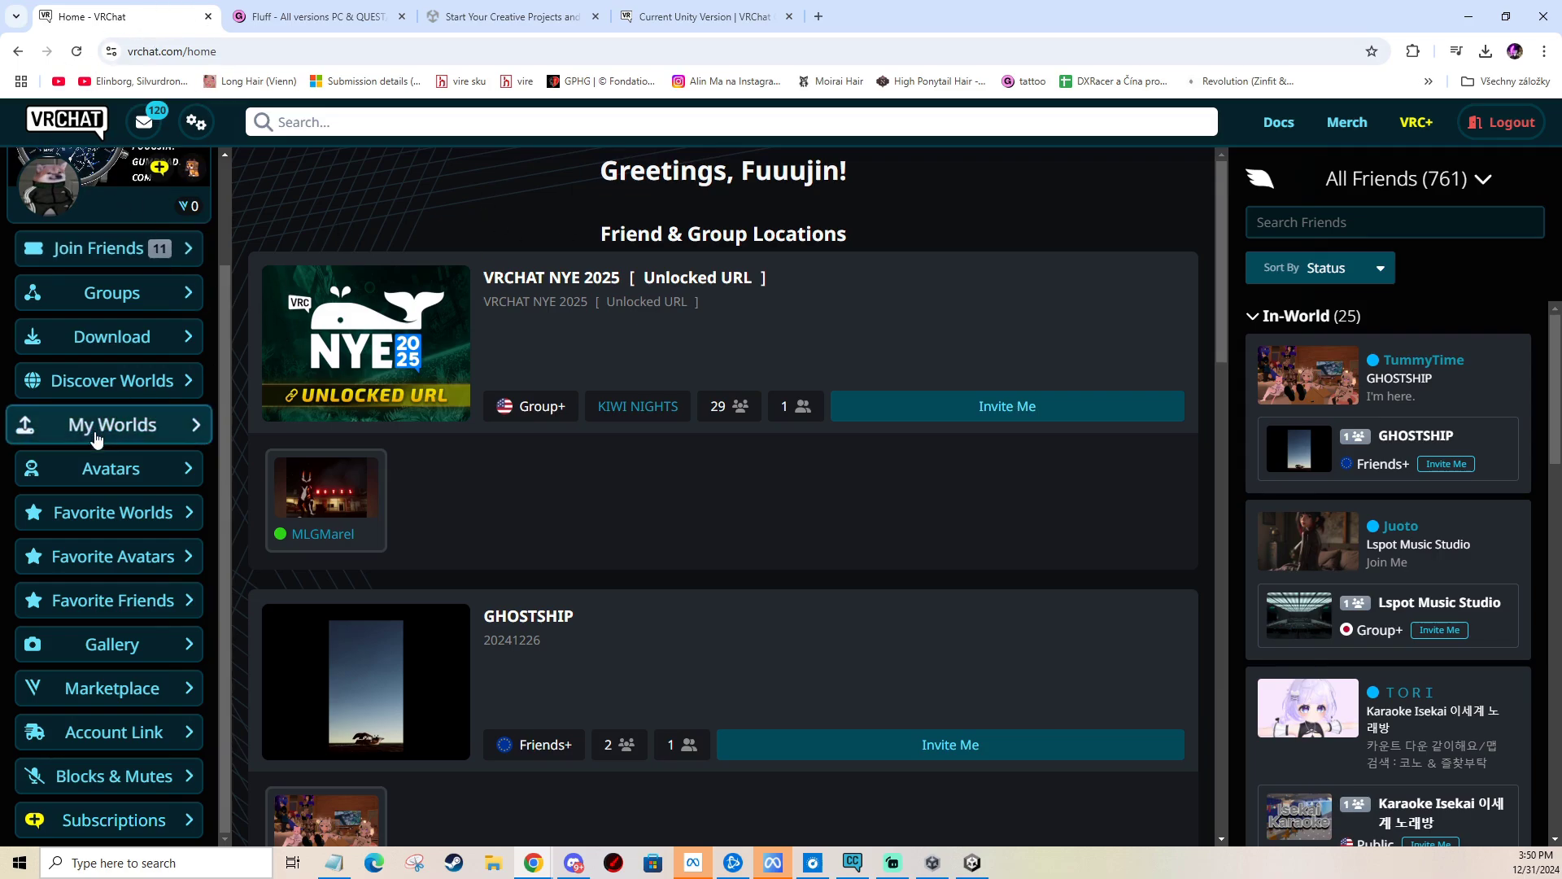
# Go to the vrchat.com Download page offering Creator Companion and Manual SDK Installation.
pyautogui.click(82, 341)
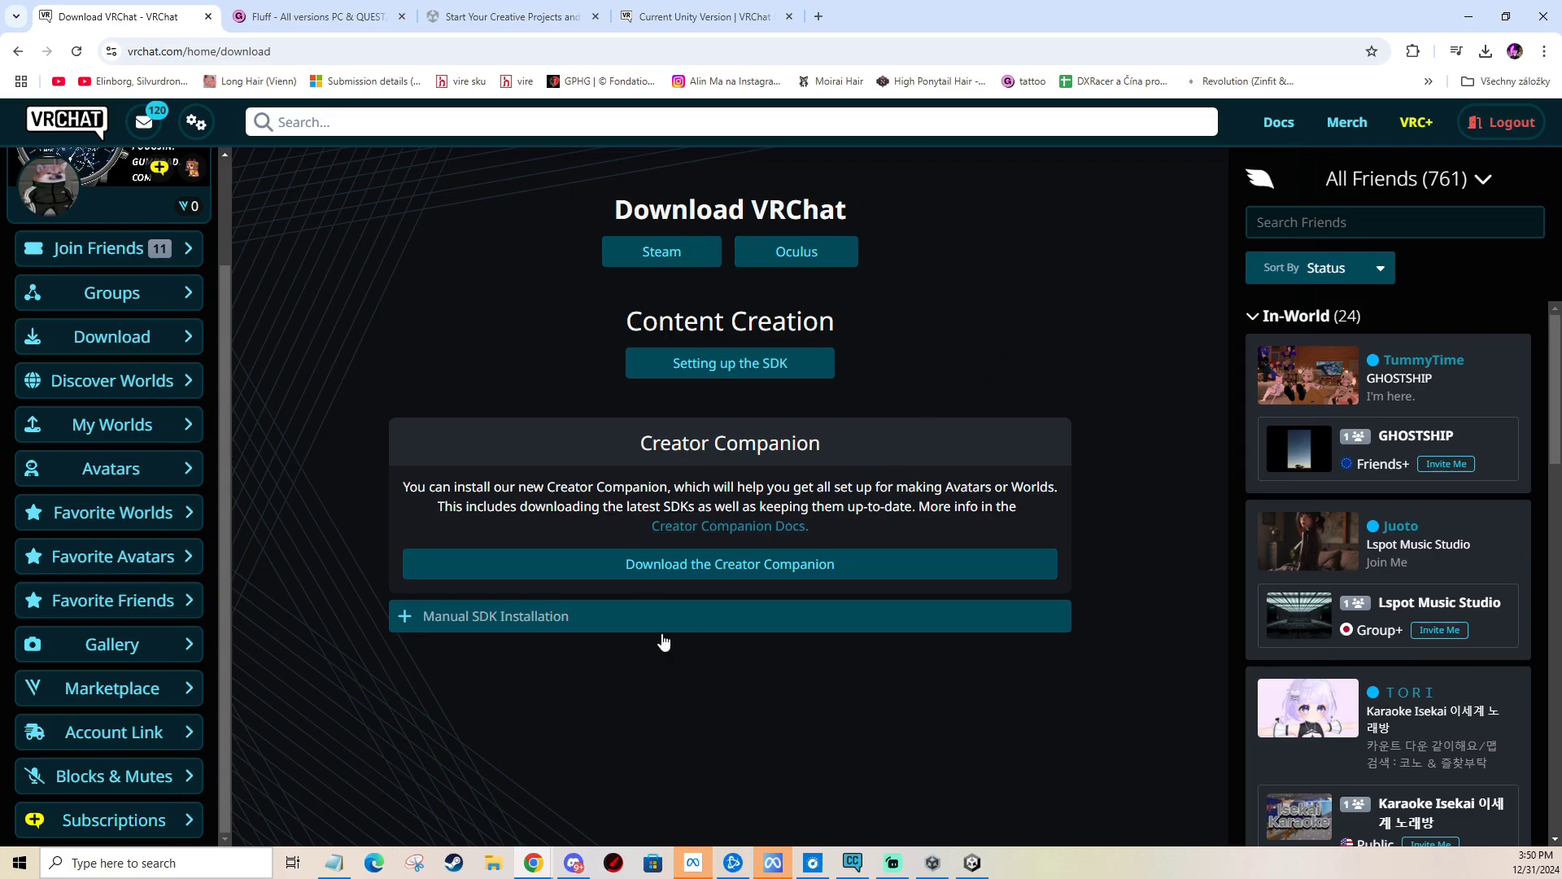
# Bring Creator Companion forward and leave the Avatar Upload 2025 Tutorial packages for the Projects list.
pyautogui.moveTo(854, 869)
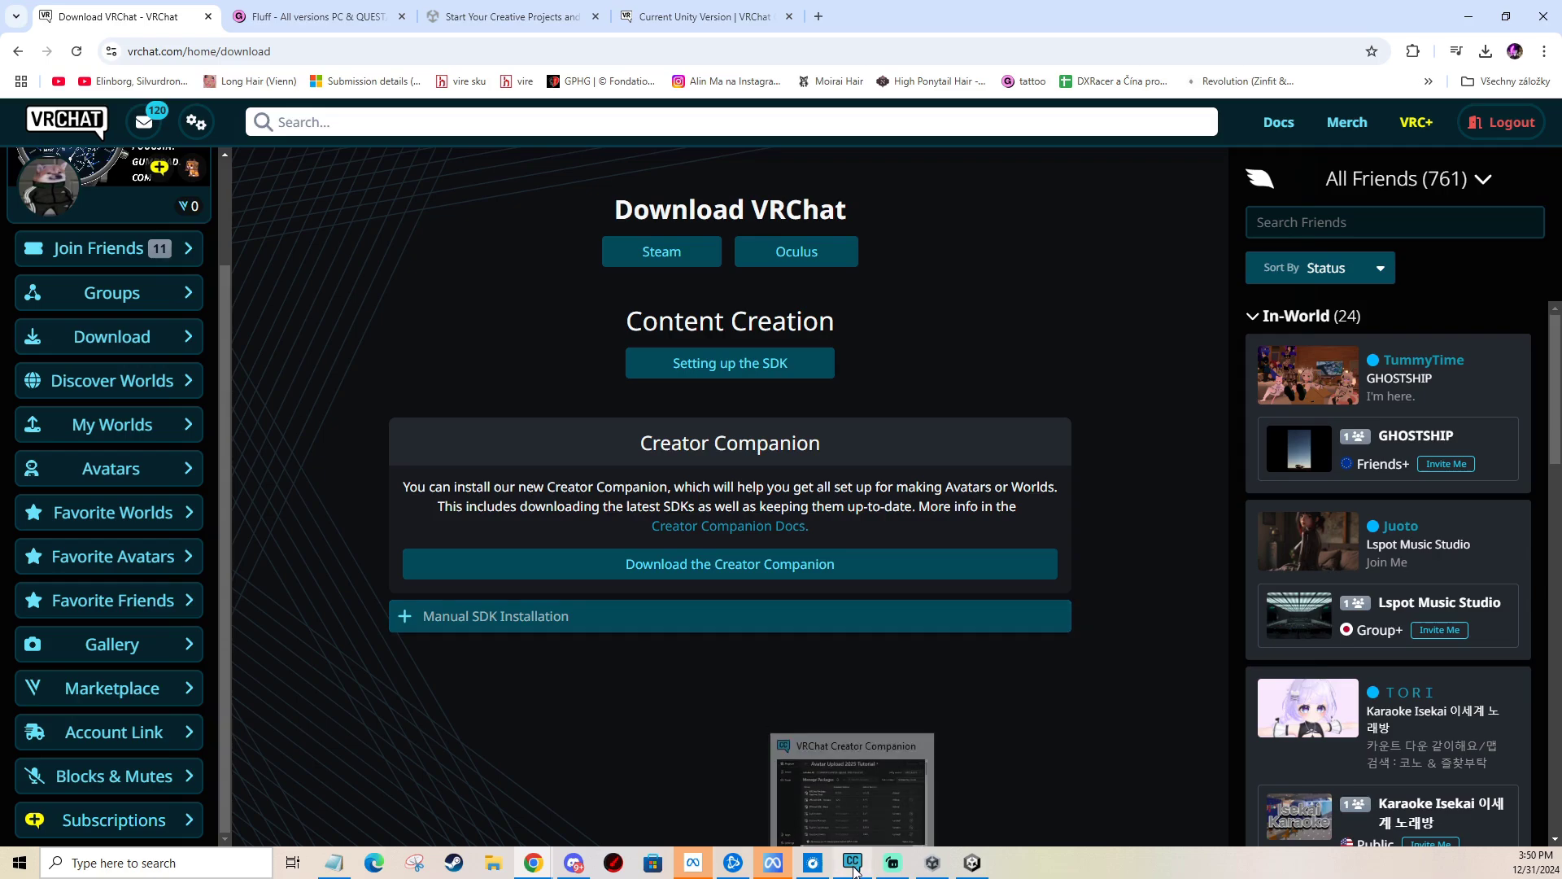
pyautogui.click(852, 785)
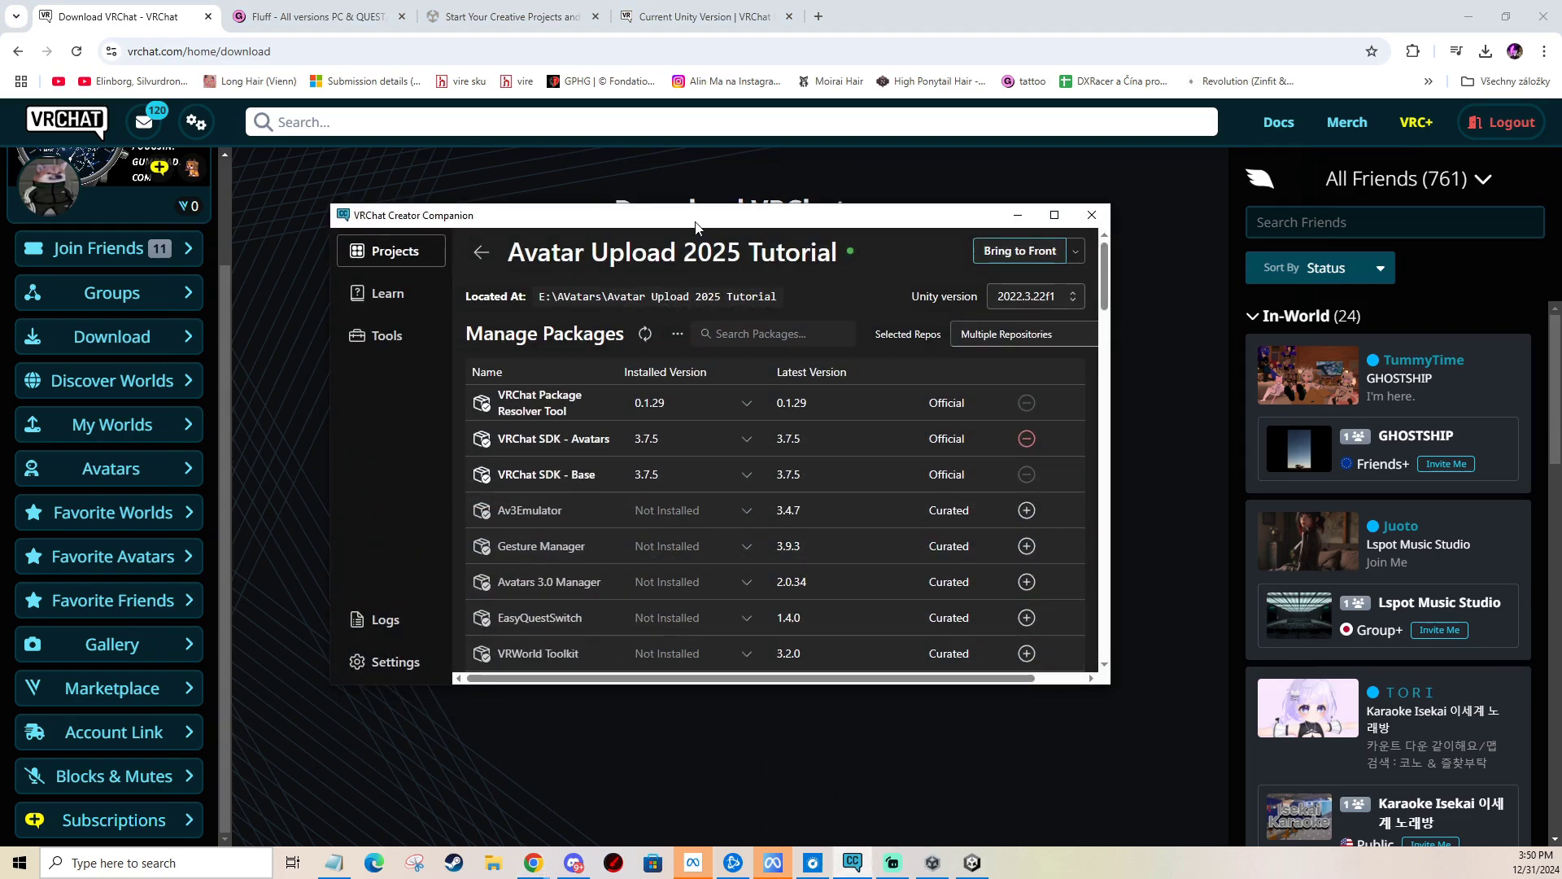
pyautogui.moveTo(697, 219)
pyautogui.mouseDown()
pyautogui.moveTo(723, 227)
pyautogui.moveTo(716, 214)
pyautogui.moveTo(708, 230)
pyautogui.mouseUp()
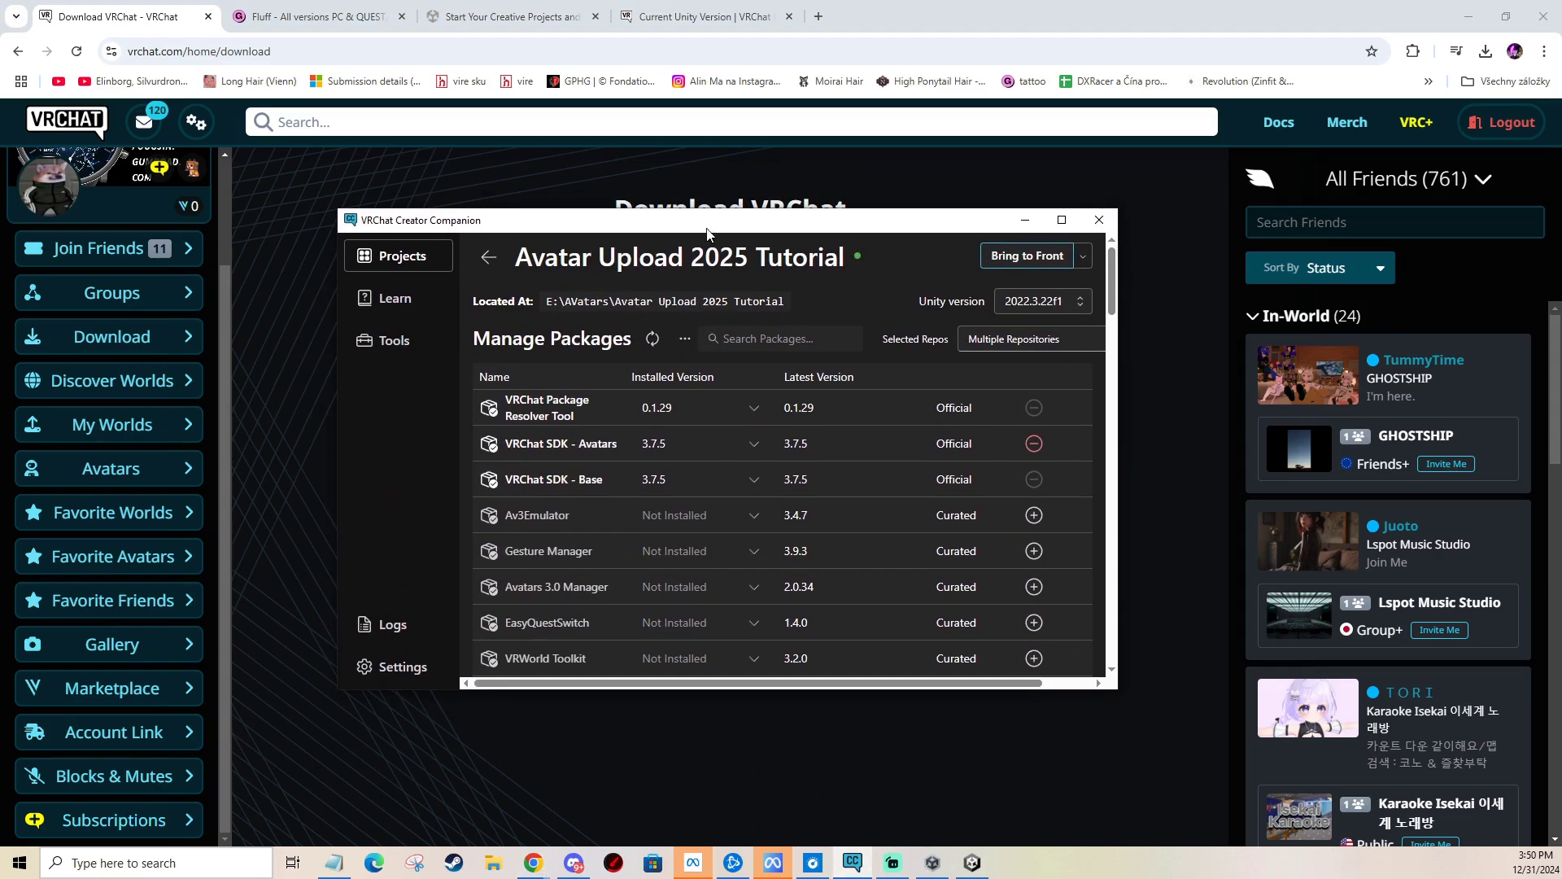
pyautogui.click(488, 257)
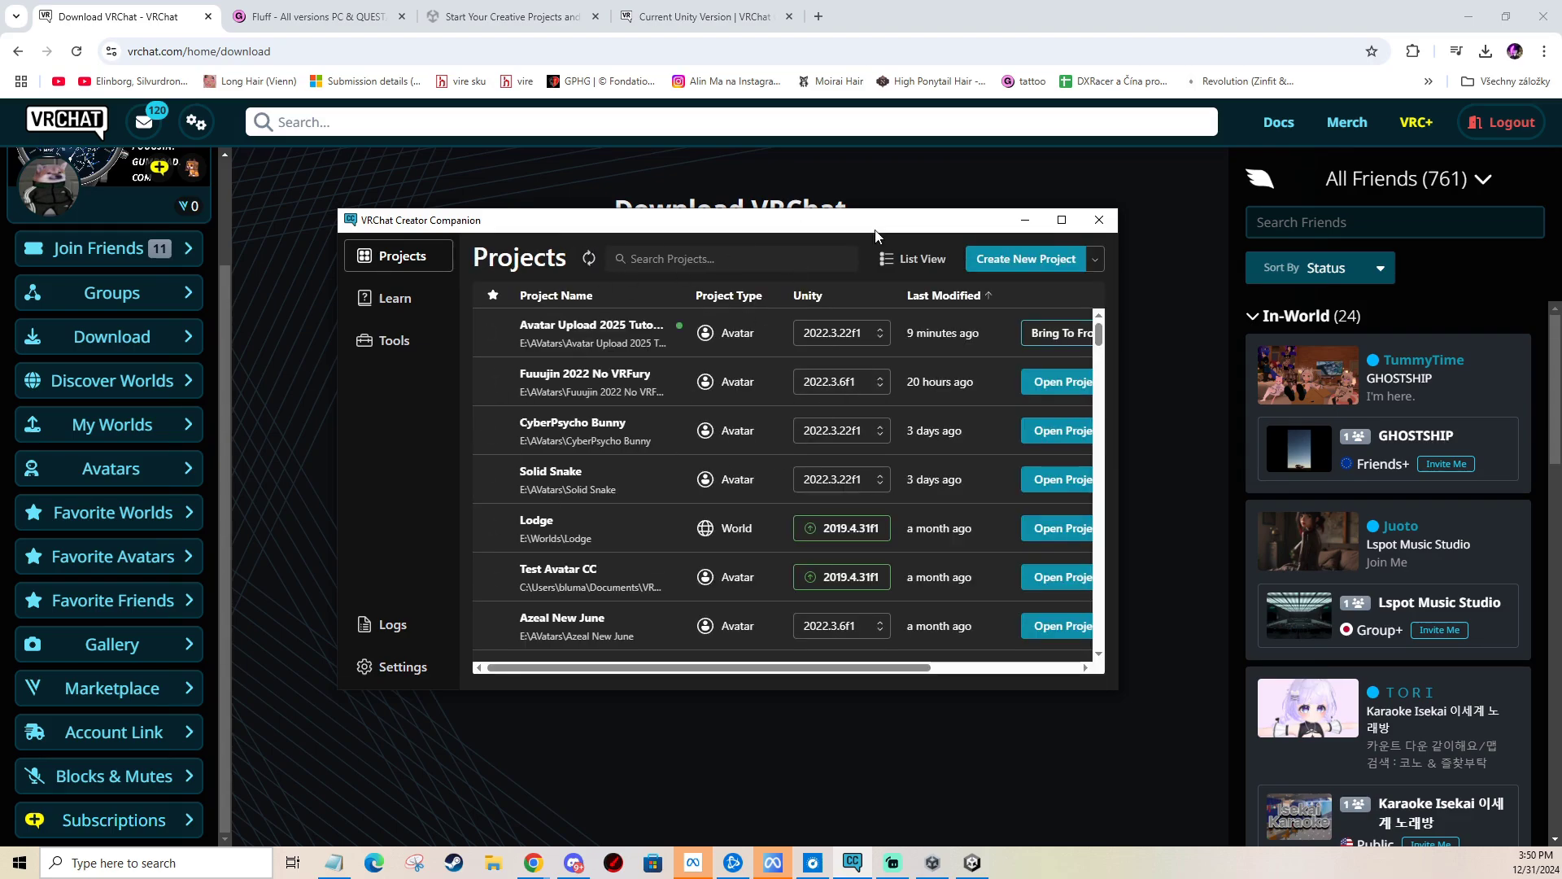
pyautogui.moveTo(1098, 333); pyautogui.dragTo(1107, 488)
# In Unity Hub, view the installed editors and the Install Editor options.
pyautogui.click(508, 16)
pyautogui.moveTo(500, 131)
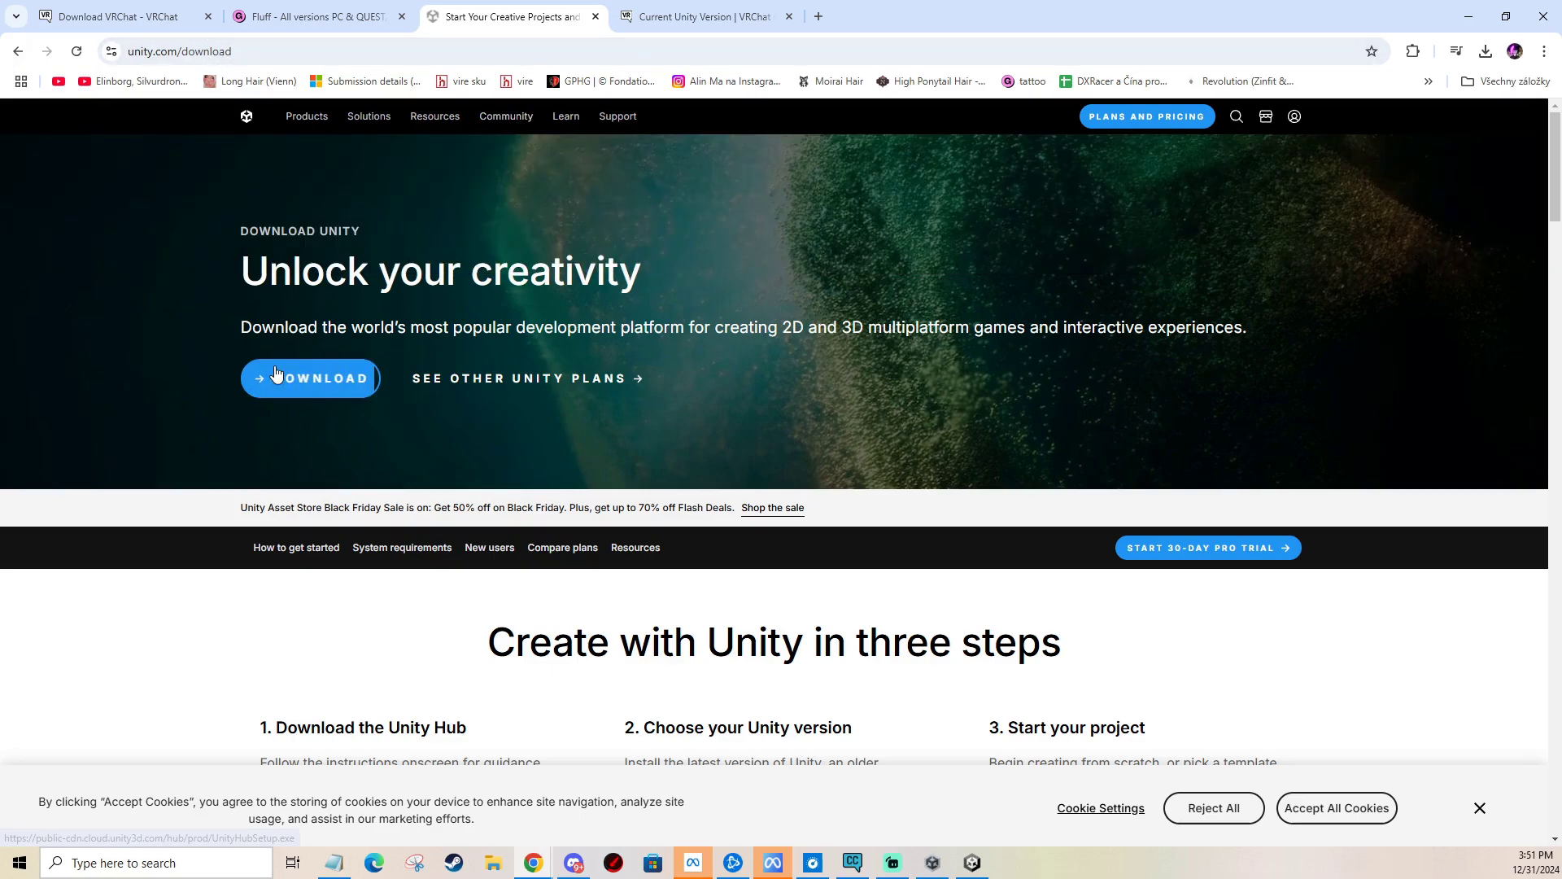
pyautogui.click(933, 865)
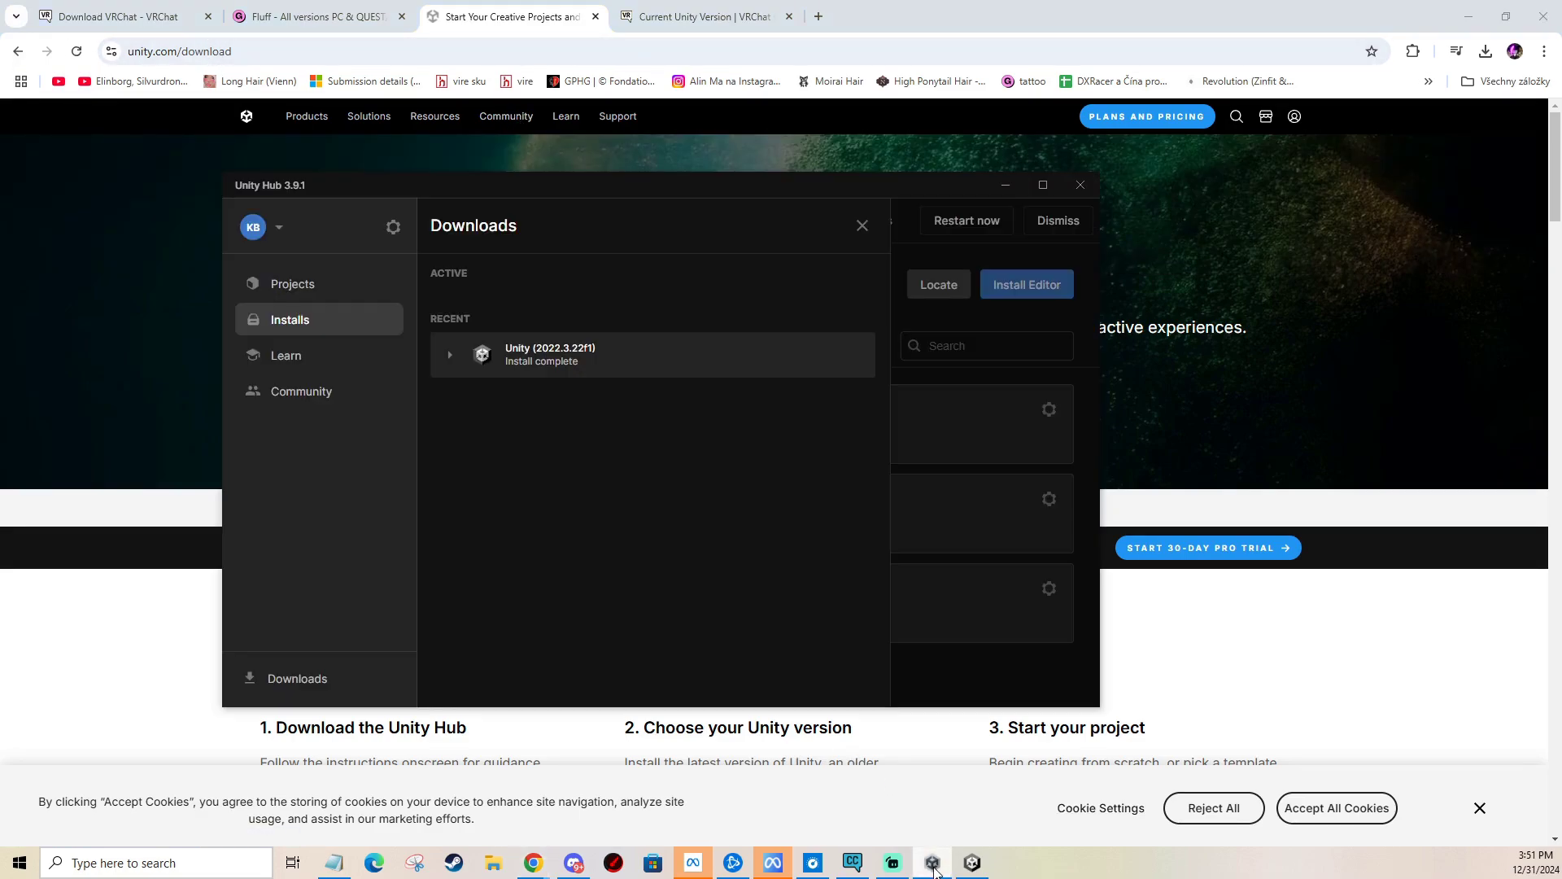
pyautogui.moveTo(584, 187); pyautogui.dragTo(660, 238)
pyautogui.click(329, 314)
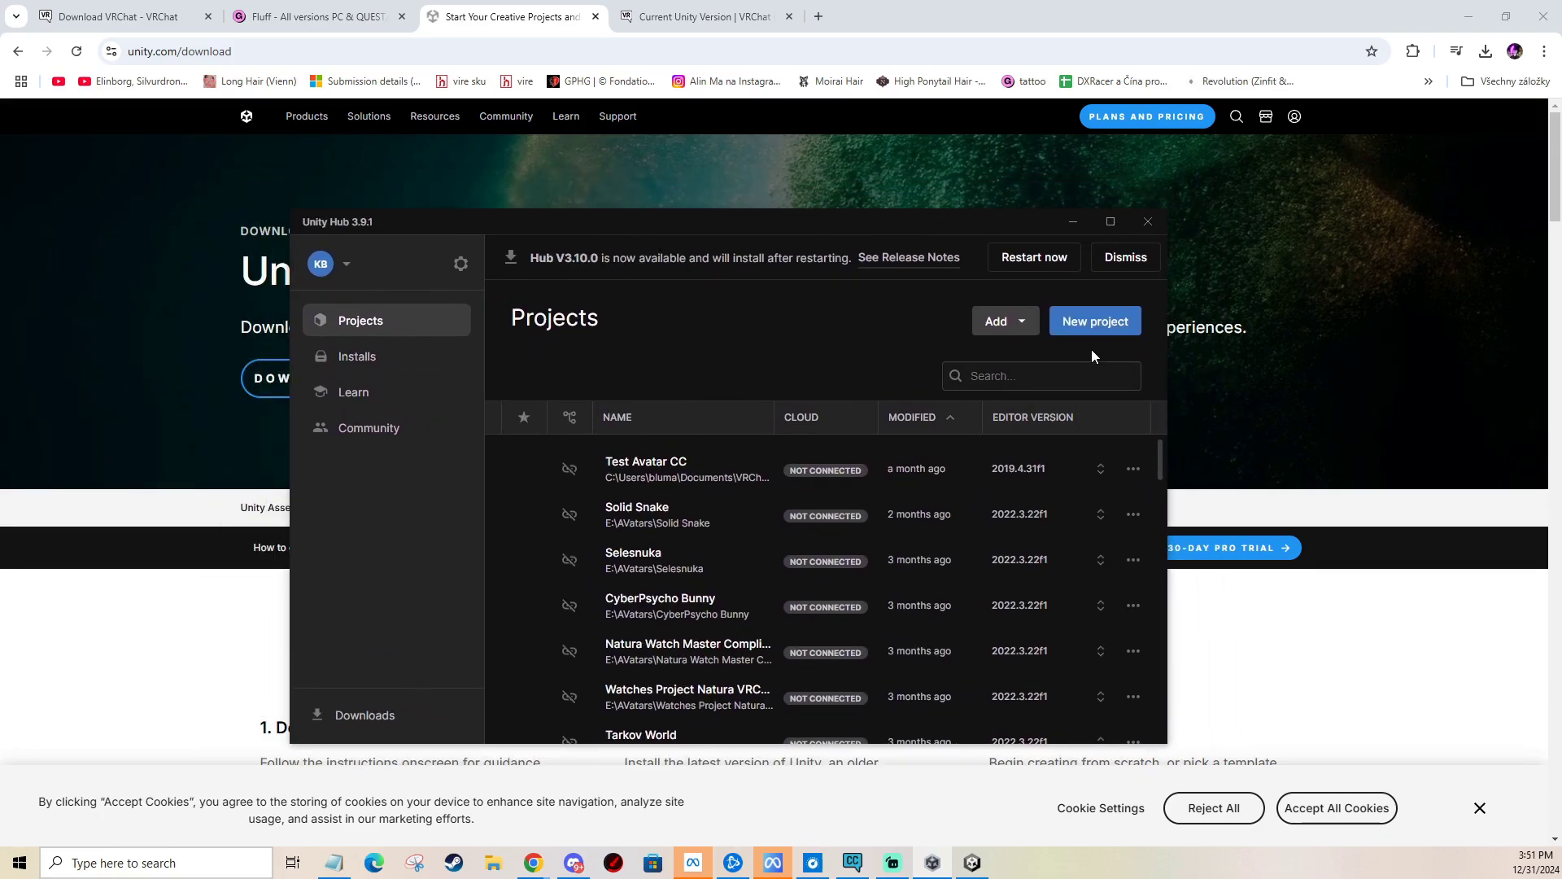
pyautogui.click(397, 354)
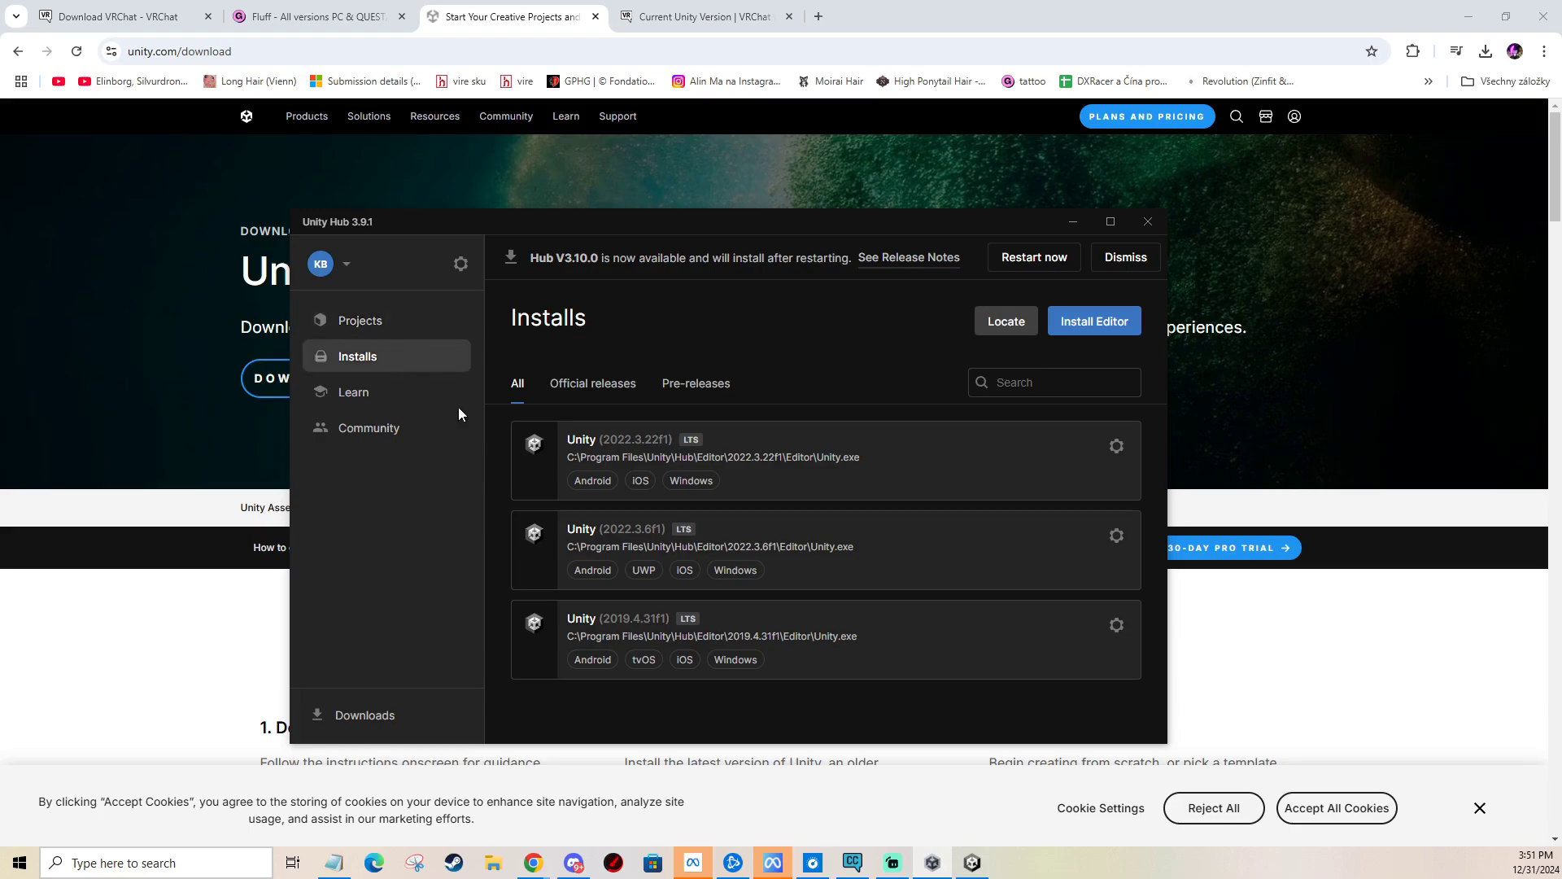
pyautogui.click(1092, 323)
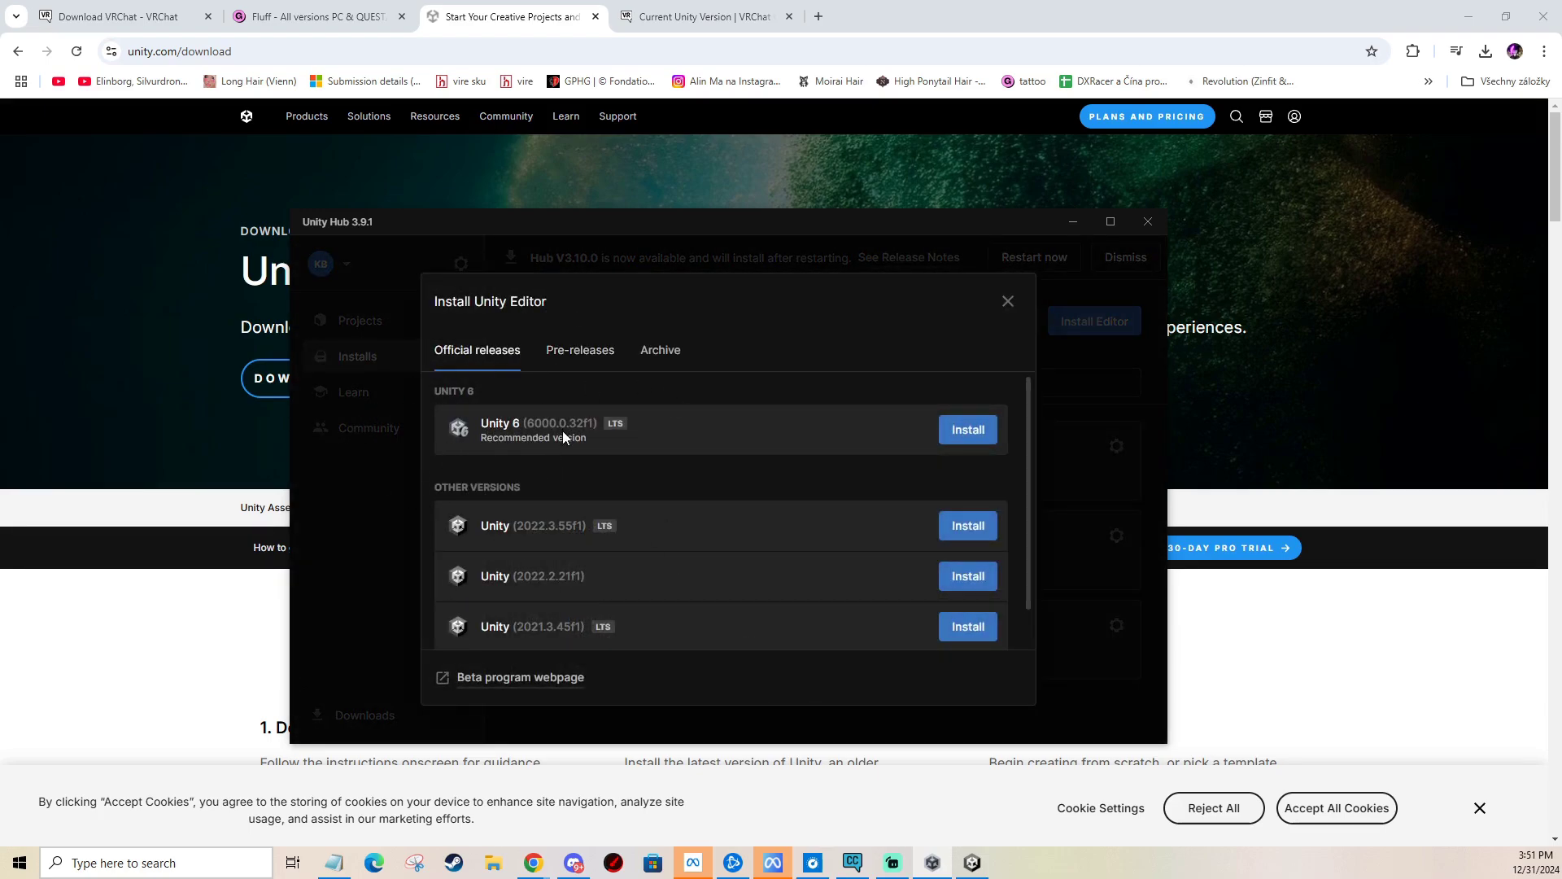
# Select the required version 2022.3.22f1 on VRChat's Current Unity Version page.
pyautogui.click(651, 17)
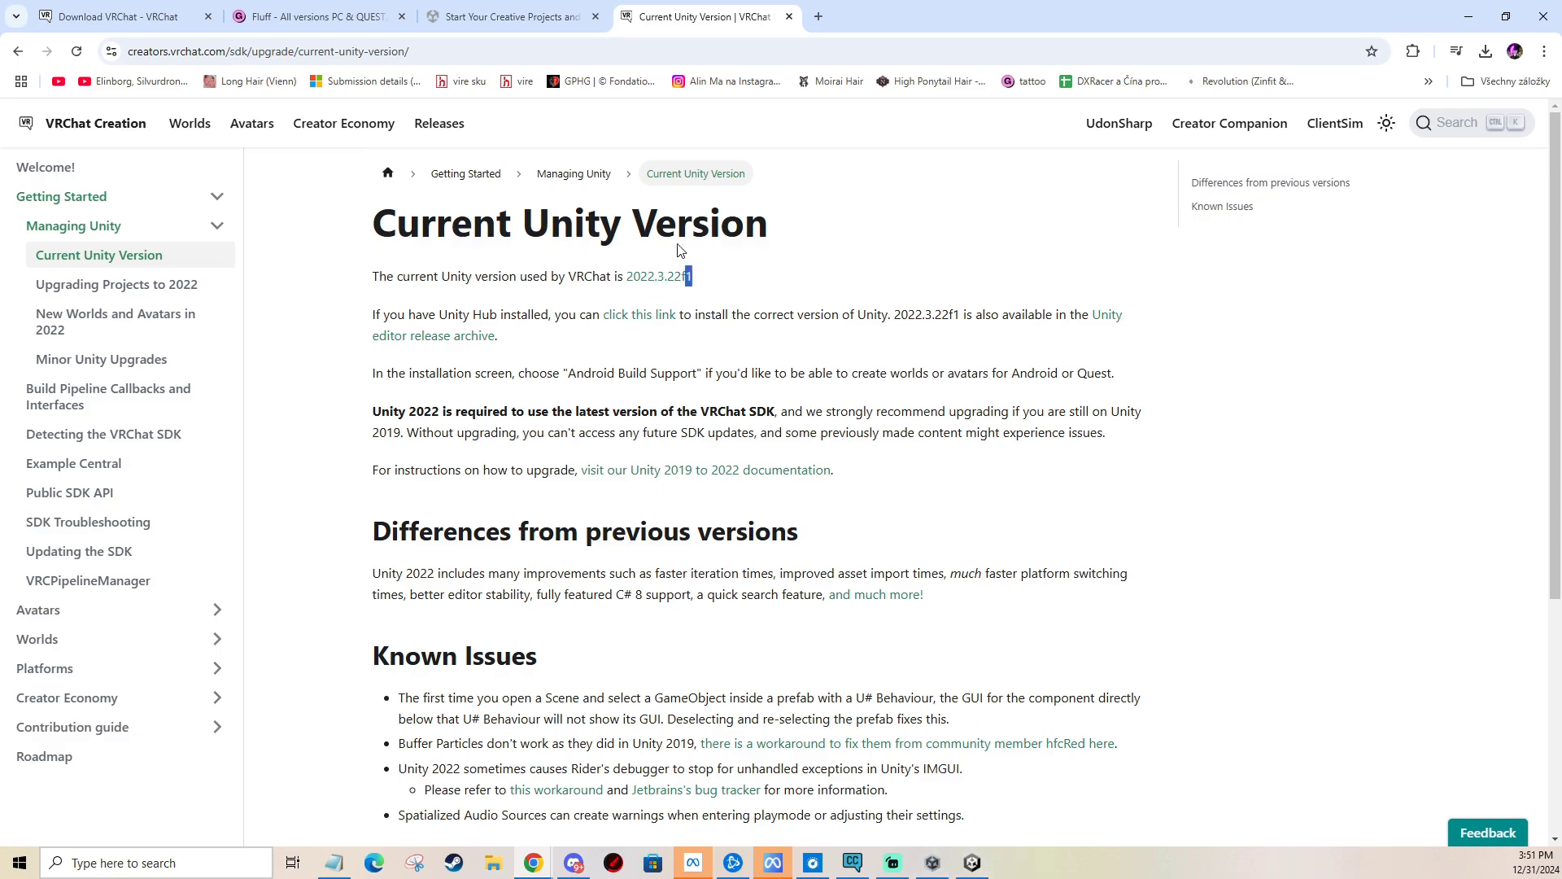
pyautogui.moveTo(691, 277); pyautogui.dragTo(626, 276)
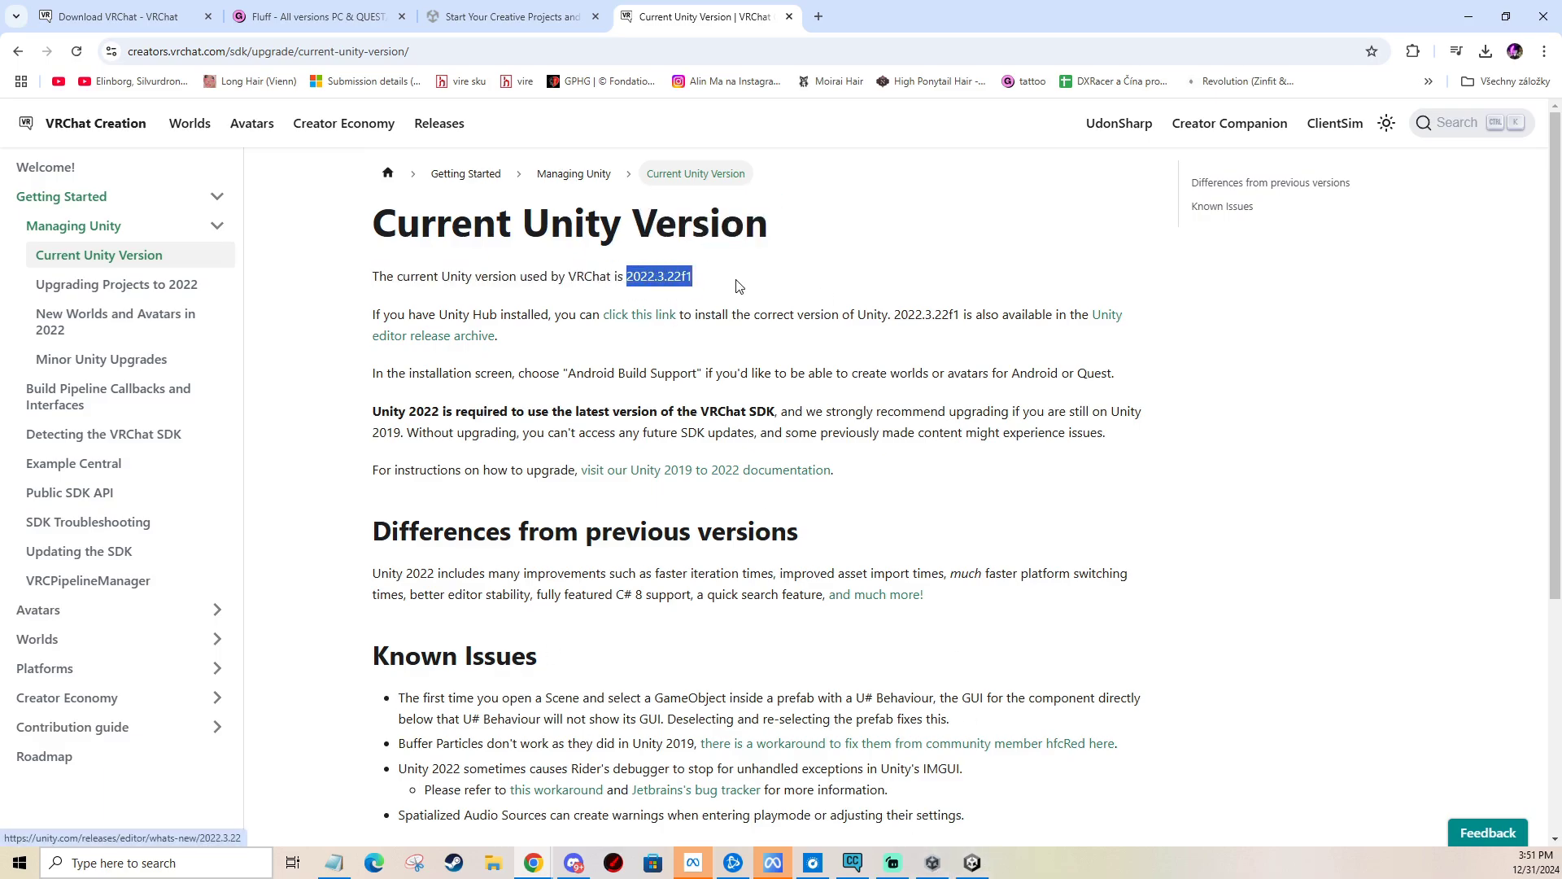
pyautogui.click(890, 728)
# Compare Hub's Official, Pre-release and Archive editor lists, then close the dialog and minimize Hub.
pyautogui.click(932, 862)
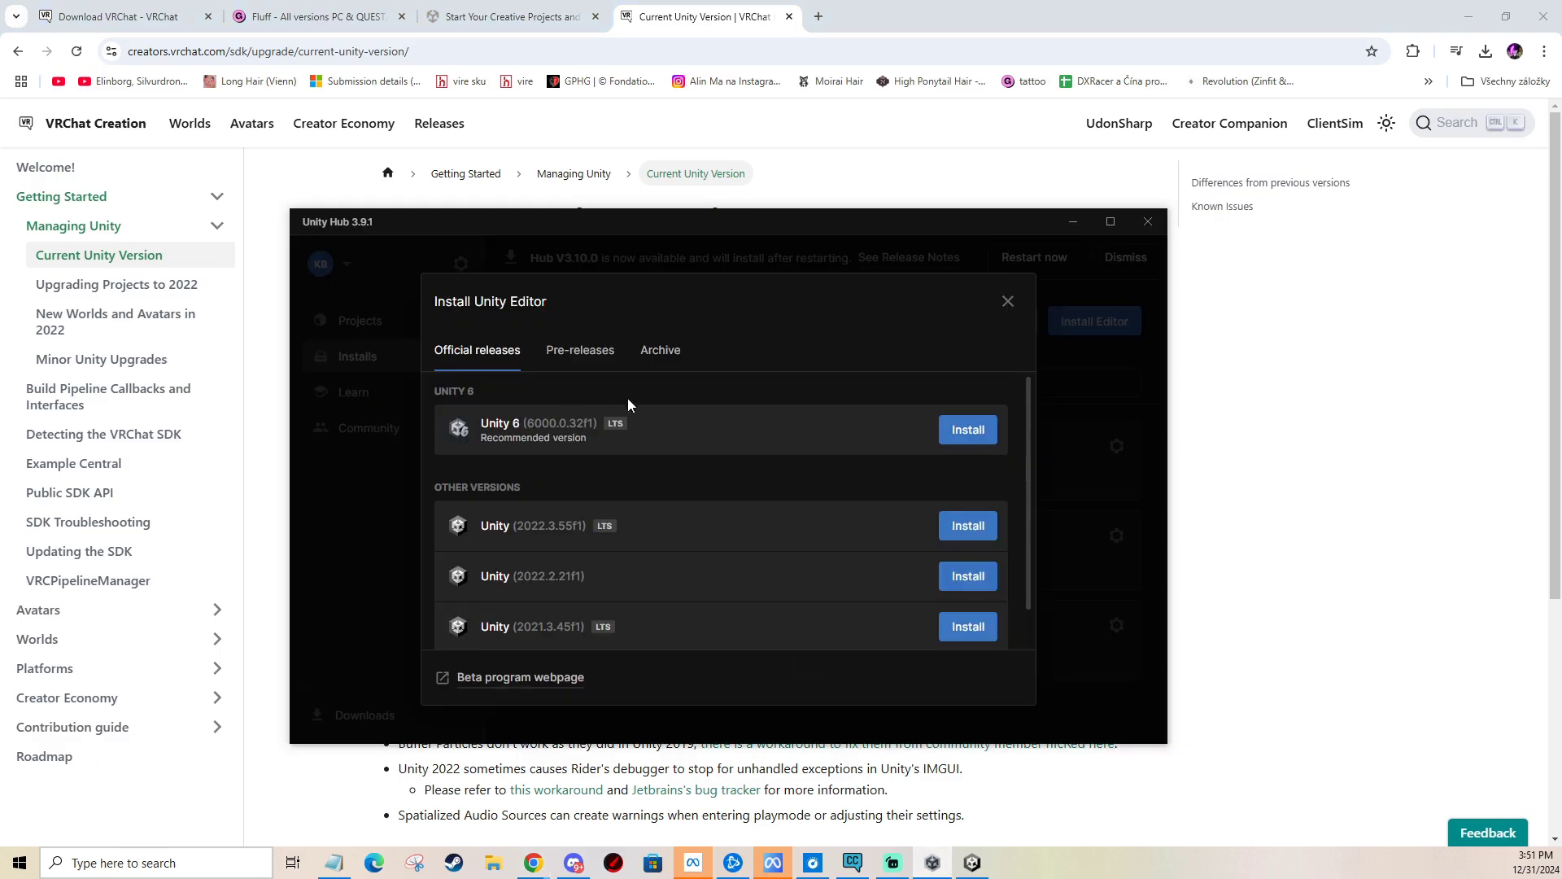
pyautogui.scroll(1, 820, 467)
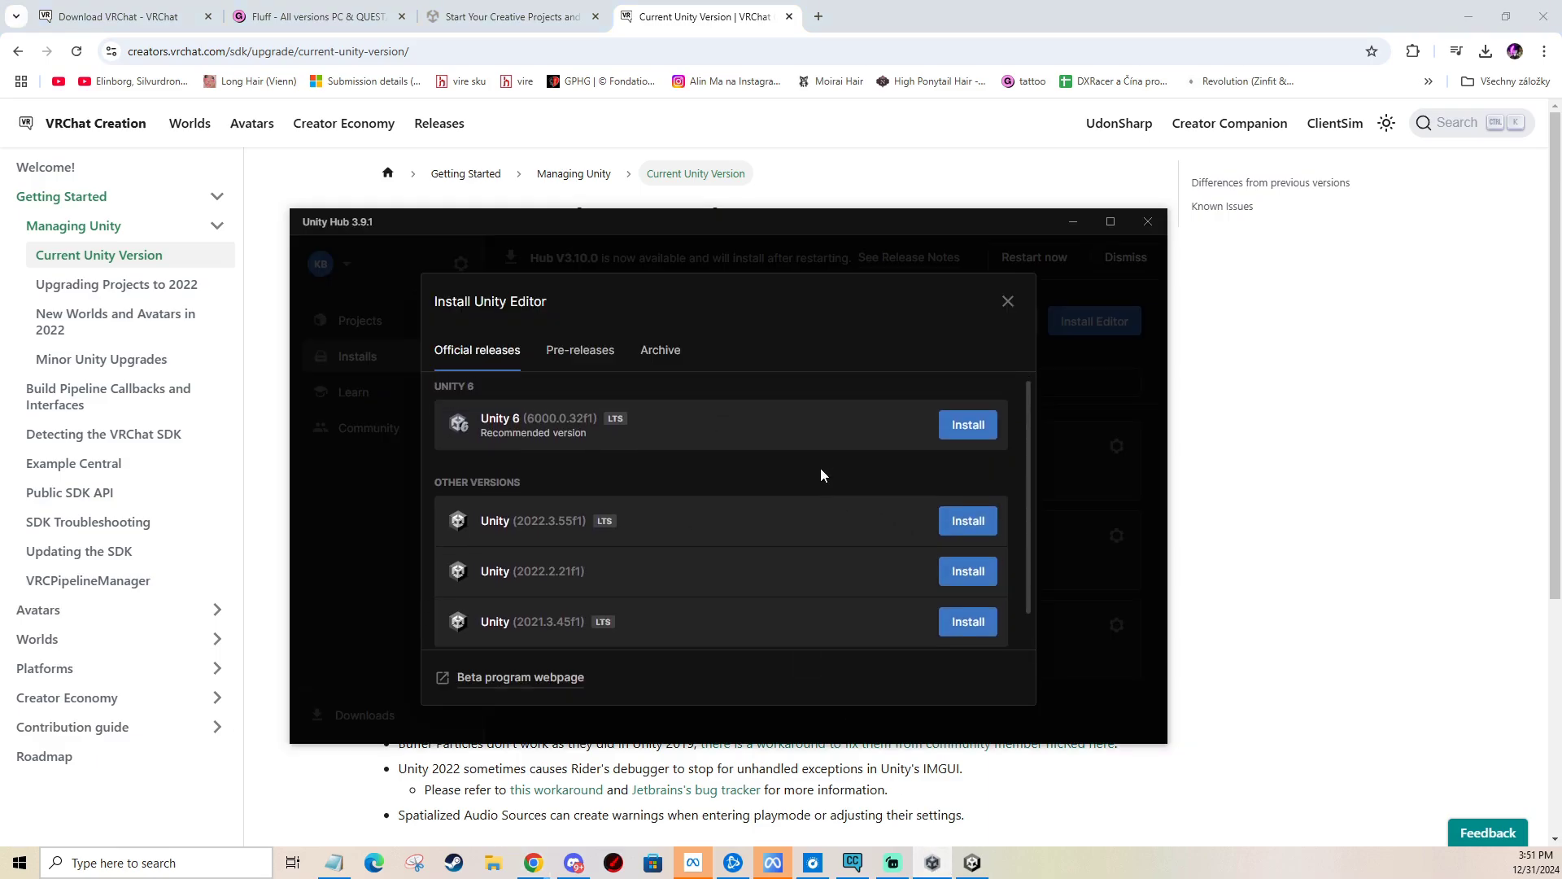
pyautogui.click(580, 350)
pyautogui.click(648, 355)
pyautogui.click(477, 351)
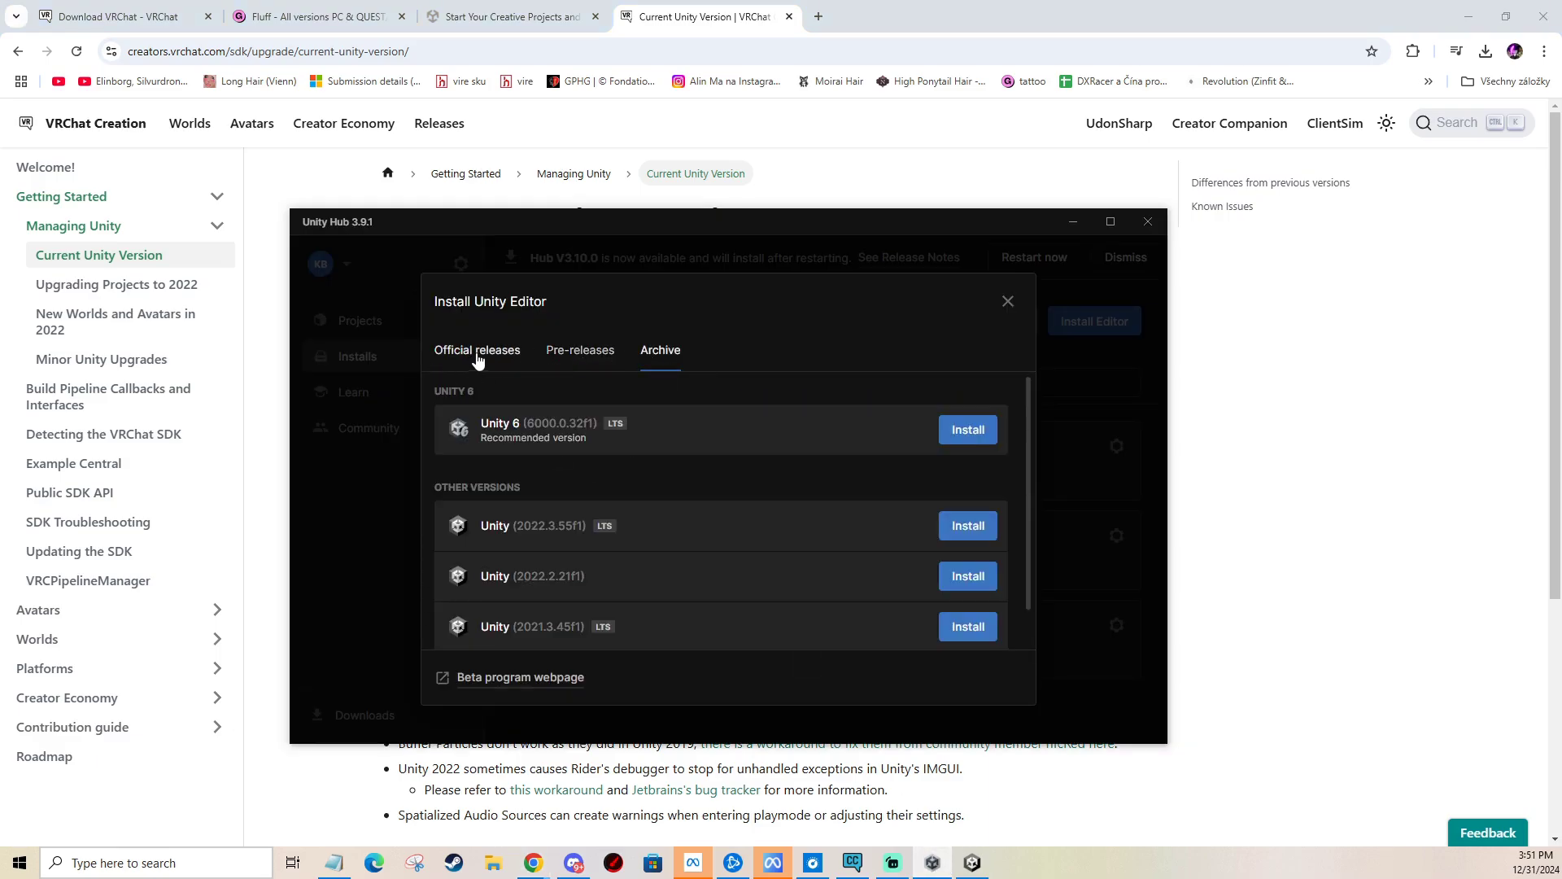
pyautogui.click(1007, 301)
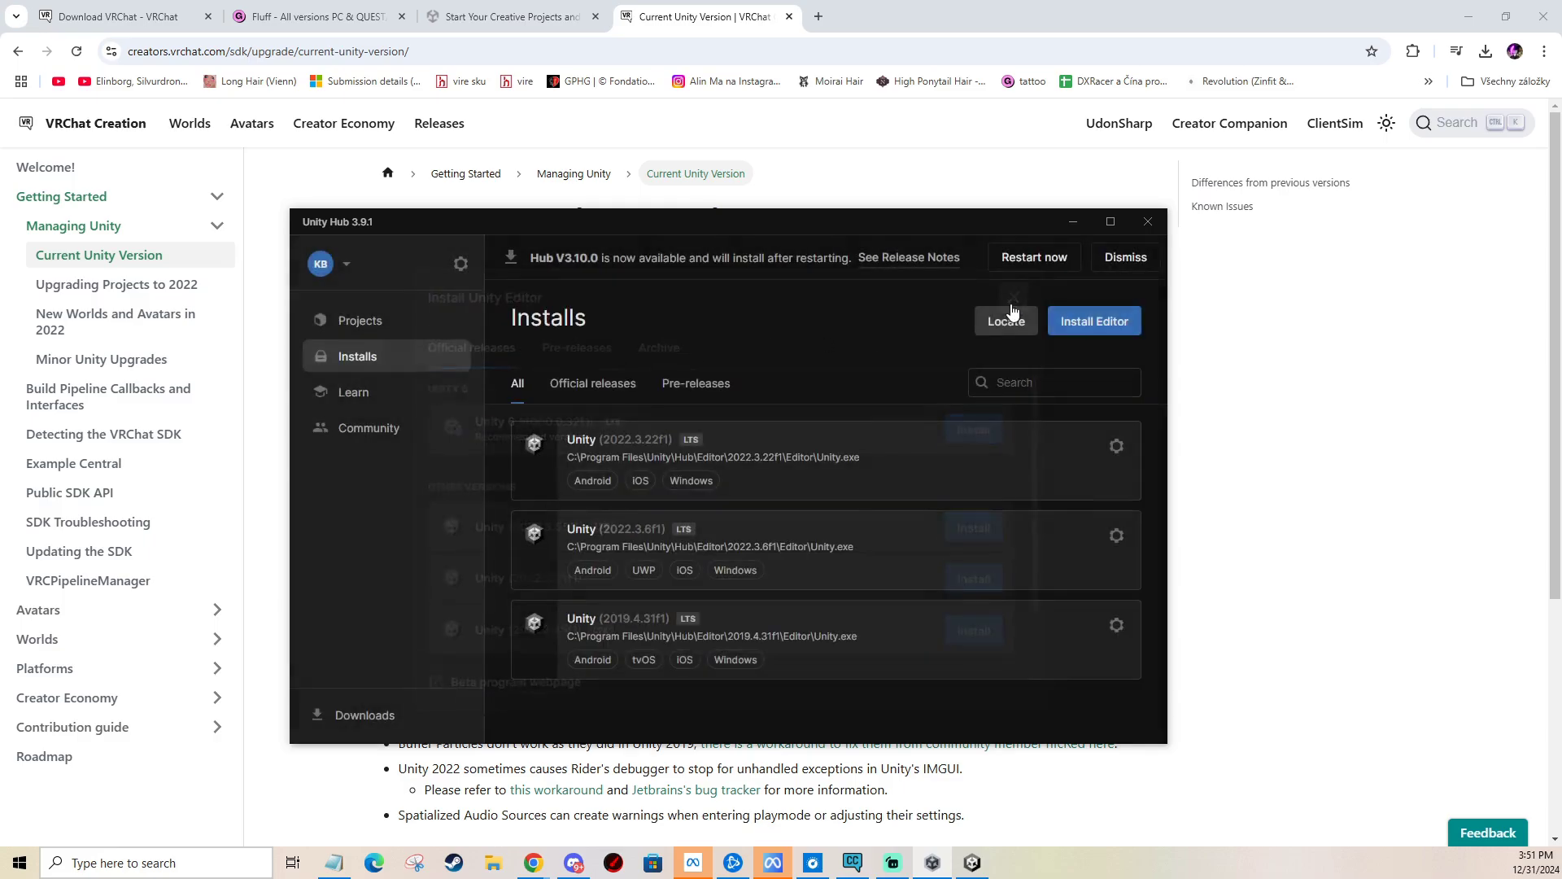
pyautogui.click(1073, 221)
pyautogui.click(852, 863)
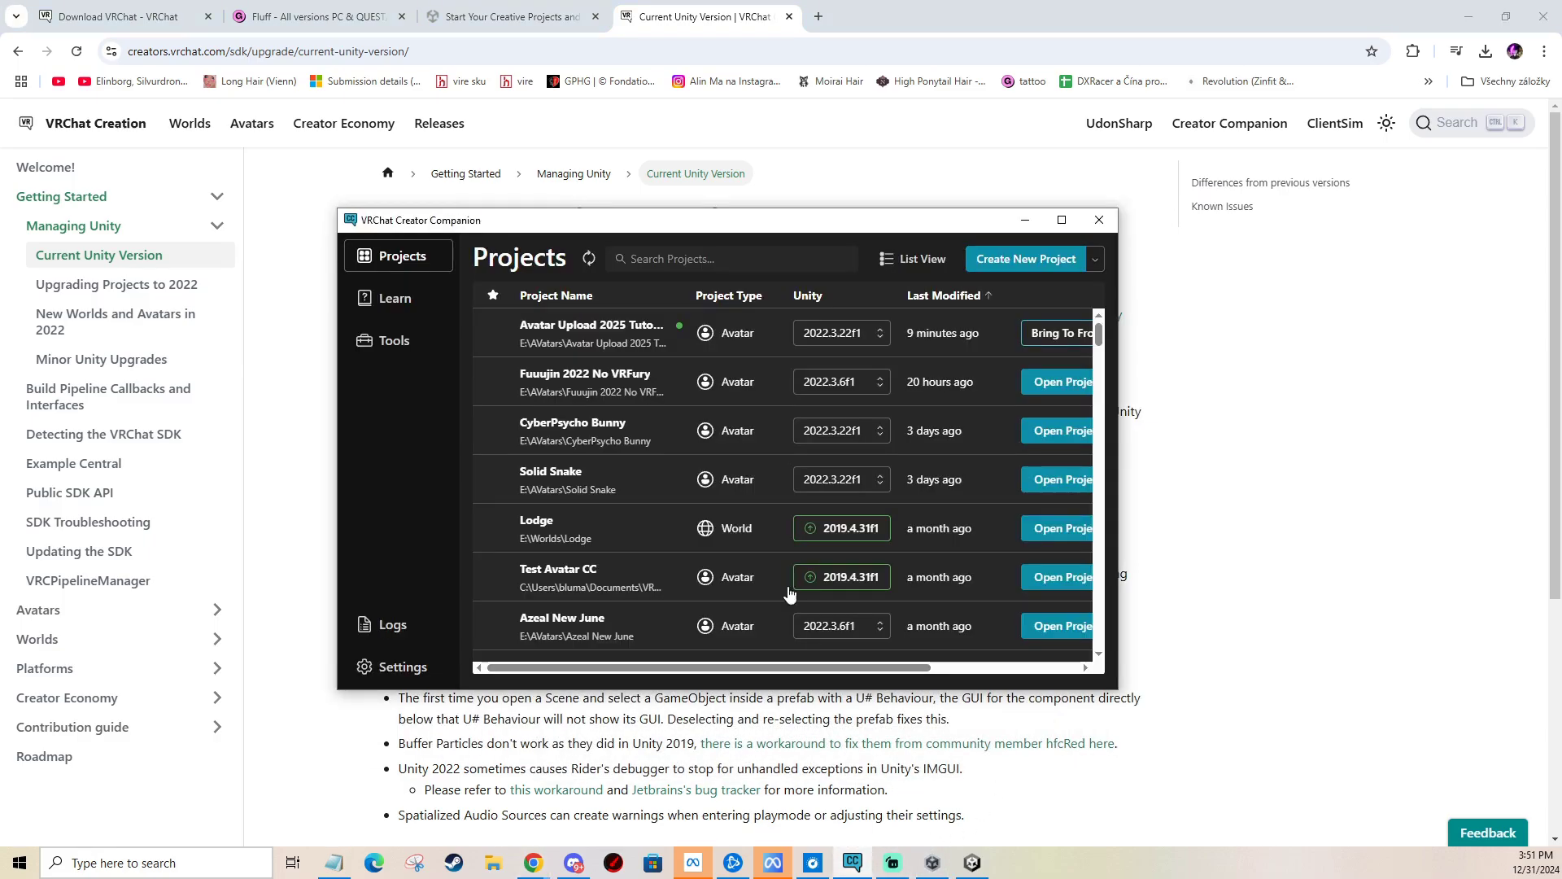
pyautogui.click(1033, 259)
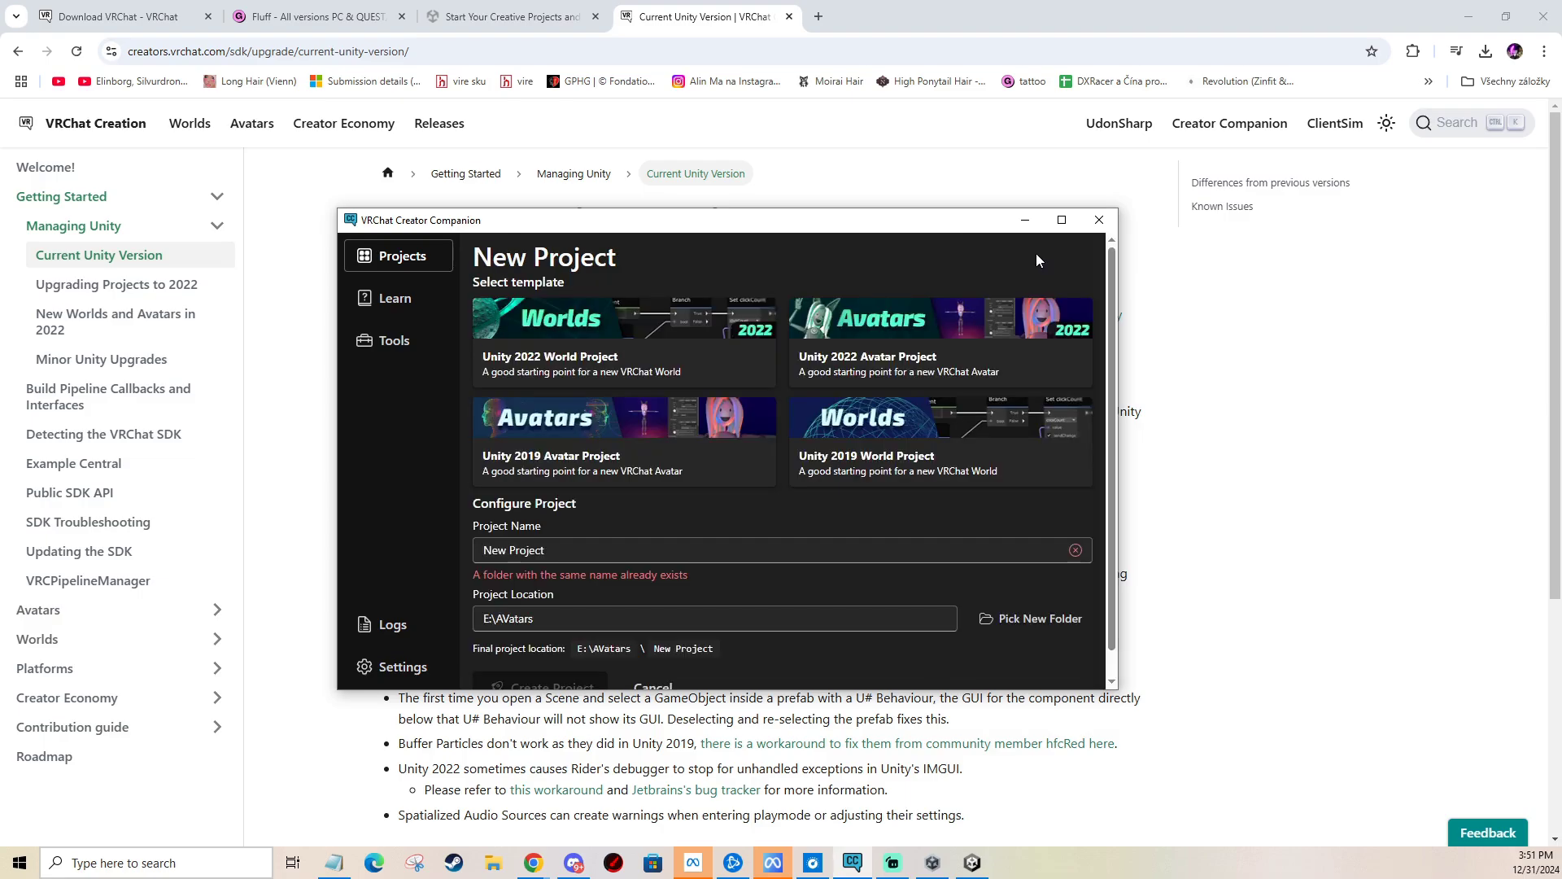
pyautogui.click(884, 331)
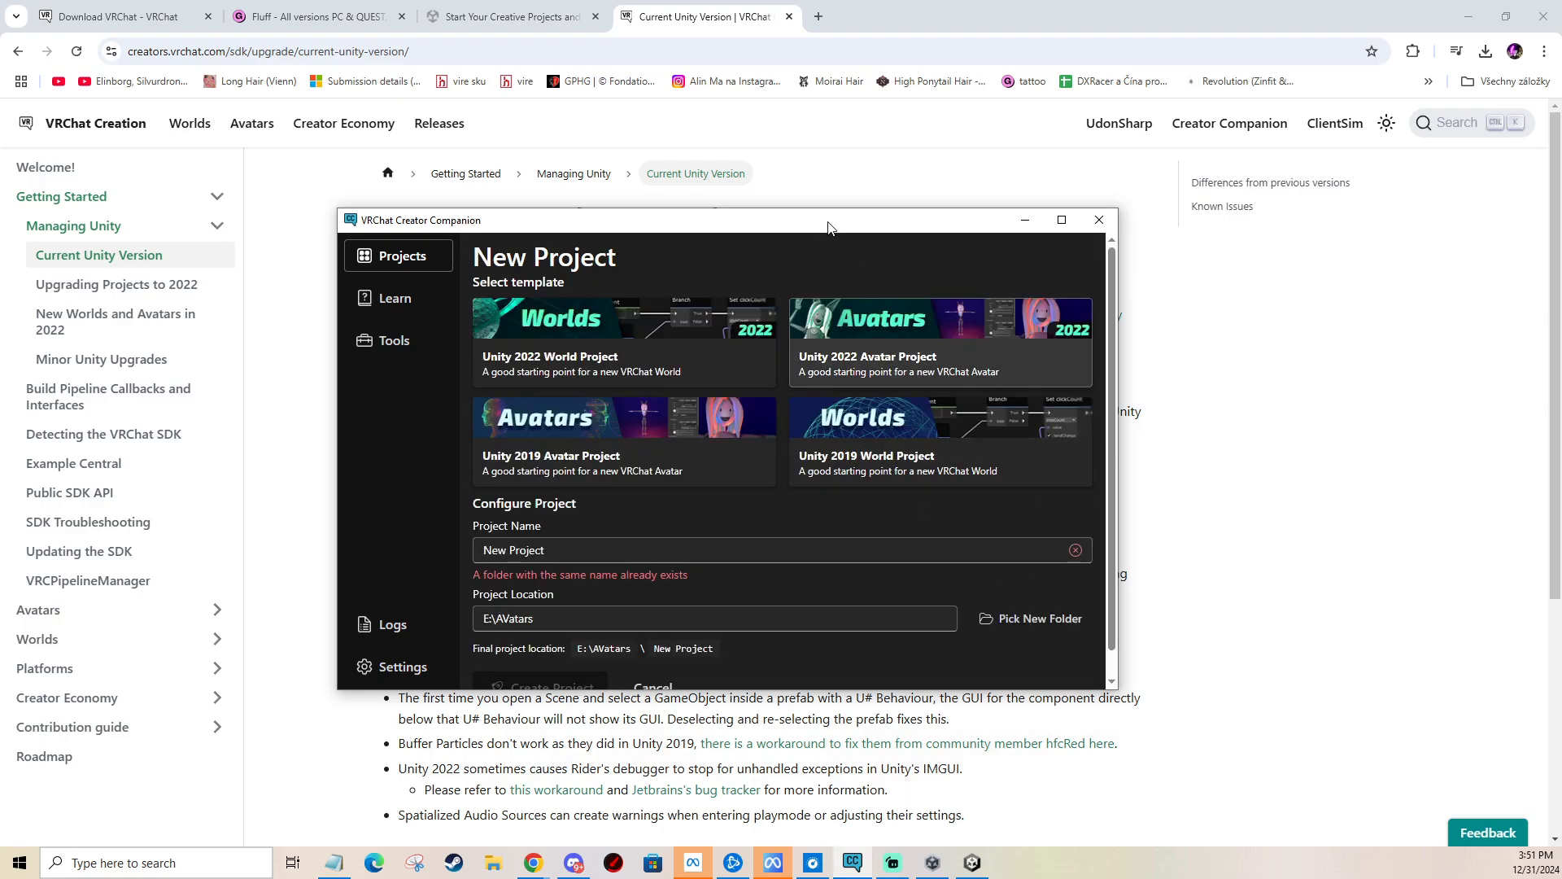
pyautogui.moveTo(826, 227); pyautogui.dragTo(832, 198)
pyautogui.click(488, 522)
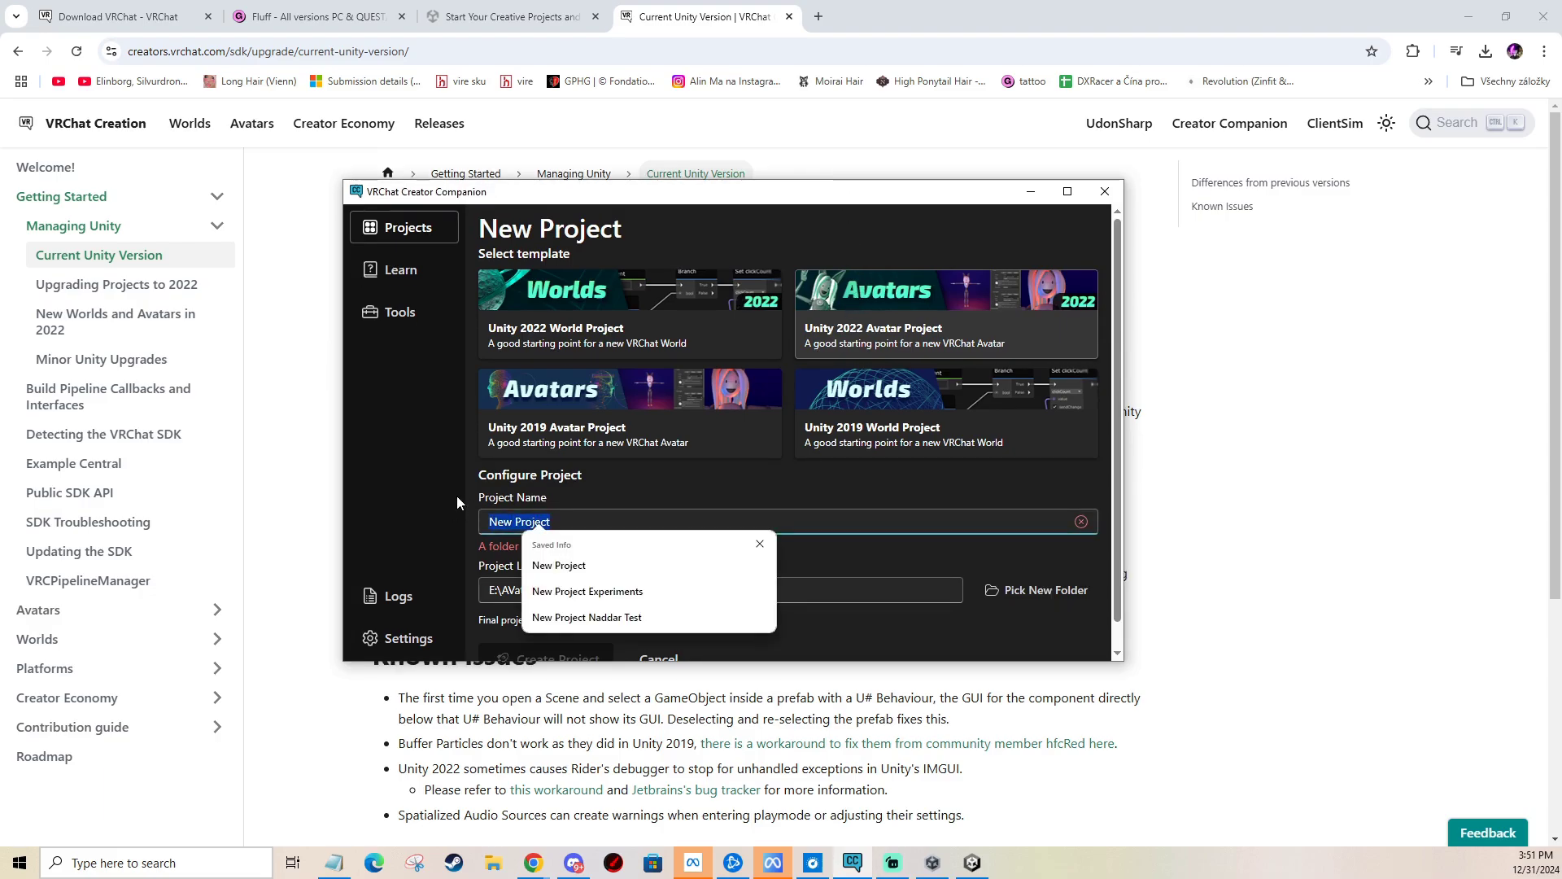
pyautogui.write('Uploading Tut')
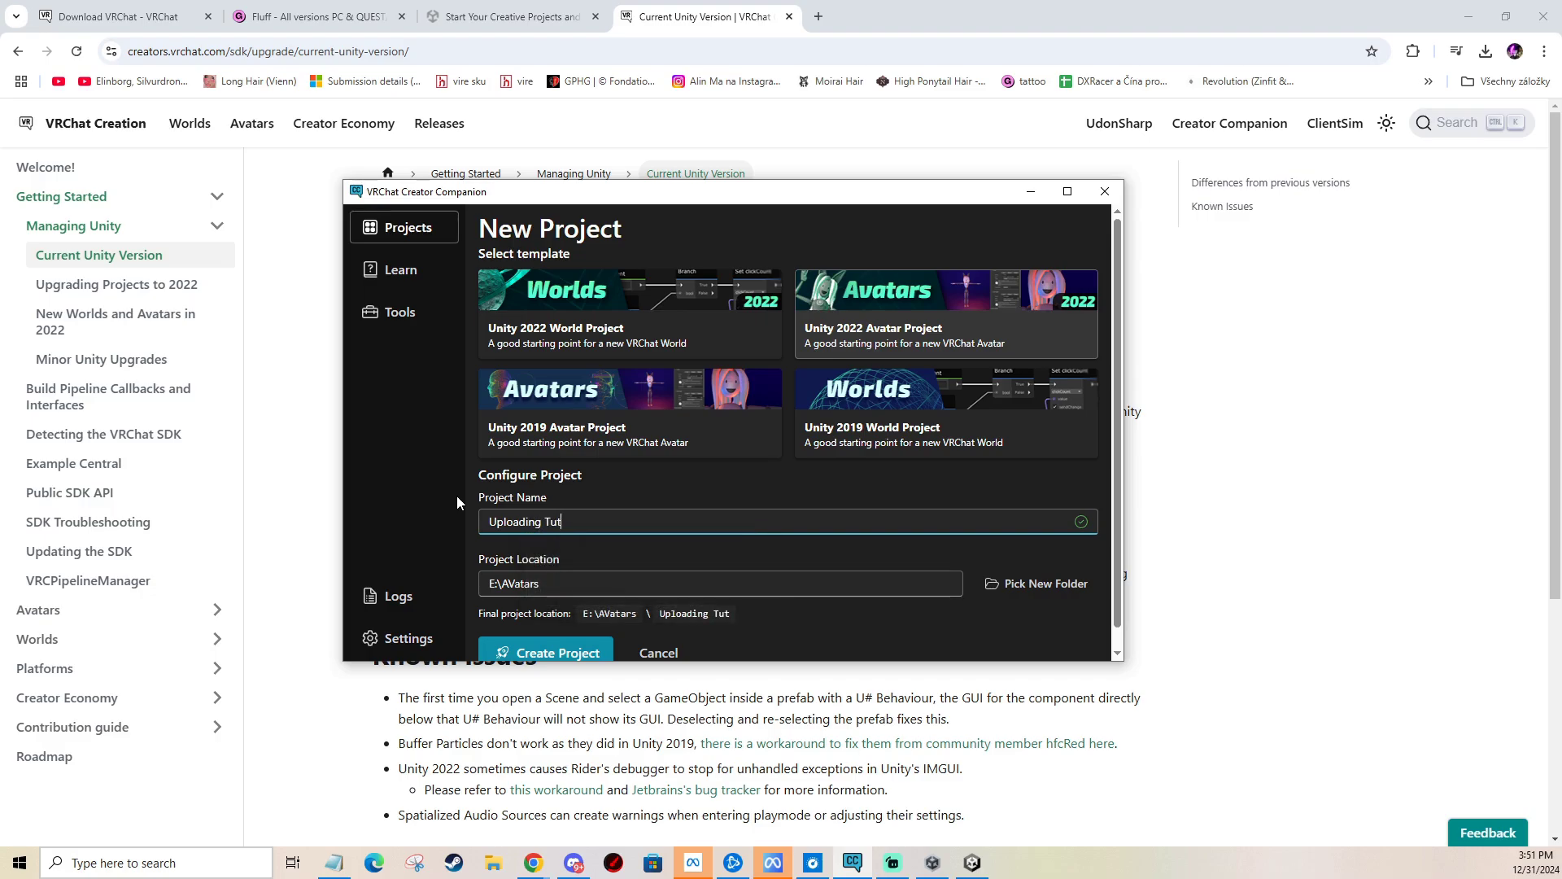
pyautogui.write('orial 2025')
pyautogui.scroll(-1, 603, 480)
pyautogui.click(540, 563)
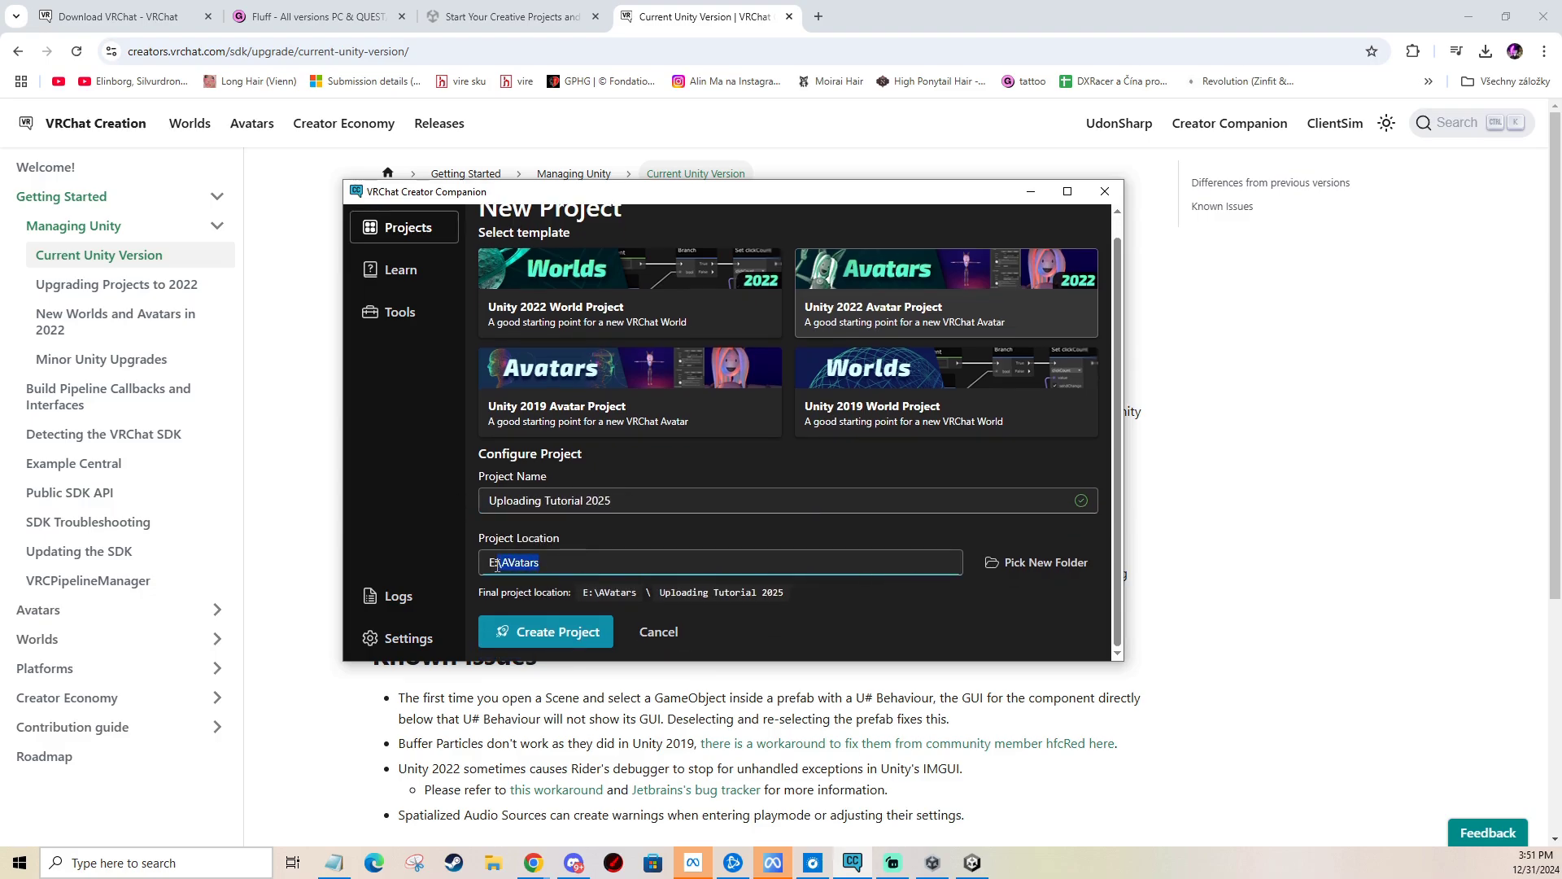
pyautogui.click(541, 563)
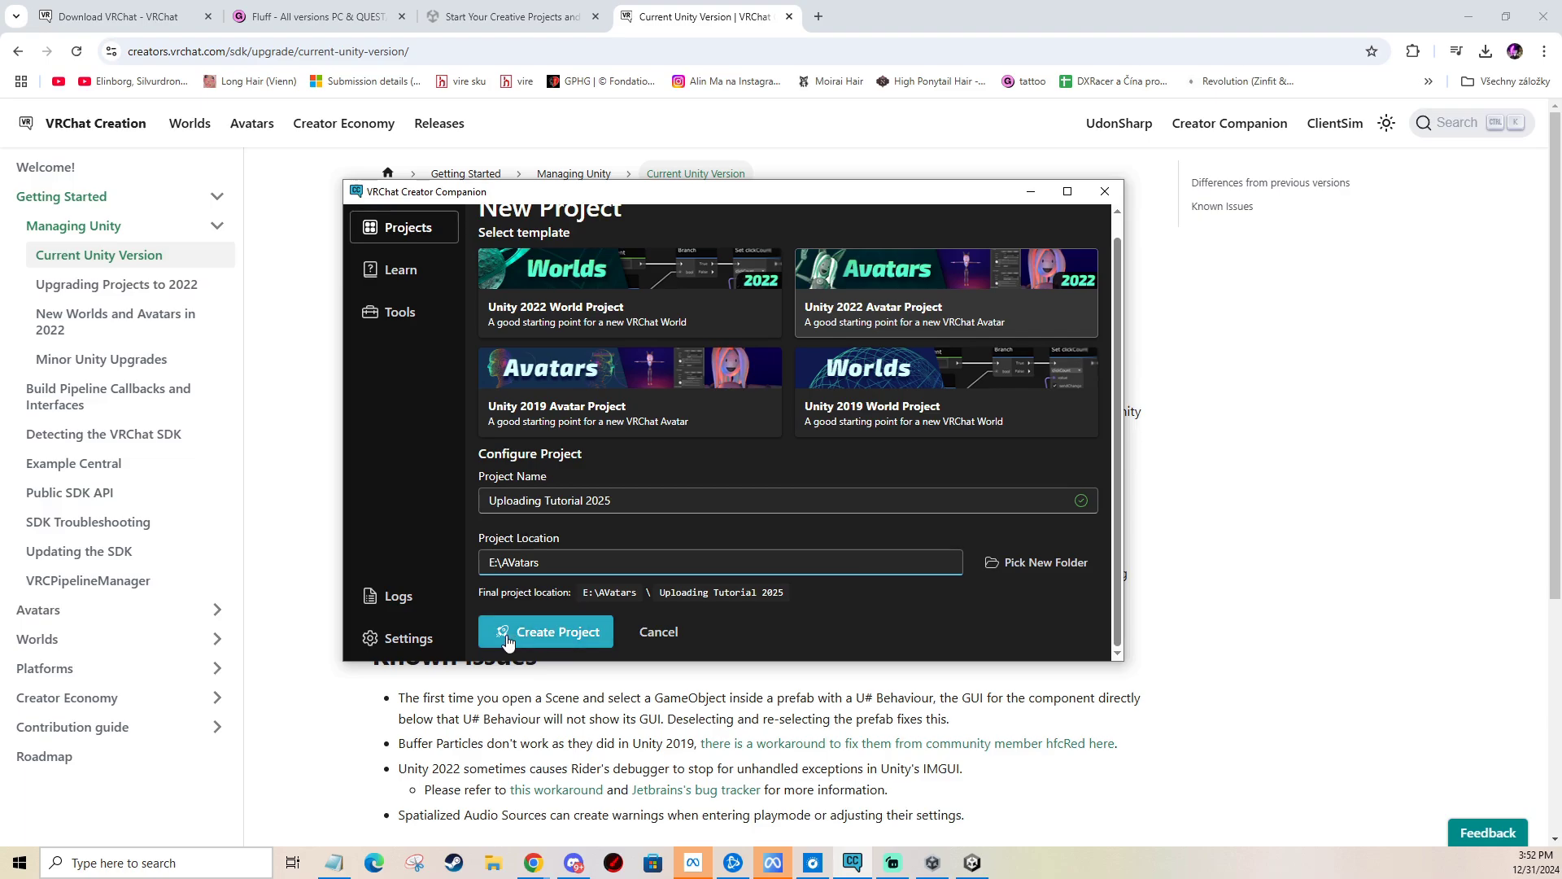
pyautogui.click(840, 228)
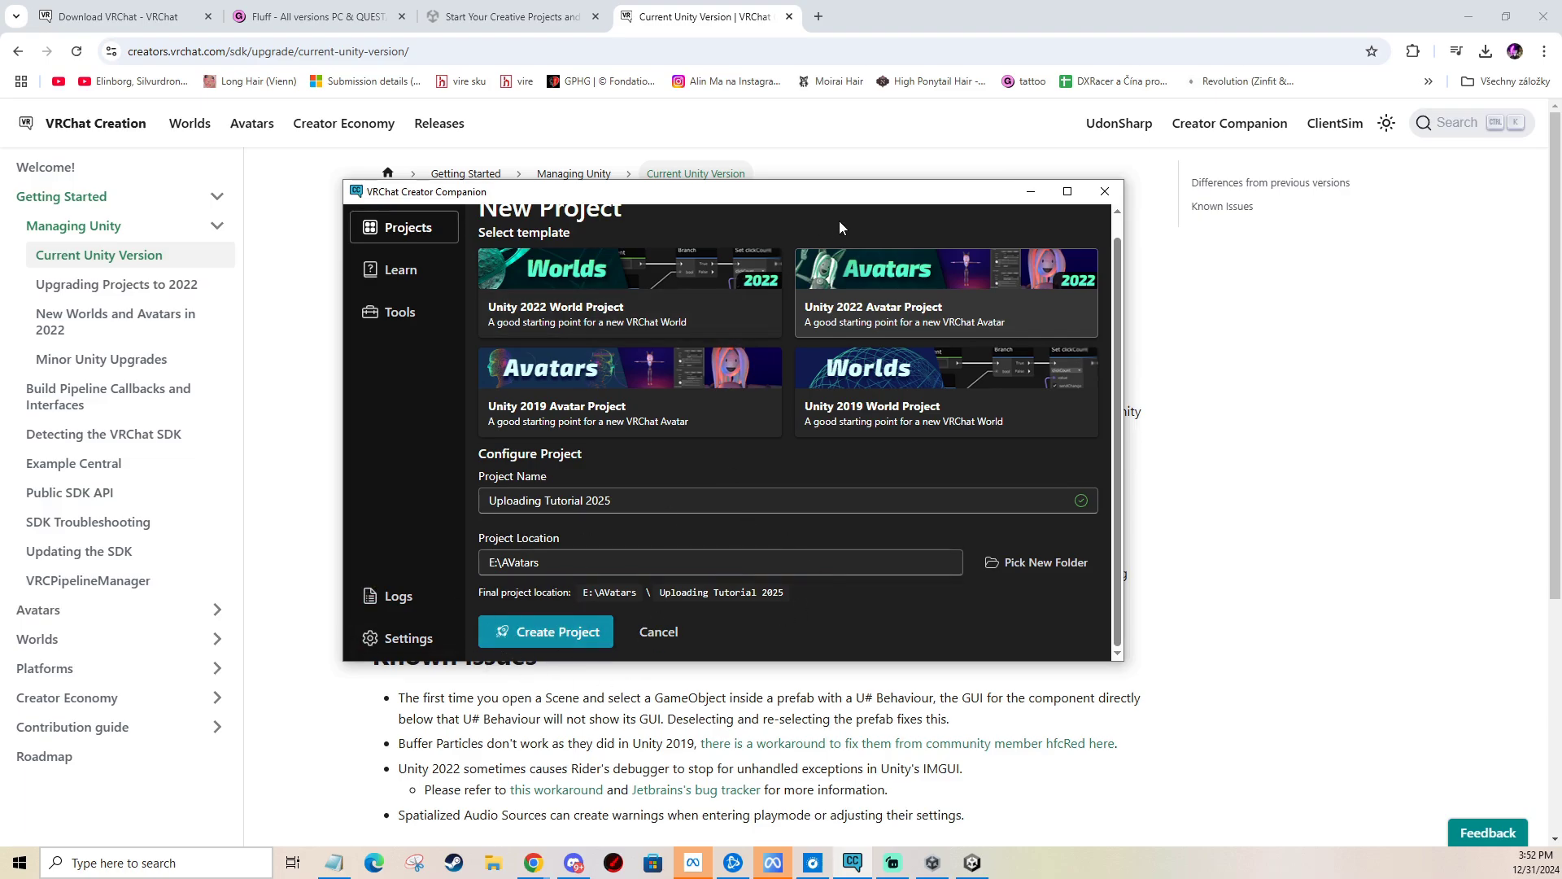
pyautogui.scroll(1, 594, 322)
pyautogui.scroll(-1, 663, 434)
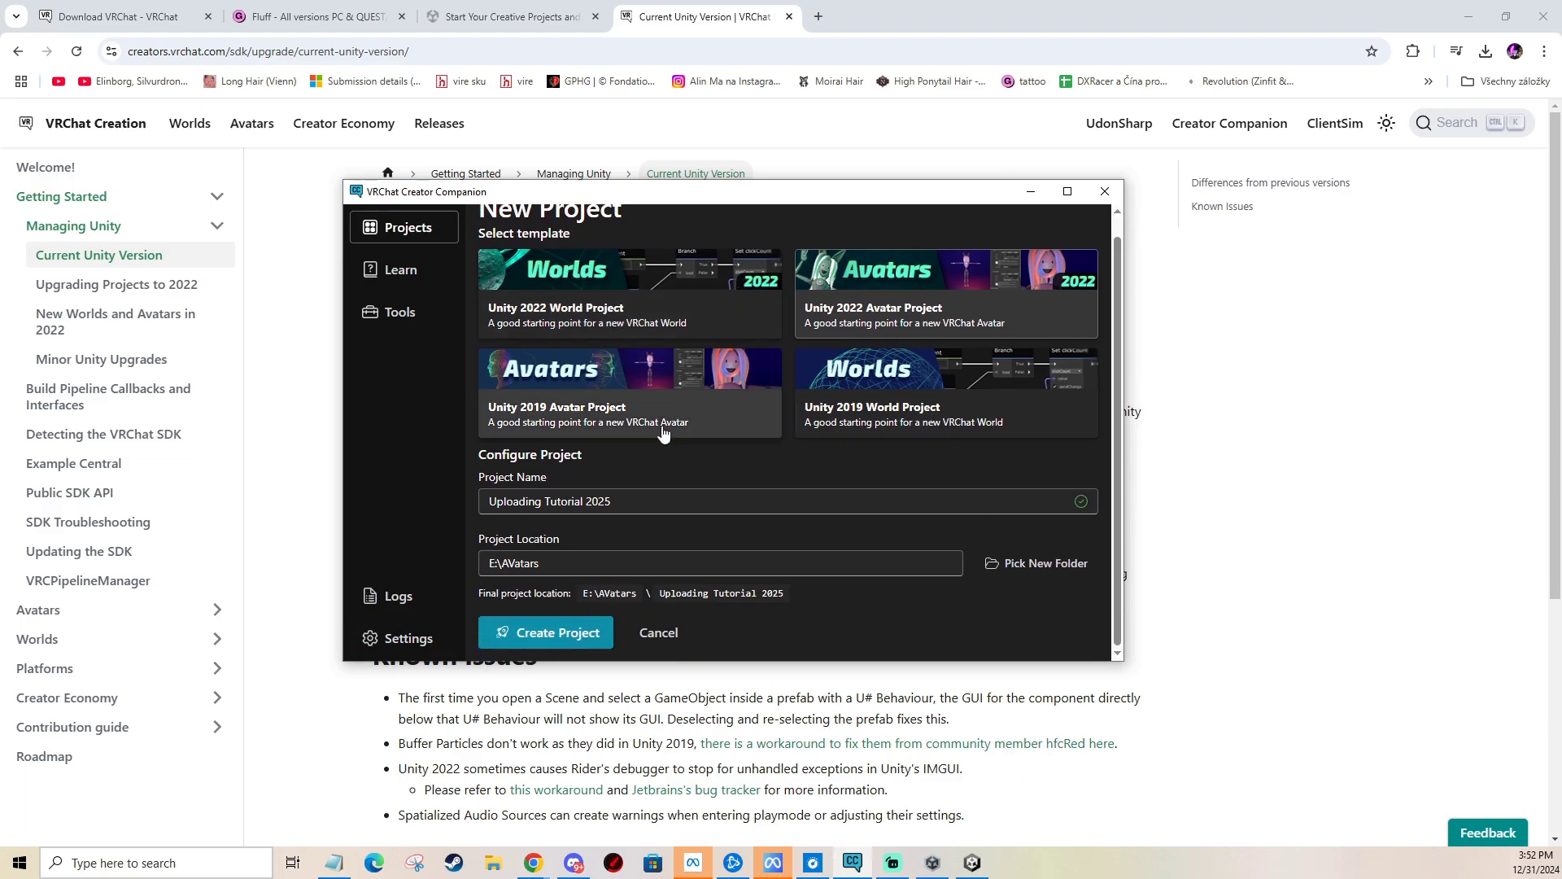
pyautogui.scroll(1, 738, 396)
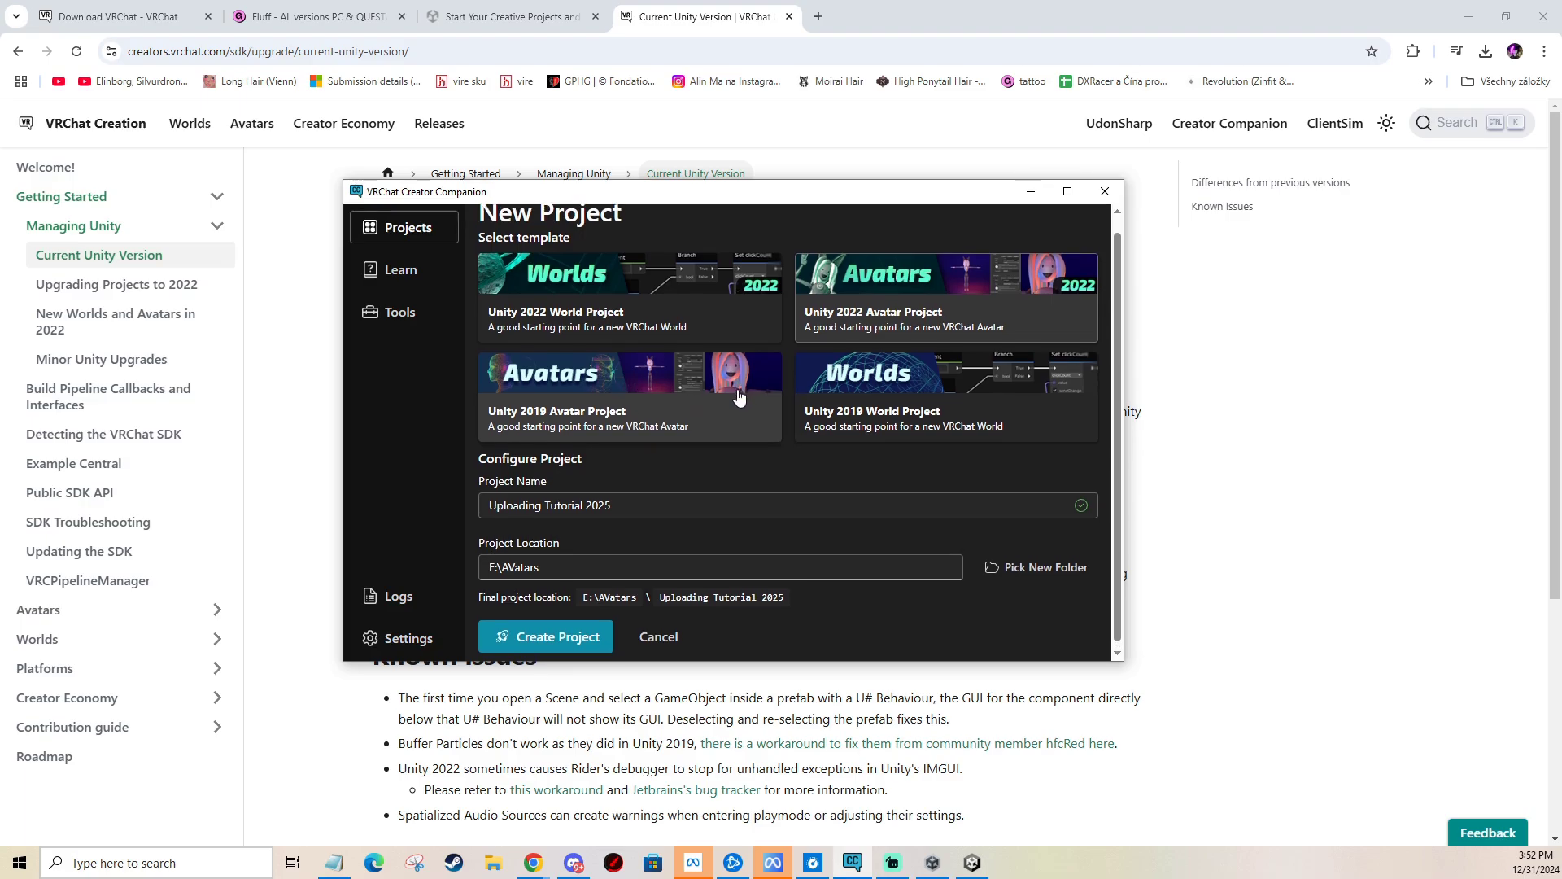
pyautogui.scroll(1, 738, 396)
pyautogui.click(405, 228)
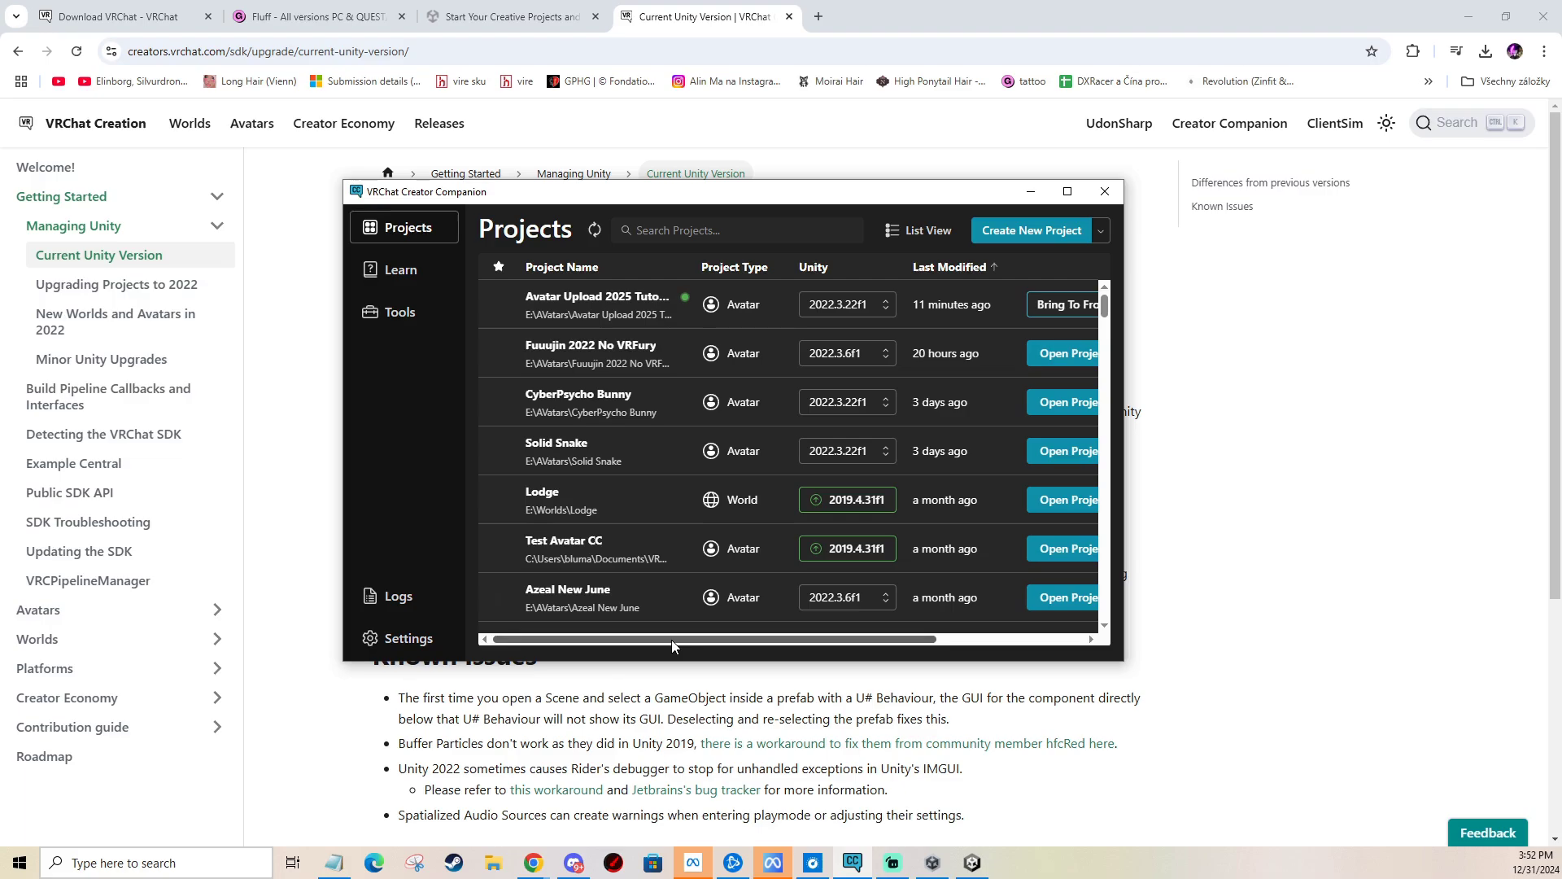
# Enlarge Creator Companion showing Avatar Upload 2025 Tutorial's packages: SDK Avatars and Base 3.7.5.
pyautogui.moveTo(712, 640); pyautogui.dragTo(812, 624)
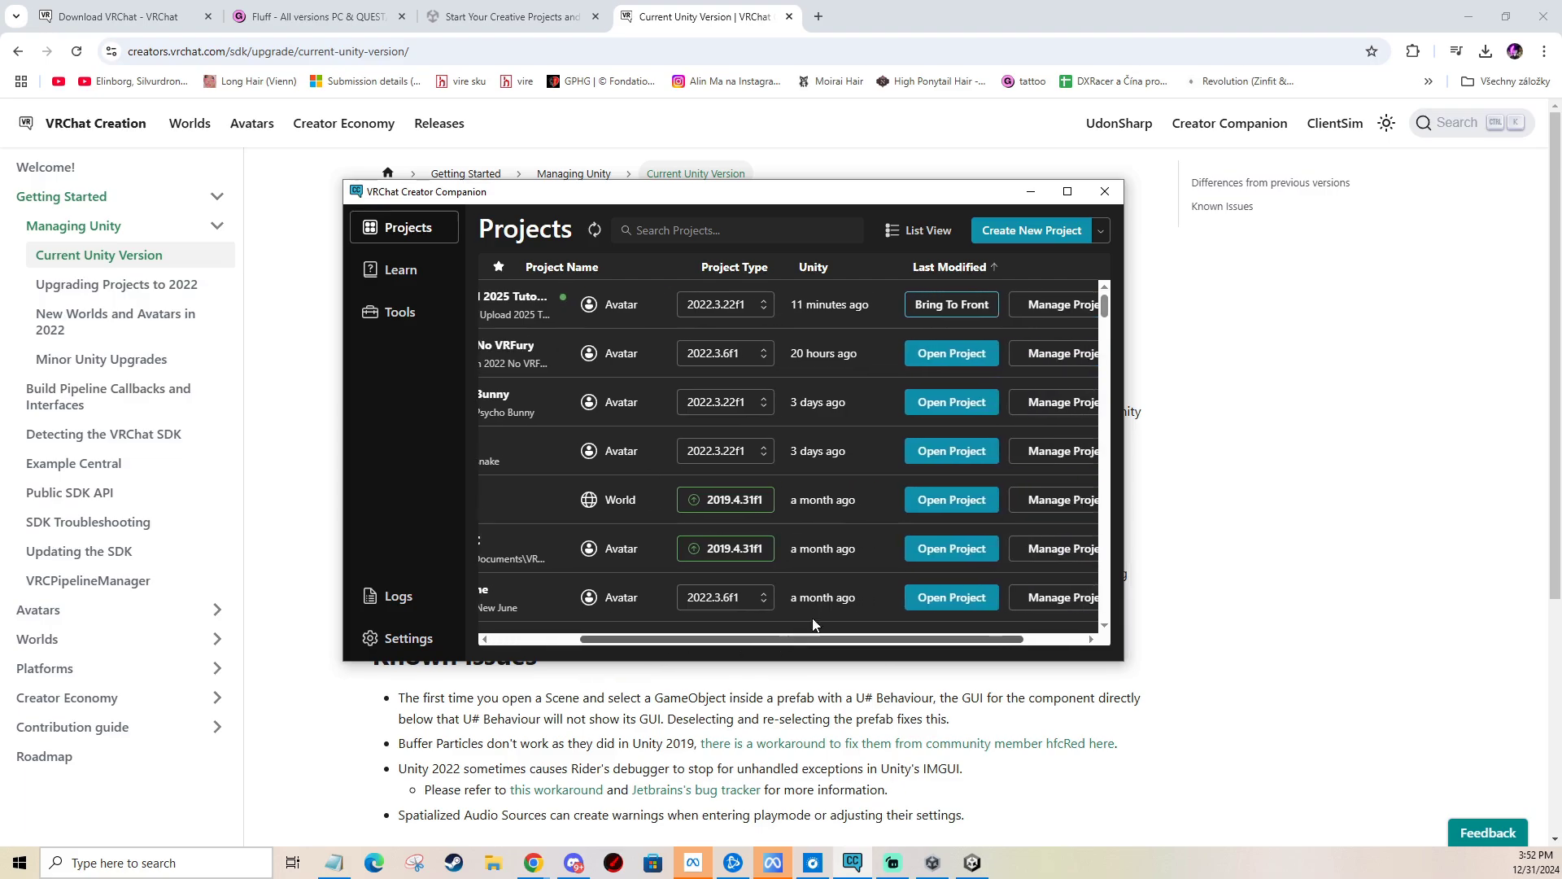
pyautogui.click(1049, 304)
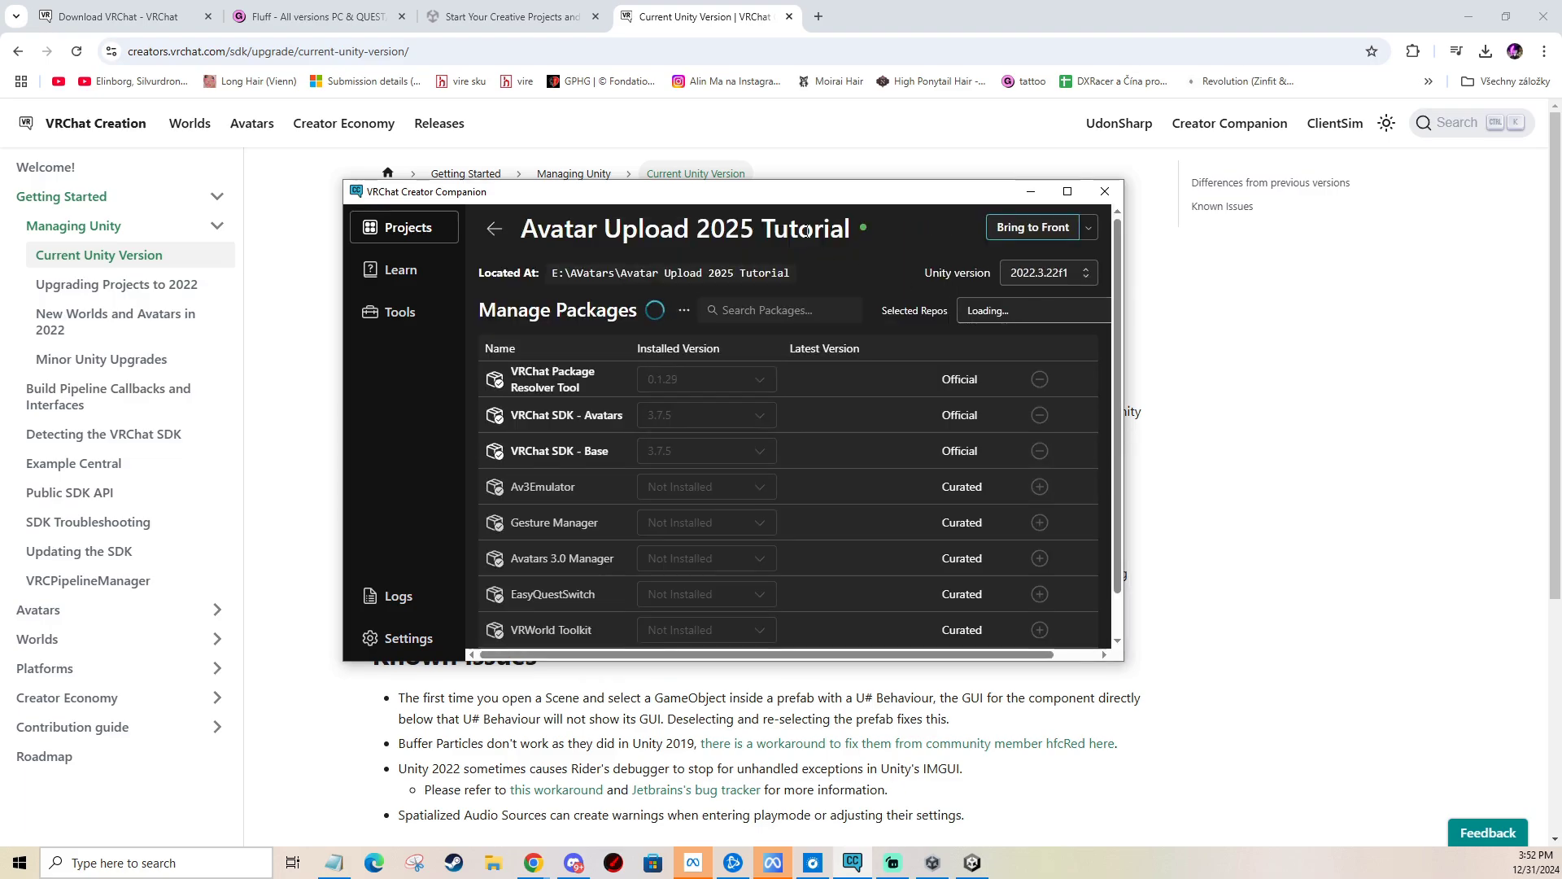
pyautogui.moveTo(777, 208); pyautogui.dragTo(764, 220)
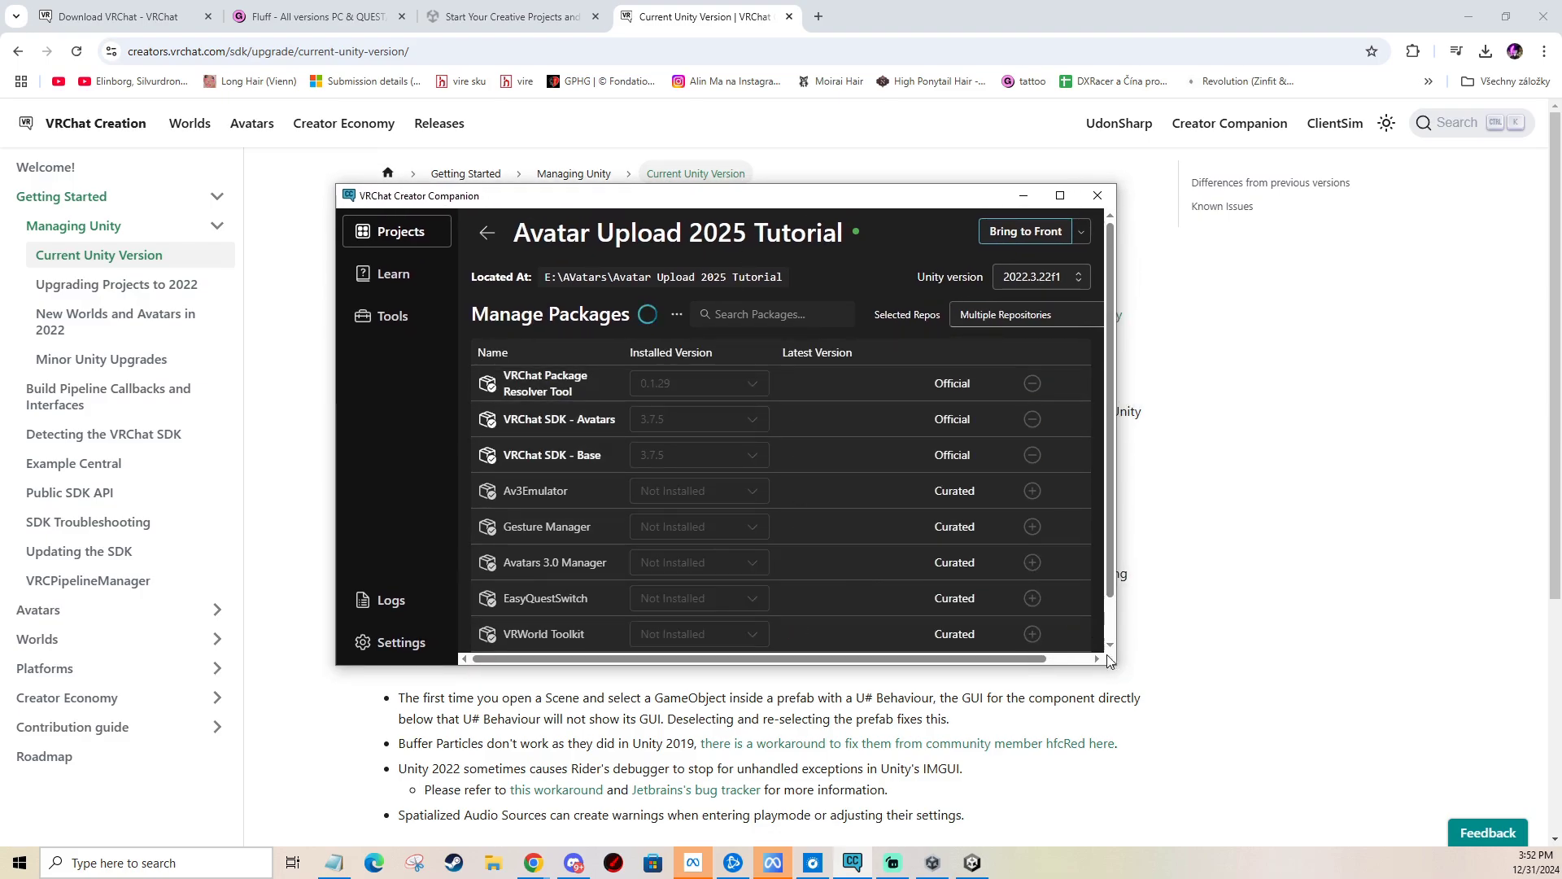
pyautogui.moveTo(1108, 661); pyautogui.dragTo(1228, 729)
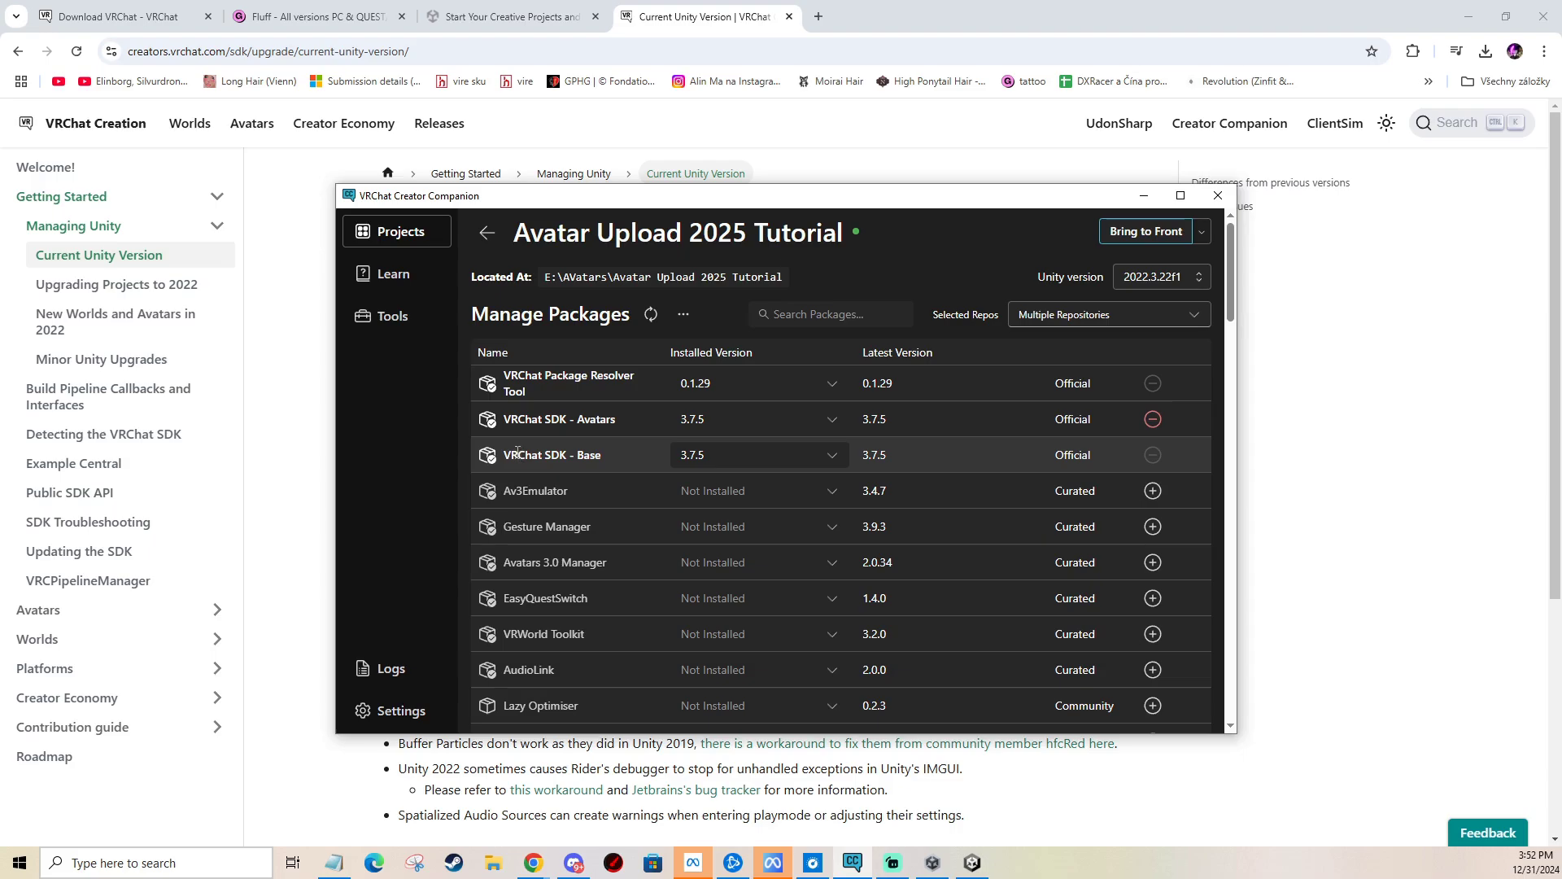
pyautogui.moveTo(517, 451); pyautogui.dragTo(549, 401)
pyautogui.click(603, 458)
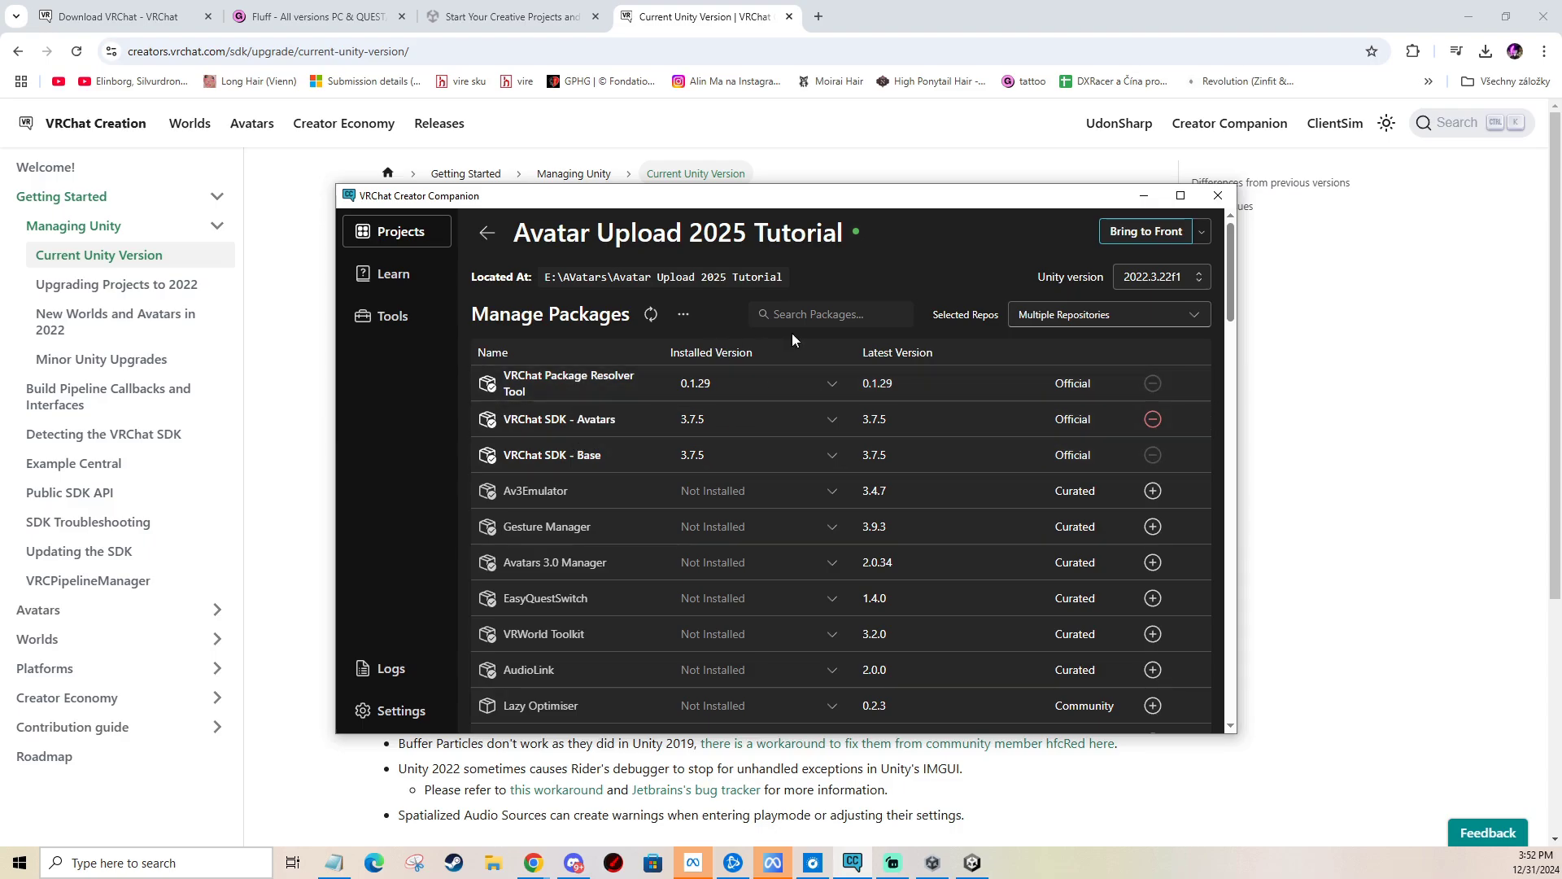
pyautogui.click(1190, 236)
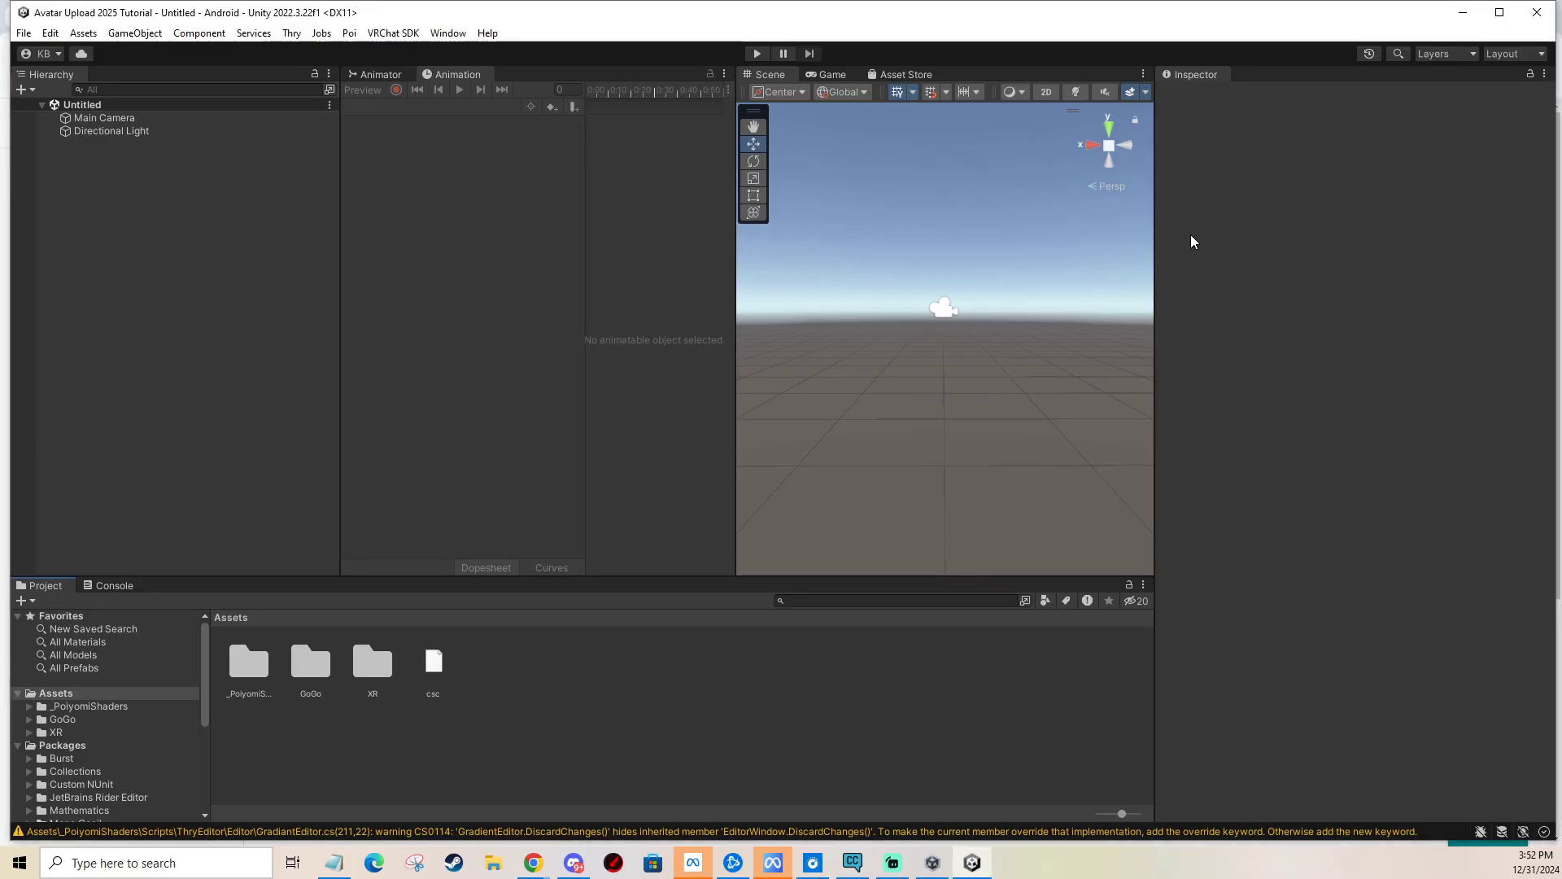
pyautogui.click(852, 862)
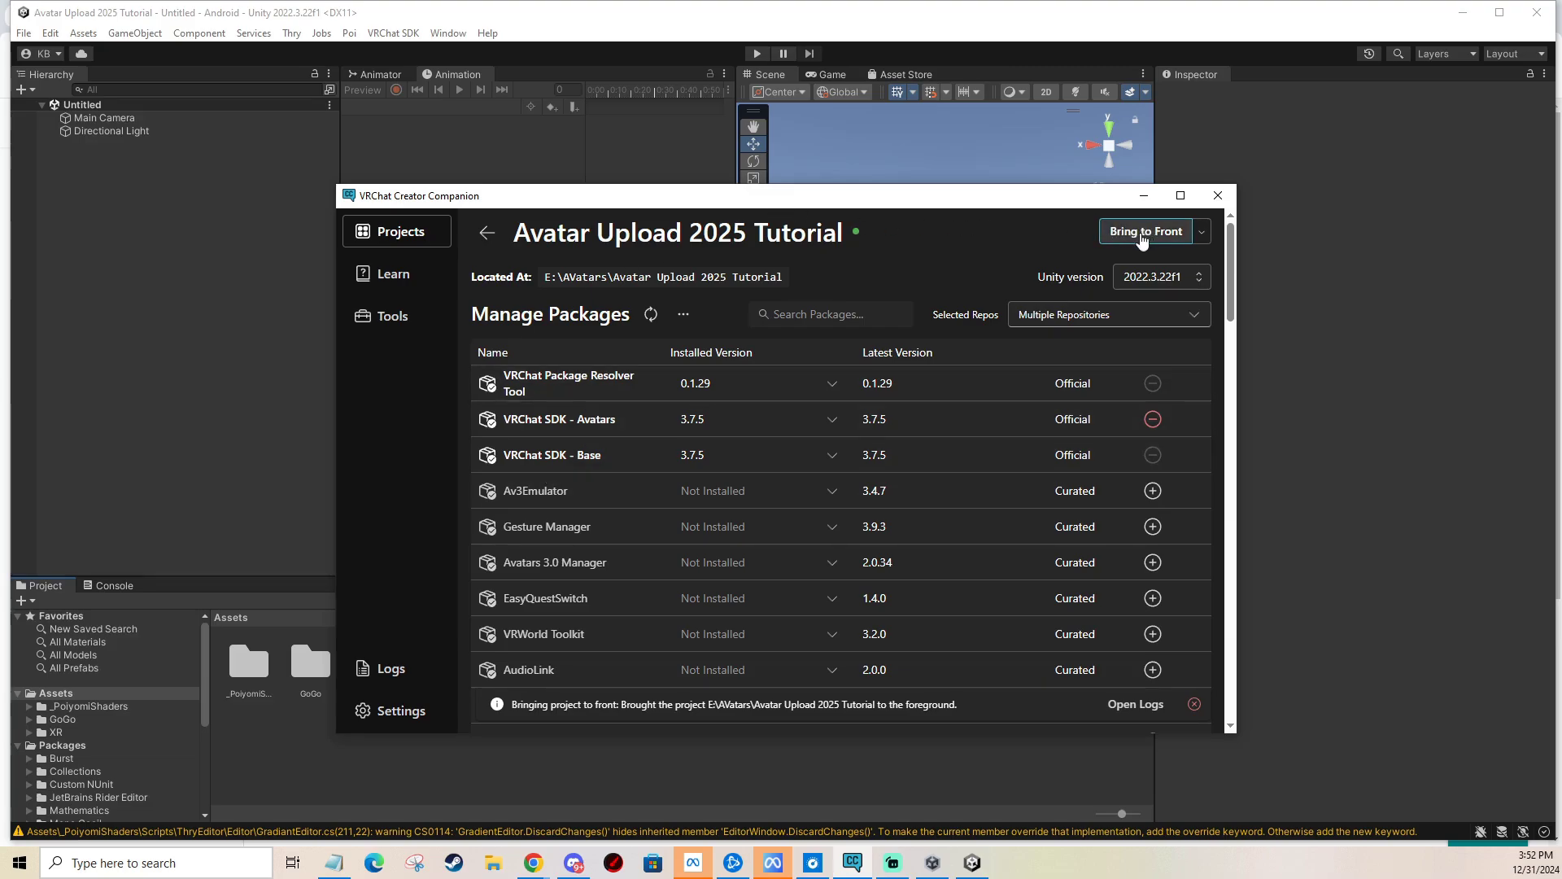
pyautogui.click(959, 90)
pyautogui.hotkey('alt', 'Tab')
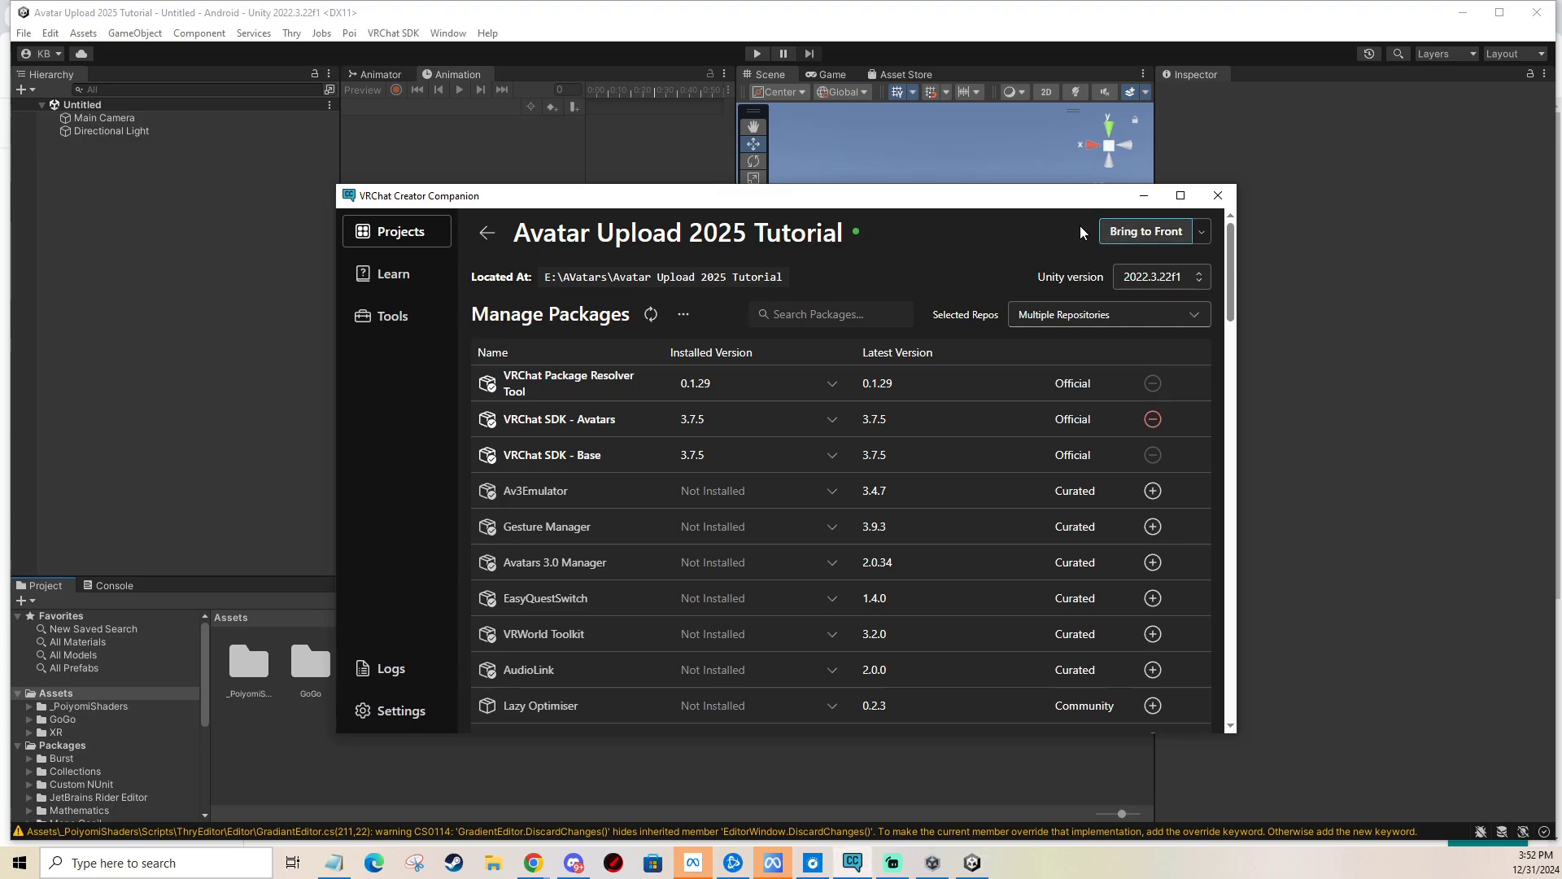
pyautogui.click(1139, 236)
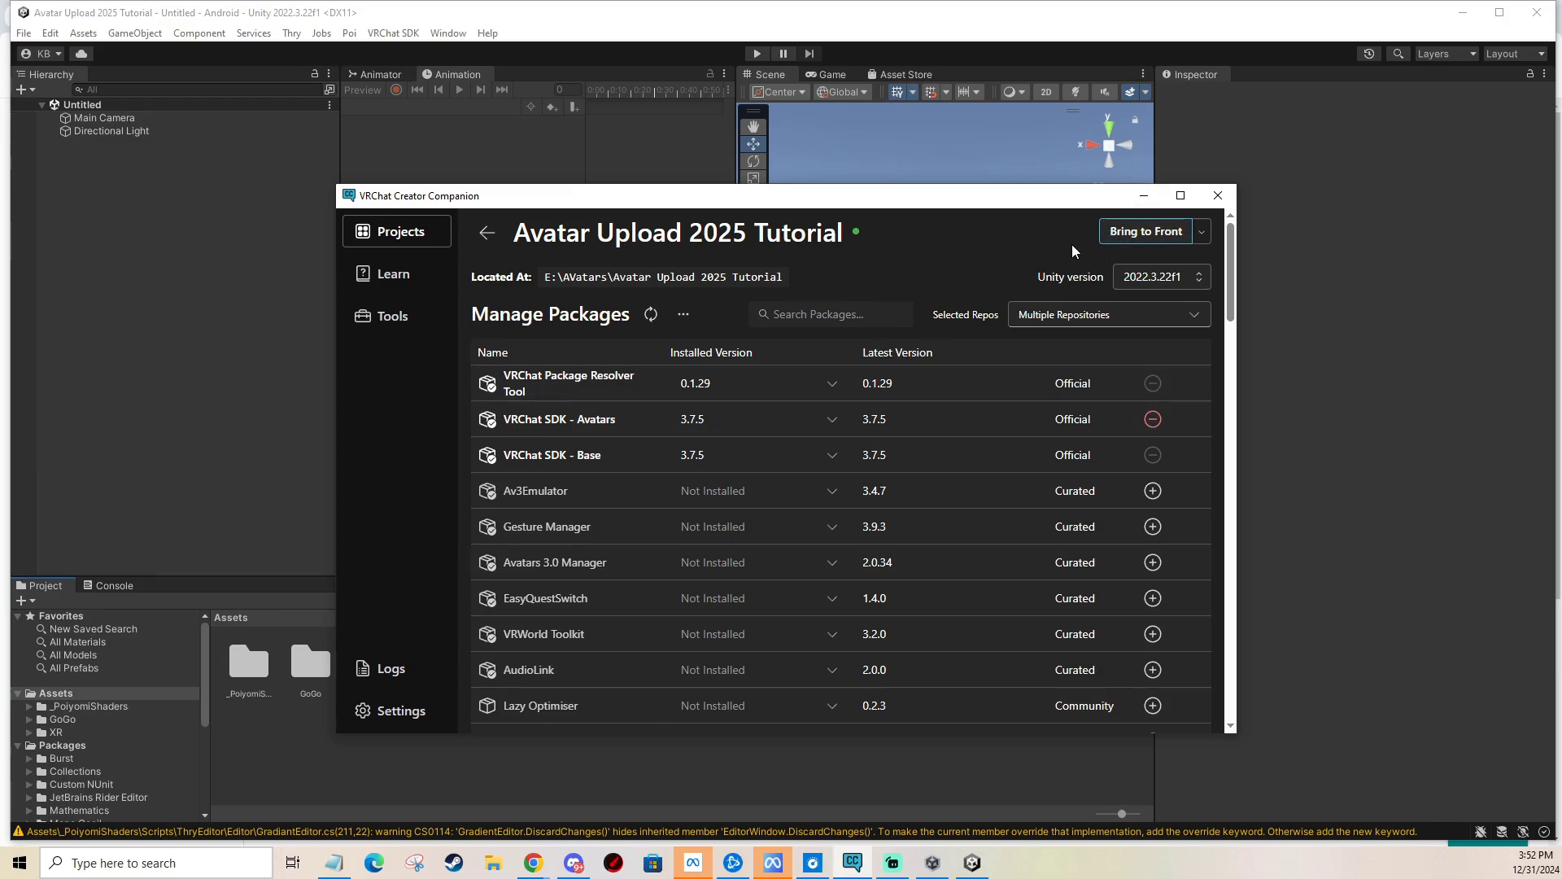
pyautogui.click(951, 28)
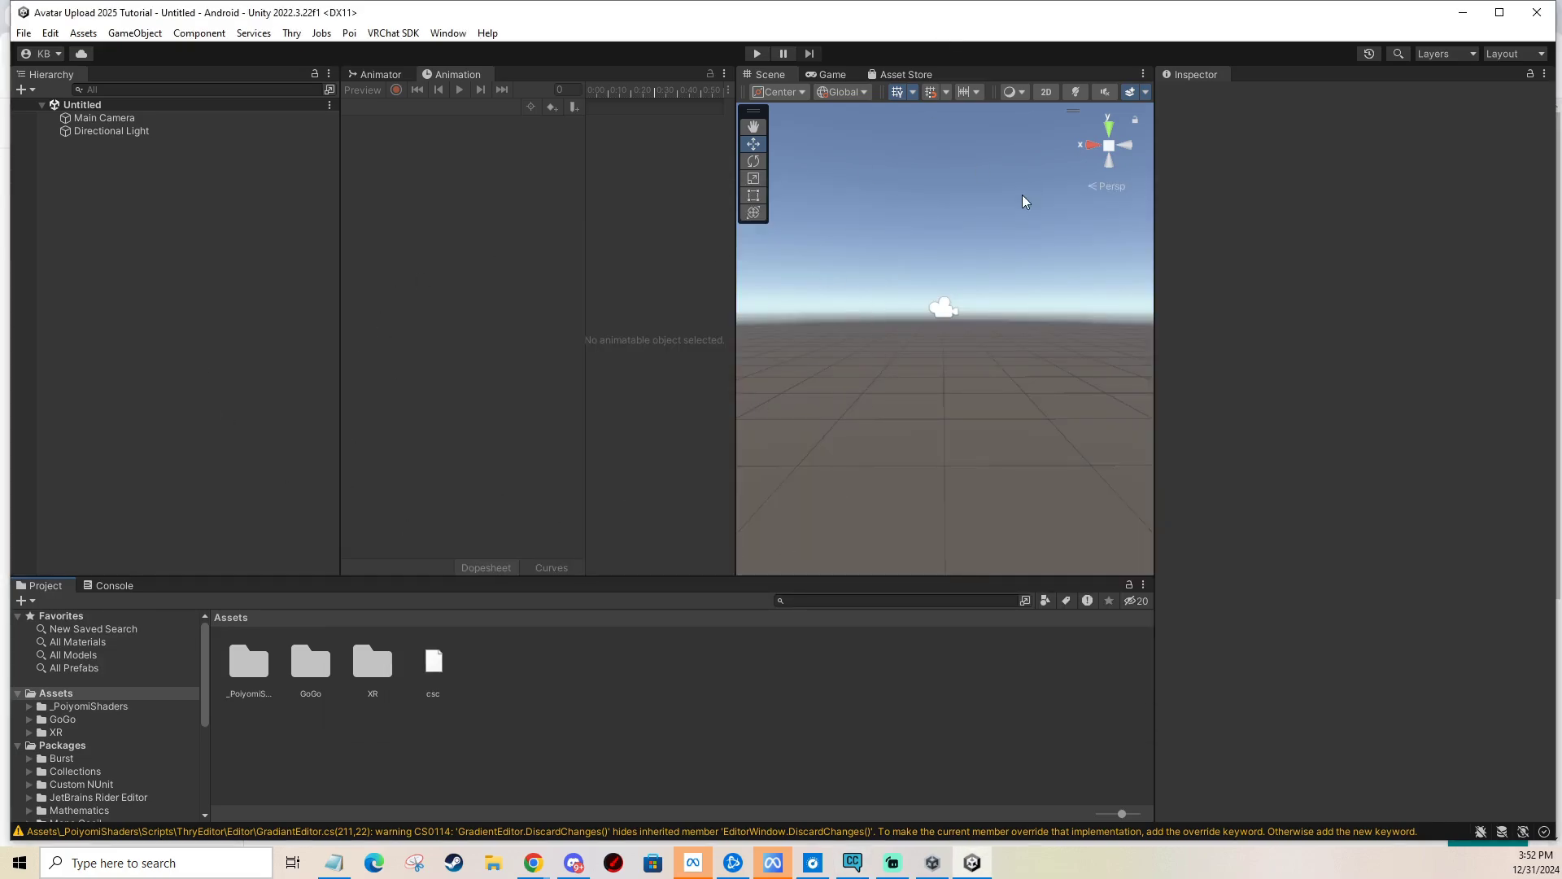
# Show the VRChat SDK control panel from the VRChat SDK menu and position its window.
pyautogui.click(393, 32)
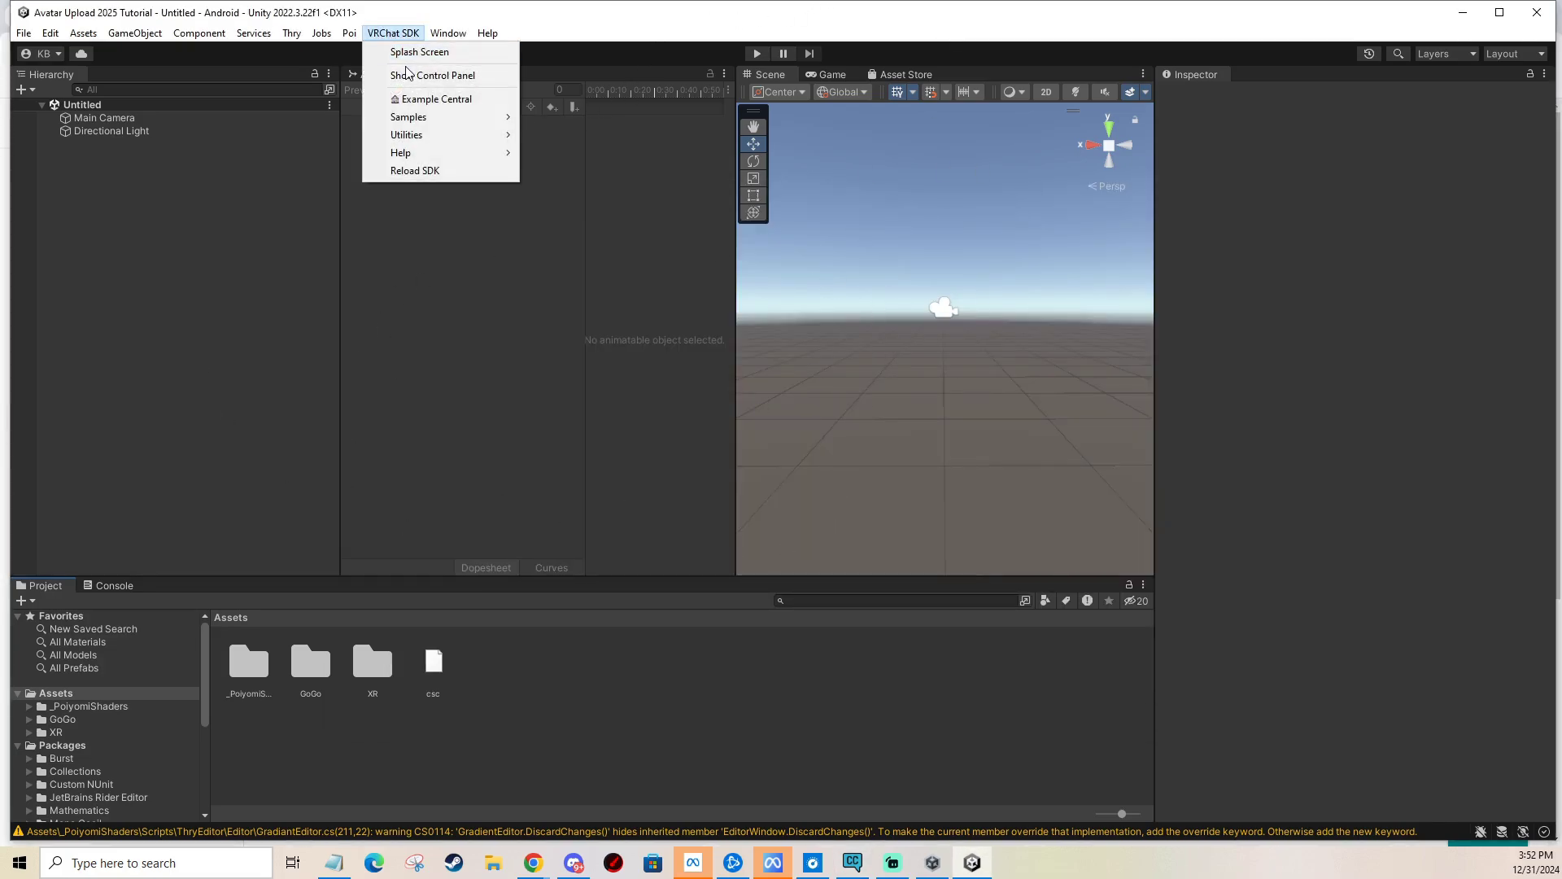
pyautogui.click(407, 76)
pyautogui.moveTo(857, 128)
pyautogui.mouseDown()
pyautogui.moveTo(645, 109)
pyautogui.moveTo(721, 100)
pyautogui.moveTo(843, 175)
pyautogui.moveTo(839, 151)
pyautogui.mouseUp()
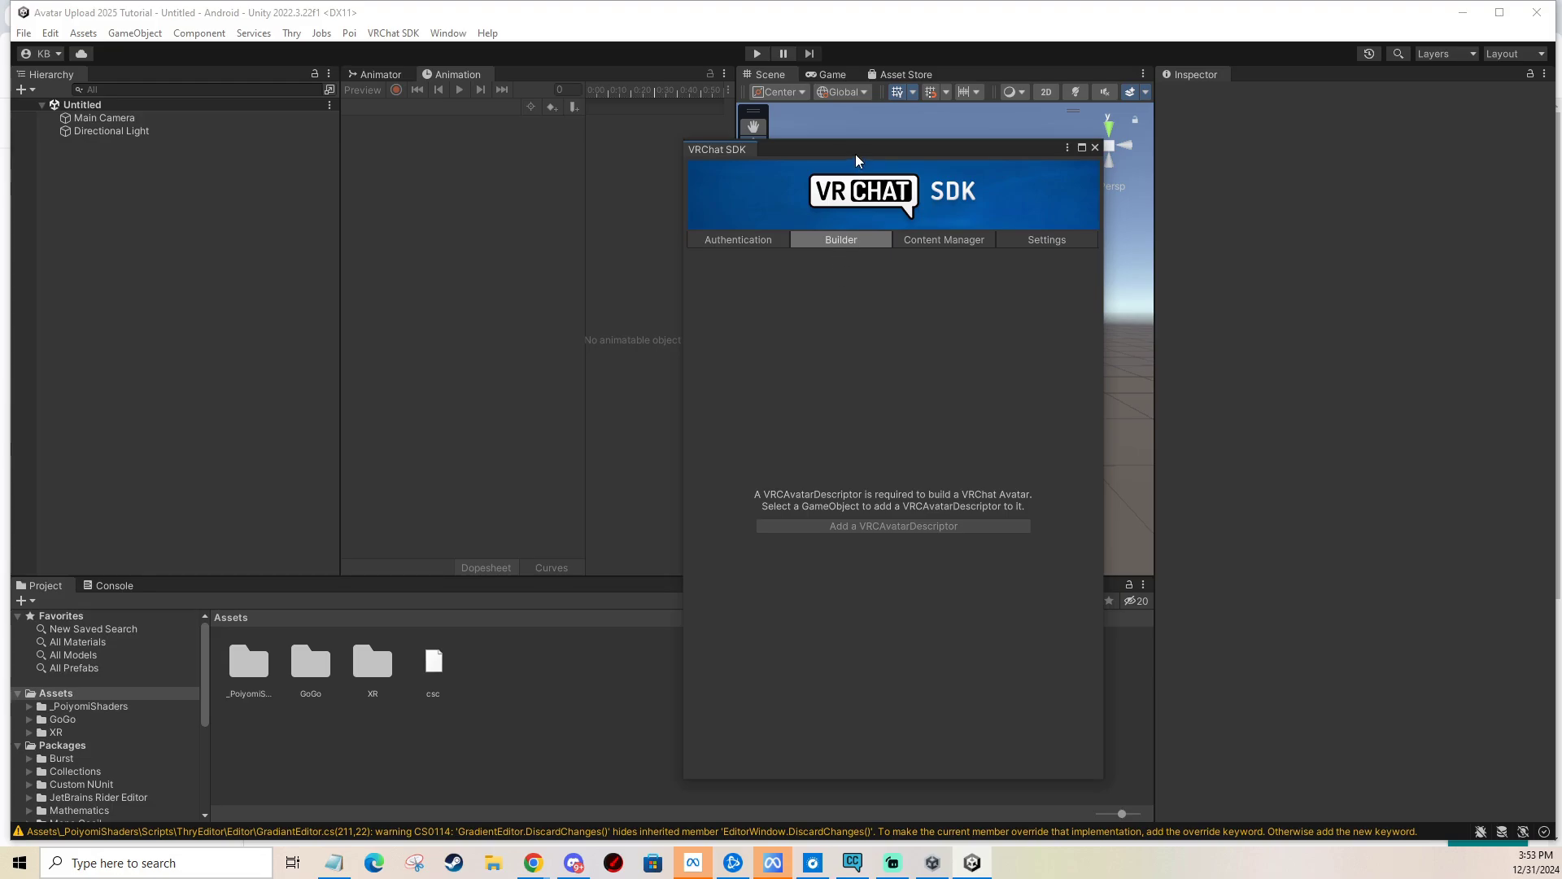
pyautogui.moveTo(856, 156); pyautogui.dragTo(785, 141)
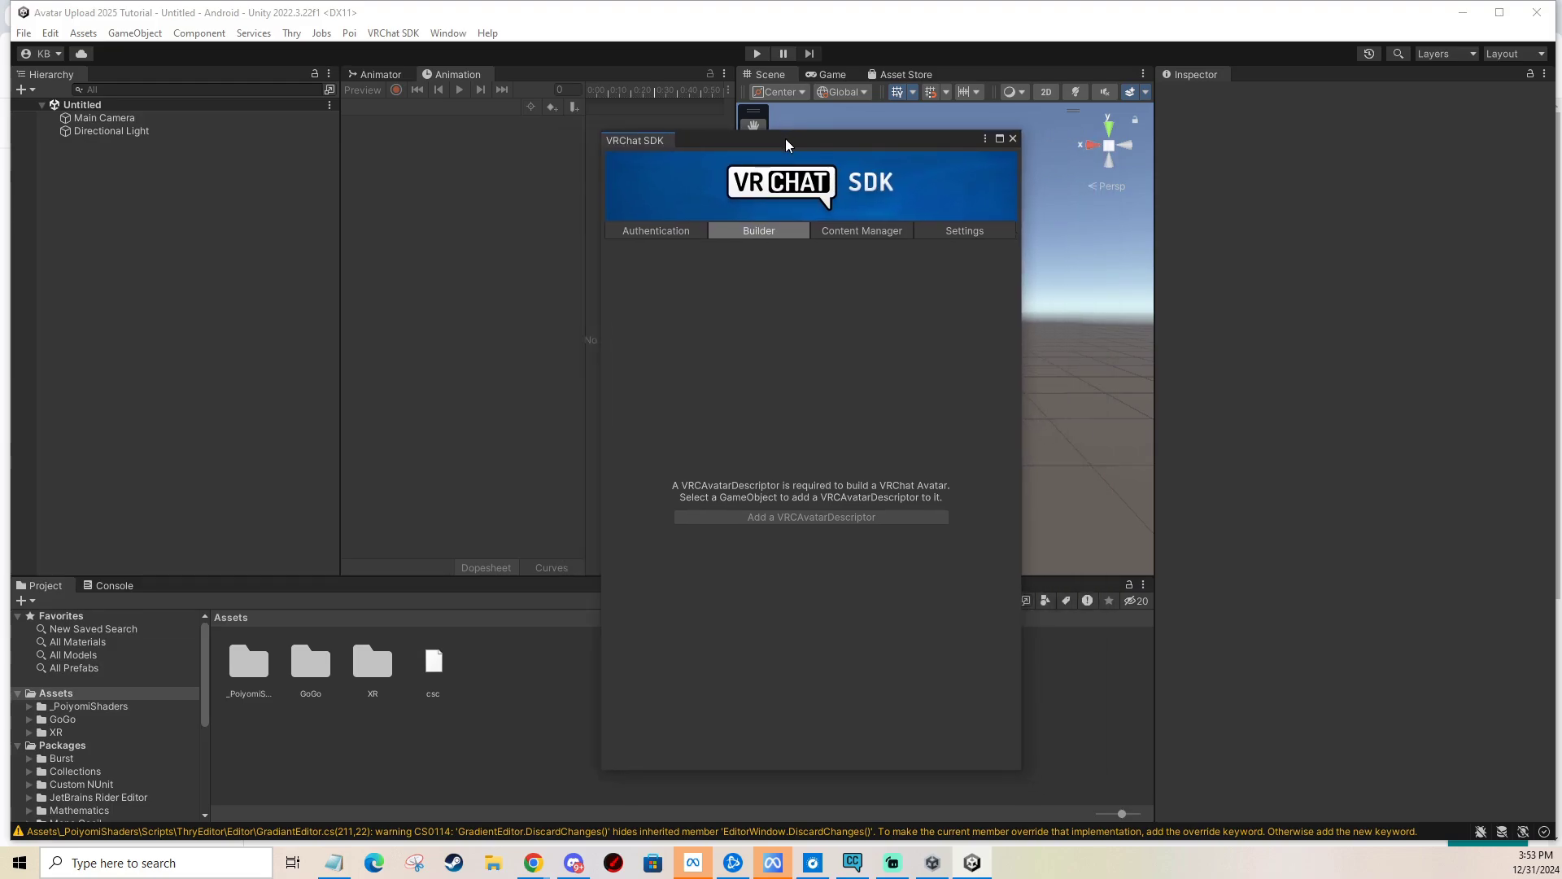
pyautogui.moveTo(774, 144); pyautogui.dragTo(803, 133)
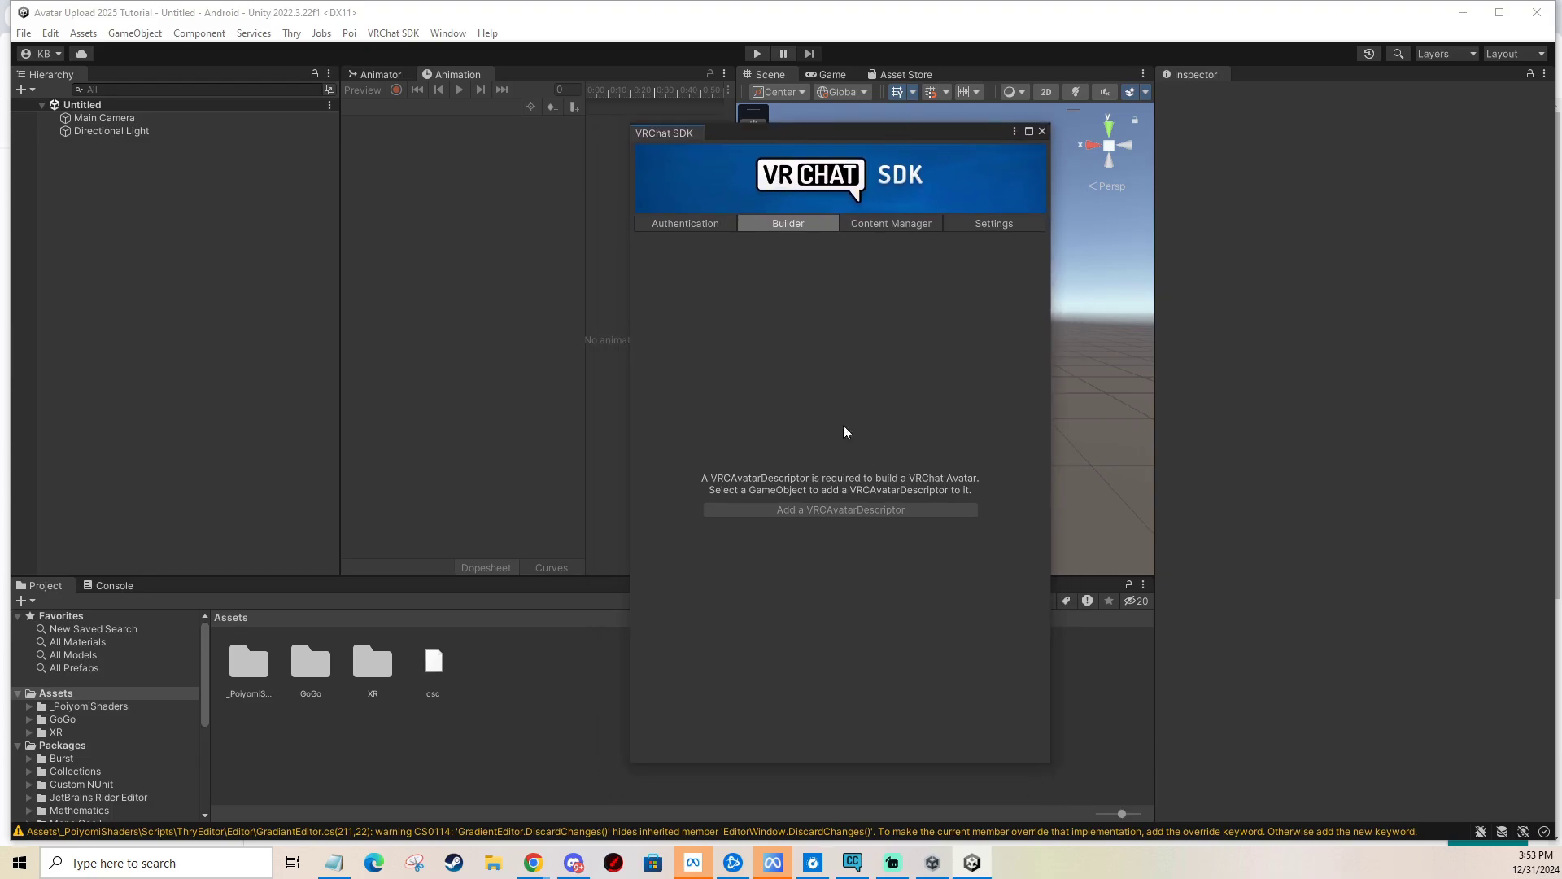
# Read the Fluff Gumroad page's downloads (poi_Toon, Fluff-PCandQUESTv2.0) and upload instructions.
pyautogui.moveTo(533, 862)
pyautogui.click(612, 781)
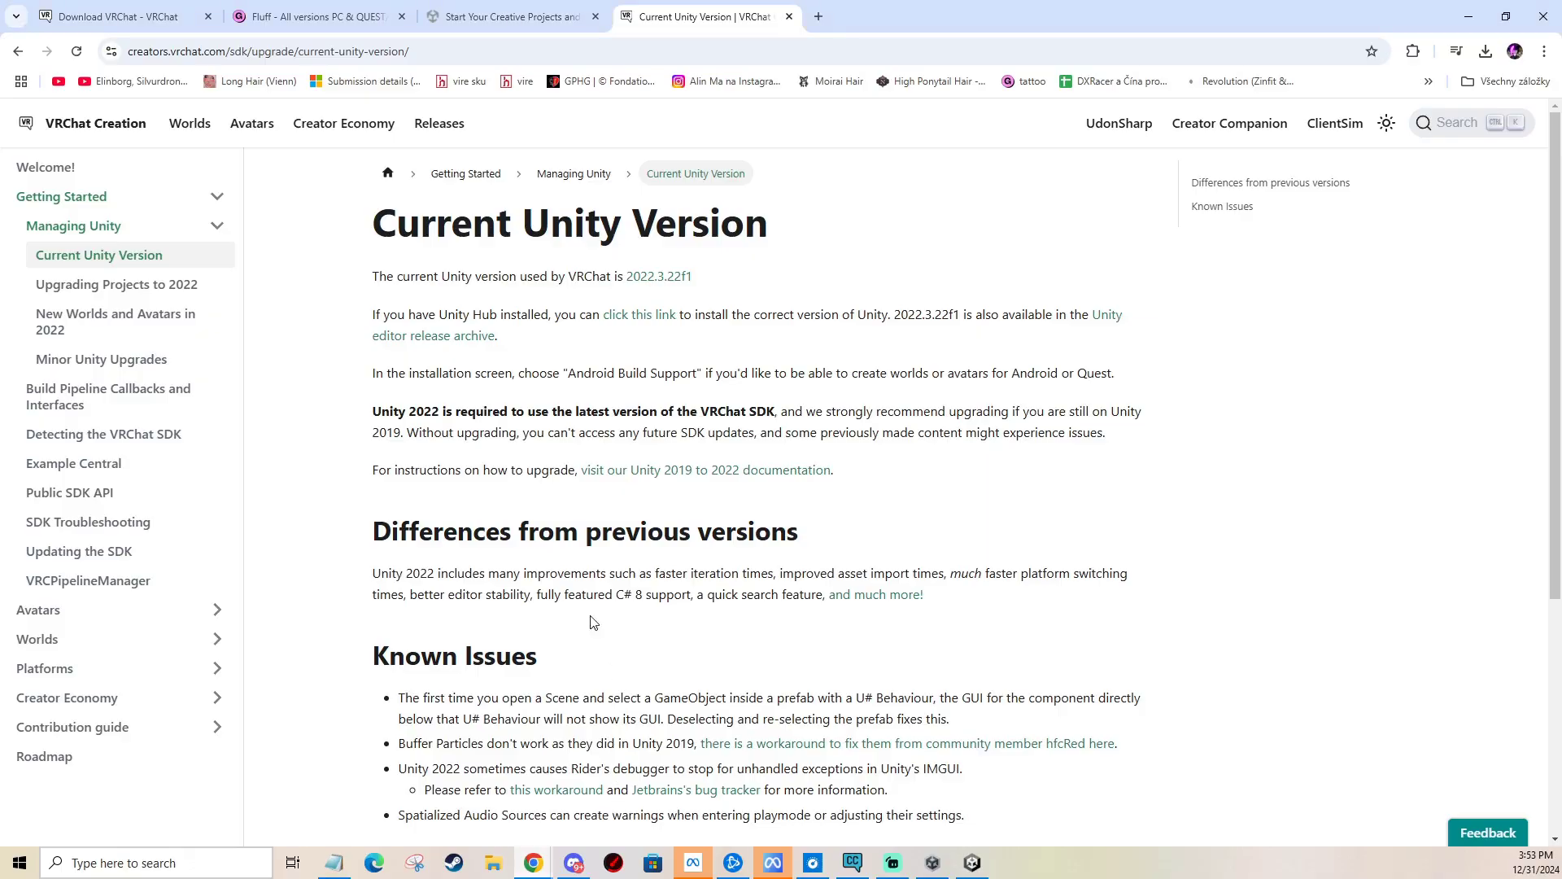
pyautogui.click(309, 16)
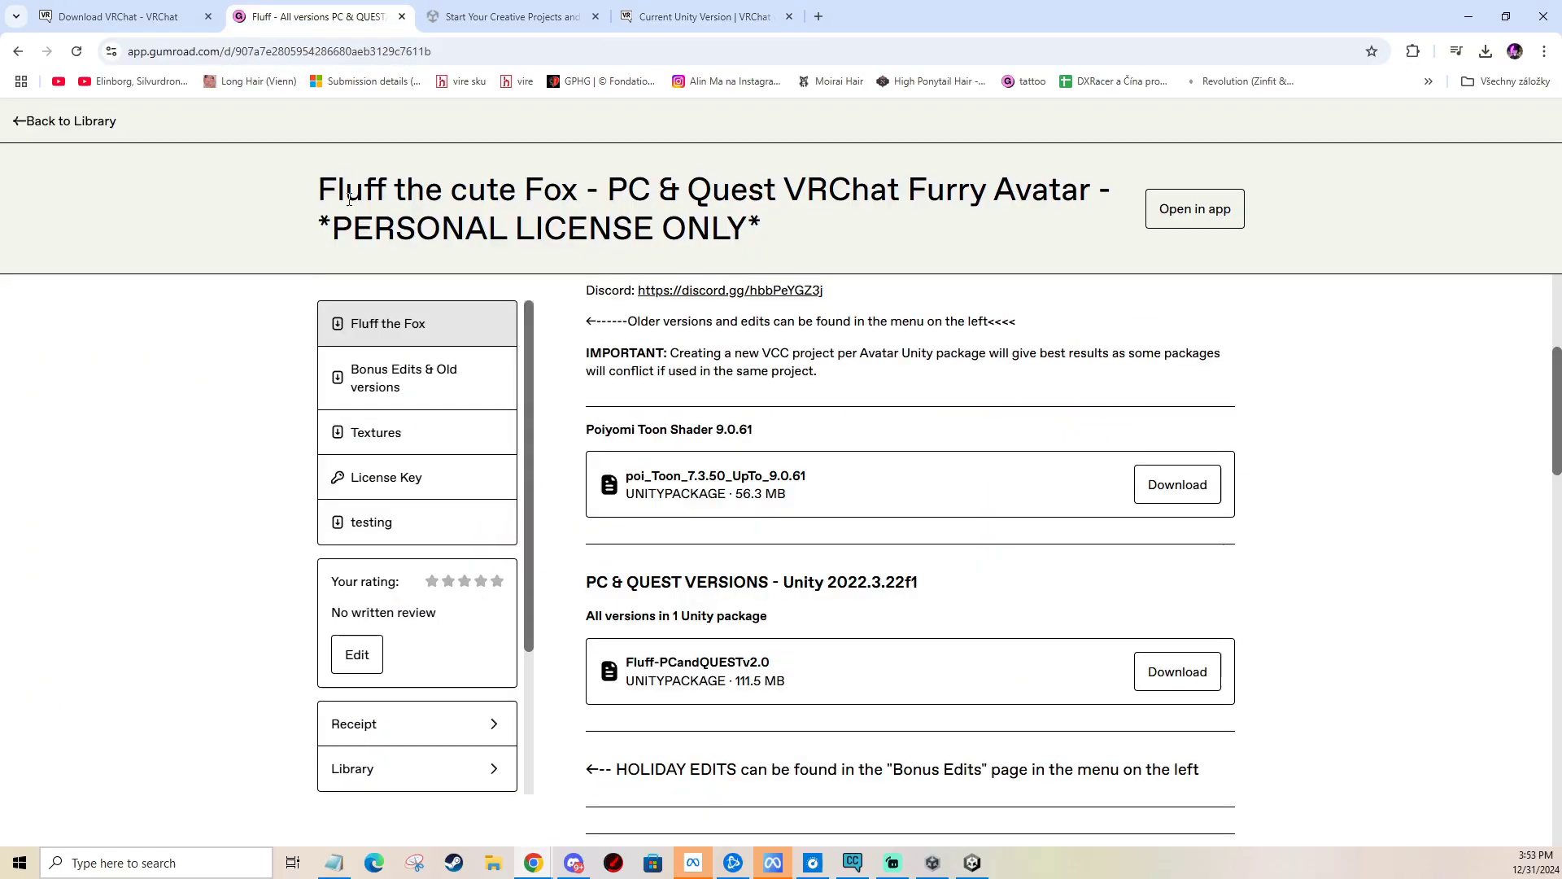
pyautogui.scroll(4, 822, 382)
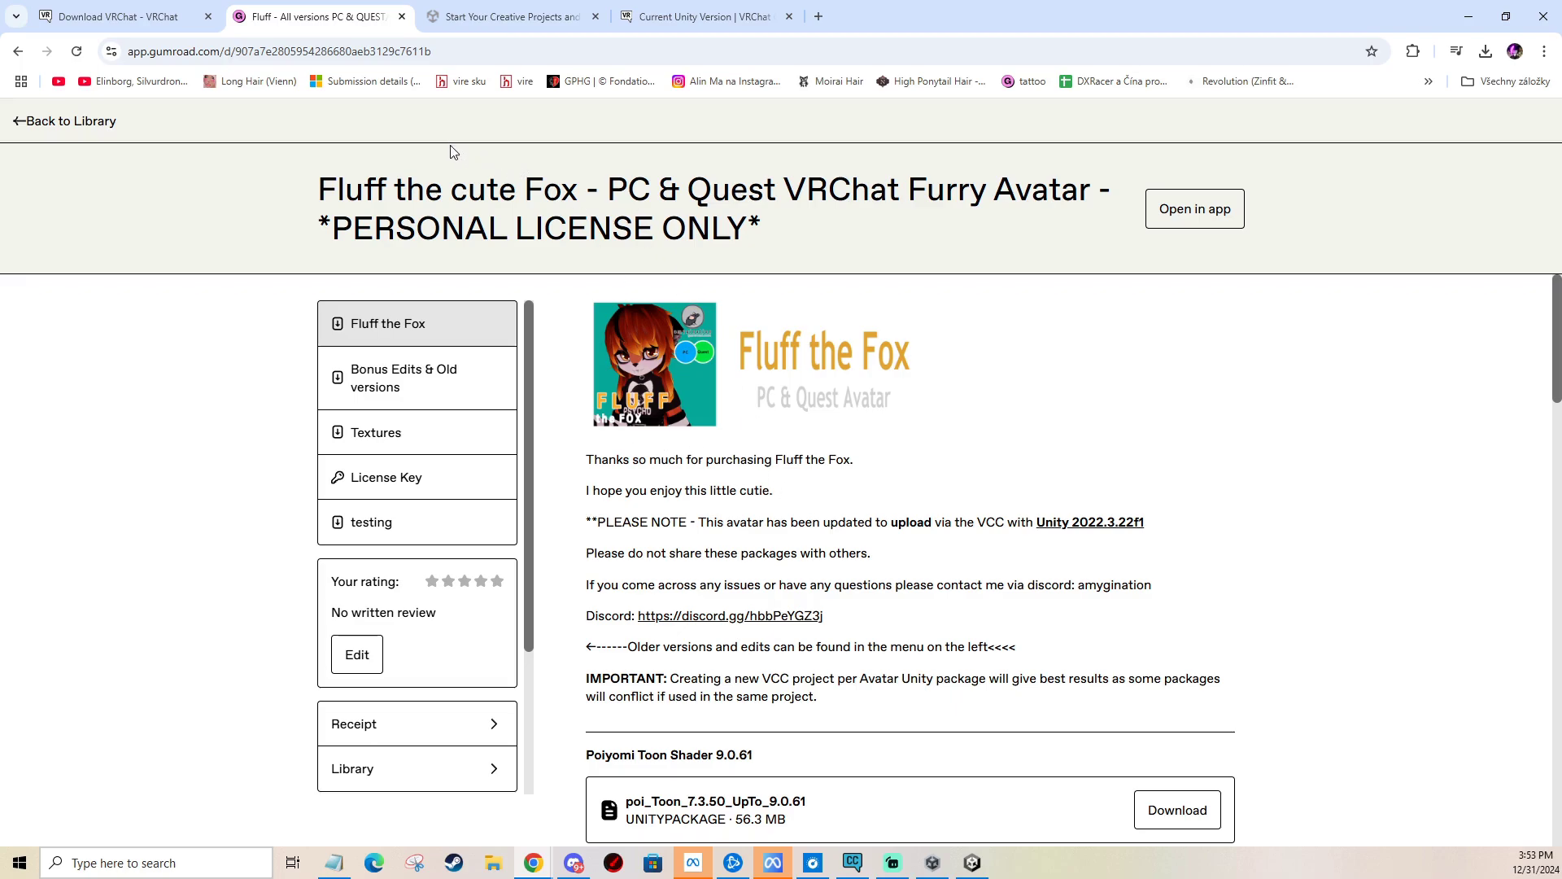
pyautogui.scroll(-5, 771, 430)
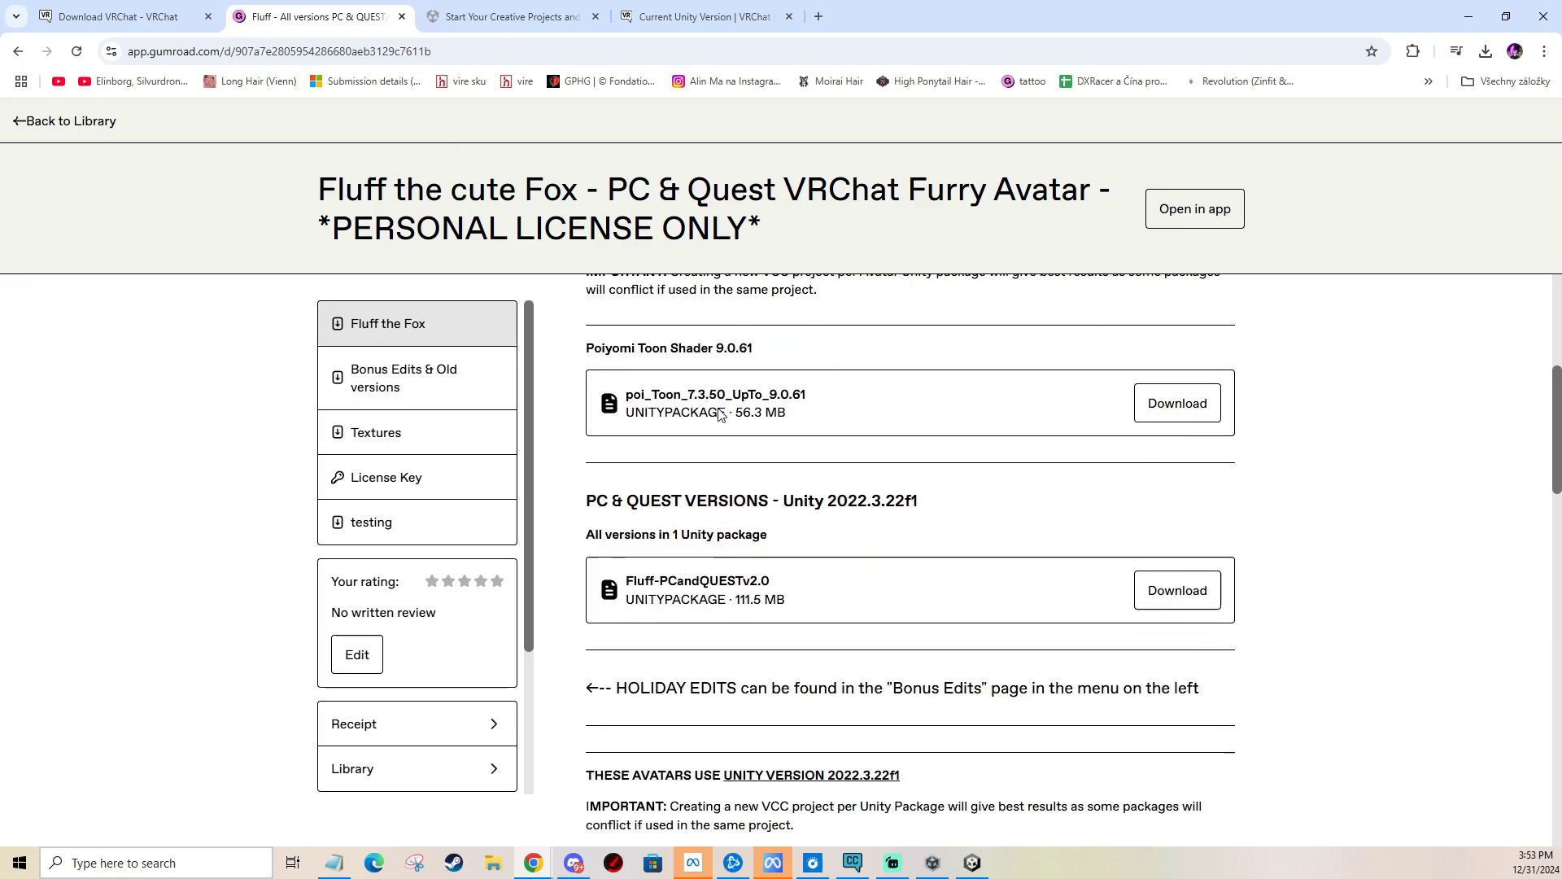
pyautogui.scroll(-10, 729, 376)
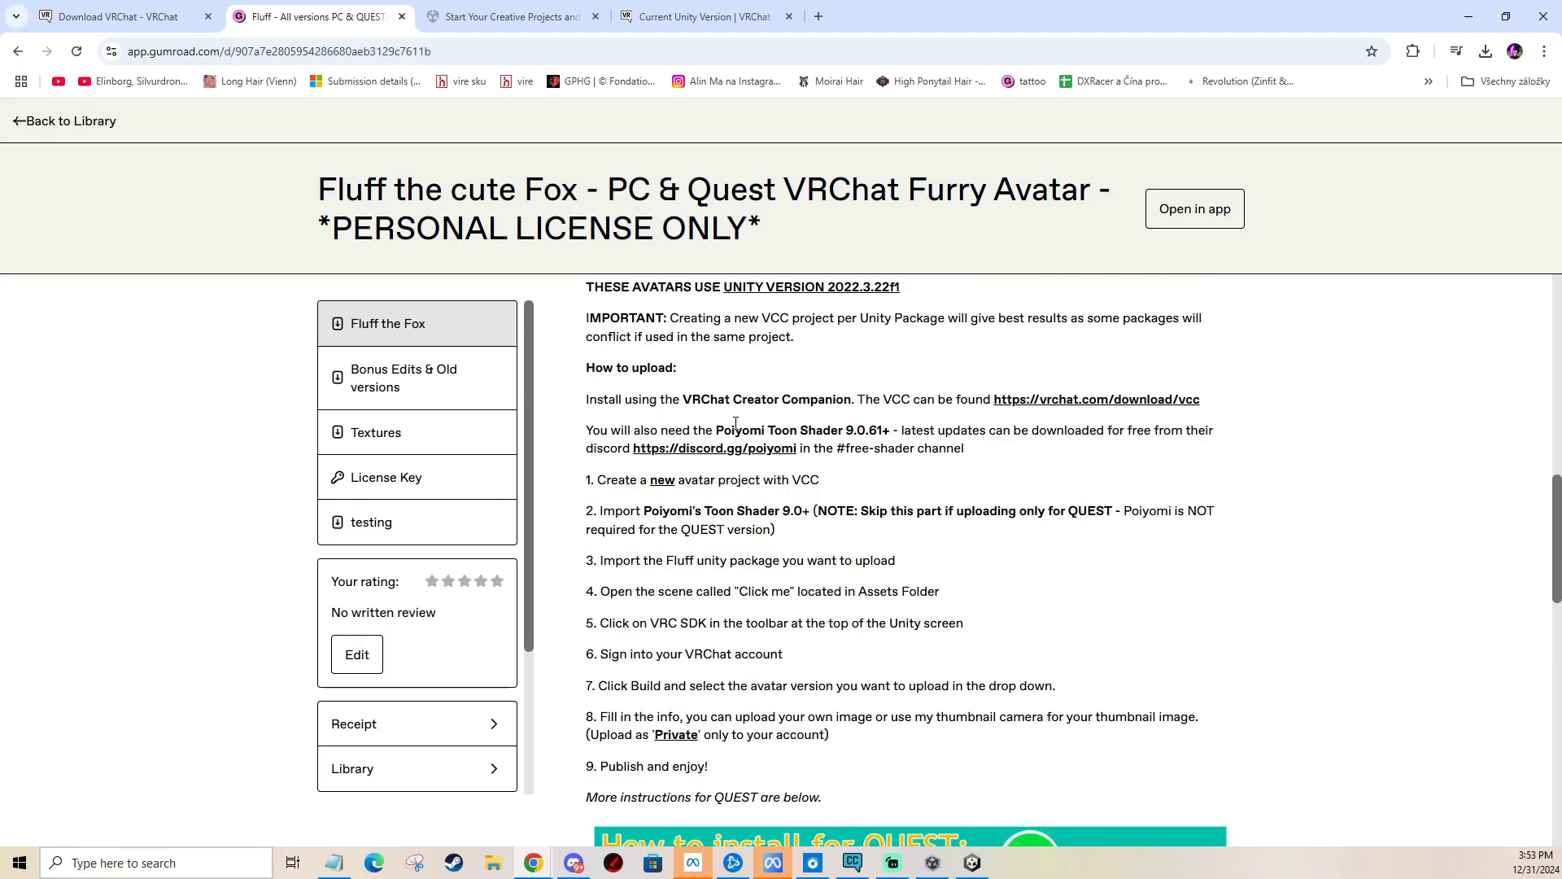
pyautogui.scroll(-3, 690, 461)
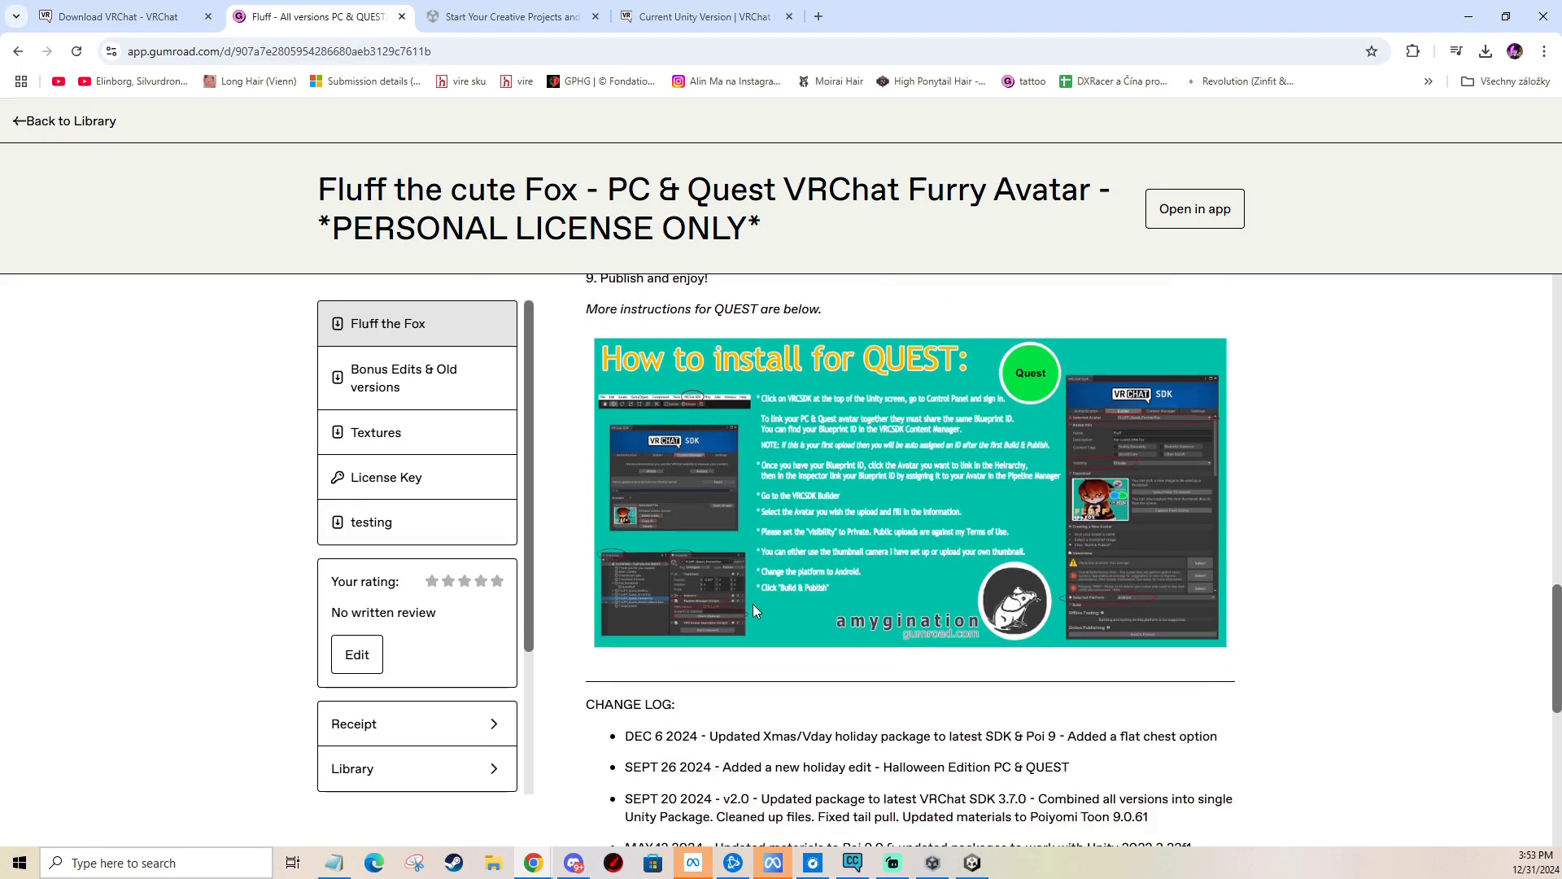
pyautogui.scroll(-1, 753, 603)
pyautogui.scroll(1, 747, 608)
pyautogui.scroll(12, 747, 609)
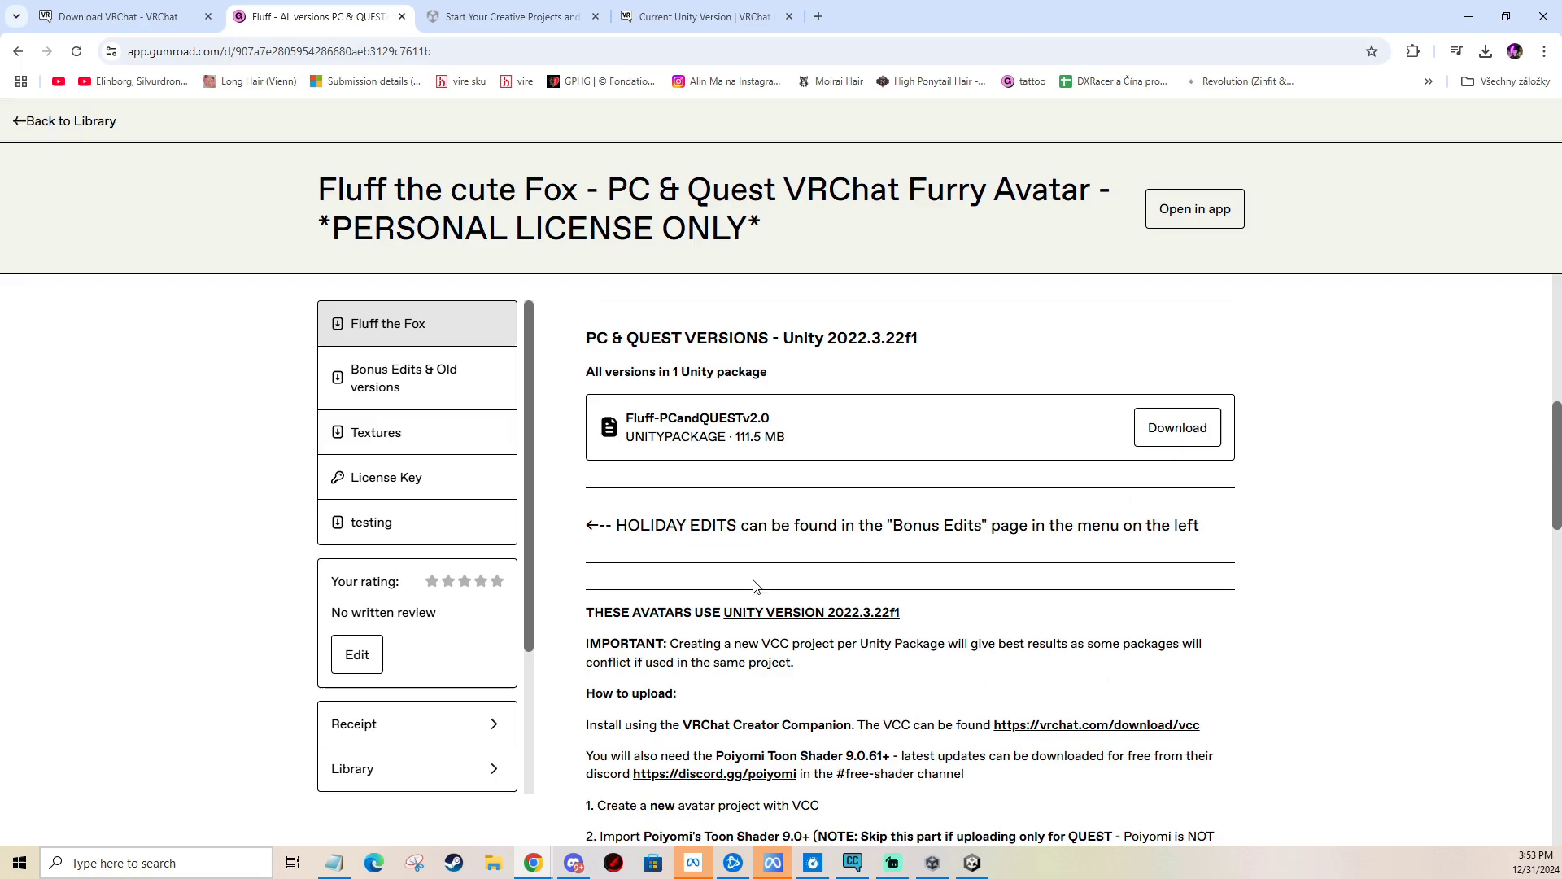
pyautogui.scroll(3, 742, 521)
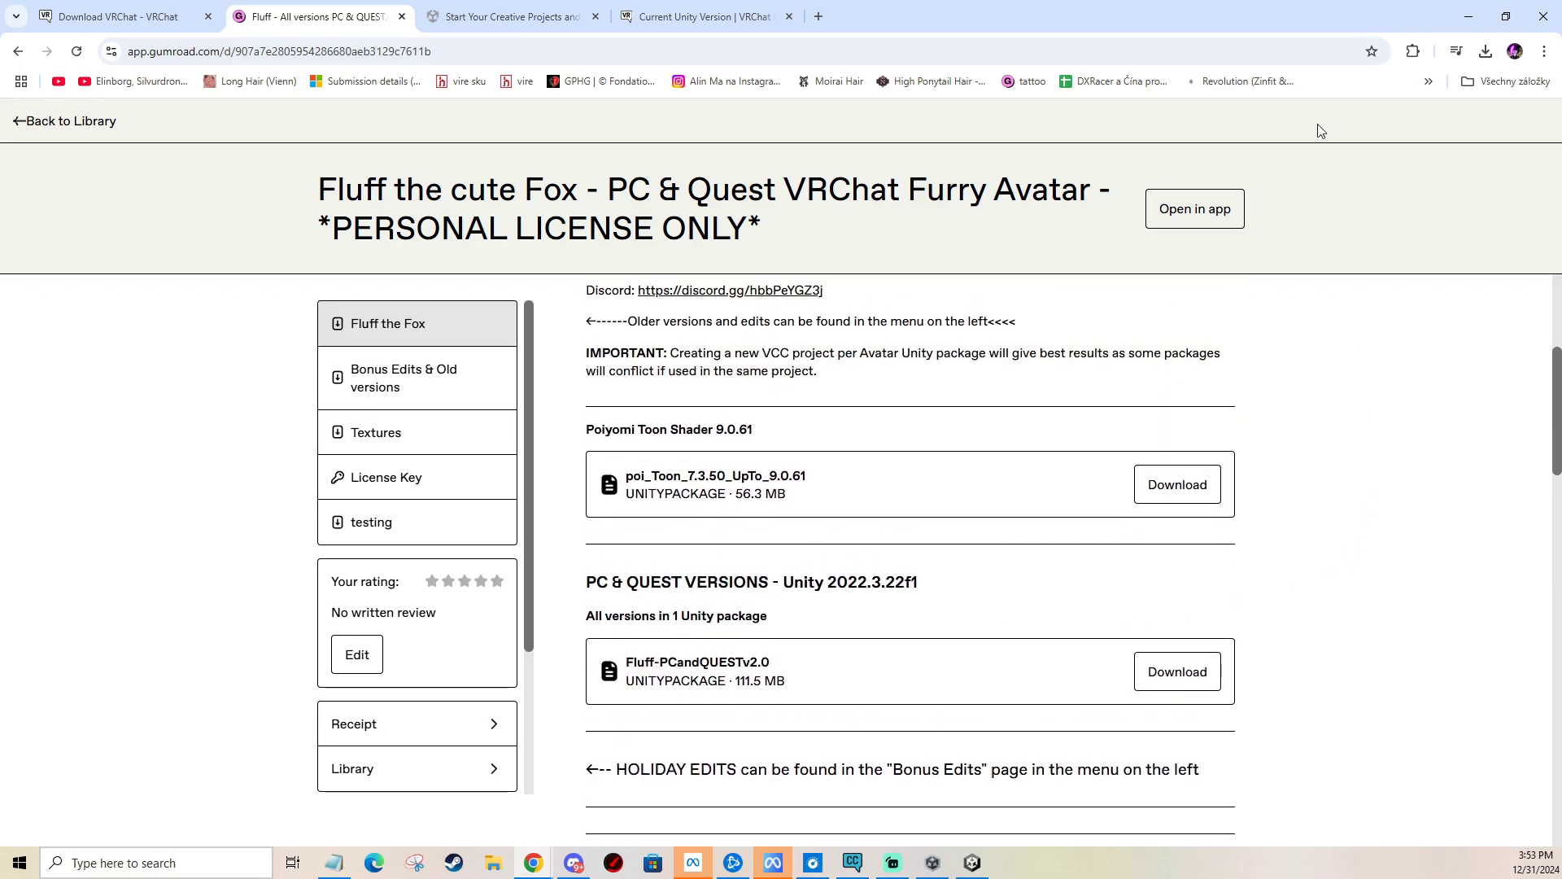
# Open the downloaded Fluff-PCandQUESTv2.0 unitypackage from Chrome's downloads list.
pyautogui.click(1485, 54)
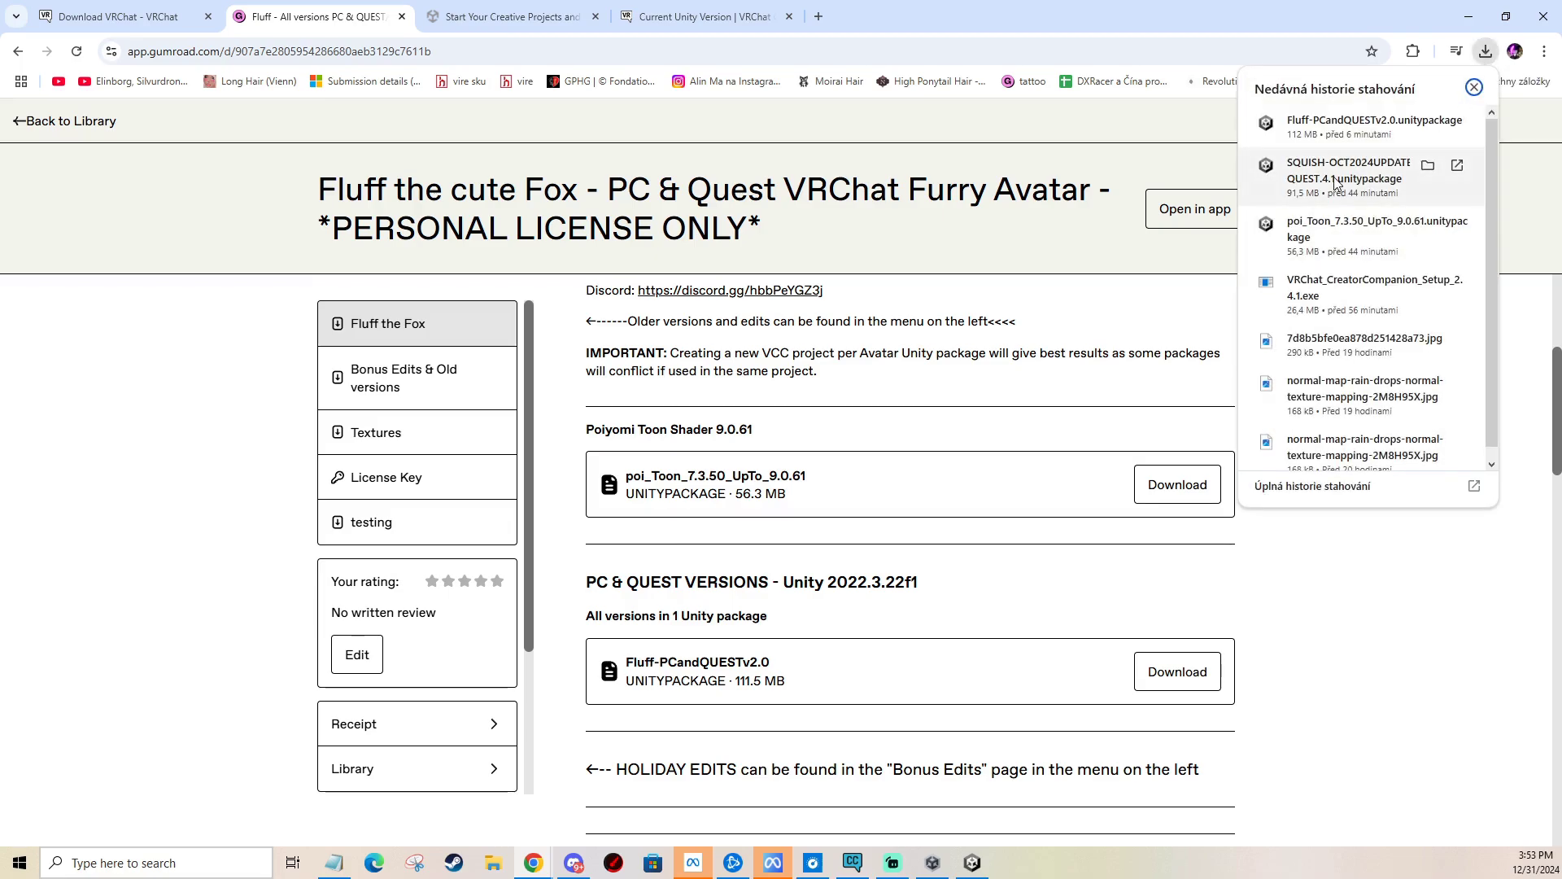
pyautogui.click(1340, 123)
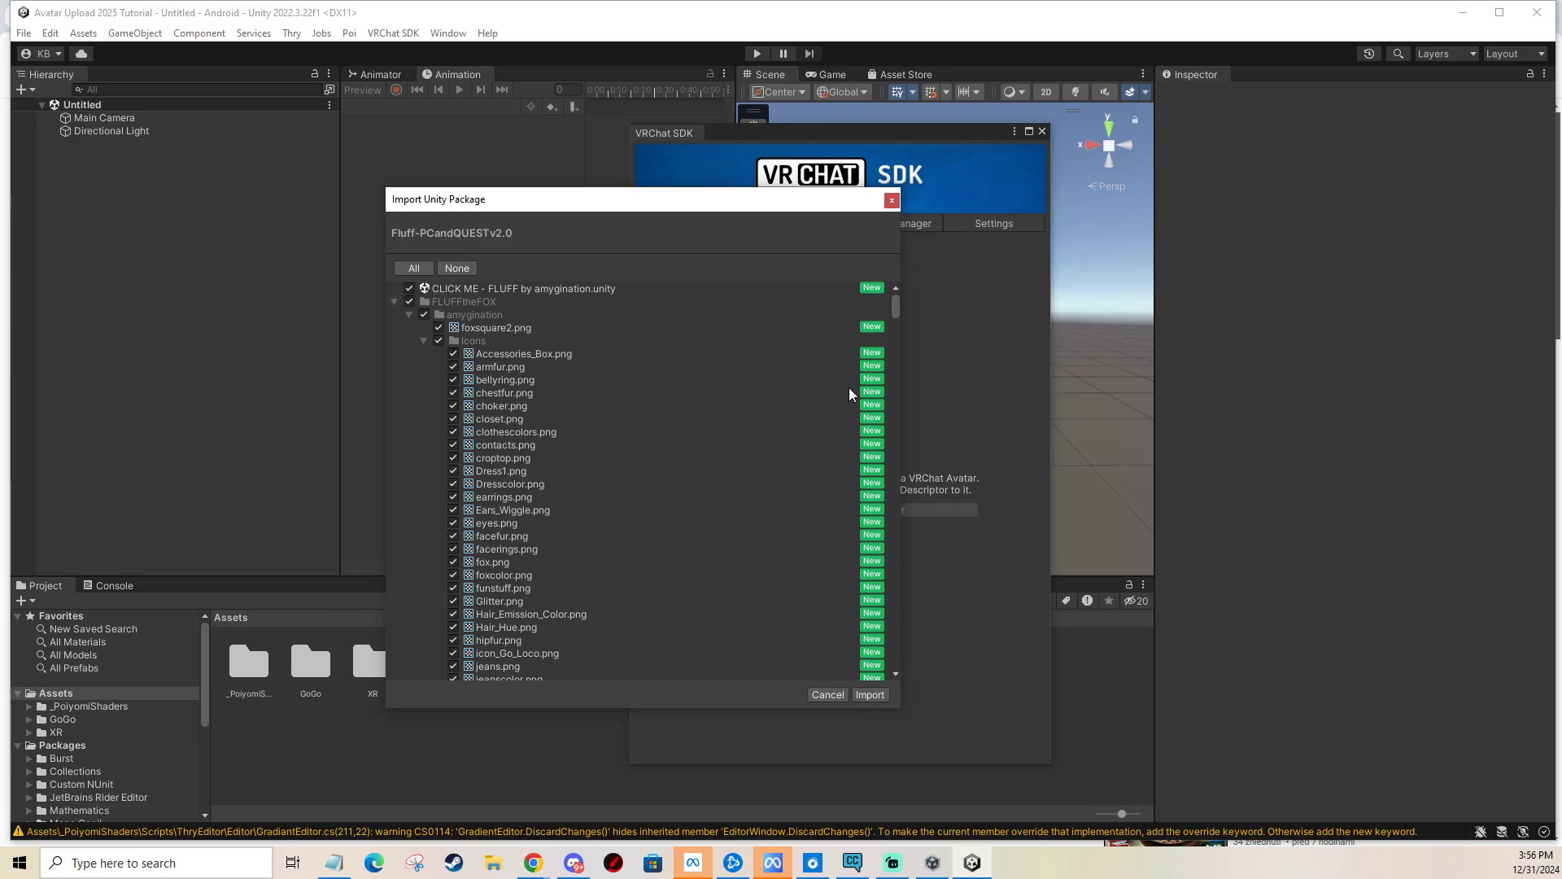
# Import every asset in Fluff-PCandQUESTv2.0, adding FLUFFtheFOX and CLICK ME to Assets.
pyautogui.moveTo(895, 306); pyautogui.dragTo(893, 266)
pyautogui.click(867, 694)
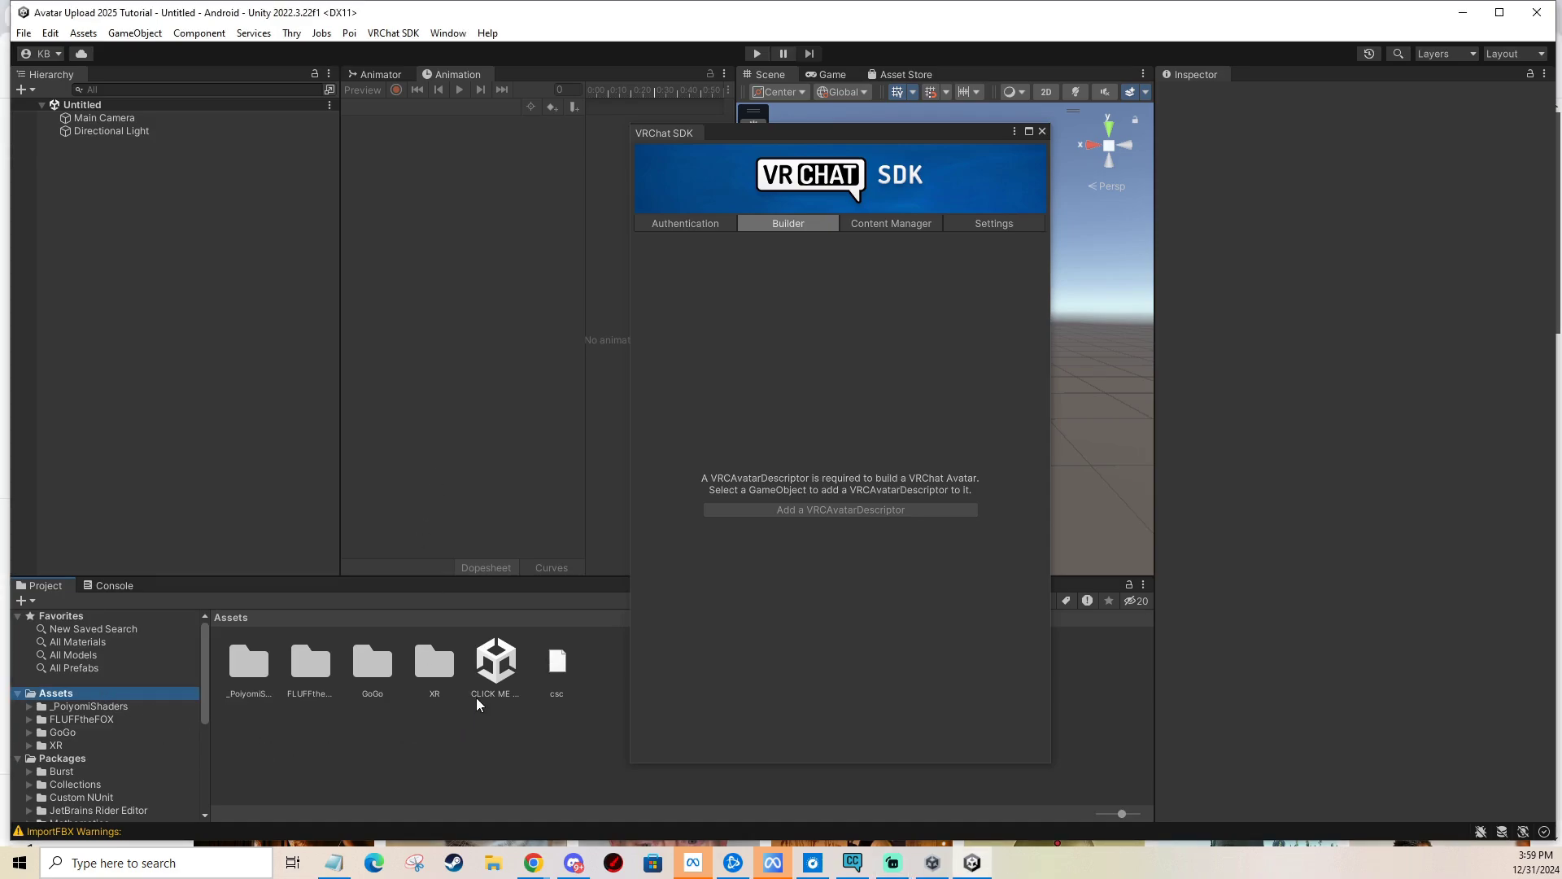
# Open the CLICK ME - FLUFF by amygination scene from the Project Assets.
pyautogui.click(500, 669)
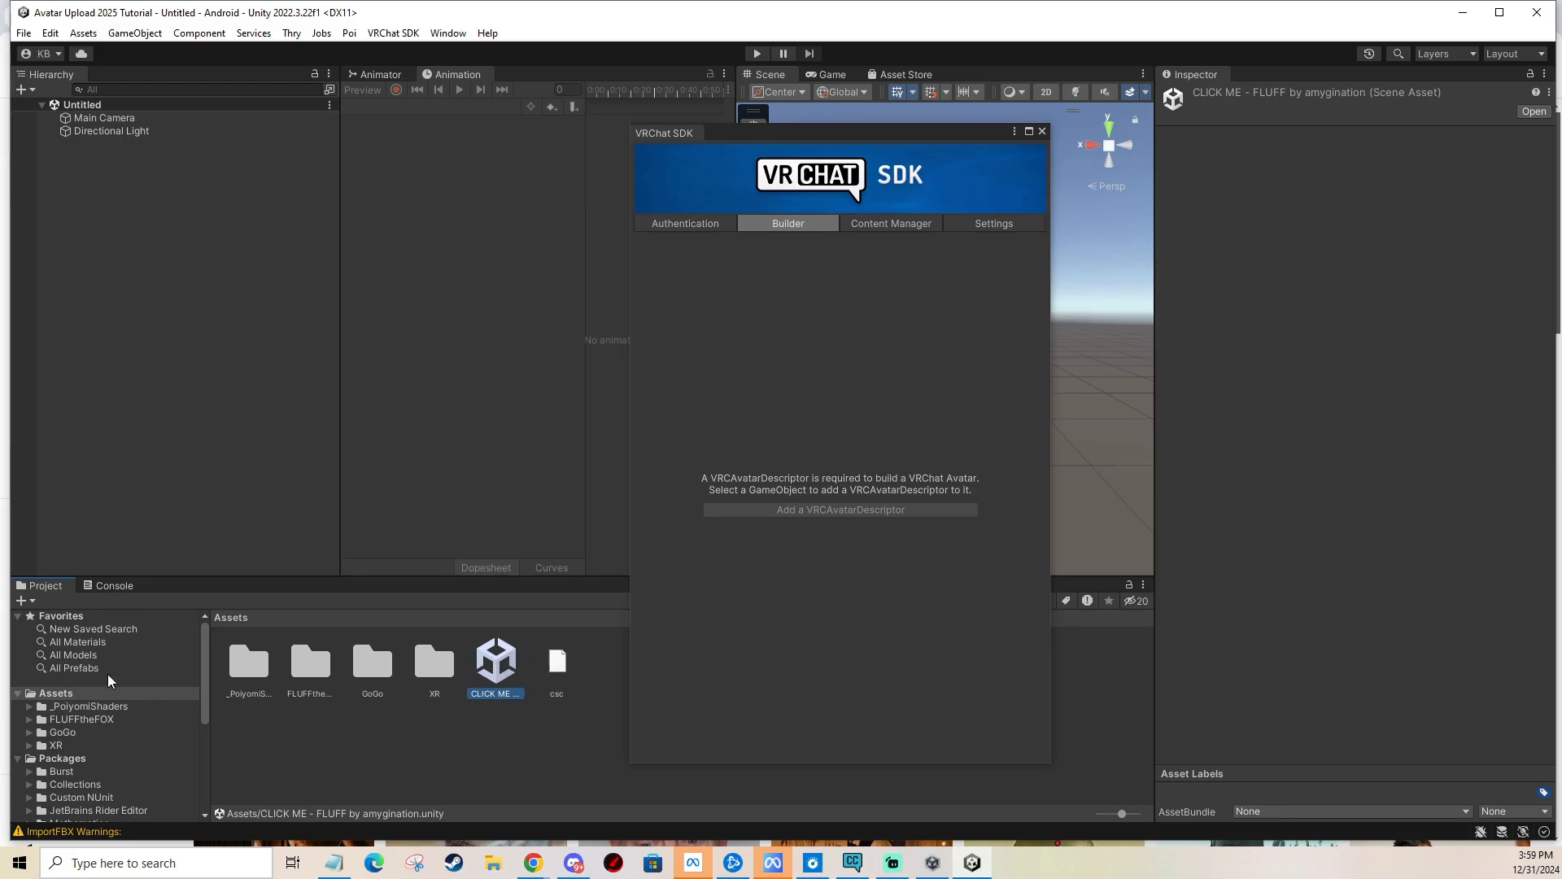
pyautogui.doubleClick(496, 663)
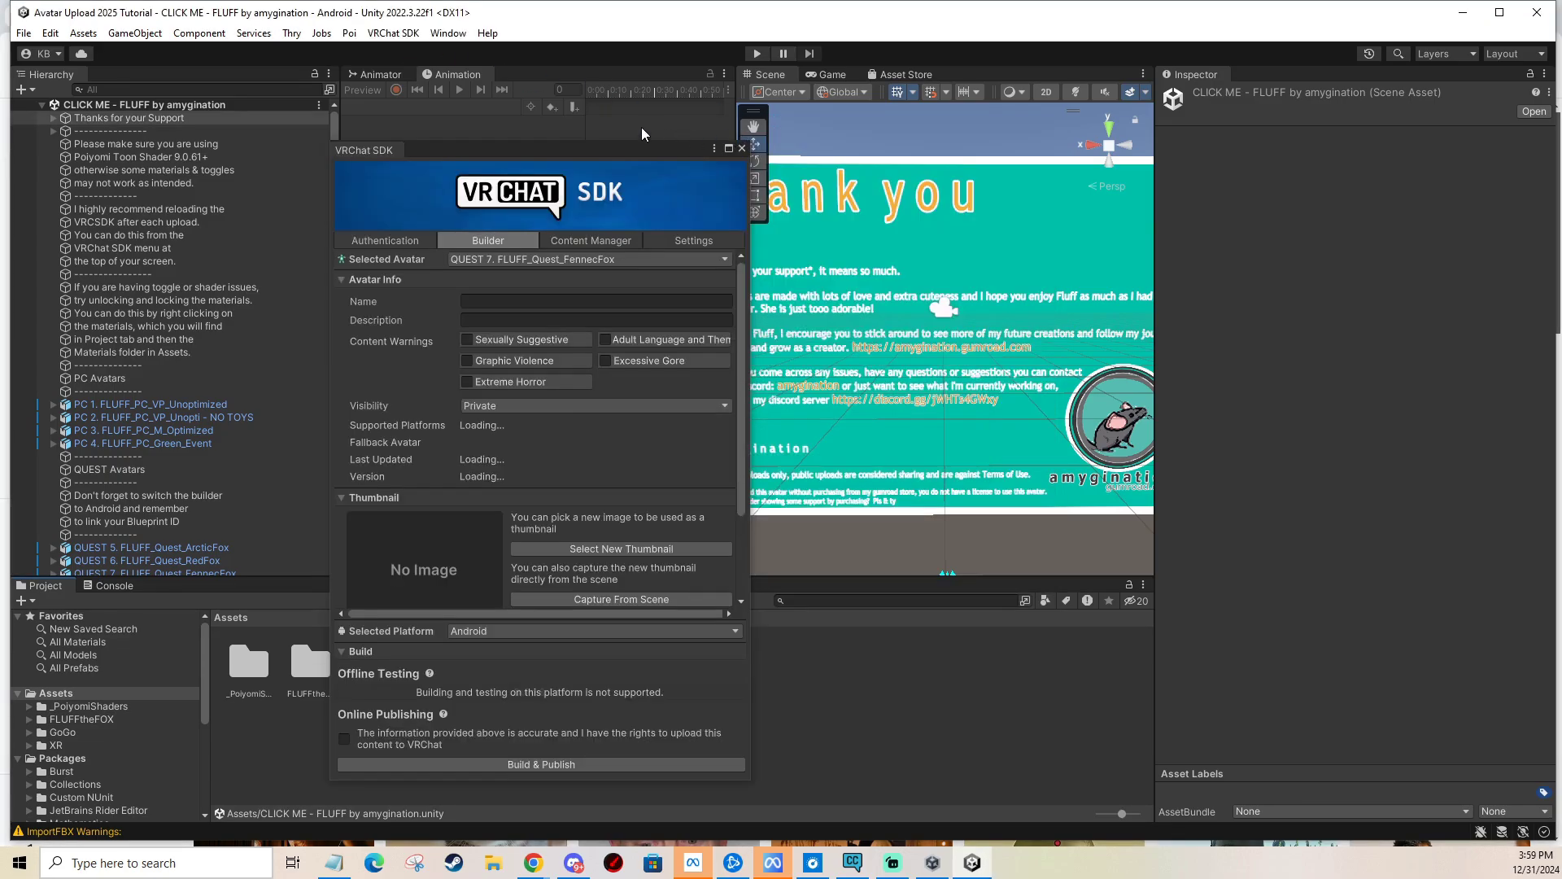
# Close and reopen the VRChat SDK control panel, then move it aside.
pyautogui.click(740, 148)
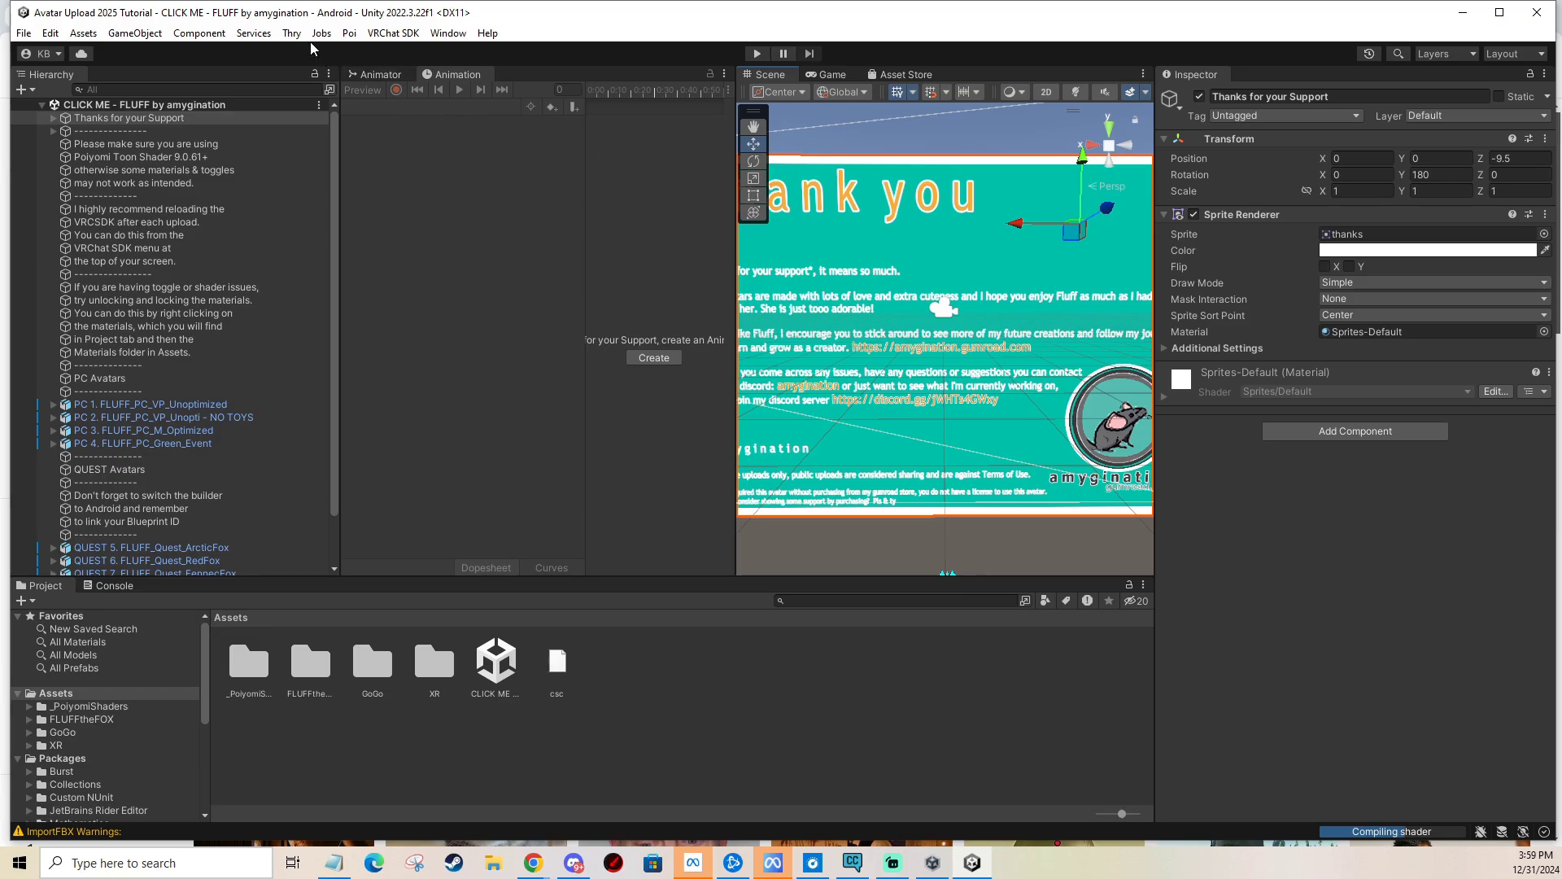
pyautogui.click(394, 33)
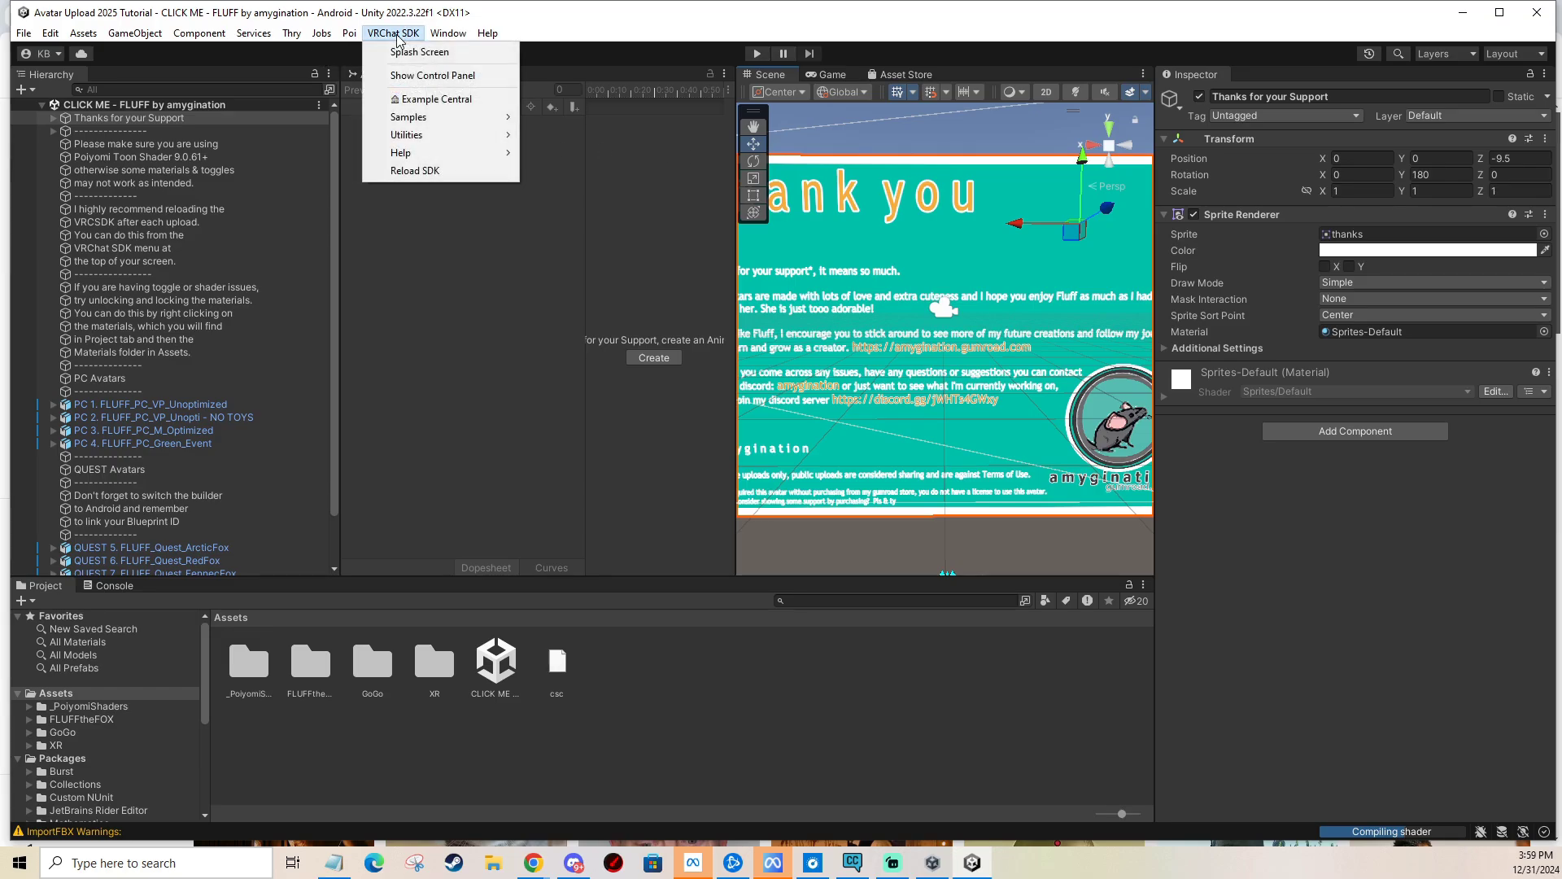
pyautogui.click(414, 79)
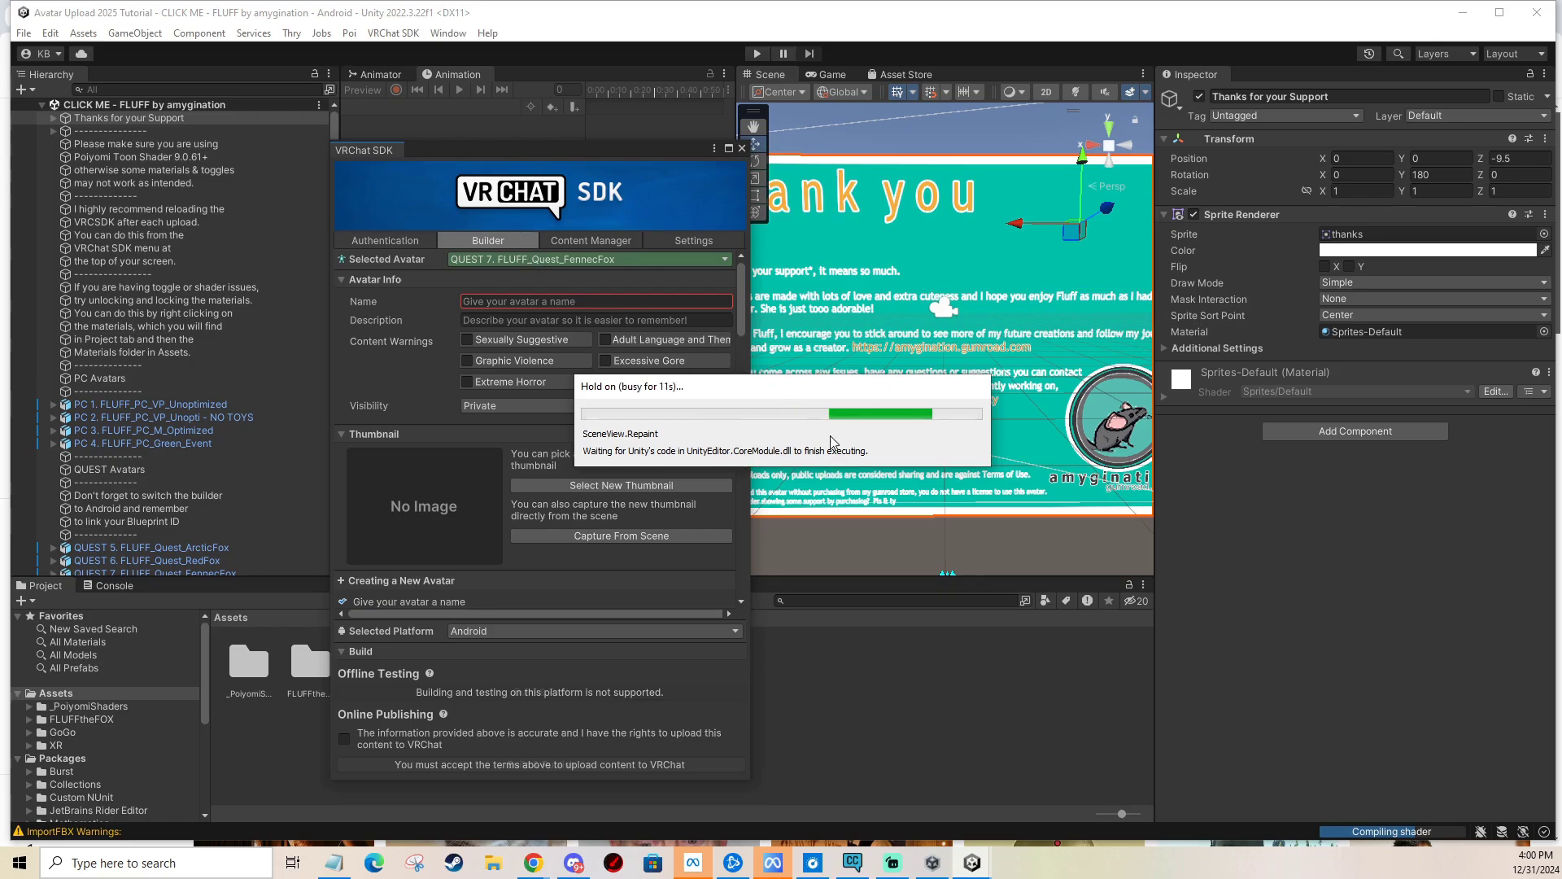
pyautogui.moveTo(574, 148); pyautogui.dragTo(42, 132)
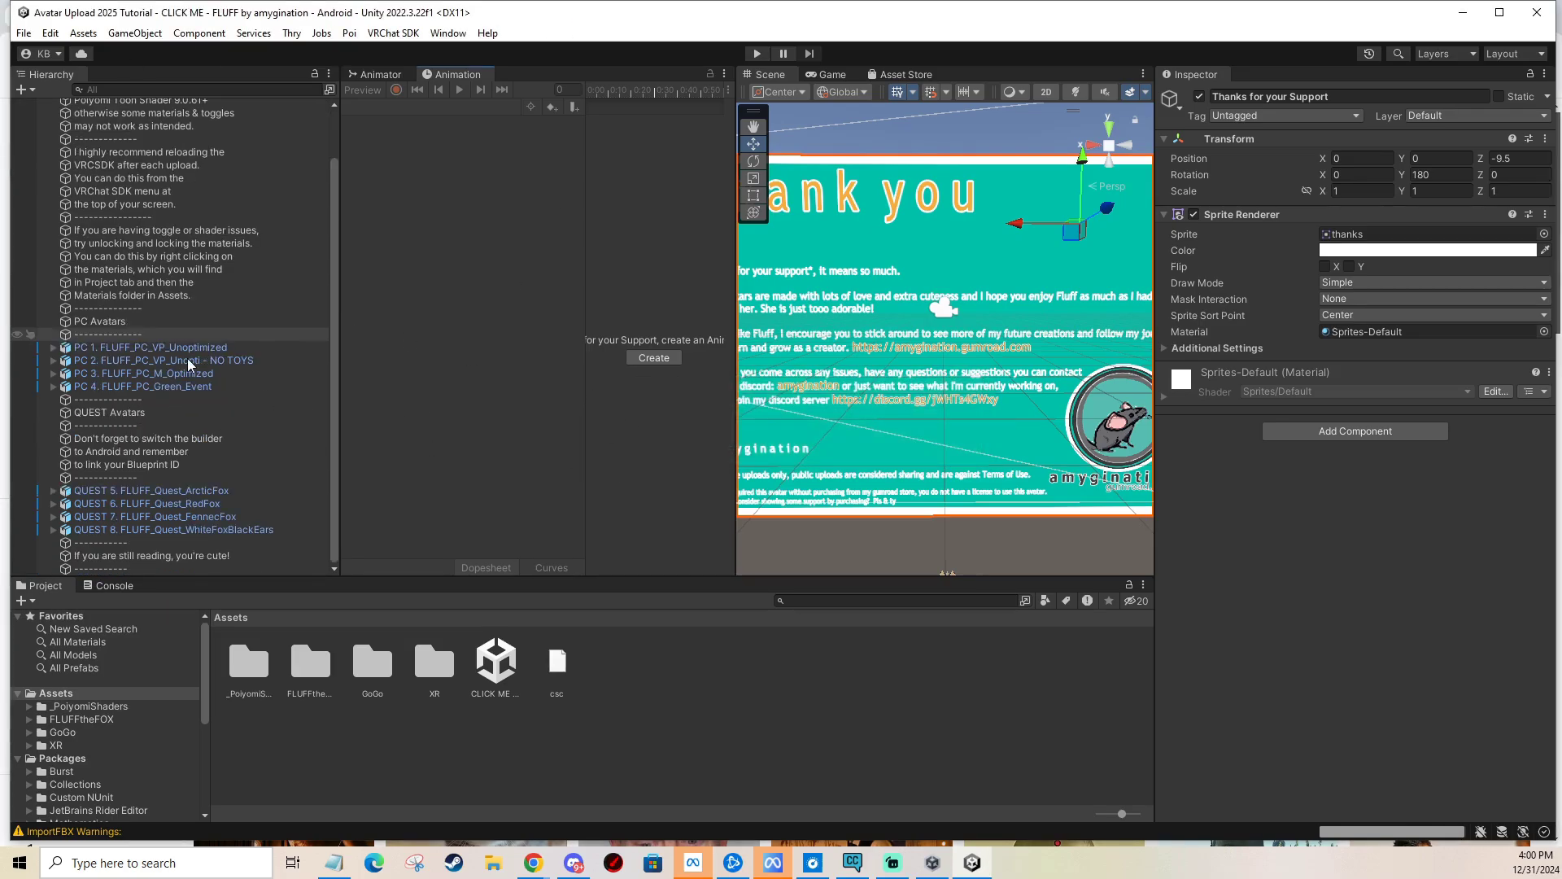
# Inspect the PC 2 NO TOYS avatar and orbit the scene view around the thank-you board.
pyautogui.click(163, 348)
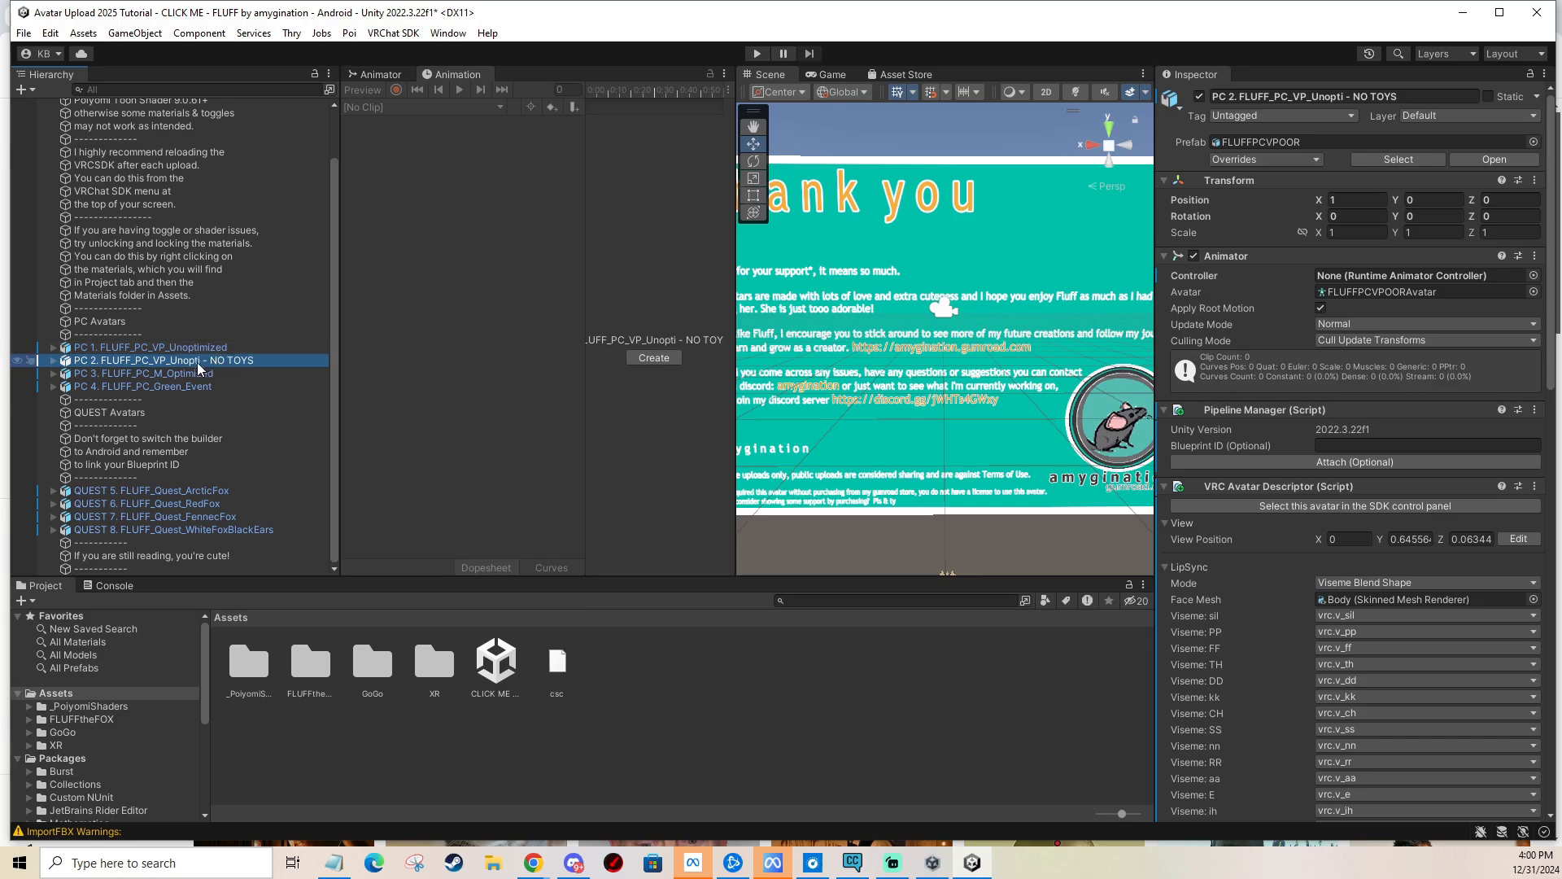
pyautogui.scroll(-3, 991, 420)
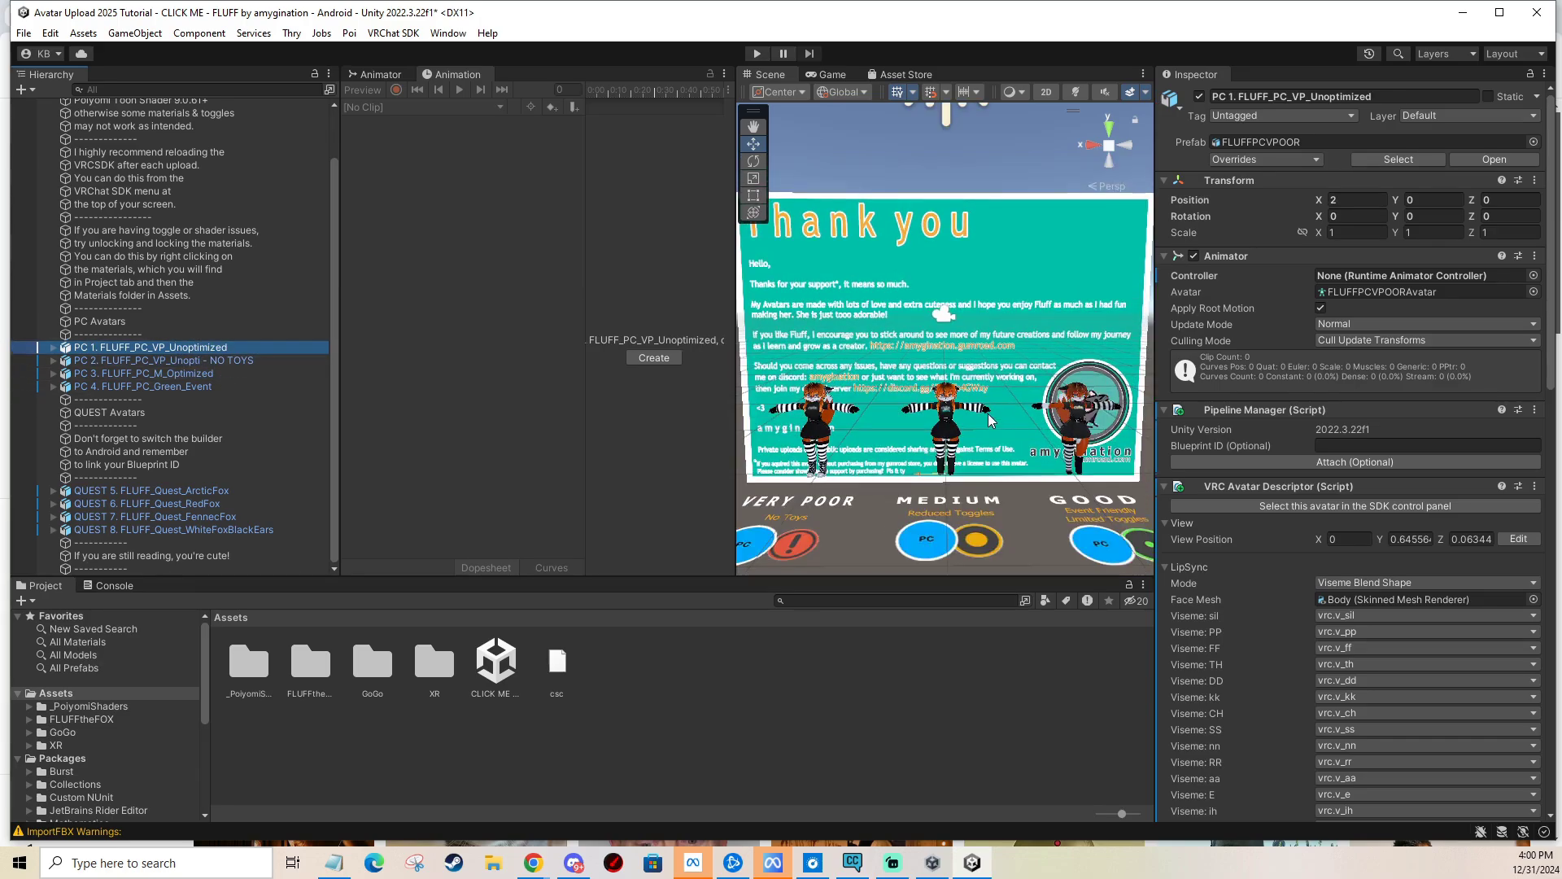
pyautogui.scroll(4, 975, 388)
pyautogui.keyDown('alt'); pyautogui.moveTo(976, 388); pyautogui.dragTo(835, 370); pyautogui.keyUp('alt')
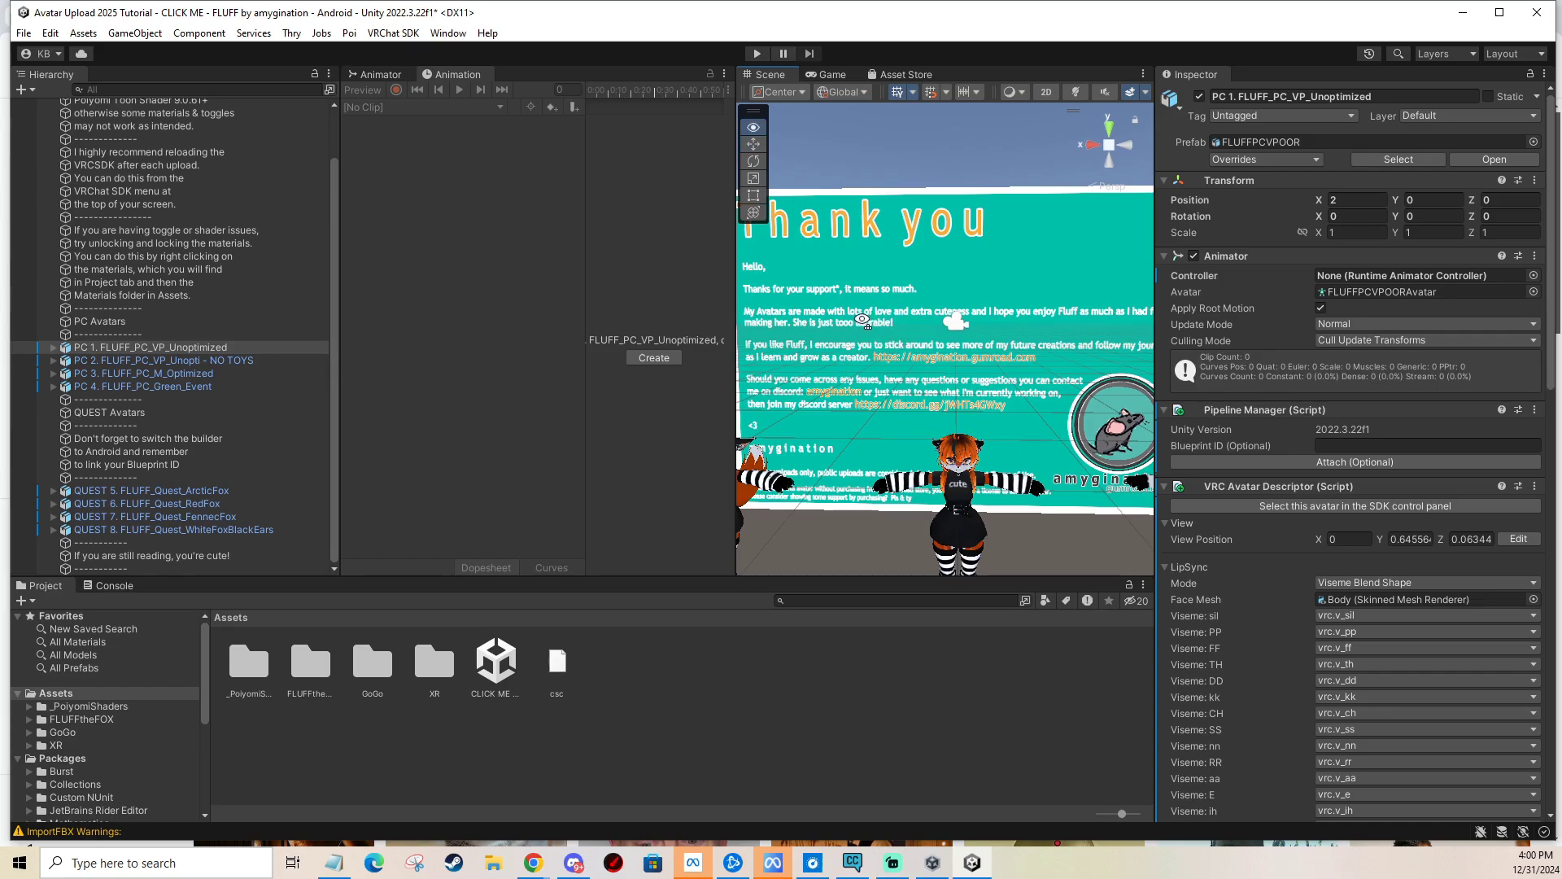
pyautogui.keyDown('alt'); pyautogui.moveTo(862, 319); pyautogui.dragTo(907, 331); pyautogui.keyUp('alt')
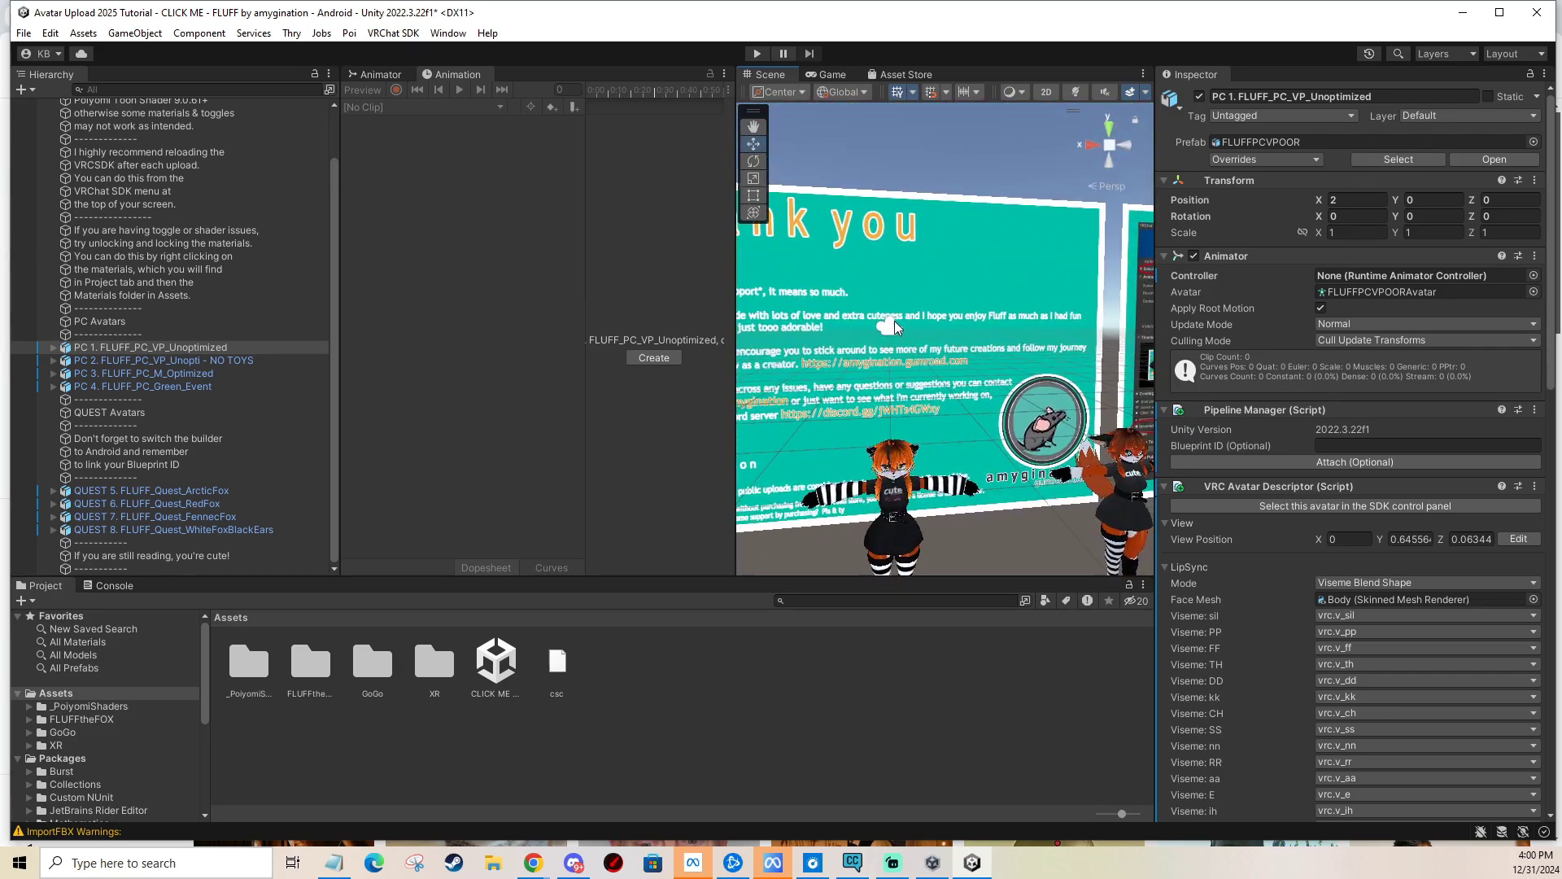
pyautogui.keyDown('alt'); pyautogui.moveTo(894, 325); pyautogui.dragTo(934, 309); pyautogui.keyUp('alt')
pyautogui.scroll(-4, 907, 350)
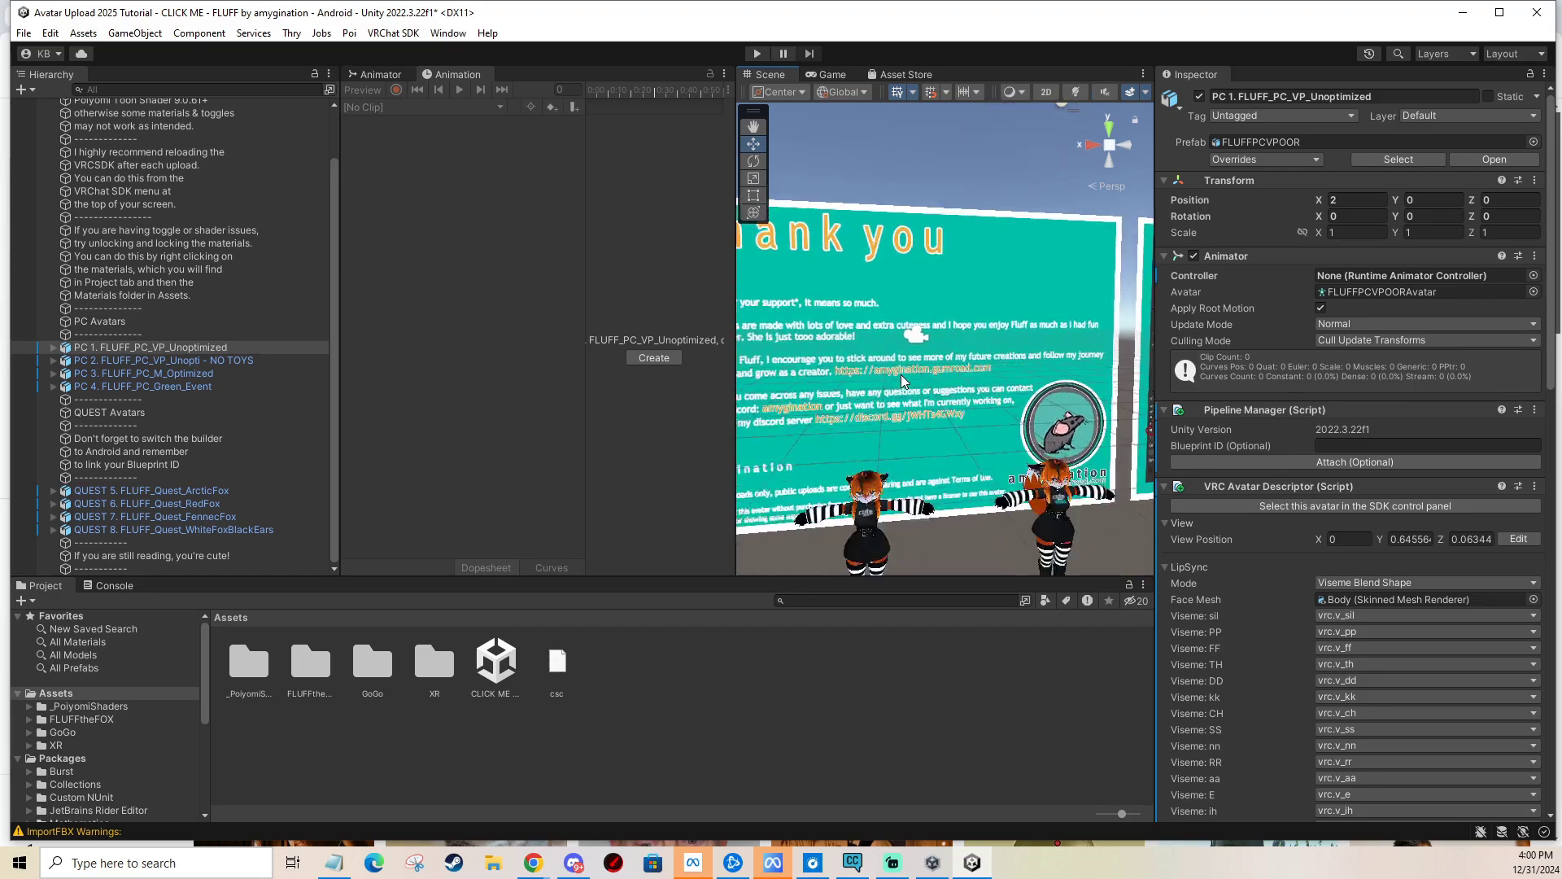
pyautogui.scroll(3, 901, 380)
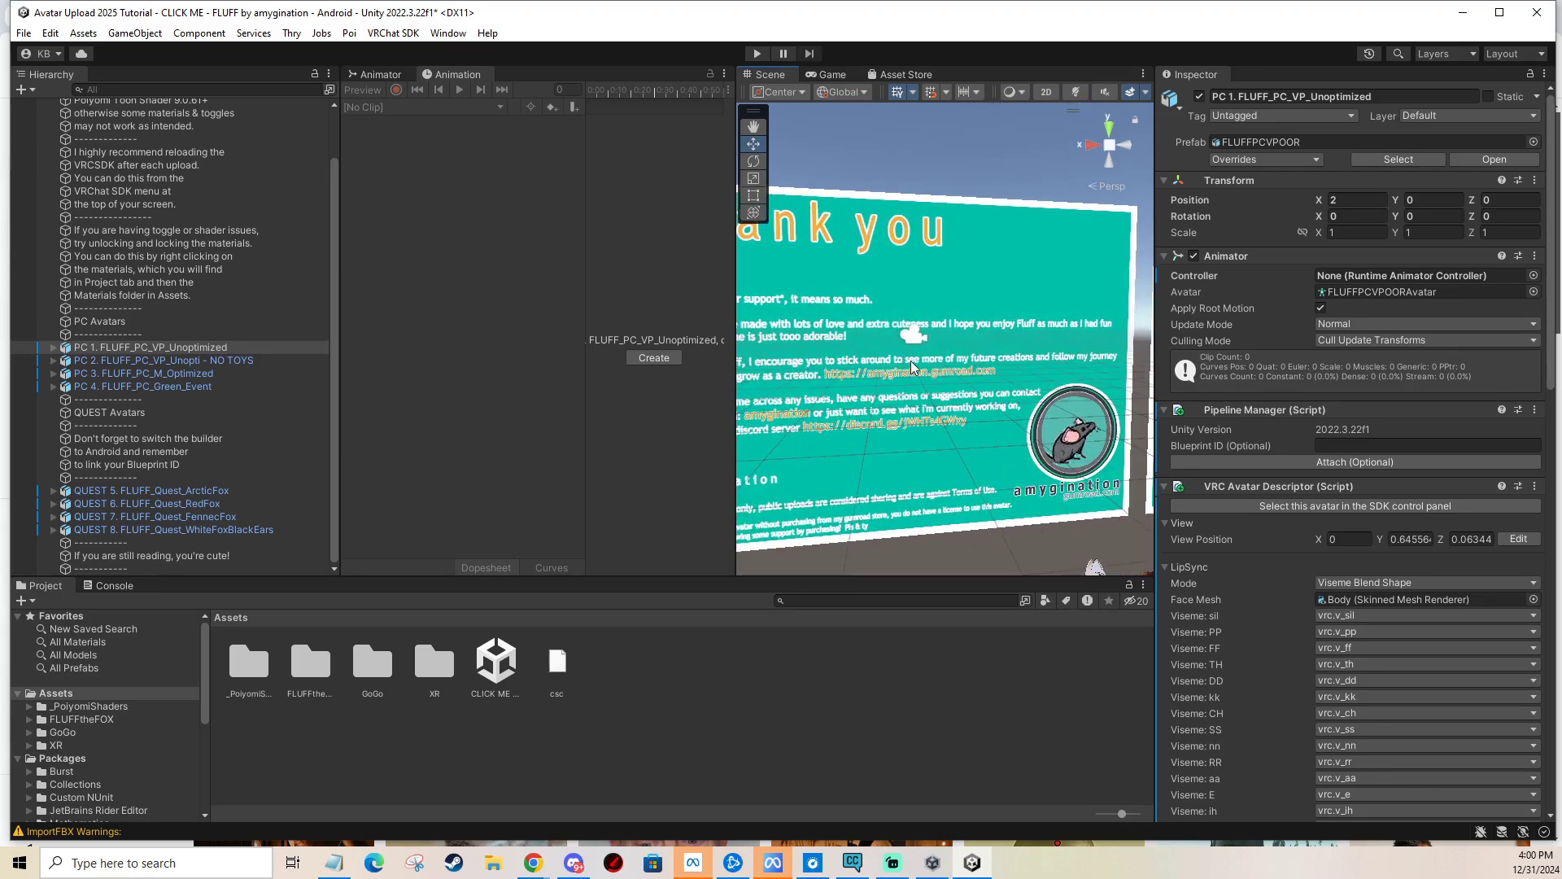
pyautogui.moveTo(912, 368); pyautogui.dragTo(919, 347, button='middle')
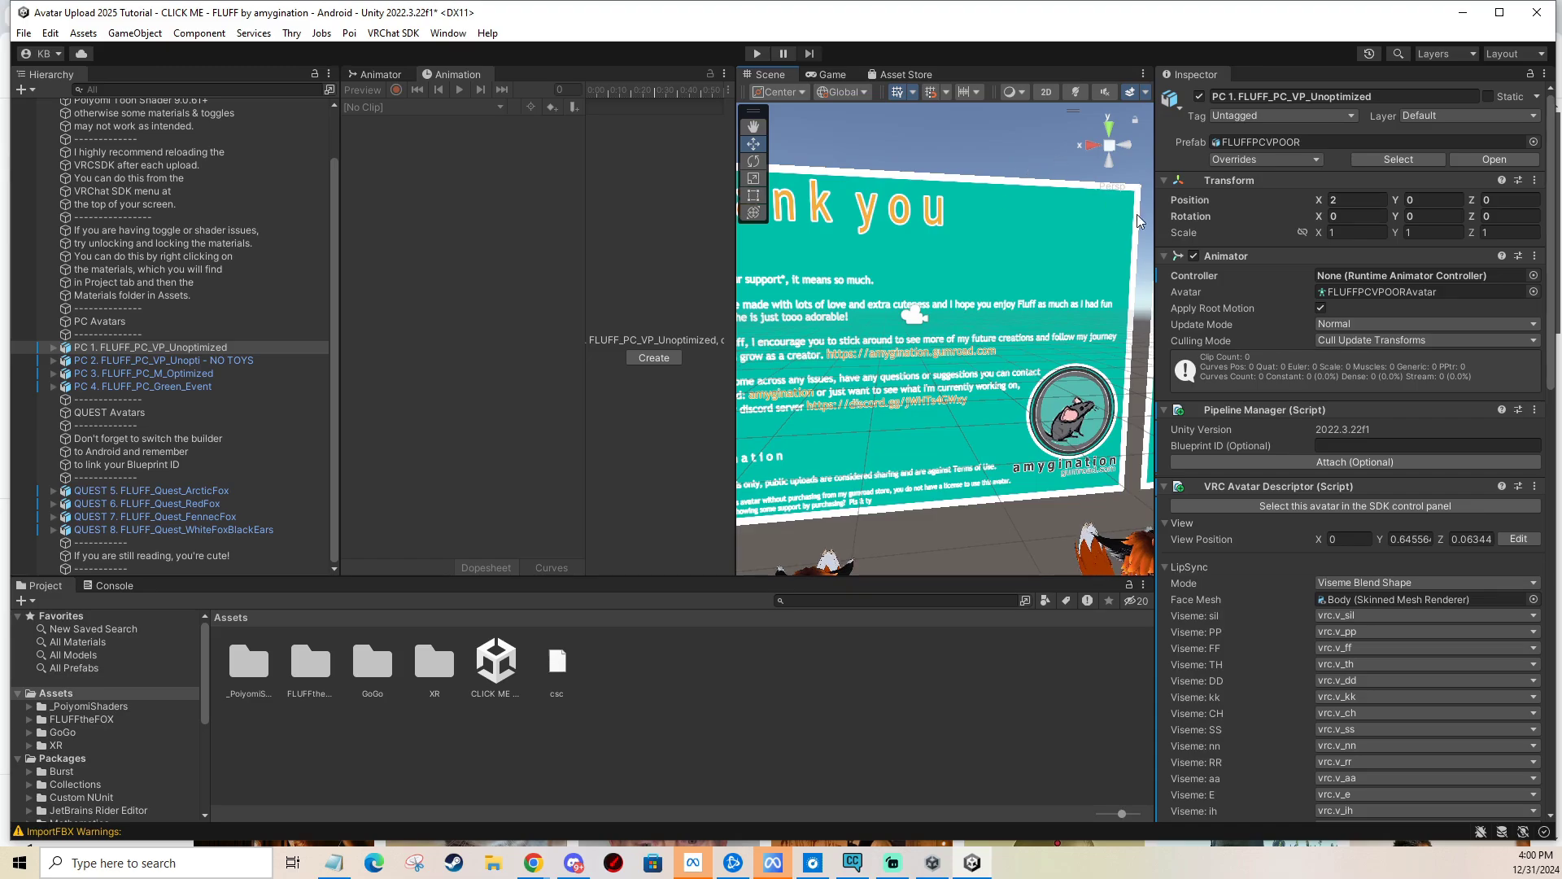
pyautogui.moveTo(810, 222); pyautogui.dragTo(730, 222)
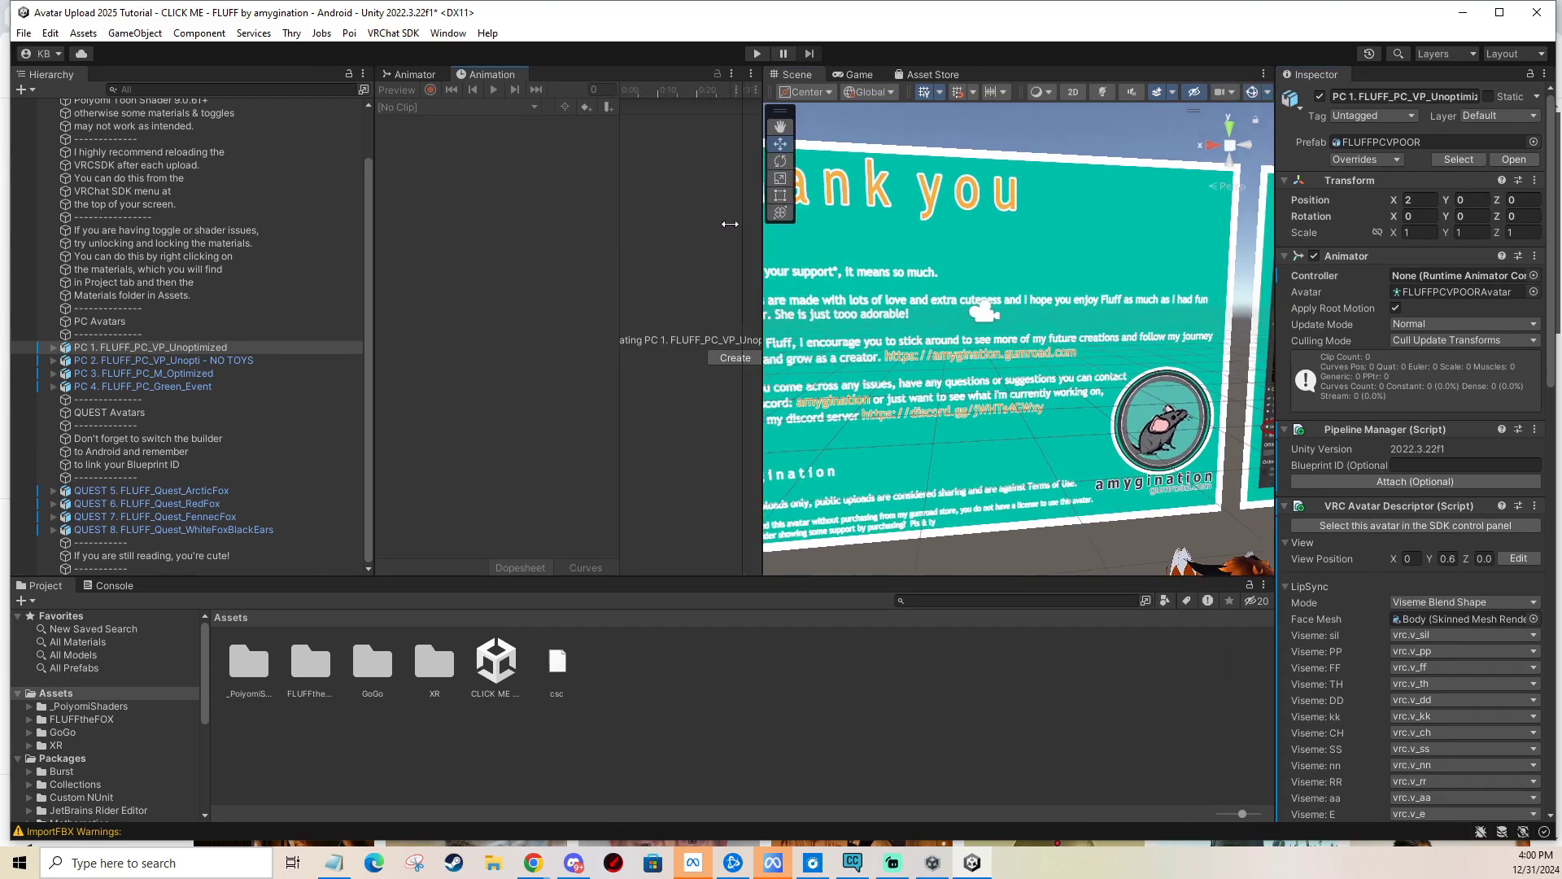
# Pan along the avatar row past the Quest avatars and select the PC 1 avatar.
pyautogui.click(1250, 91)
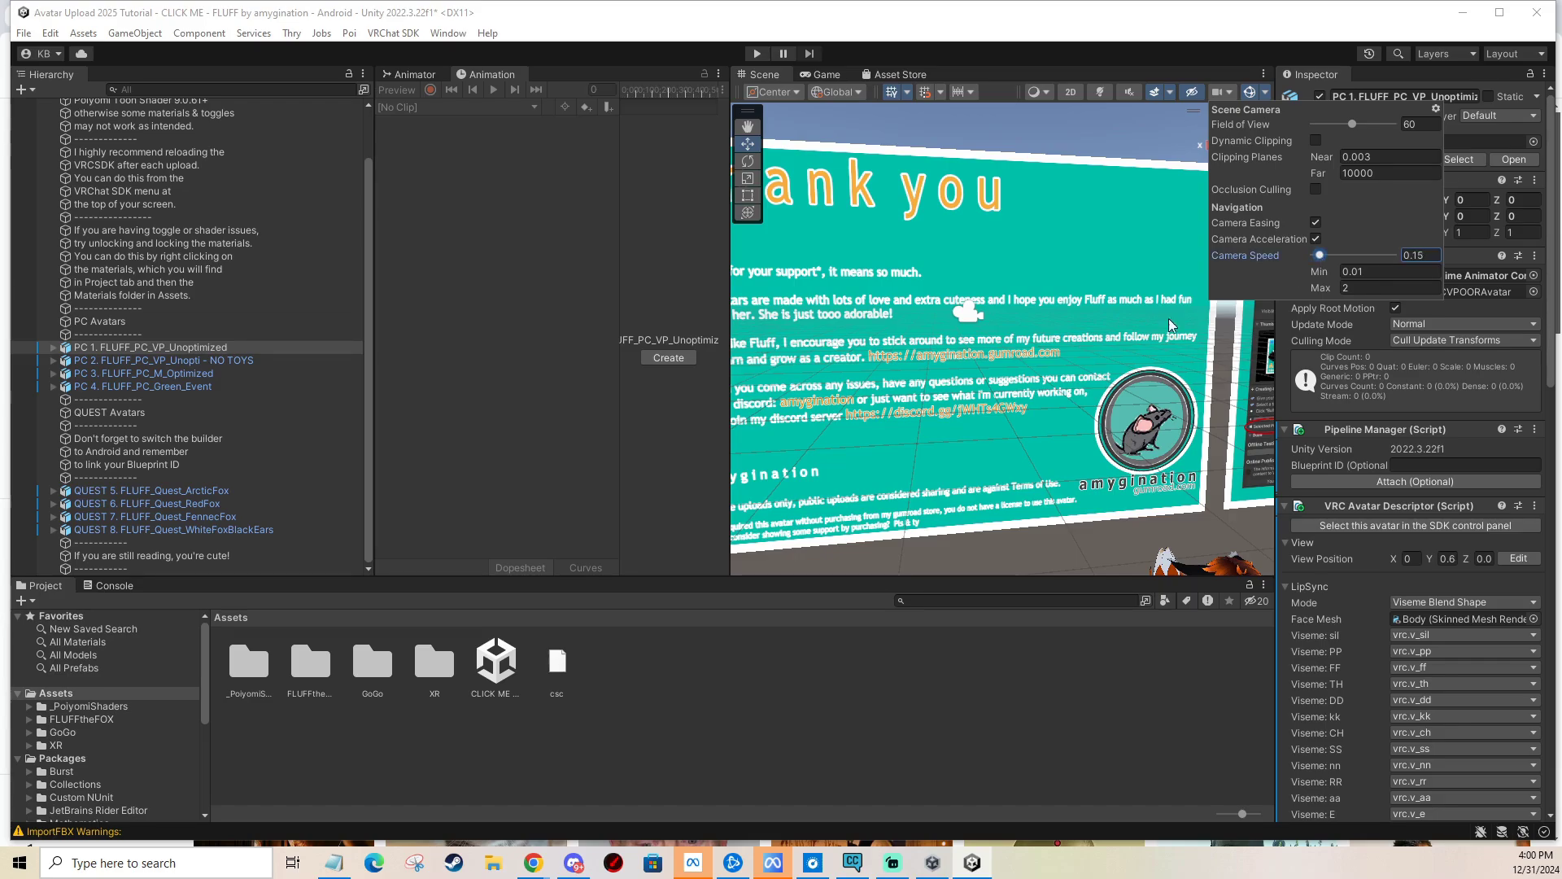
pyautogui.scroll(-5, 1049, 366)
pyautogui.scroll(-6, 1050, 367)
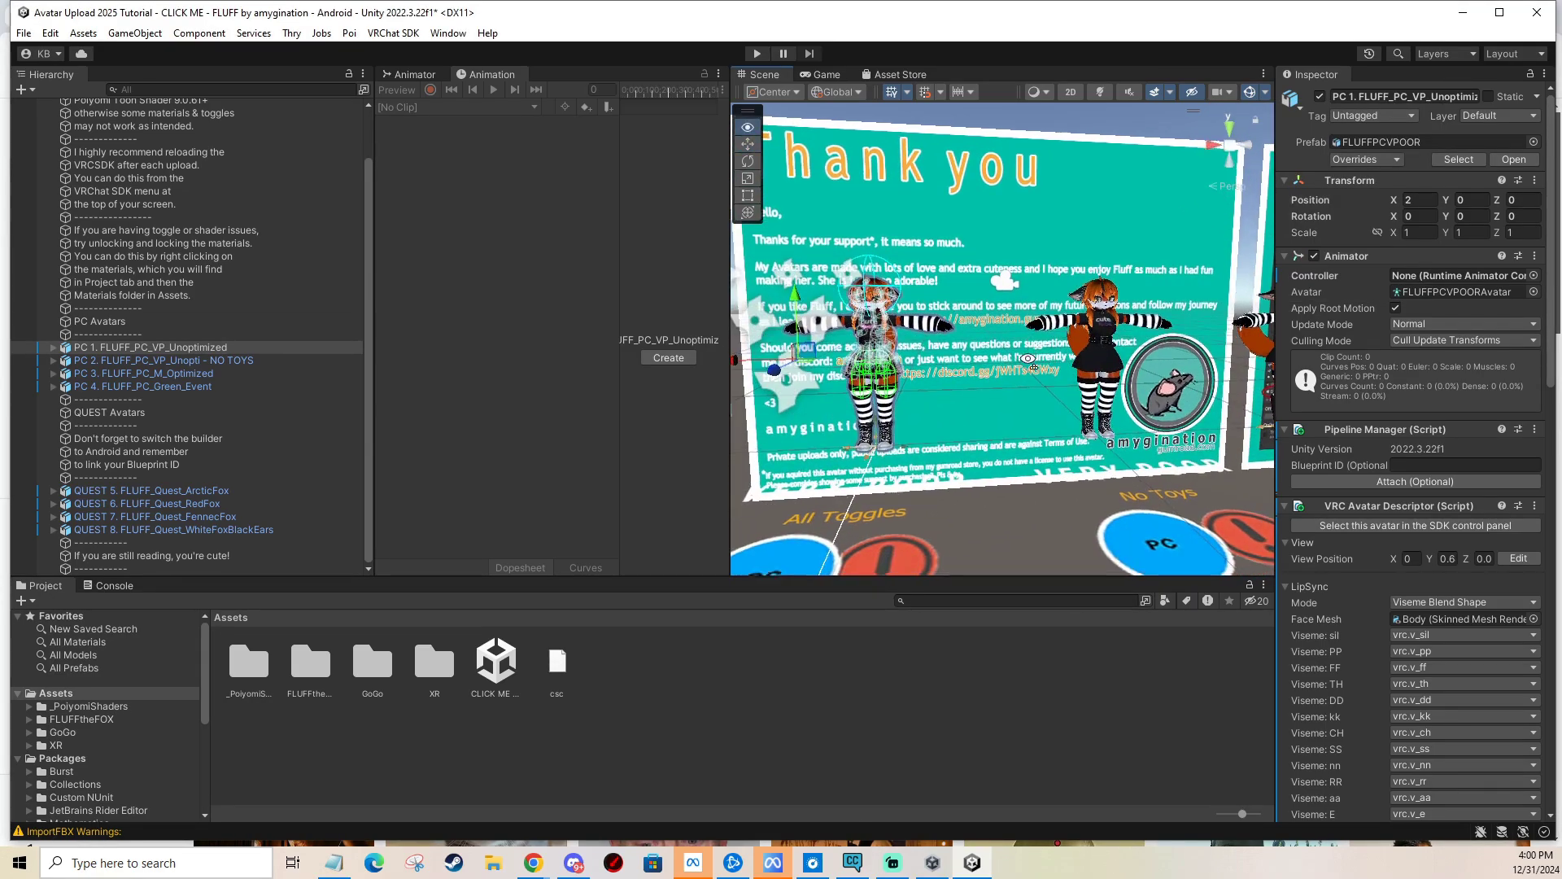
pyautogui.moveTo(1078, 366); pyautogui.dragTo(1077, 388, button='middle')
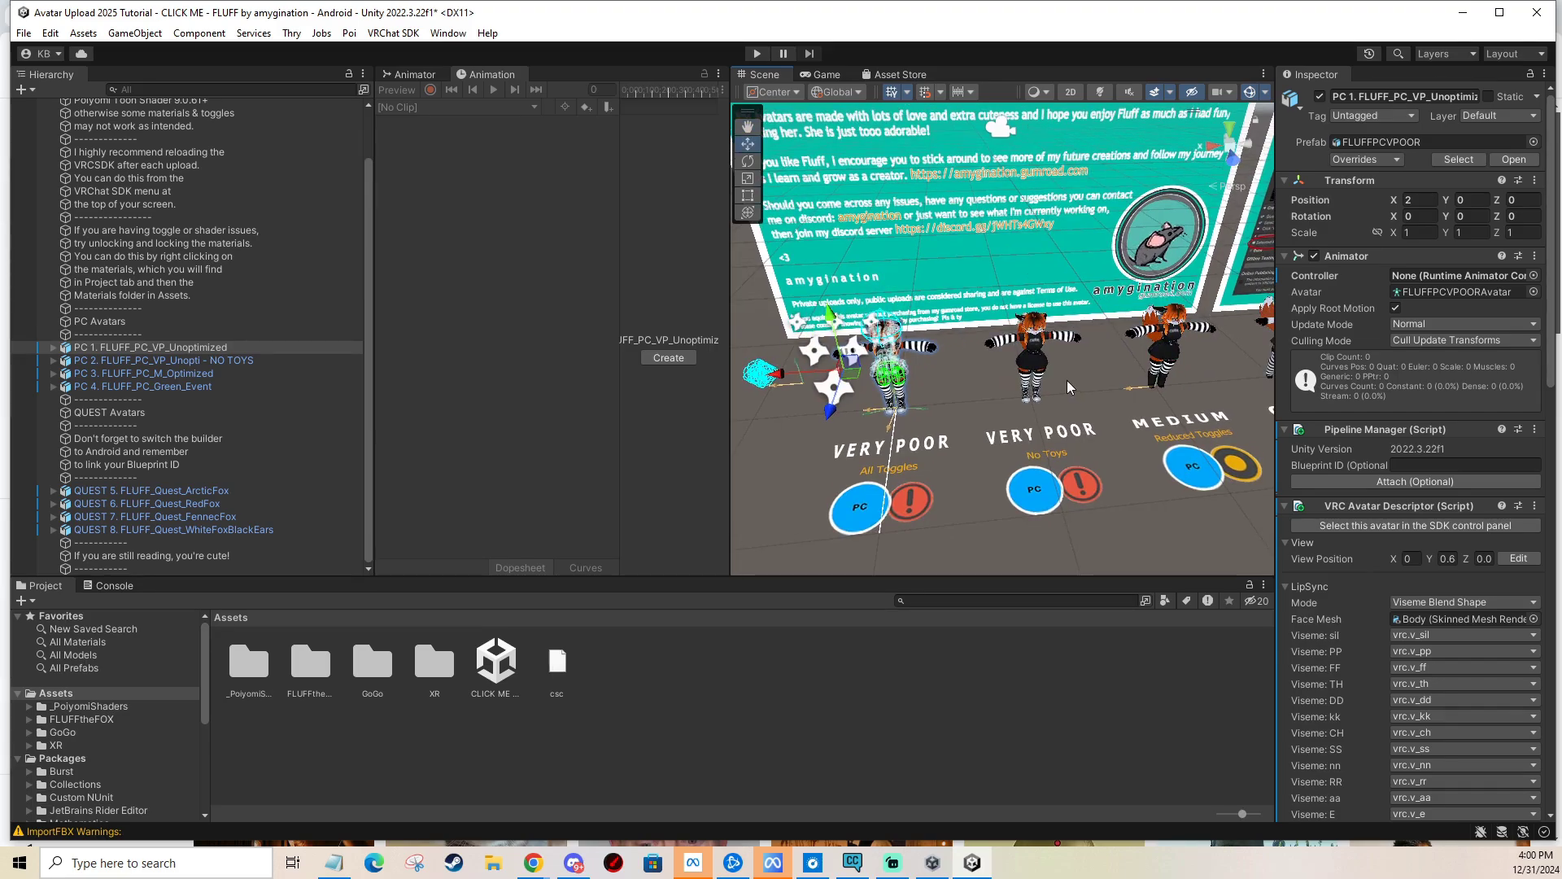
pyautogui.press('Right')
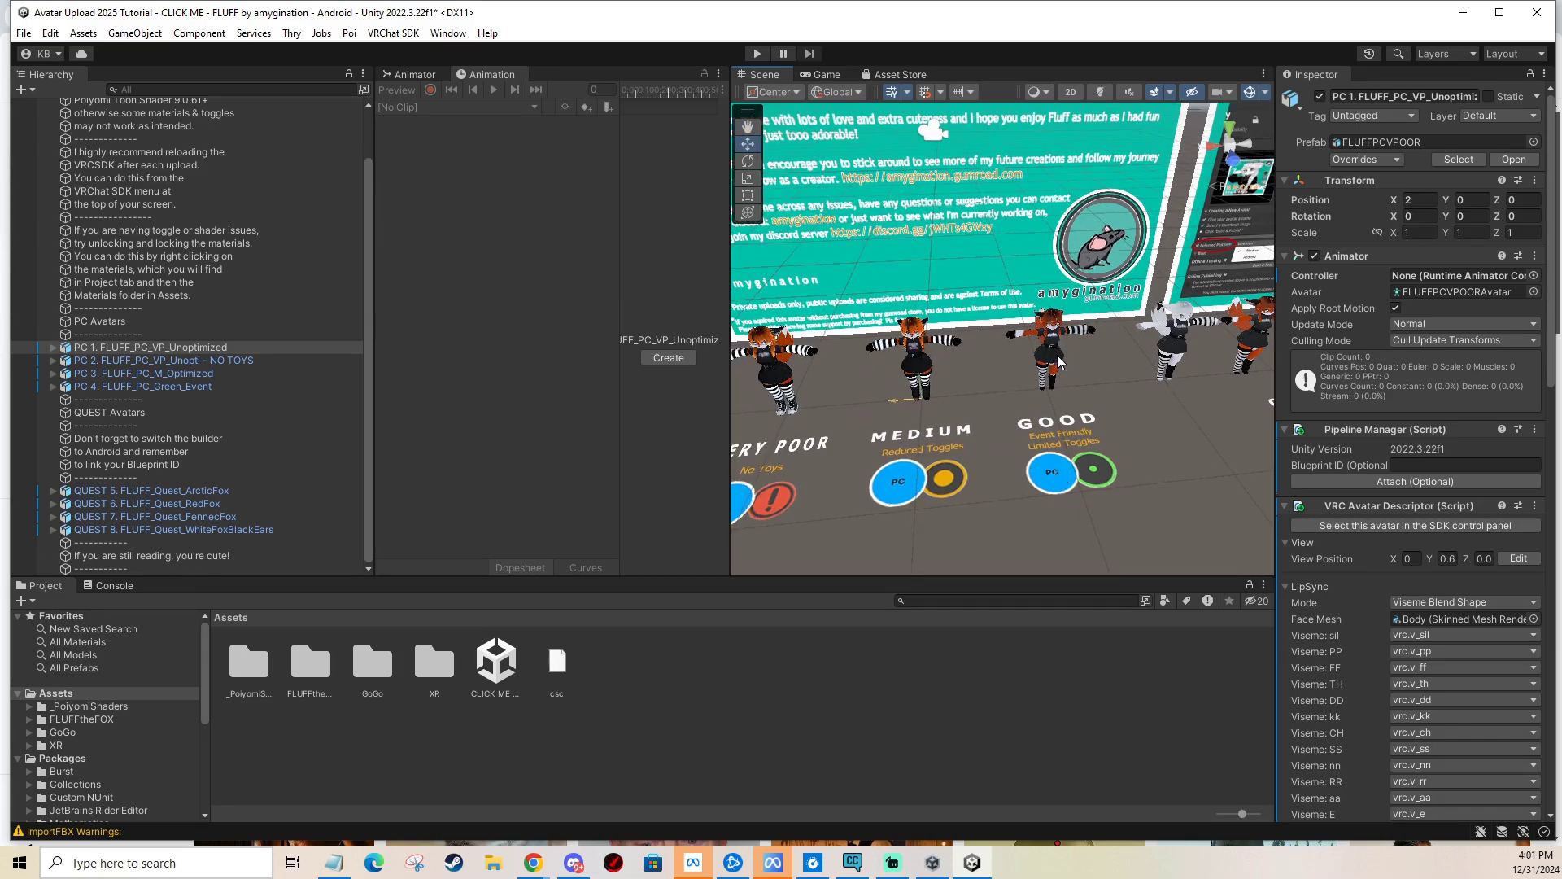
pyautogui.press('Right')
pyautogui.press('Right')
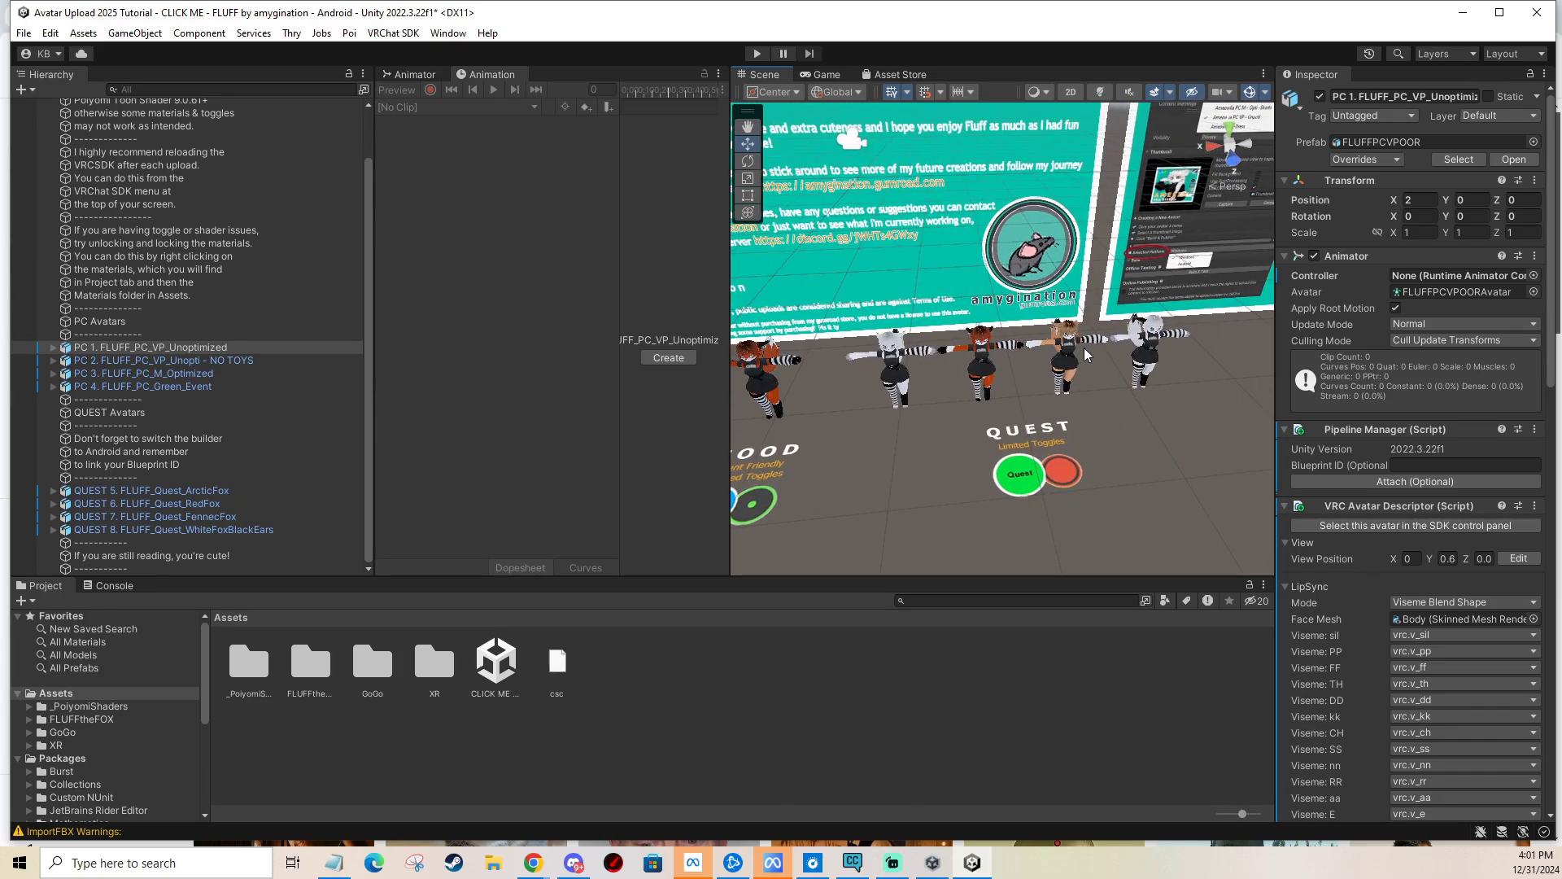
pyautogui.click(988, 342)
pyautogui.click(1062, 348)
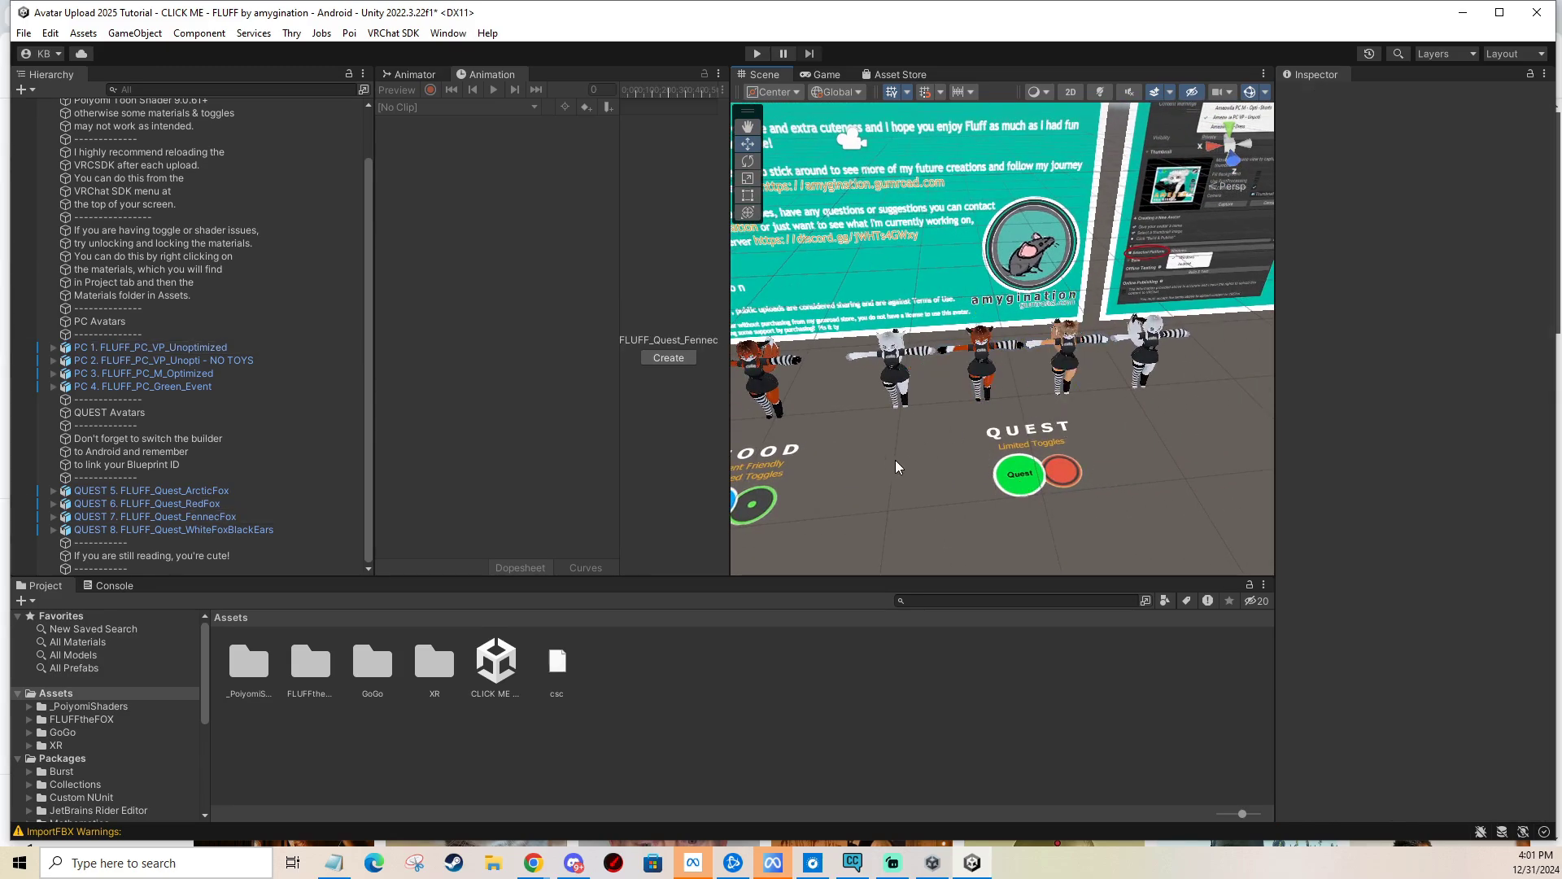
pyautogui.moveTo(1062, 348); pyautogui.dragTo(1072, 430, button='middle')
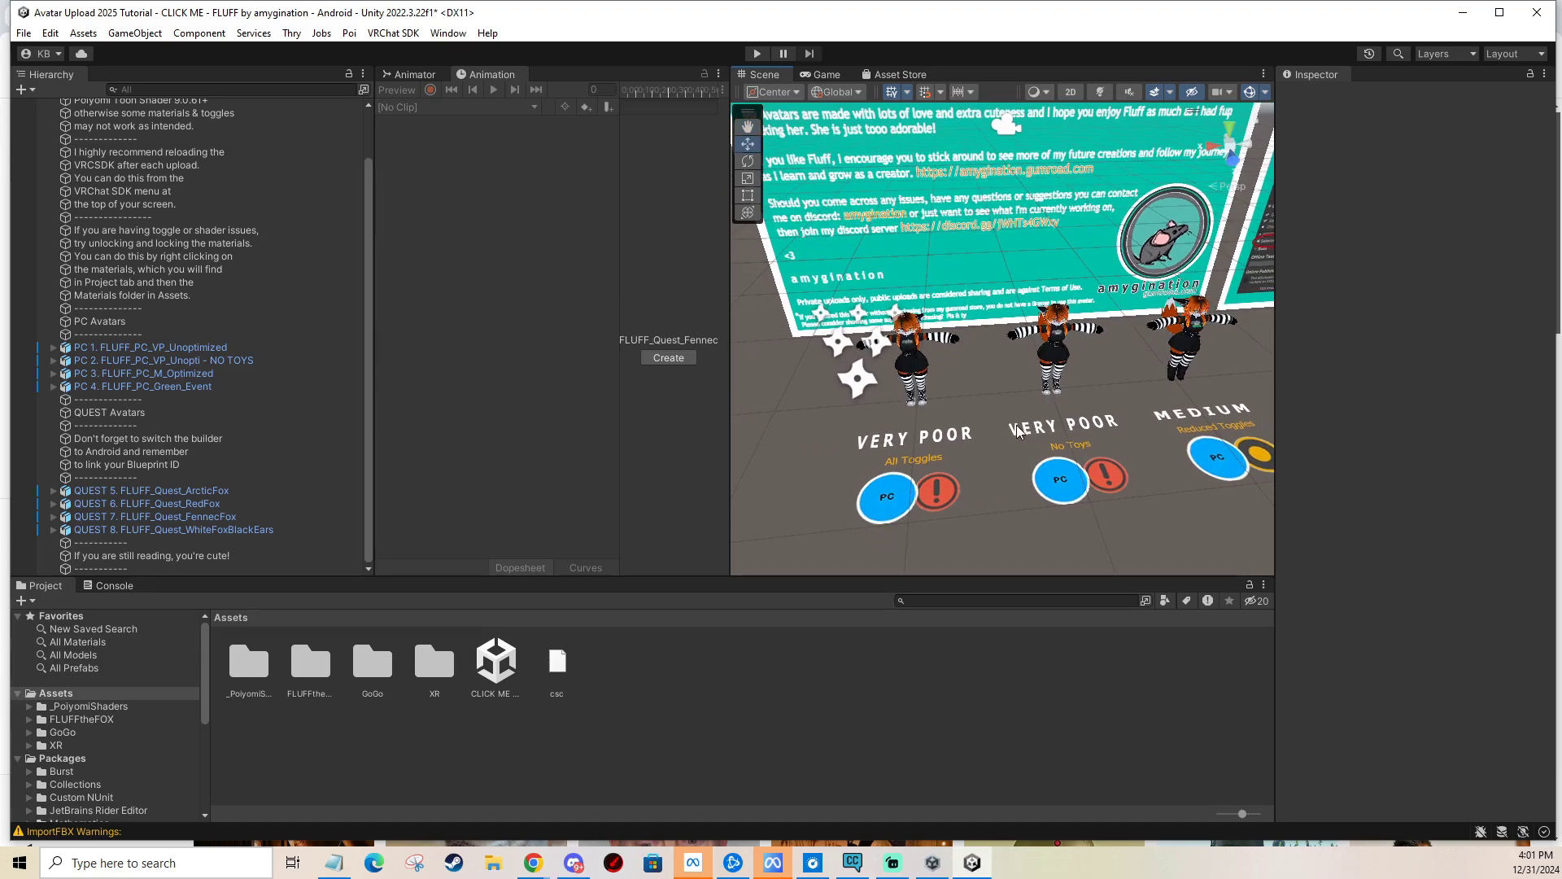
pyautogui.click(913, 340)
pyautogui.scroll(2, 991, 439)
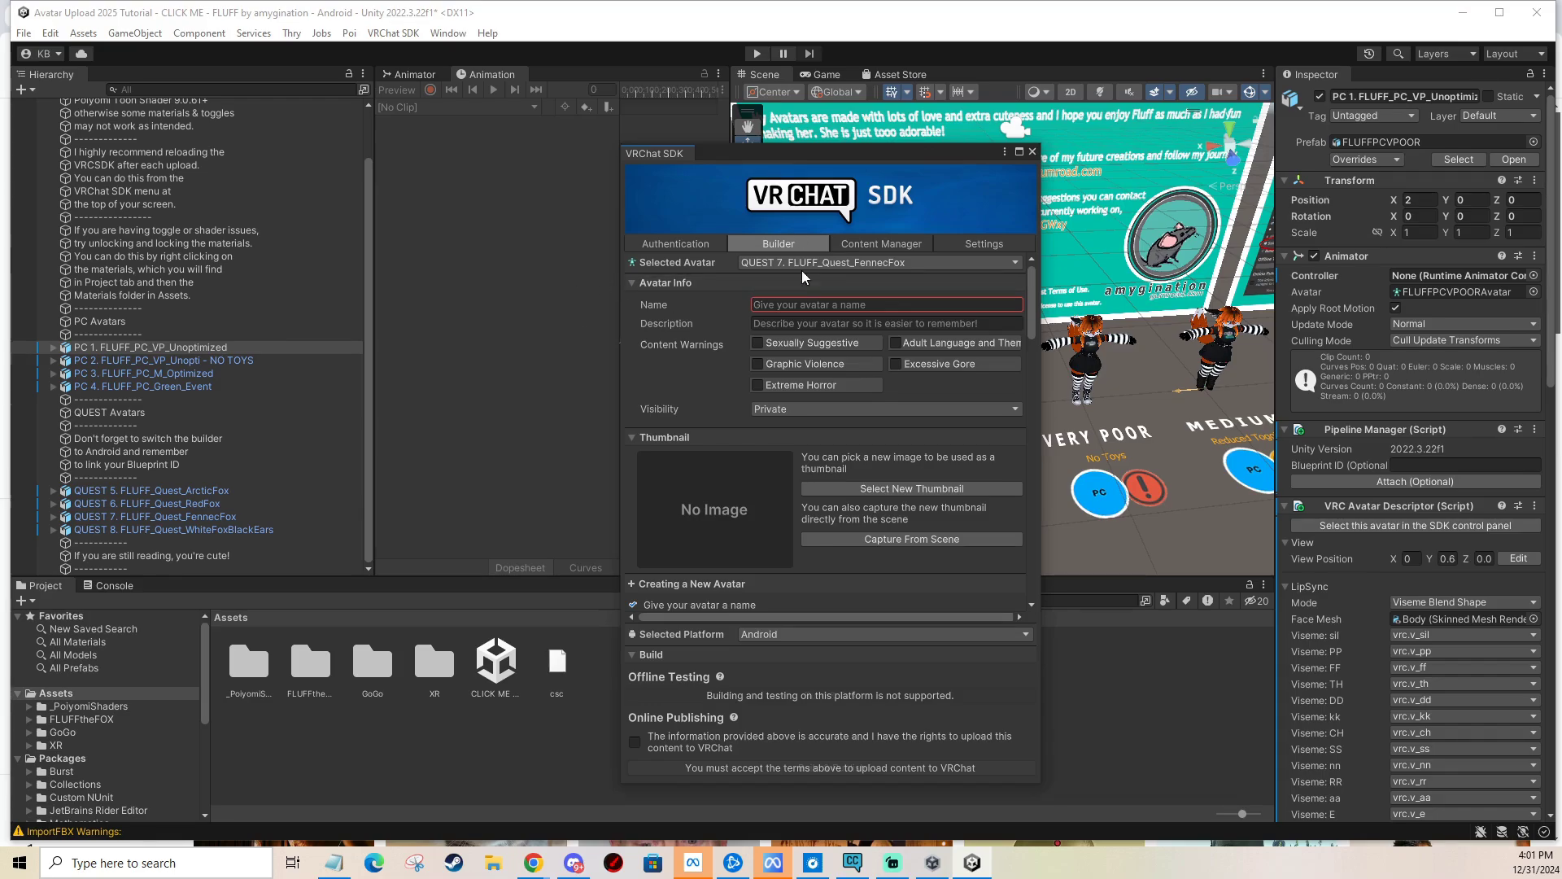
# Choose PC 1. FLUFF_PC_VP_Unoptimized as the builder's Selected Avatar and select its scene object.
pyautogui.click(801, 265)
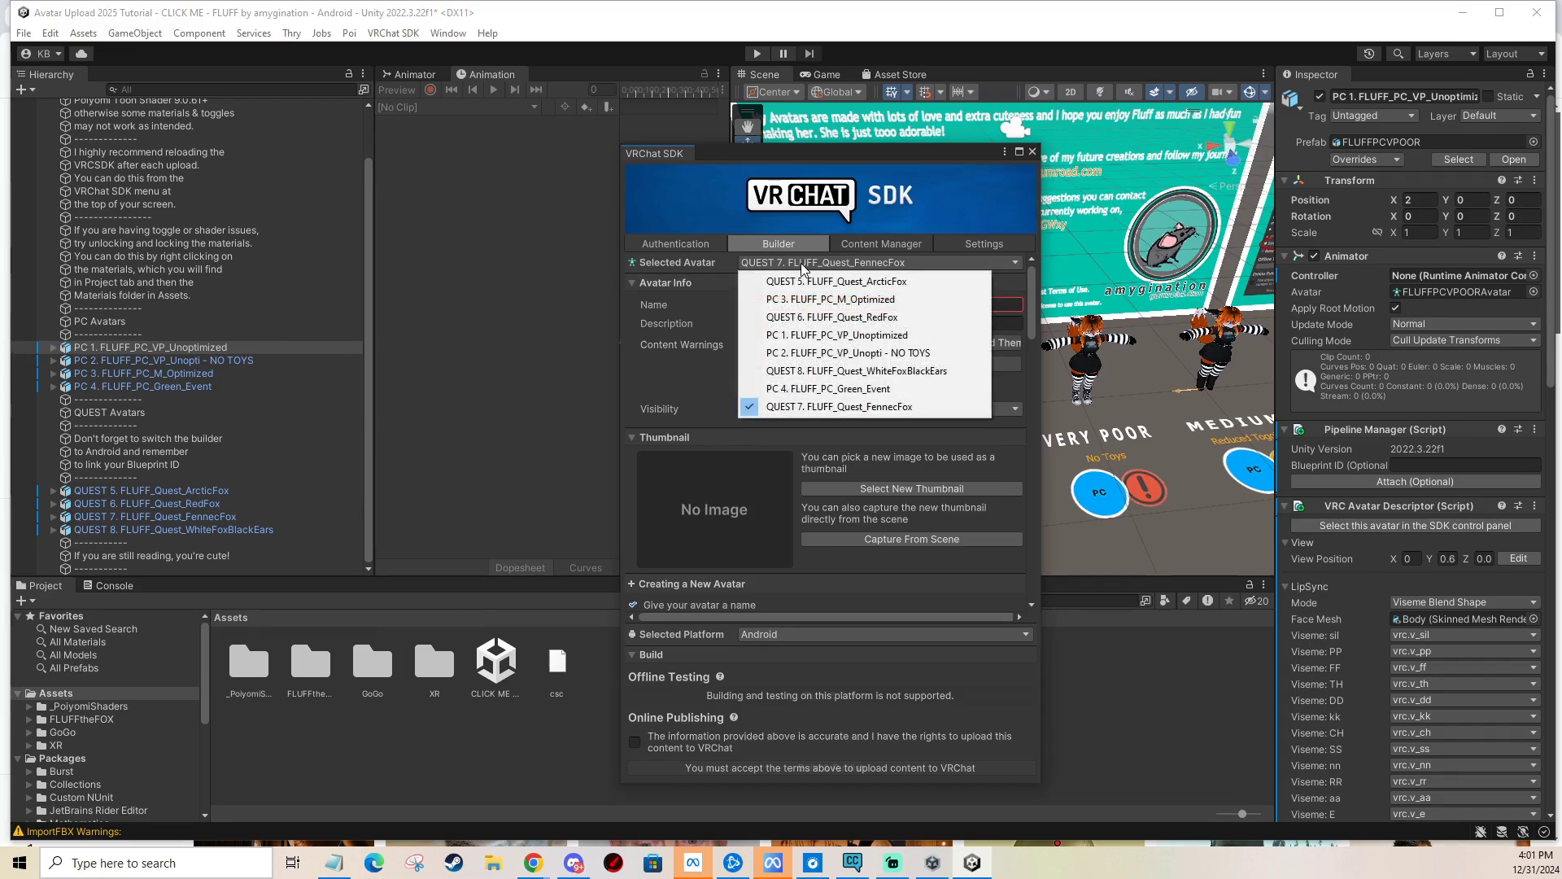
pyautogui.click(811, 336)
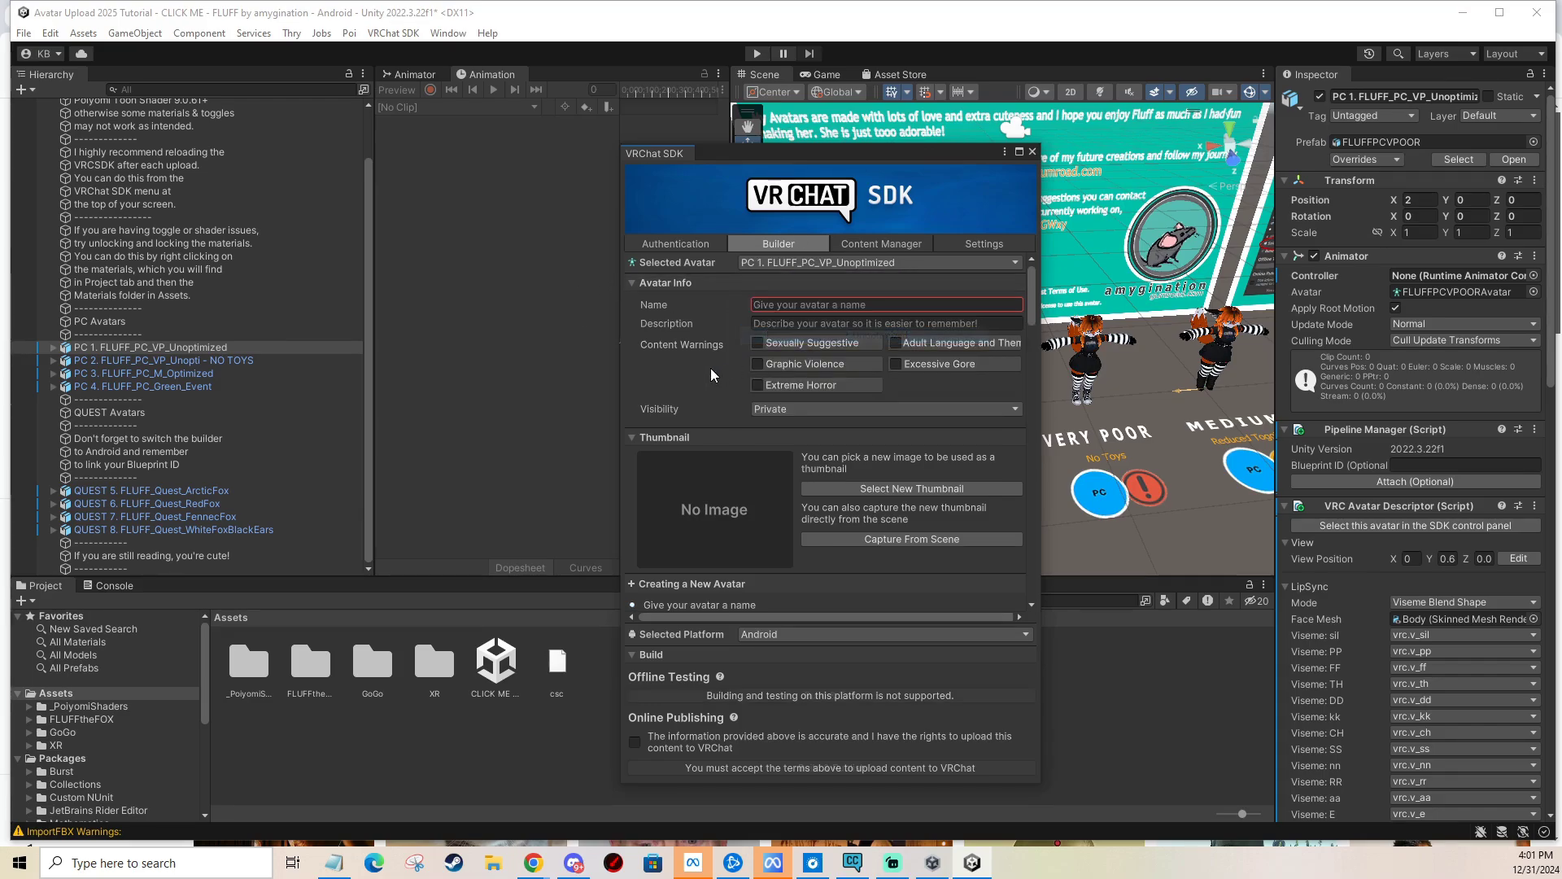
pyautogui.click(752, 308)
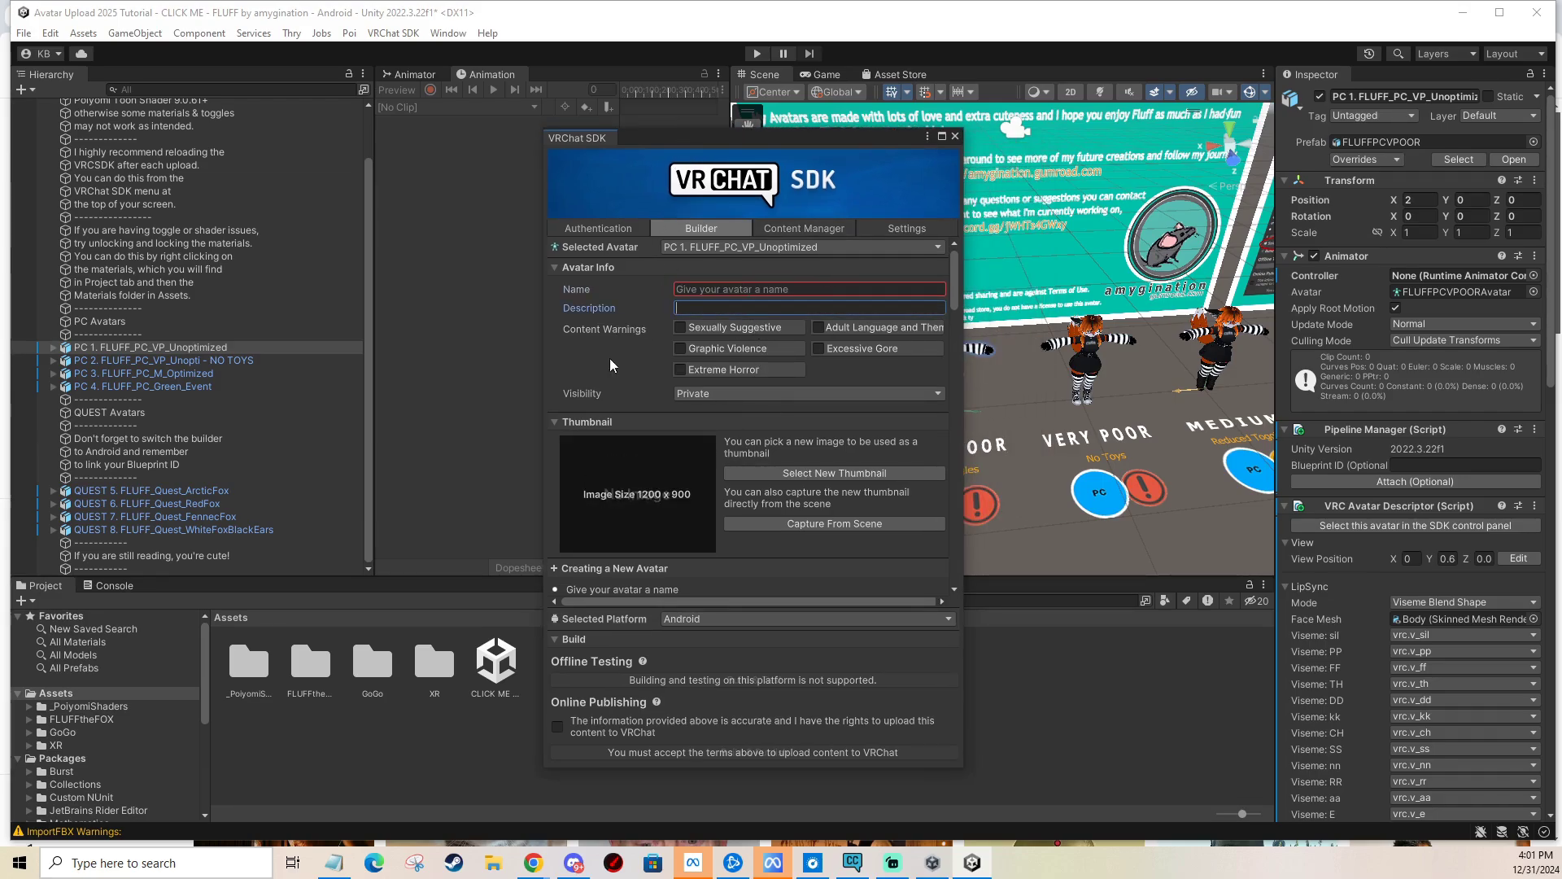
pyautogui.click(754, 291)
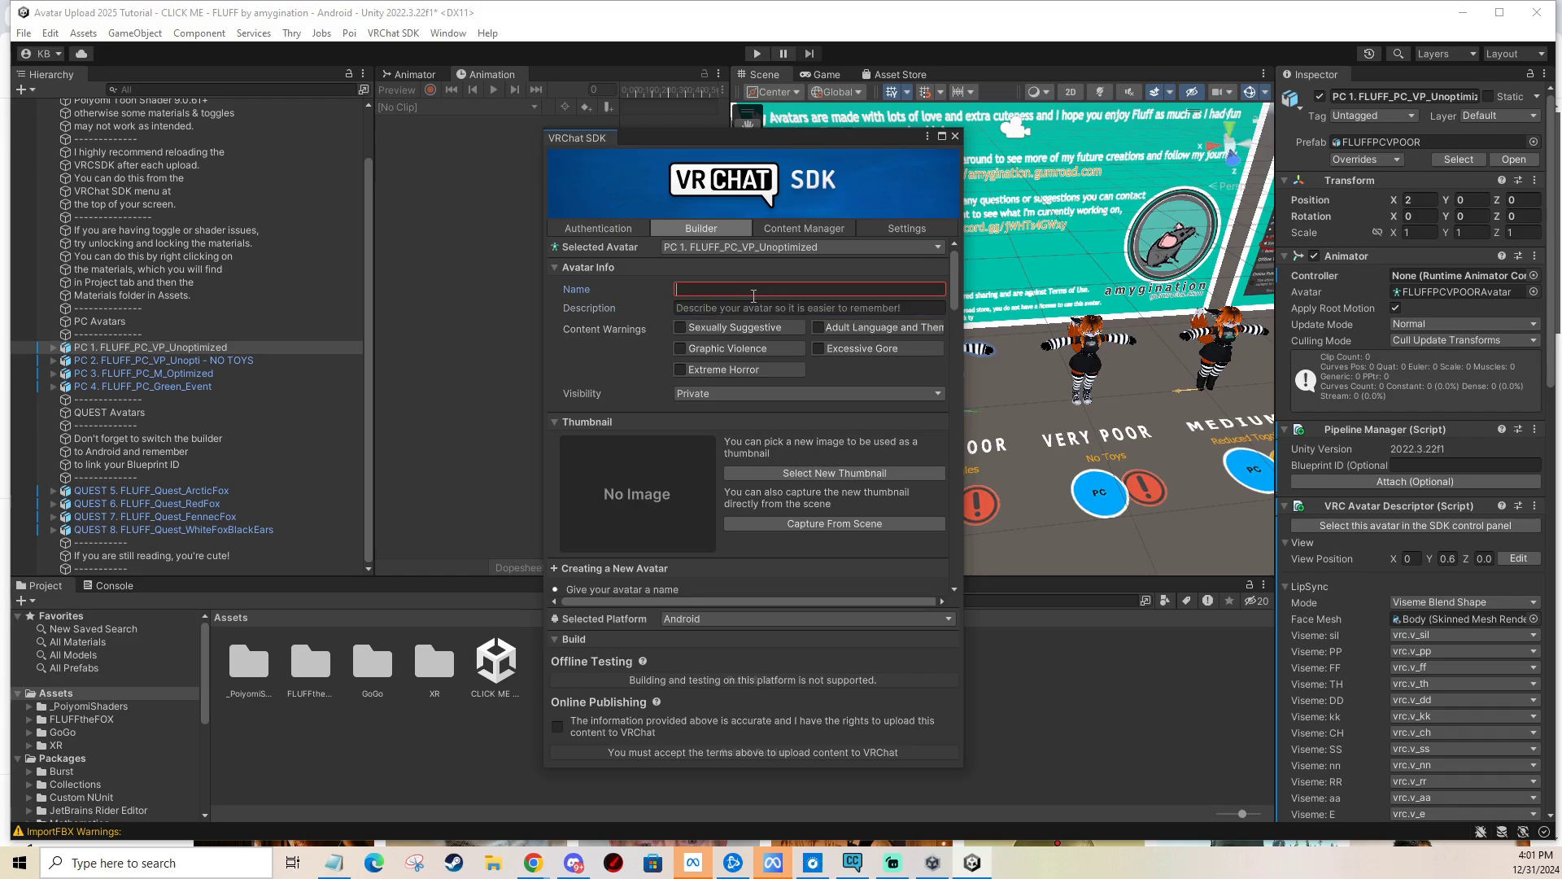
pyautogui.click(172, 350)
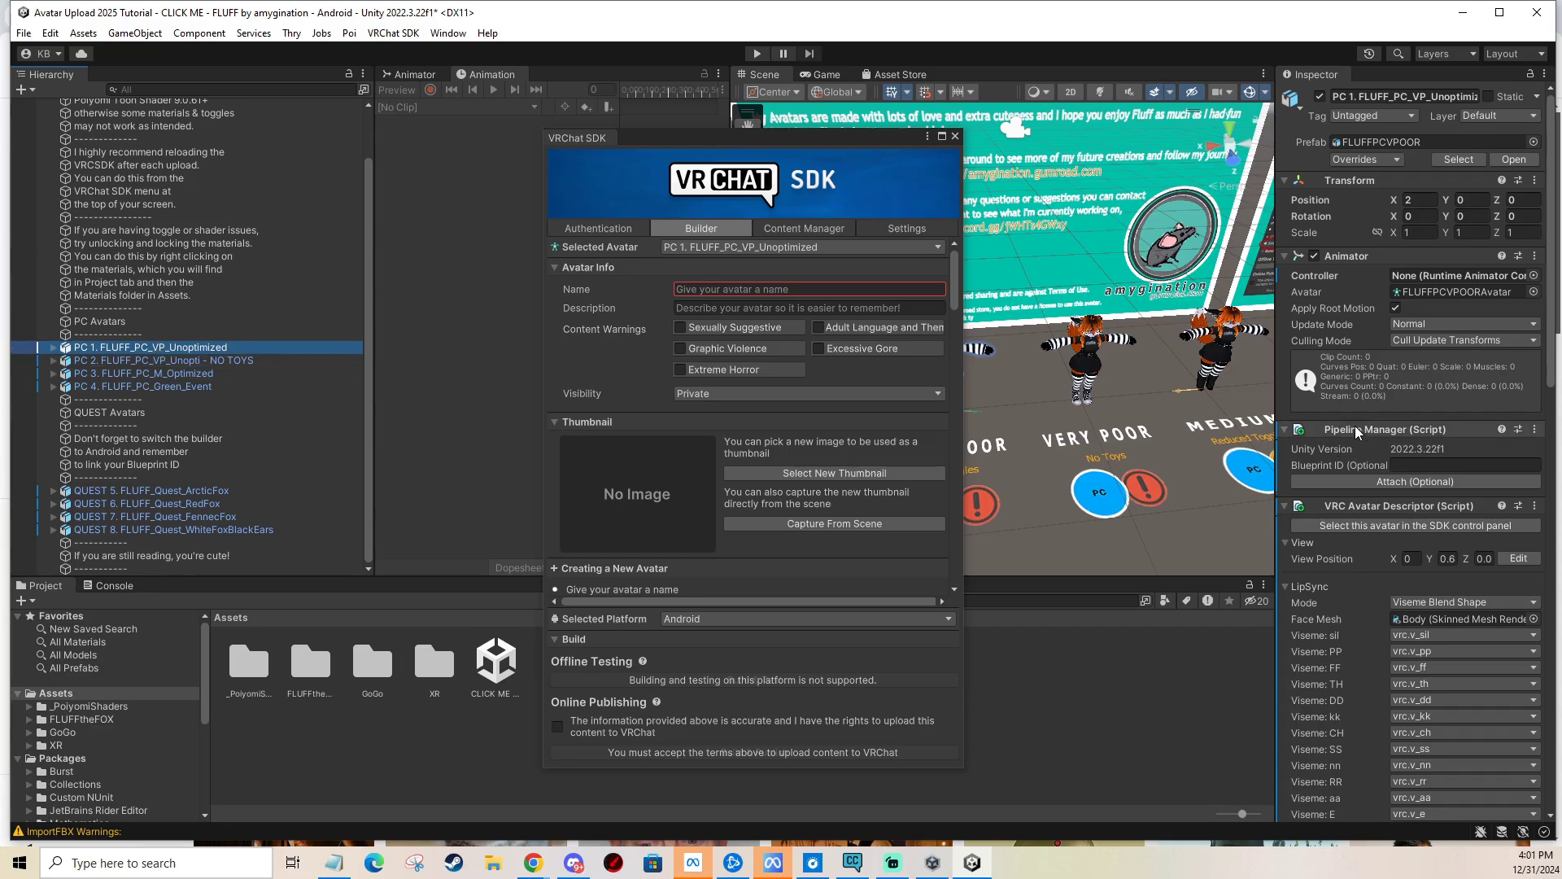
pyautogui.scroll(-1, 1405, 443)
pyautogui.scroll(1, 1394, 460)
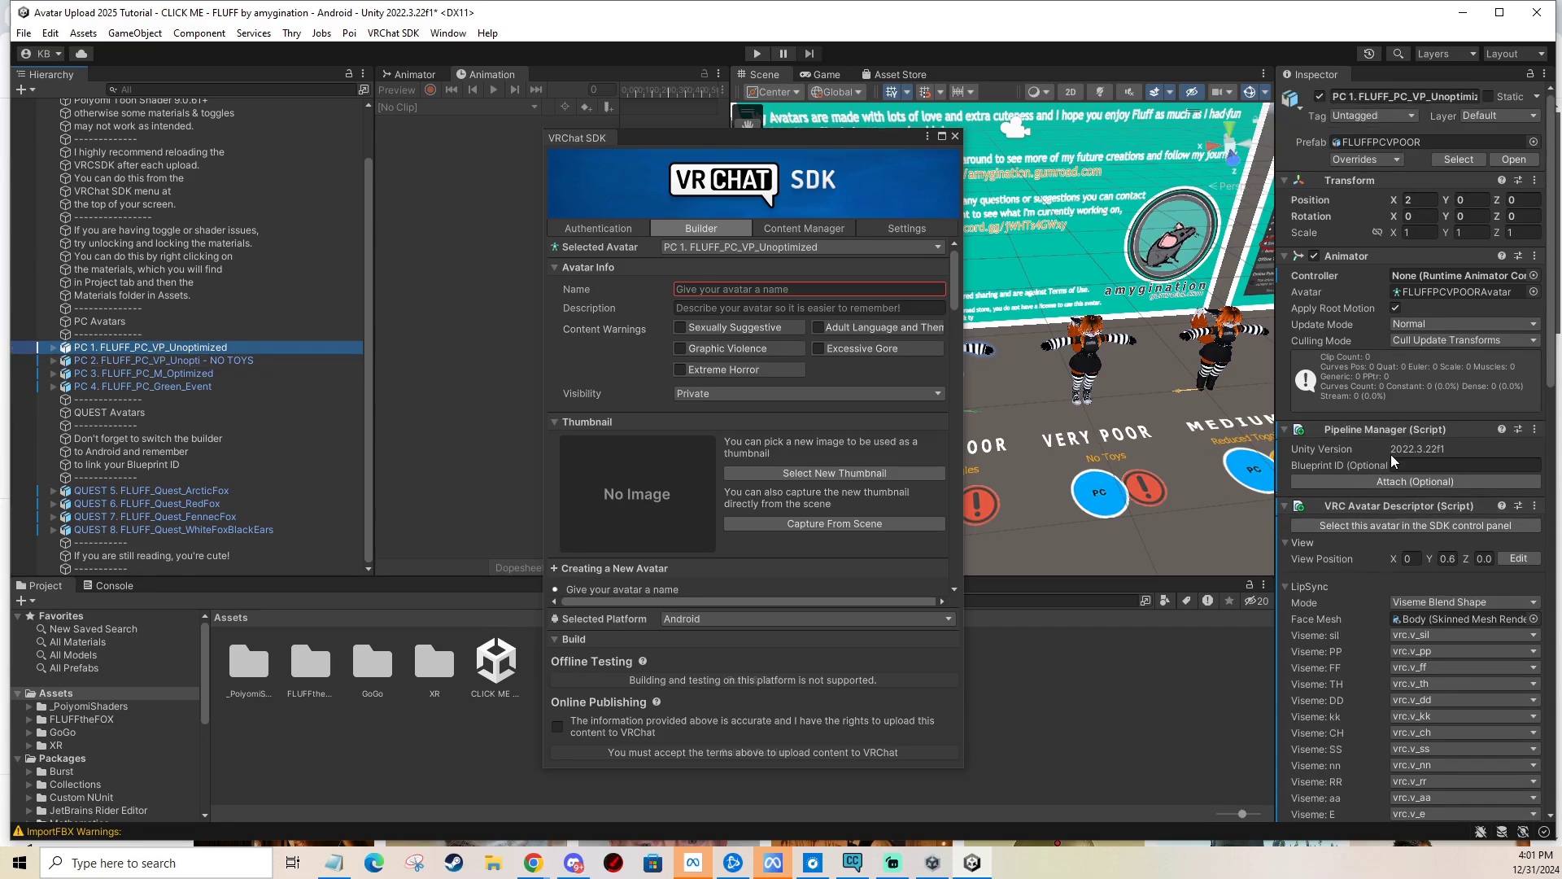
pyautogui.scroll(-1, 1393, 461)
pyautogui.scroll(1, 1393, 461)
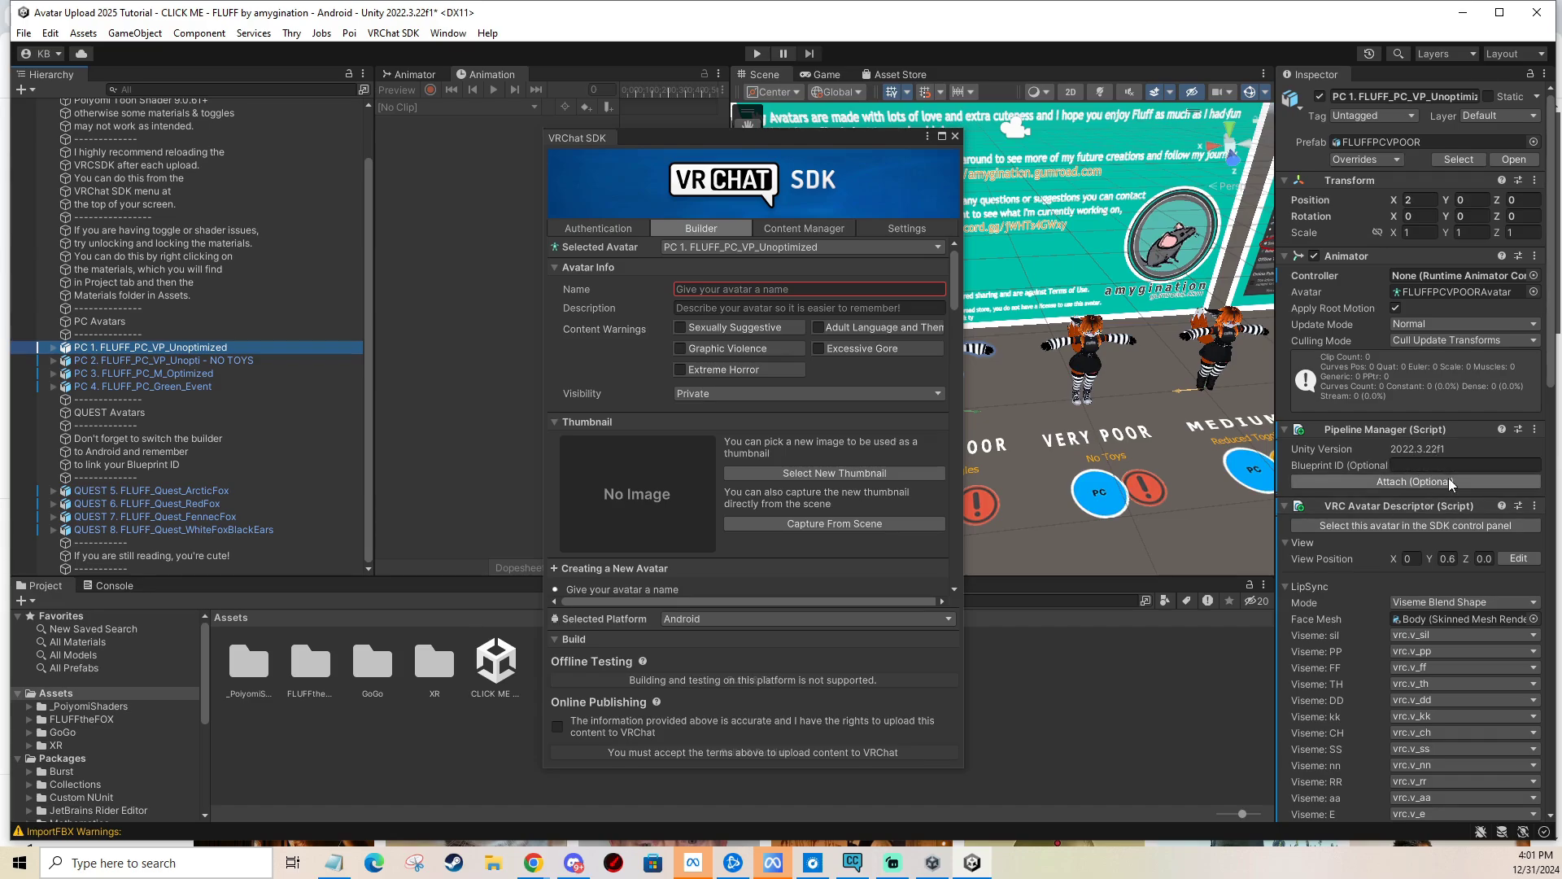
pyautogui.moveTo(759, 145); pyautogui.dragTo(642, 153)
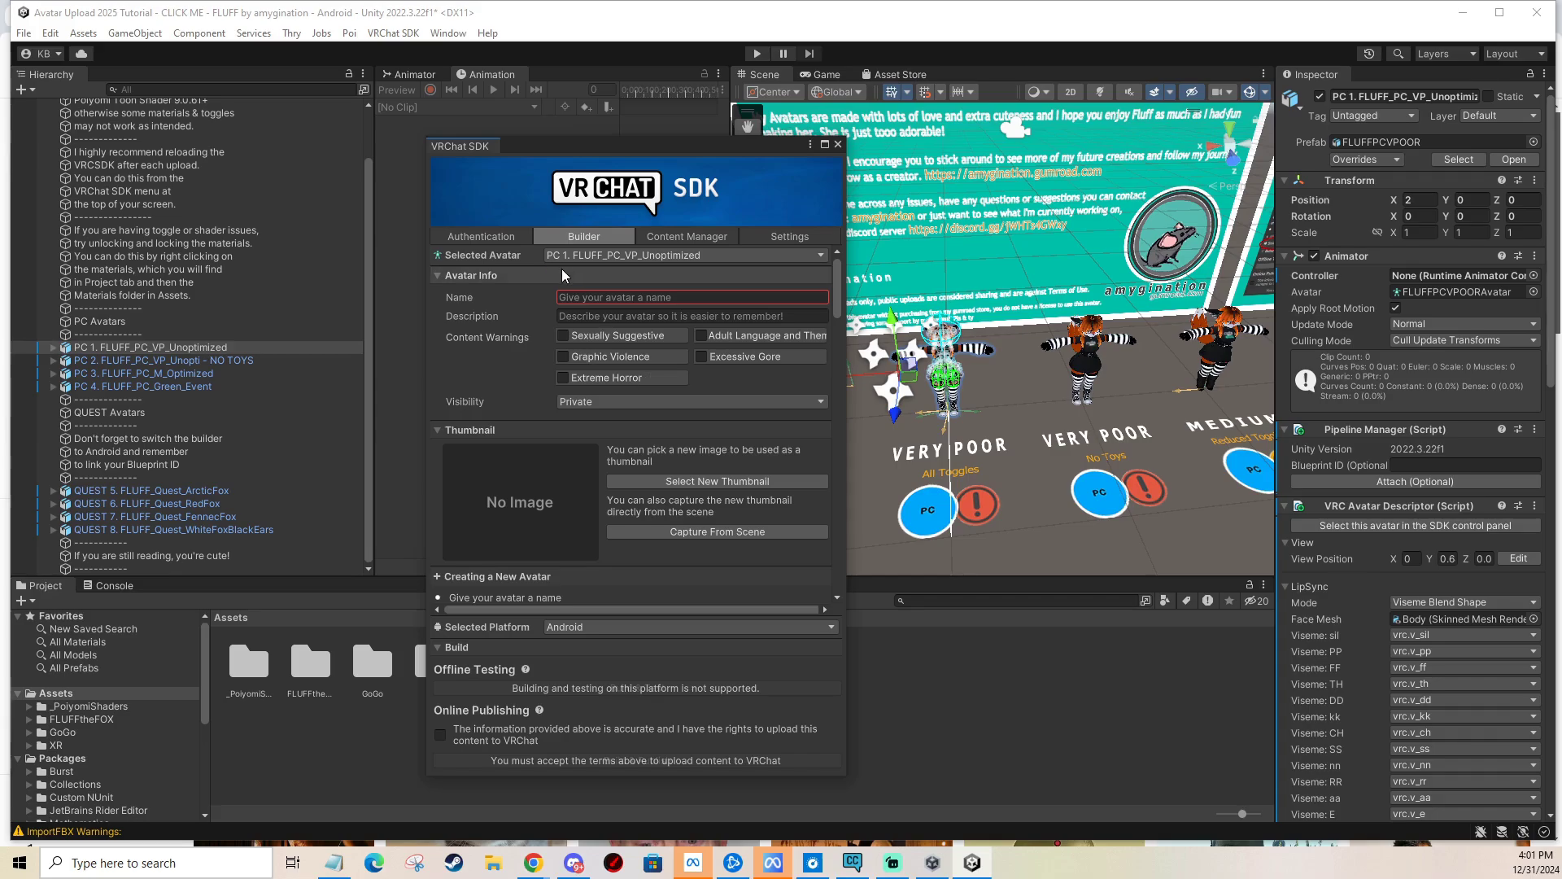
# Name the avatar 'Fluff', keep visibility Private, and frame it in the Scene view.
pyautogui.click(595, 299)
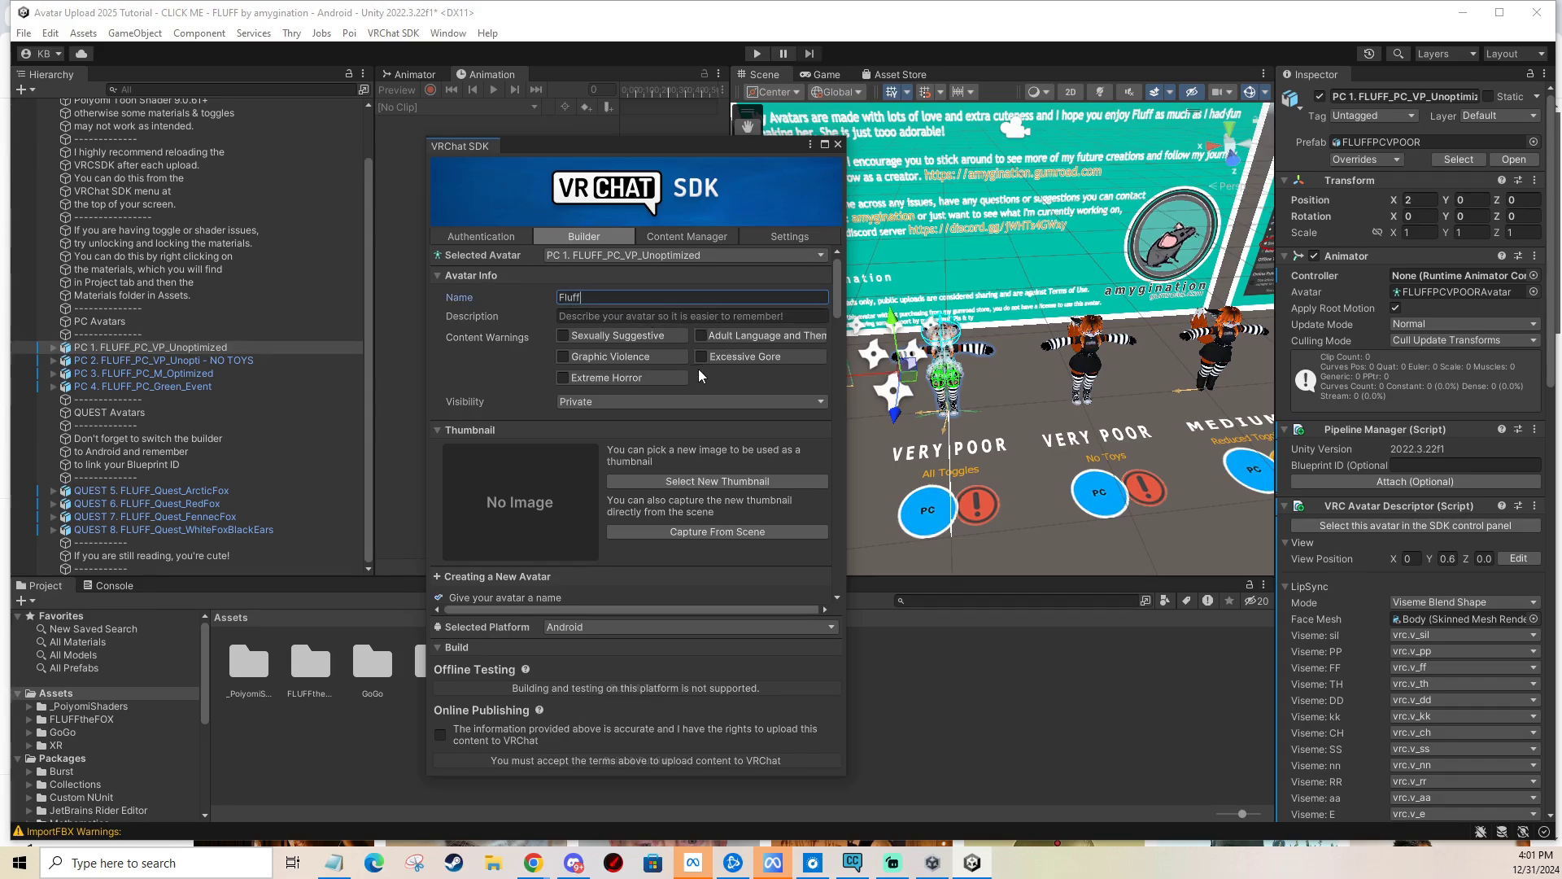
pyautogui.click(562, 335)
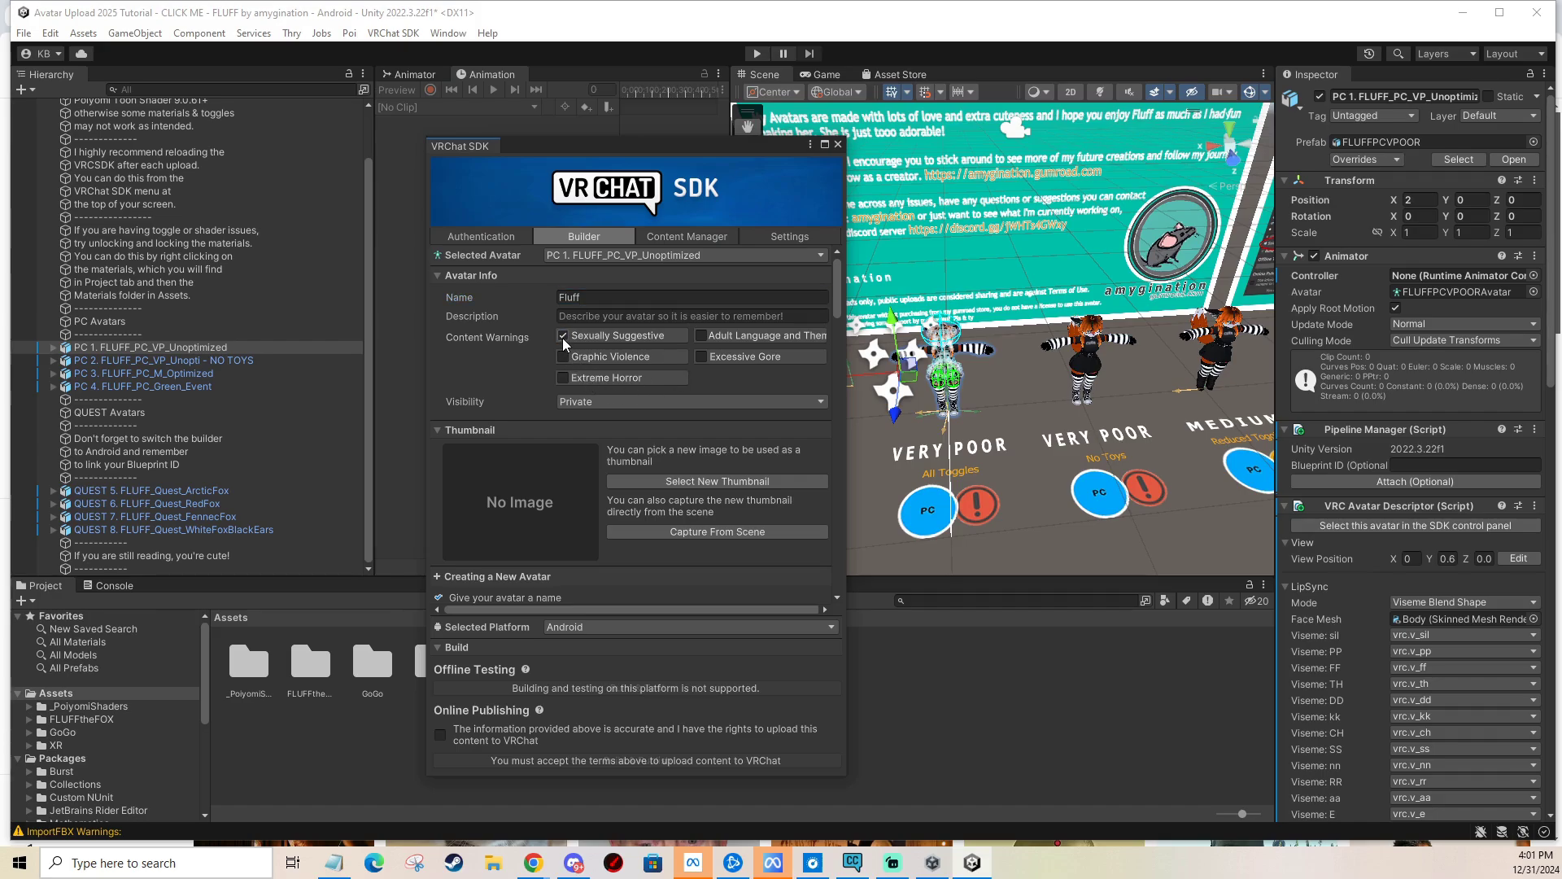
pyautogui.click(588, 402)
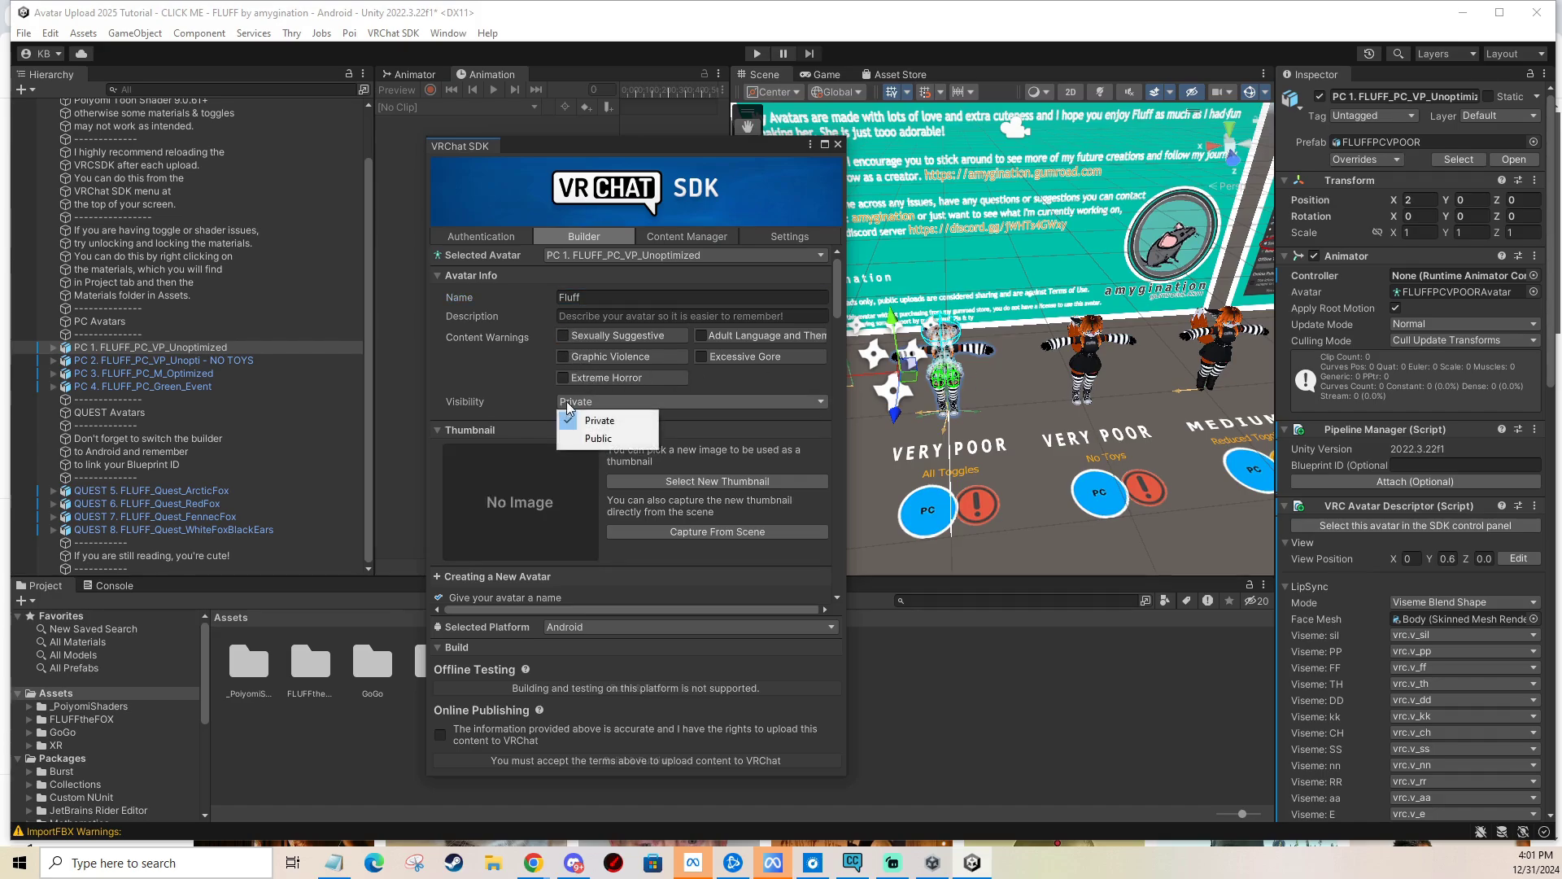
pyautogui.click(498, 408)
pyautogui.press('f')
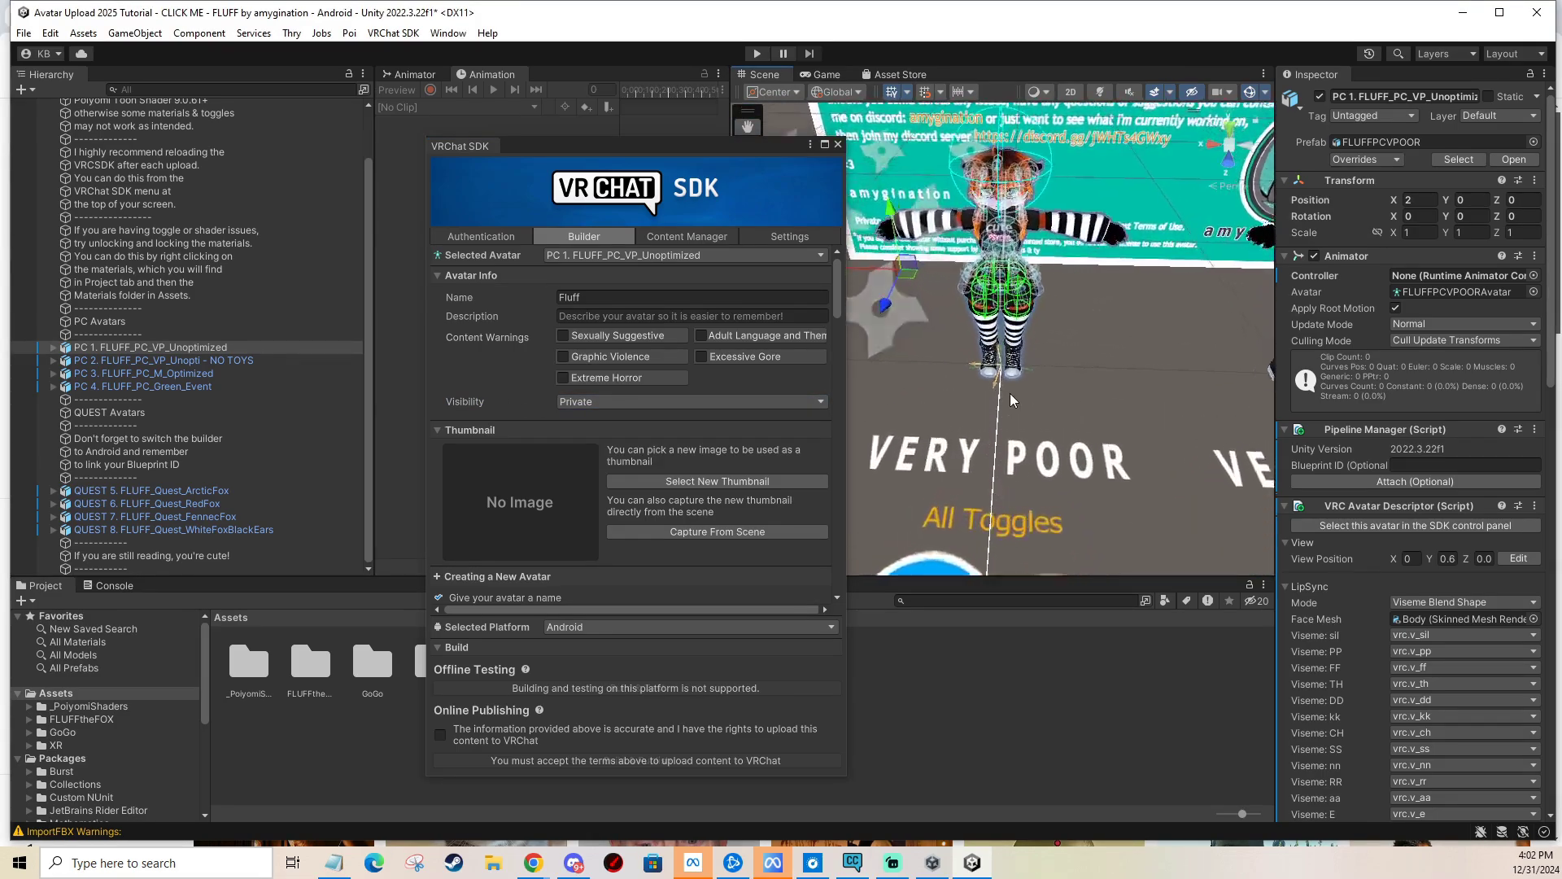
pyautogui.keyDown('alt'); pyautogui.moveTo(1032, 389); pyautogui.dragTo(1044, 295); pyautogui.keyUp('alt')
pyautogui.scroll(5, 1042, 301)
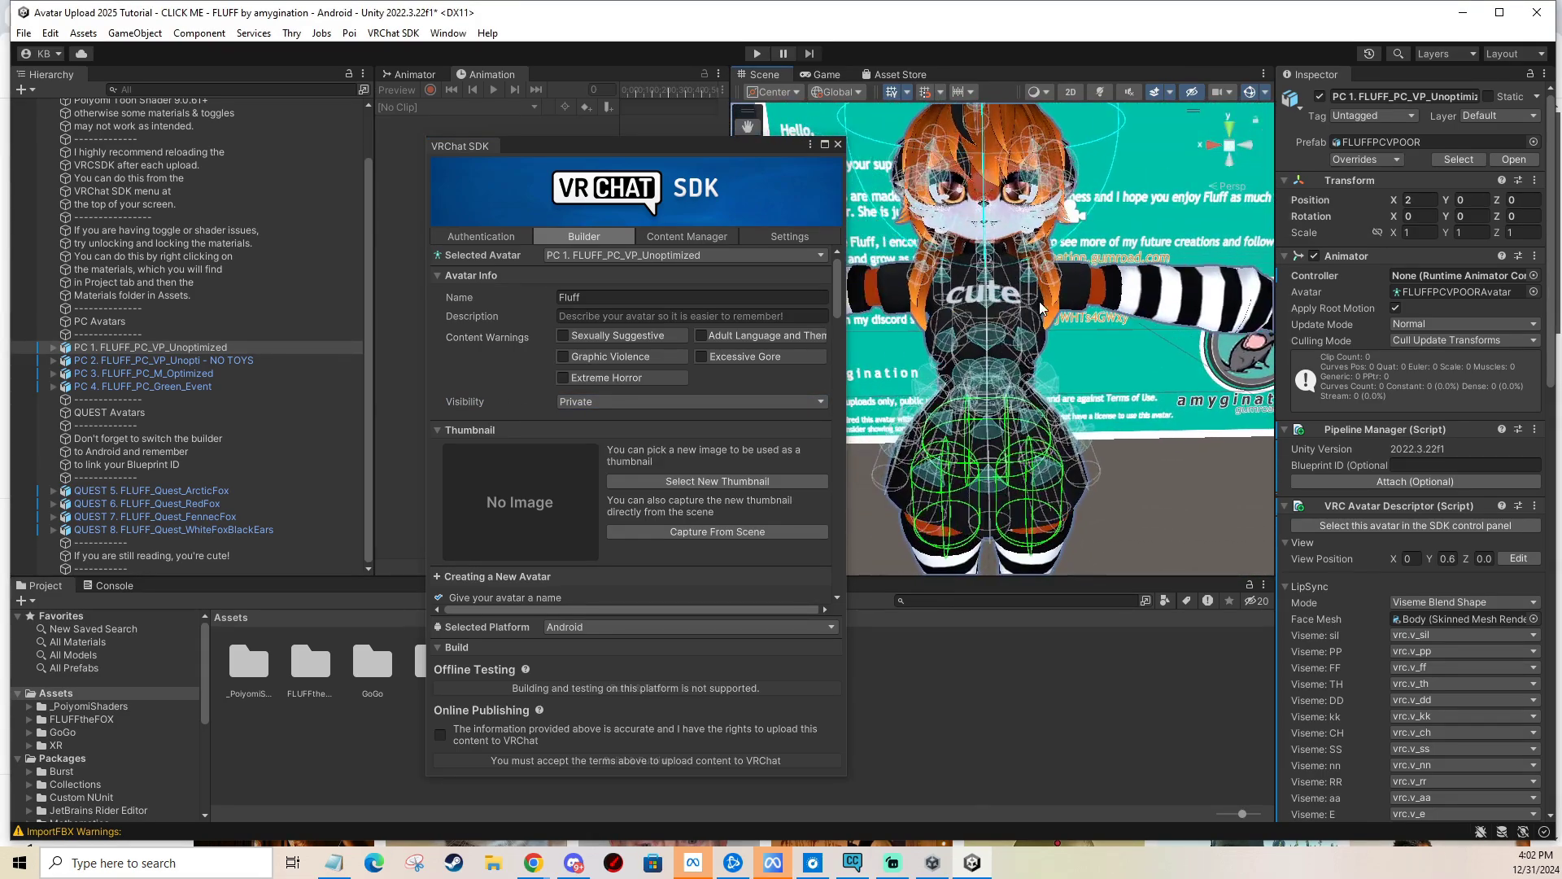
pyautogui.scroll(-1, 481, 426)
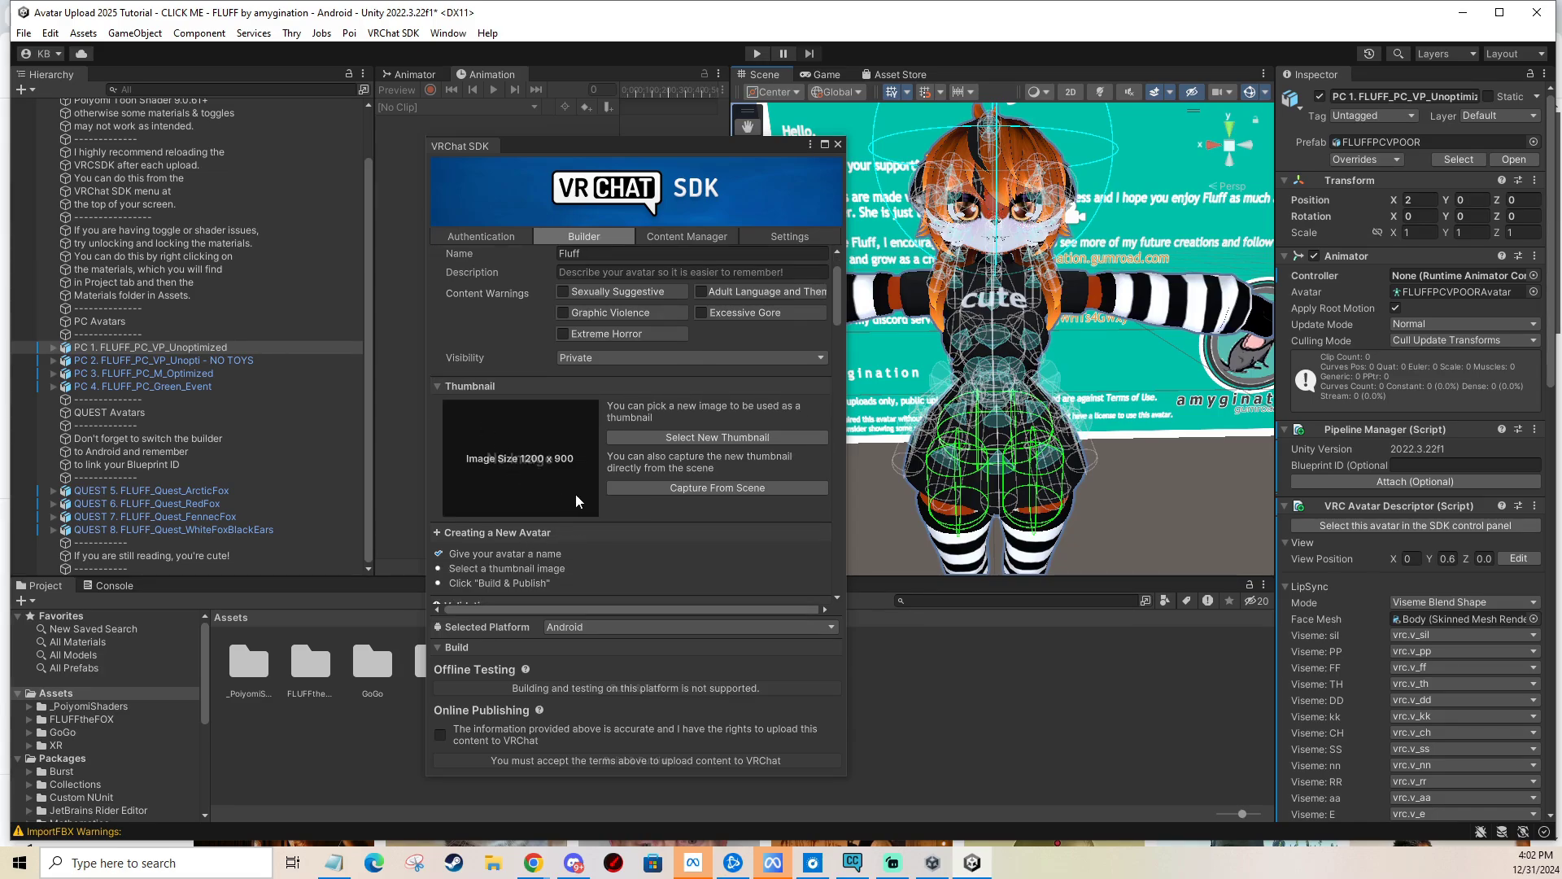
# Browse to the FLUFFtheFOX/amygination folder and move the SDK window off the avatar.
pyautogui.click(82, 719)
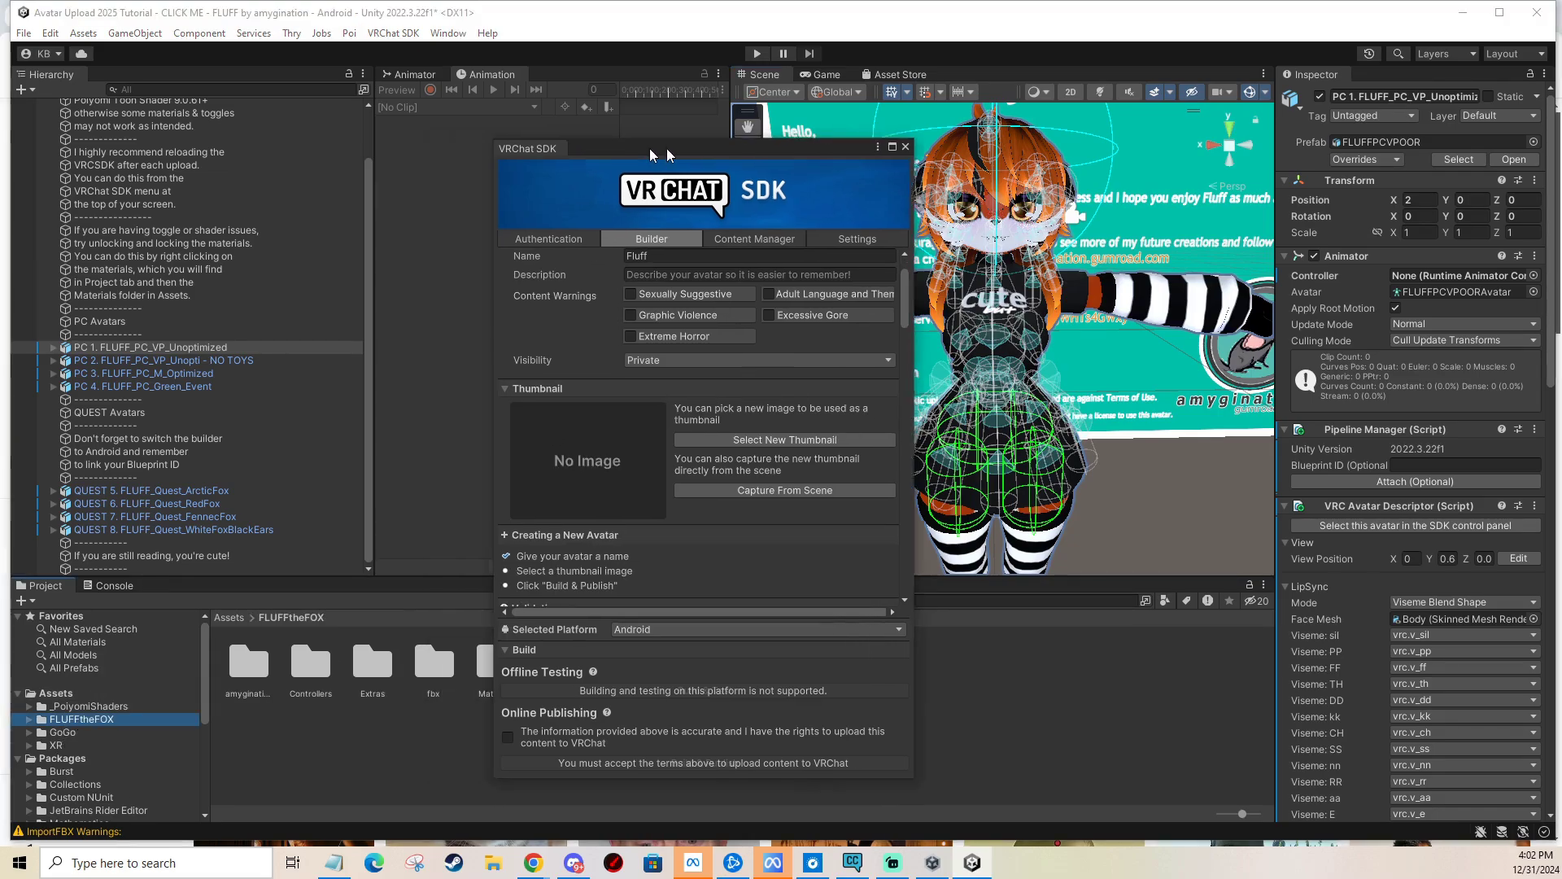
pyautogui.click(29, 719)
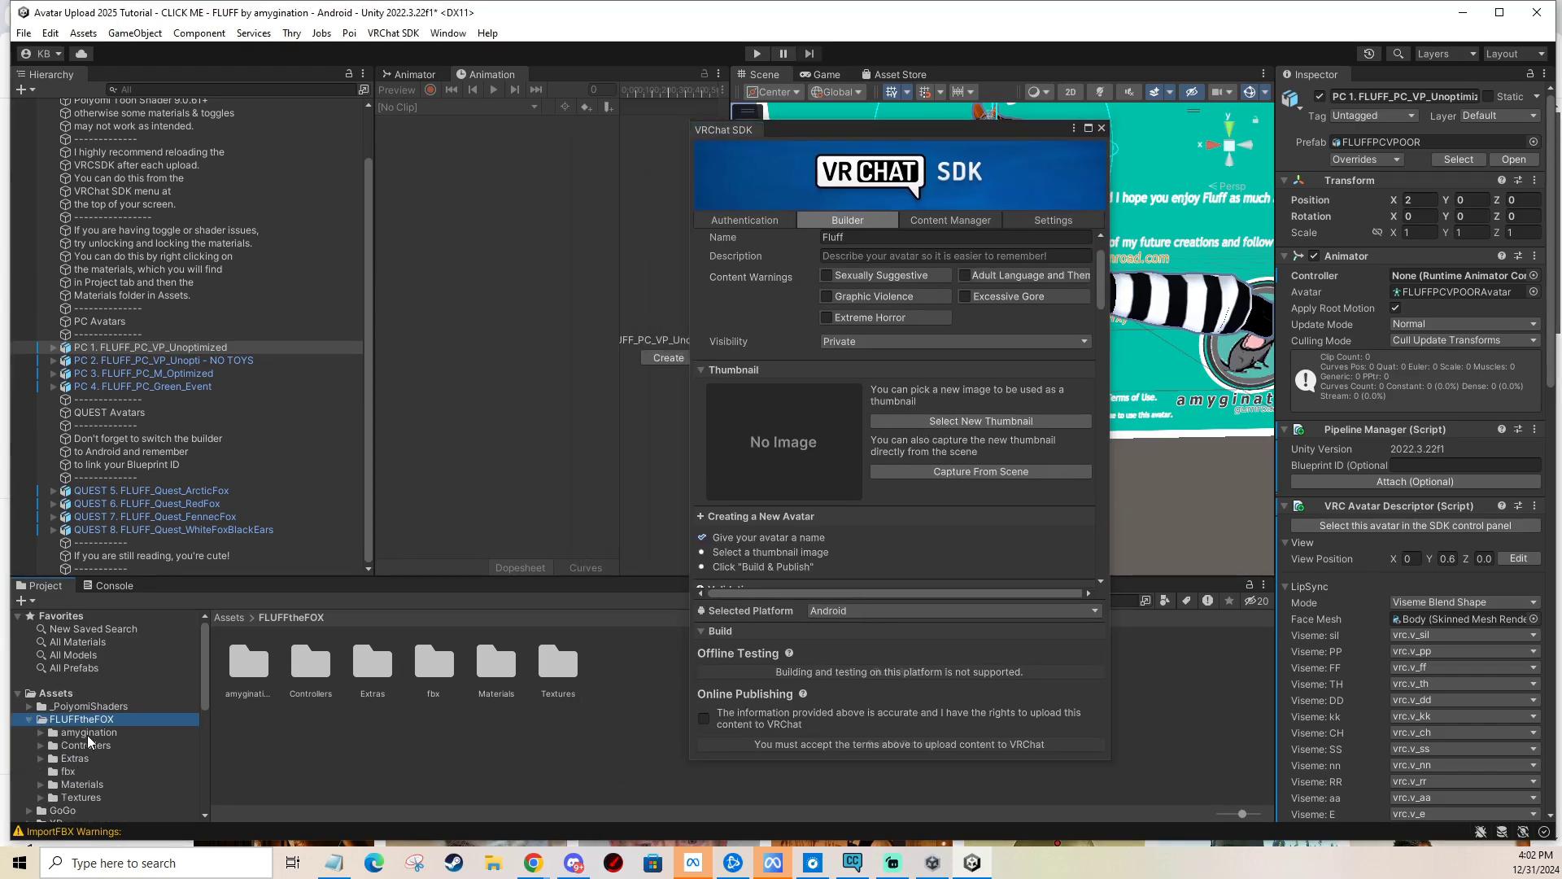
pyautogui.click(88, 732)
pyautogui.moveTo(838, 133); pyautogui.dragTo(952, 159)
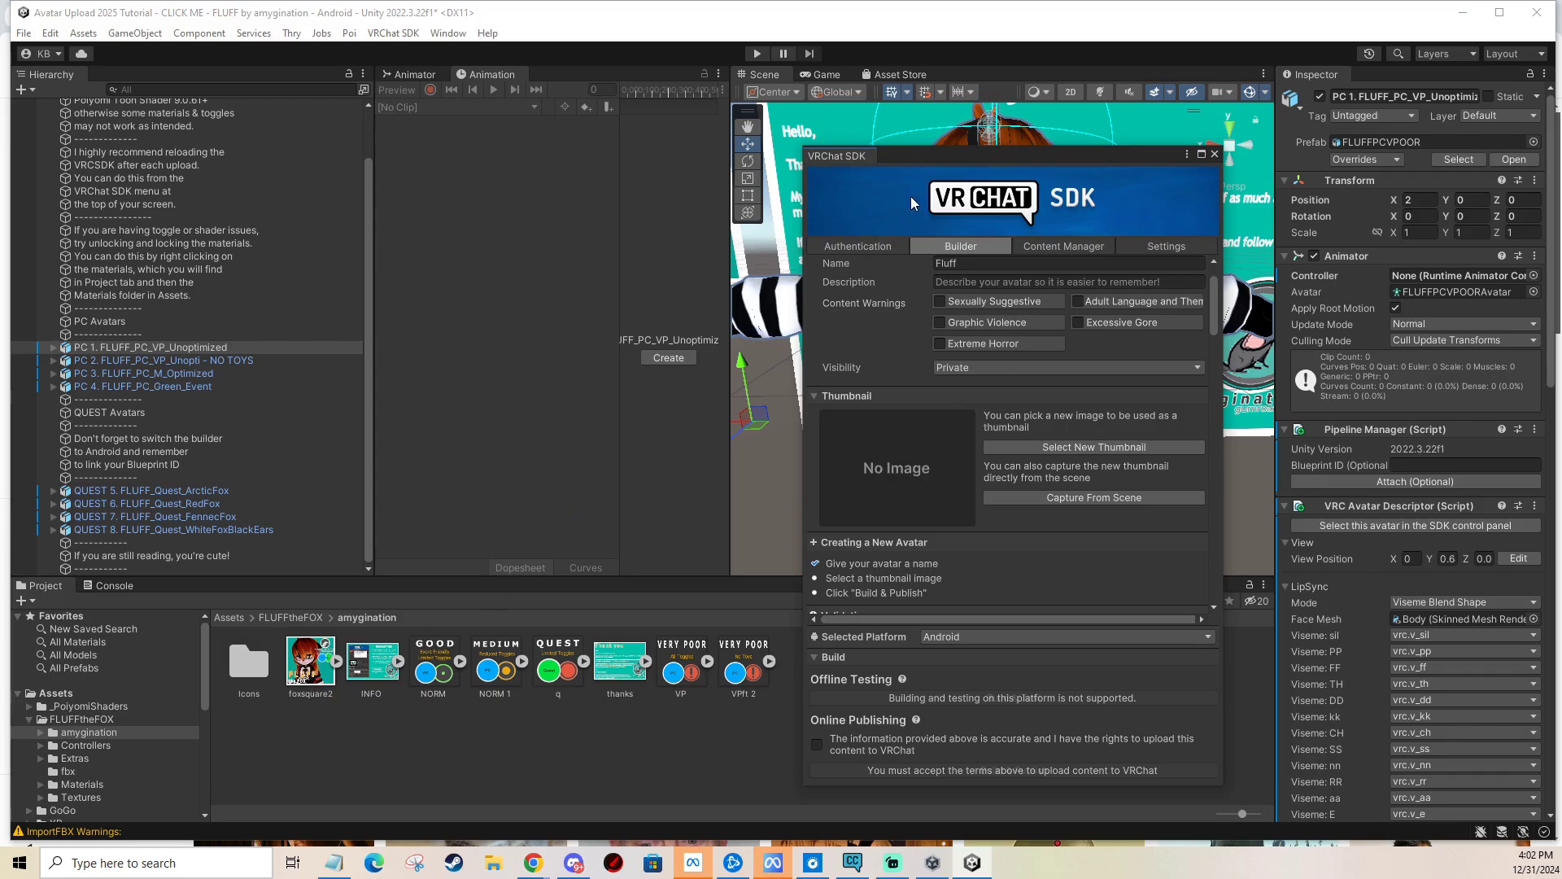
pyautogui.moveTo(991, 152); pyautogui.dragTo(474, 127)
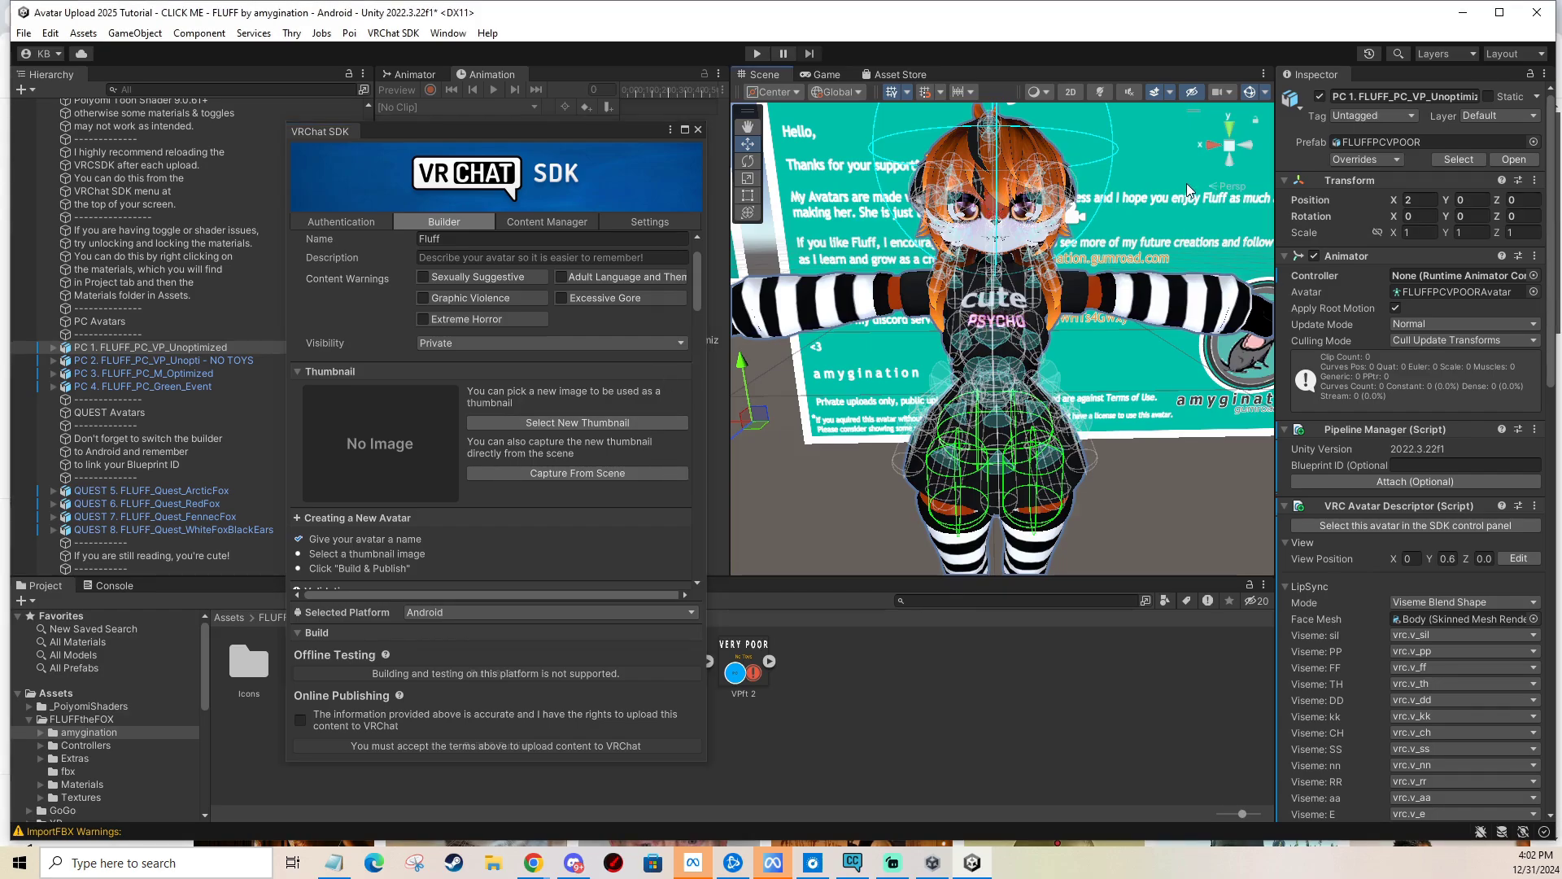
pyautogui.scroll(-2, 1186, 183)
# Deactivate the Thank-you sign and select the Fluff avatar.
pyautogui.click(1149, 174)
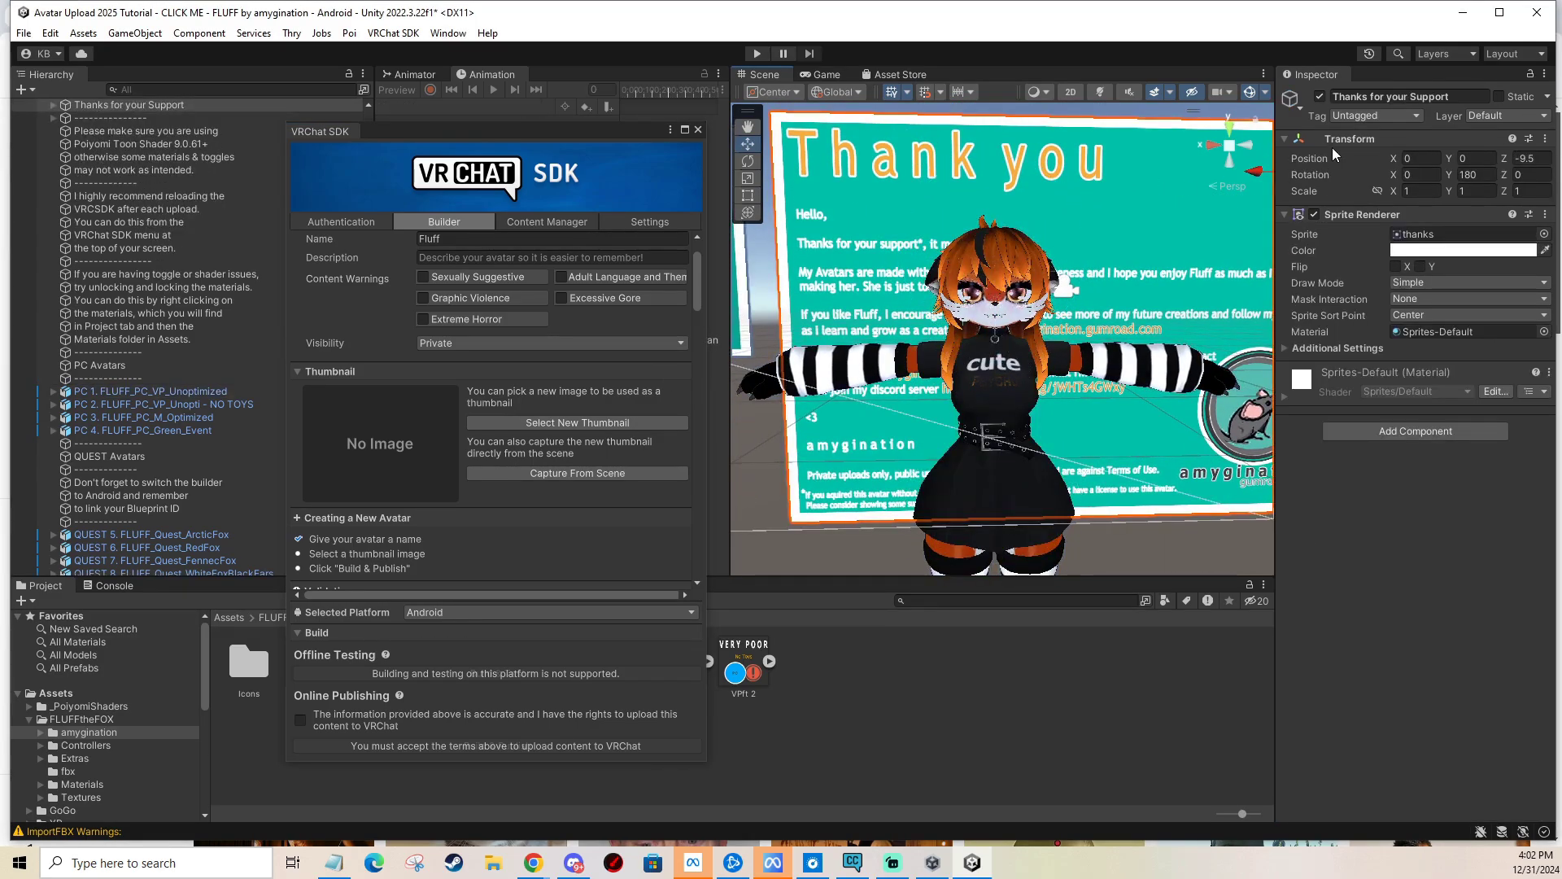
pyautogui.click(1320, 96)
pyautogui.click(1024, 275)
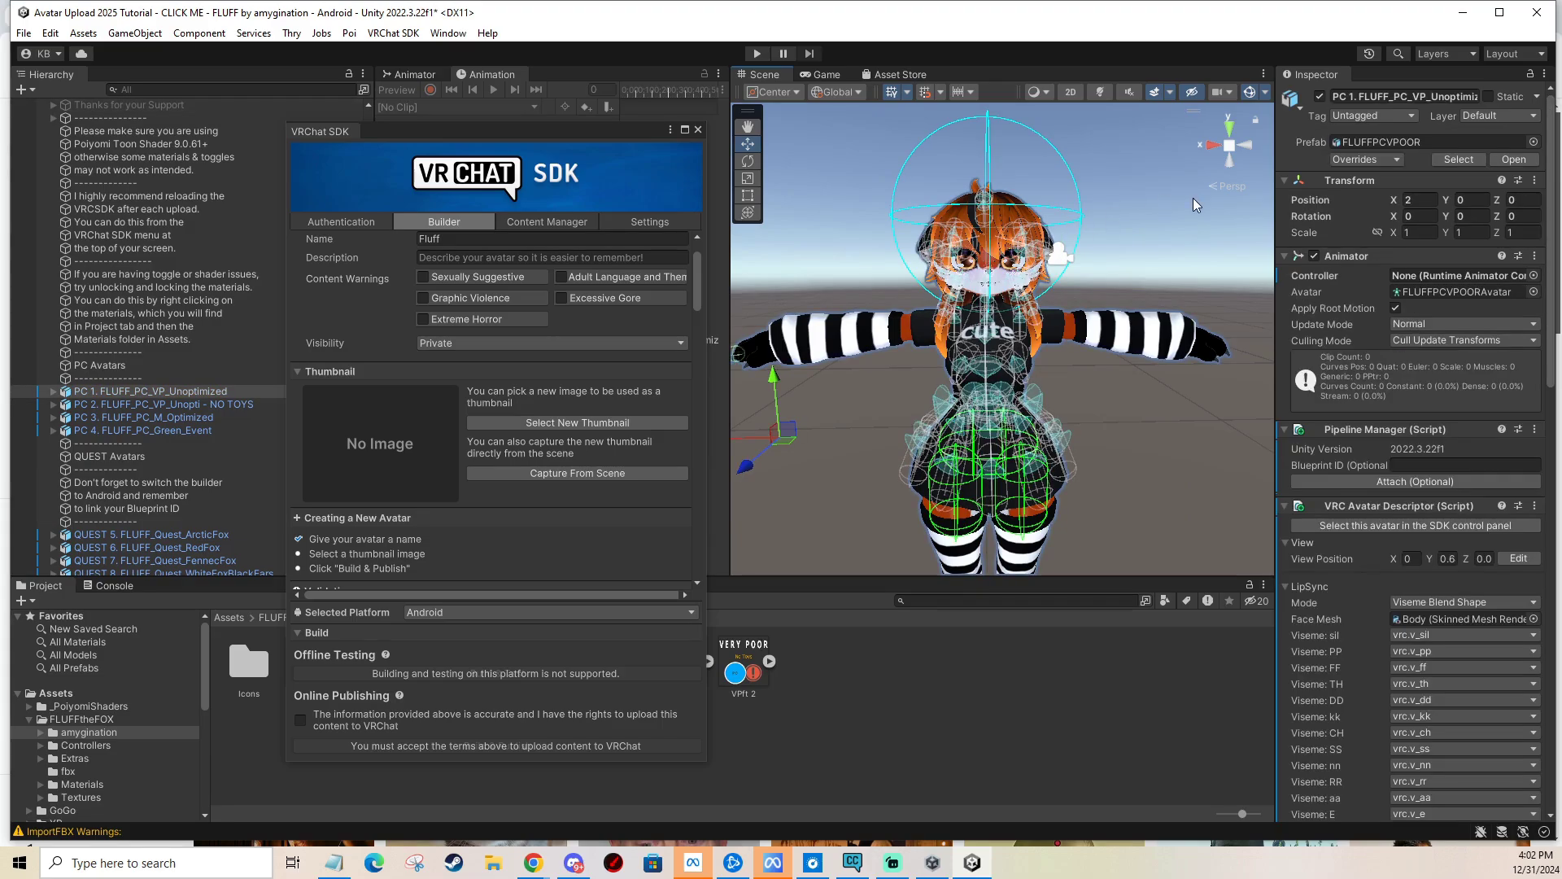
pyautogui.moveTo(1201, 210); pyautogui.dragTo(1186, 238, button='middle')
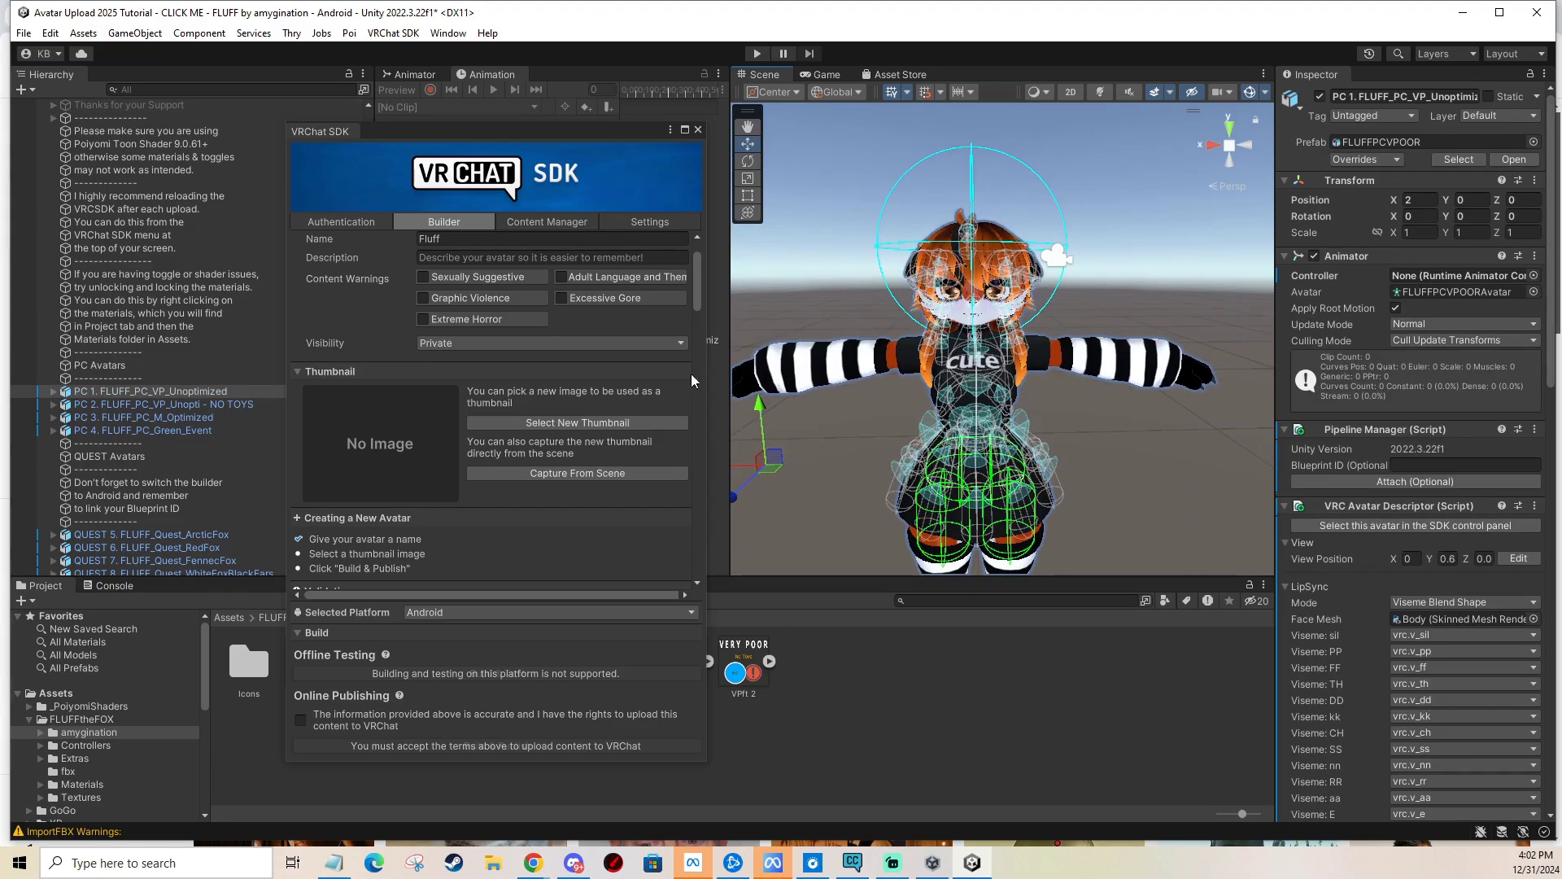
# Start Capture From Scene and orbit the view to face the whole avatar.
pyautogui.click(532, 471)
pyautogui.scroll(5, 977, 423)
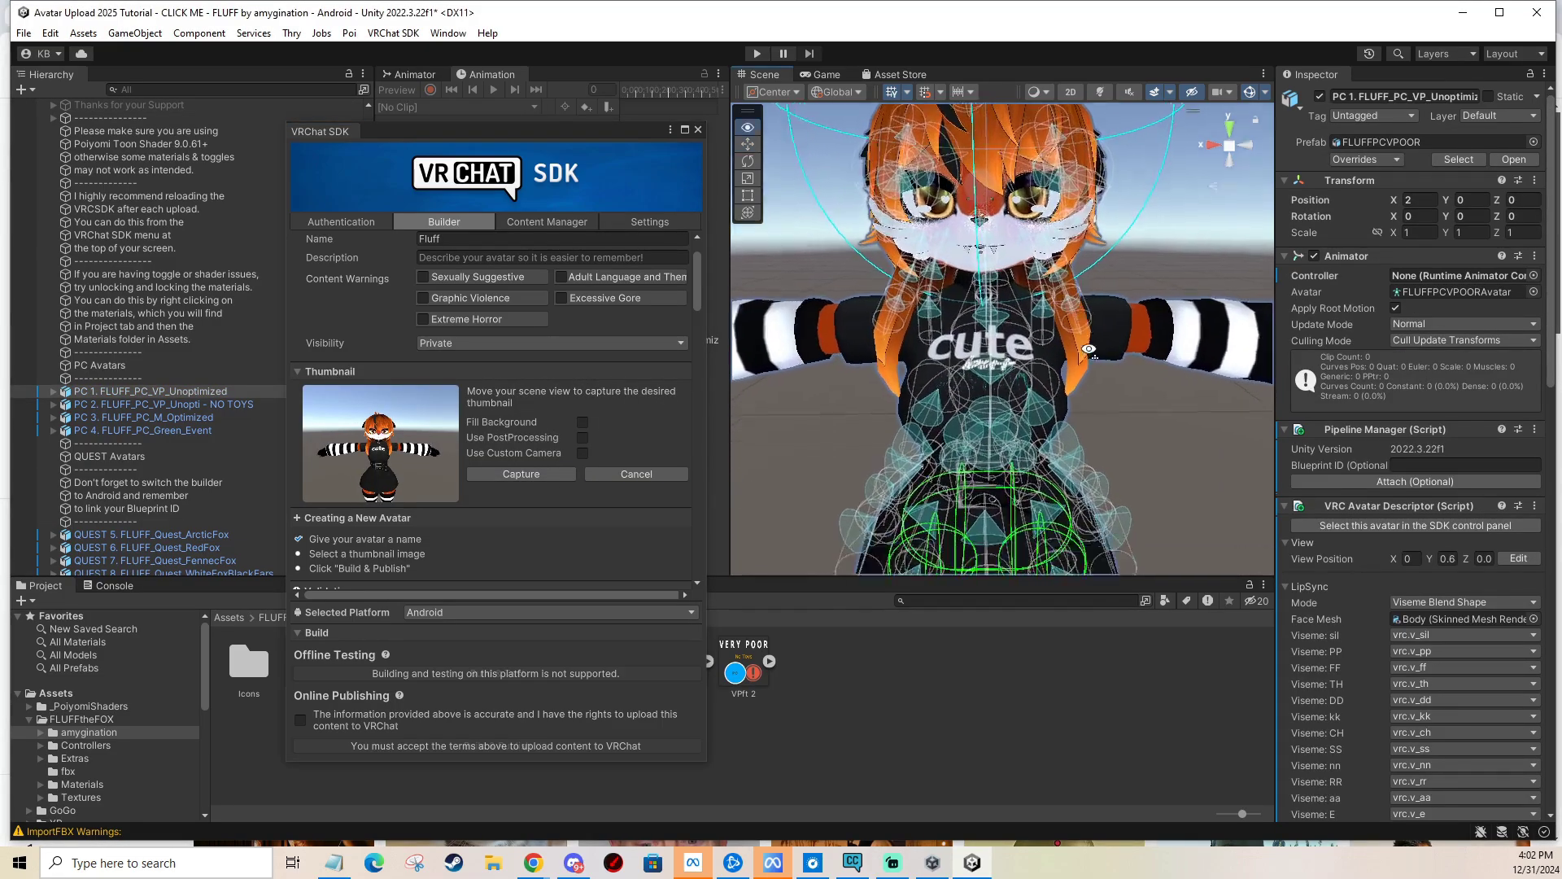
pyautogui.keyDown('alt'); pyautogui.moveTo(1088, 350); pyautogui.dragTo(1103, 228); pyautogui.keyUp('alt')
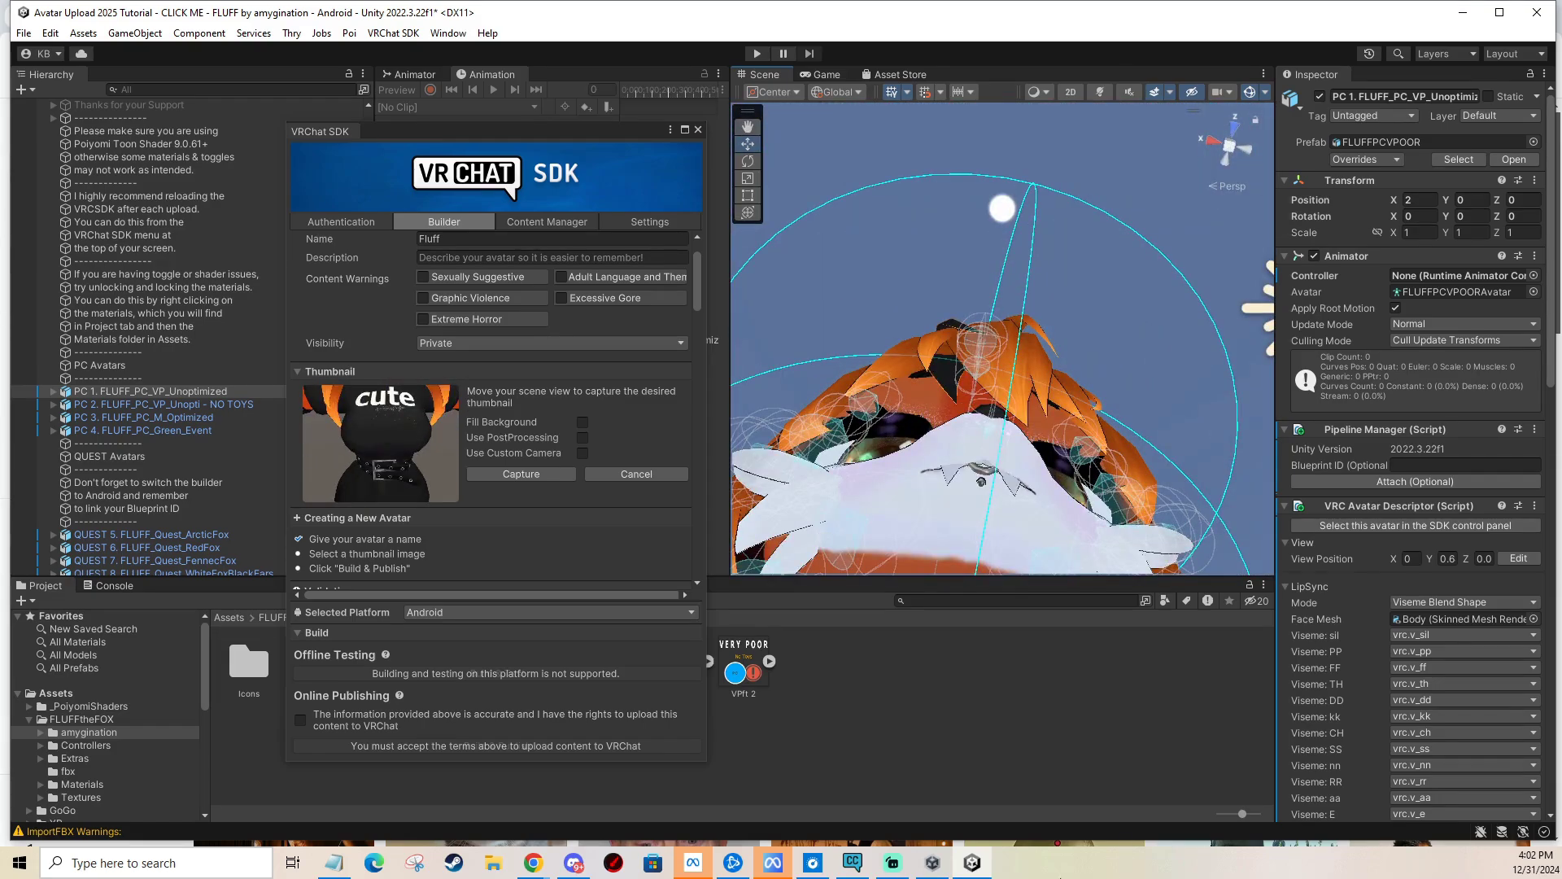
pyautogui.rightClick(1048, 861)
pyautogui.rightClick(1032, 732)
pyautogui.press('alt')
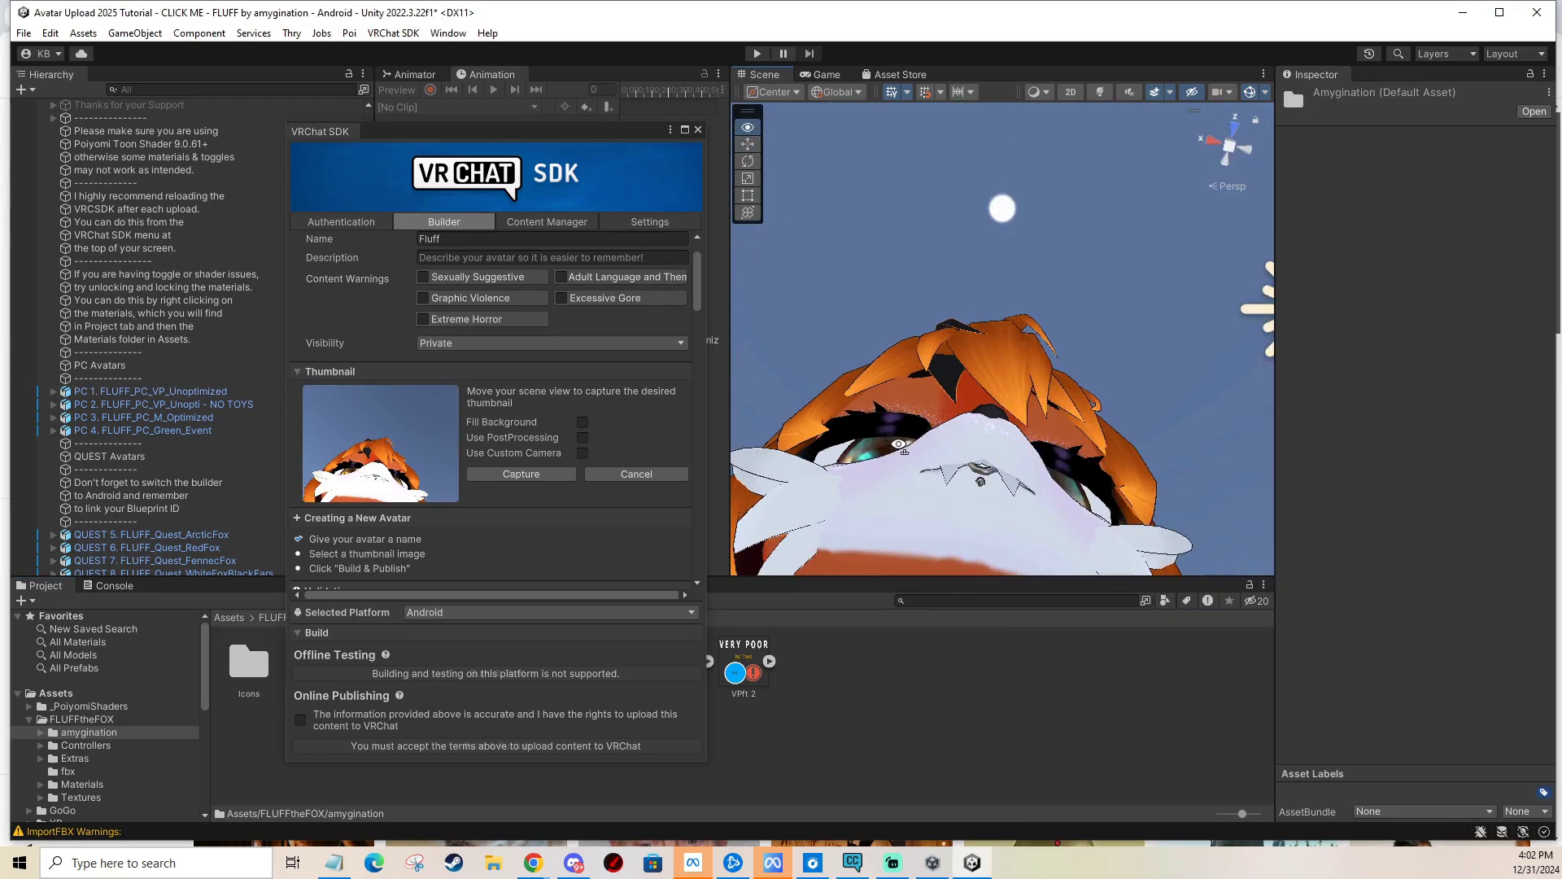
pyautogui.keyDown('alt'); pyautogui.moveTo(898, 444); pyautogui.dragTo(1060, 398); pyautogui.keyUp('alt')
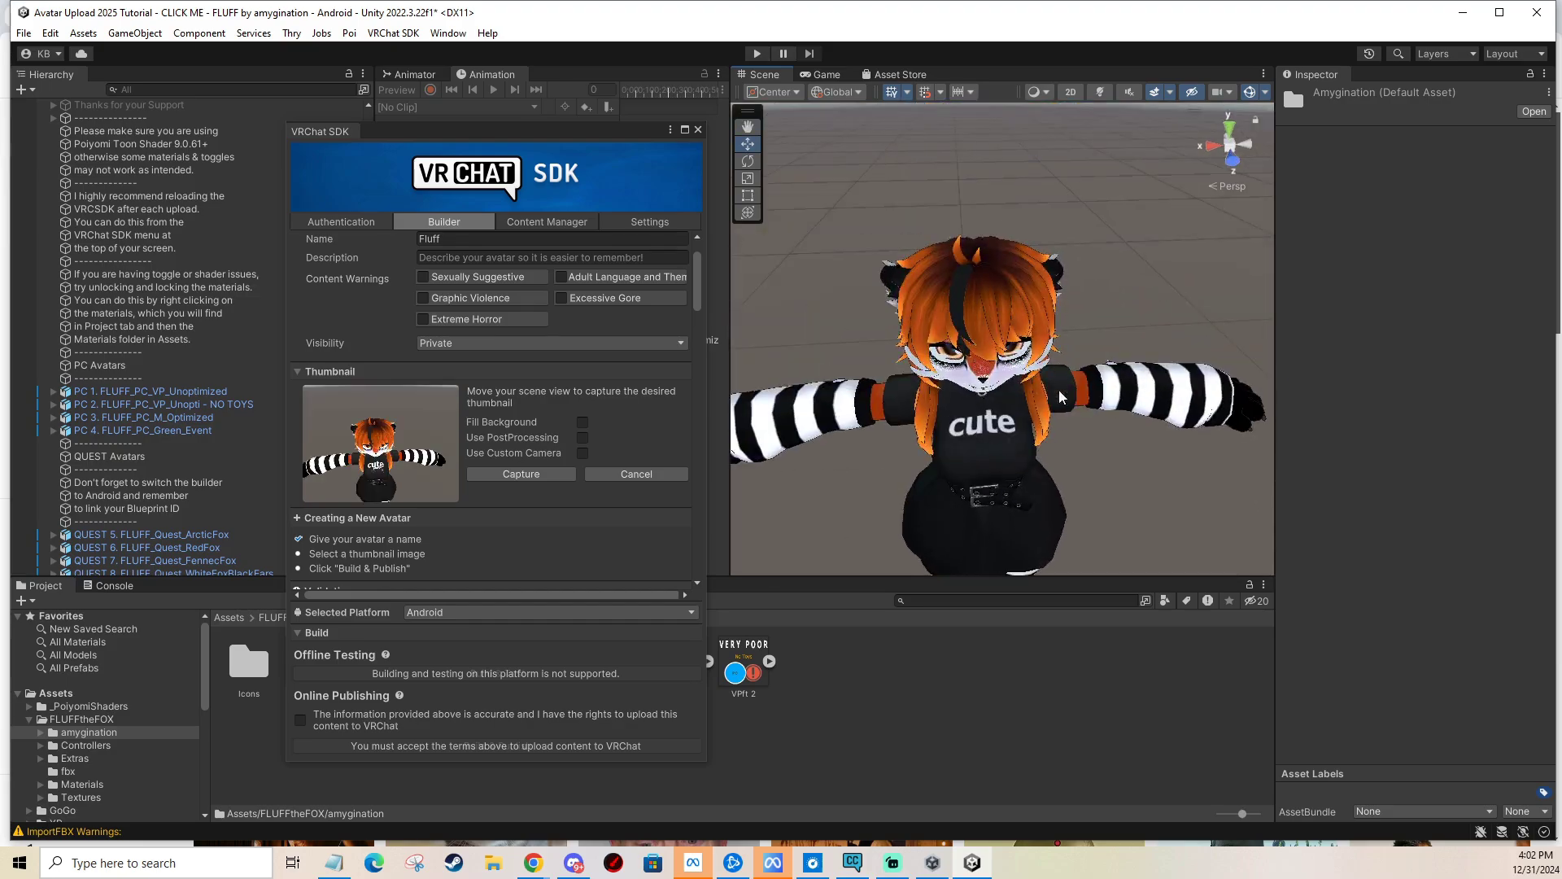
pyautogui.scroll(10, 1062, 395)
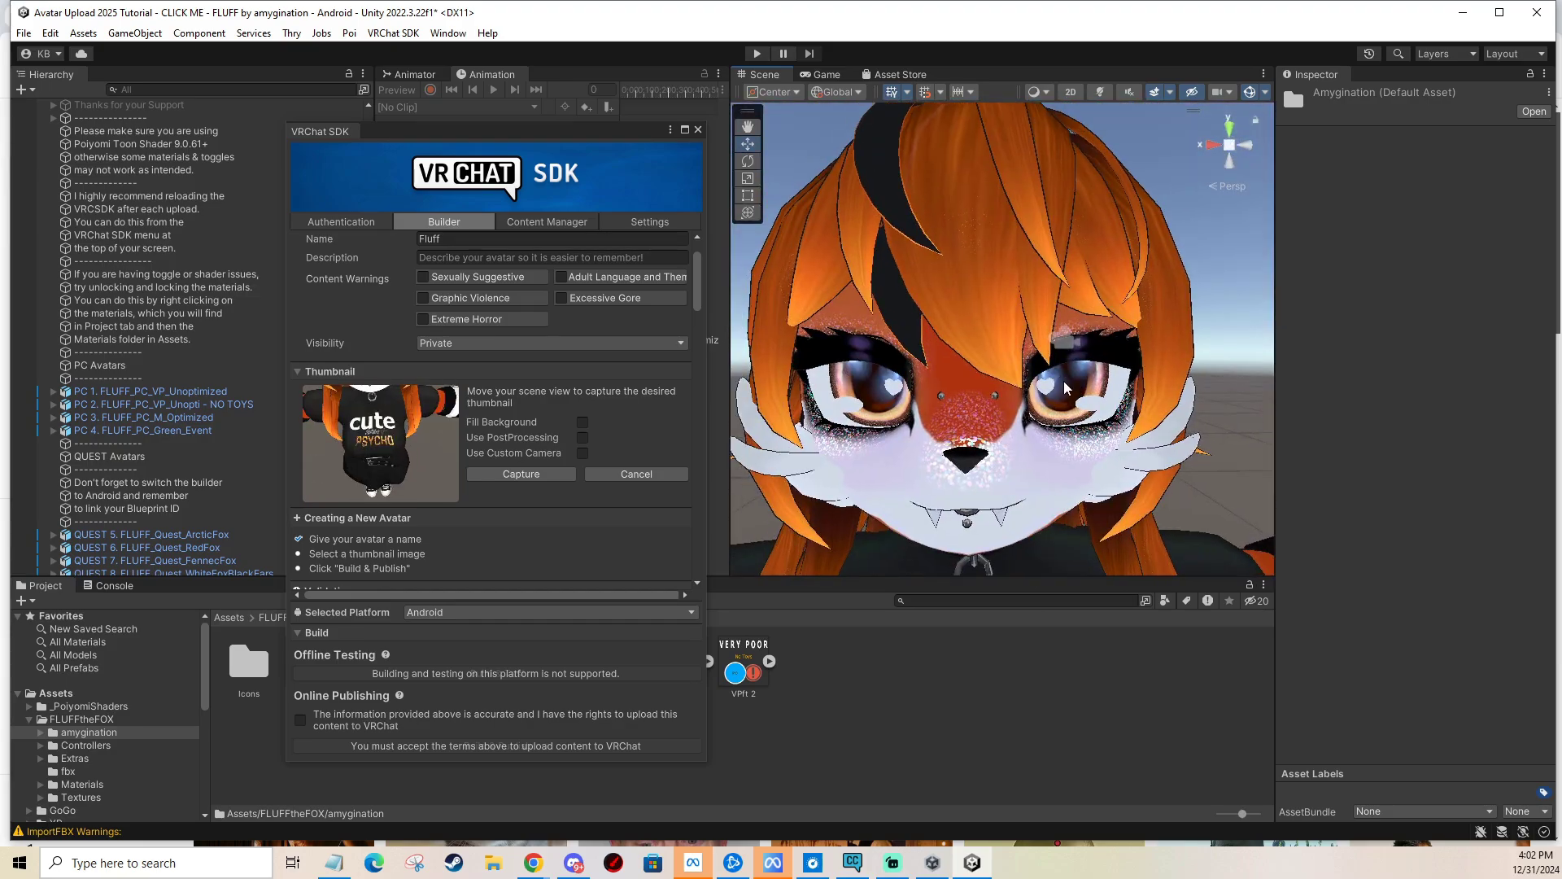
pyautogui.scroll(-10, 1066, 388)
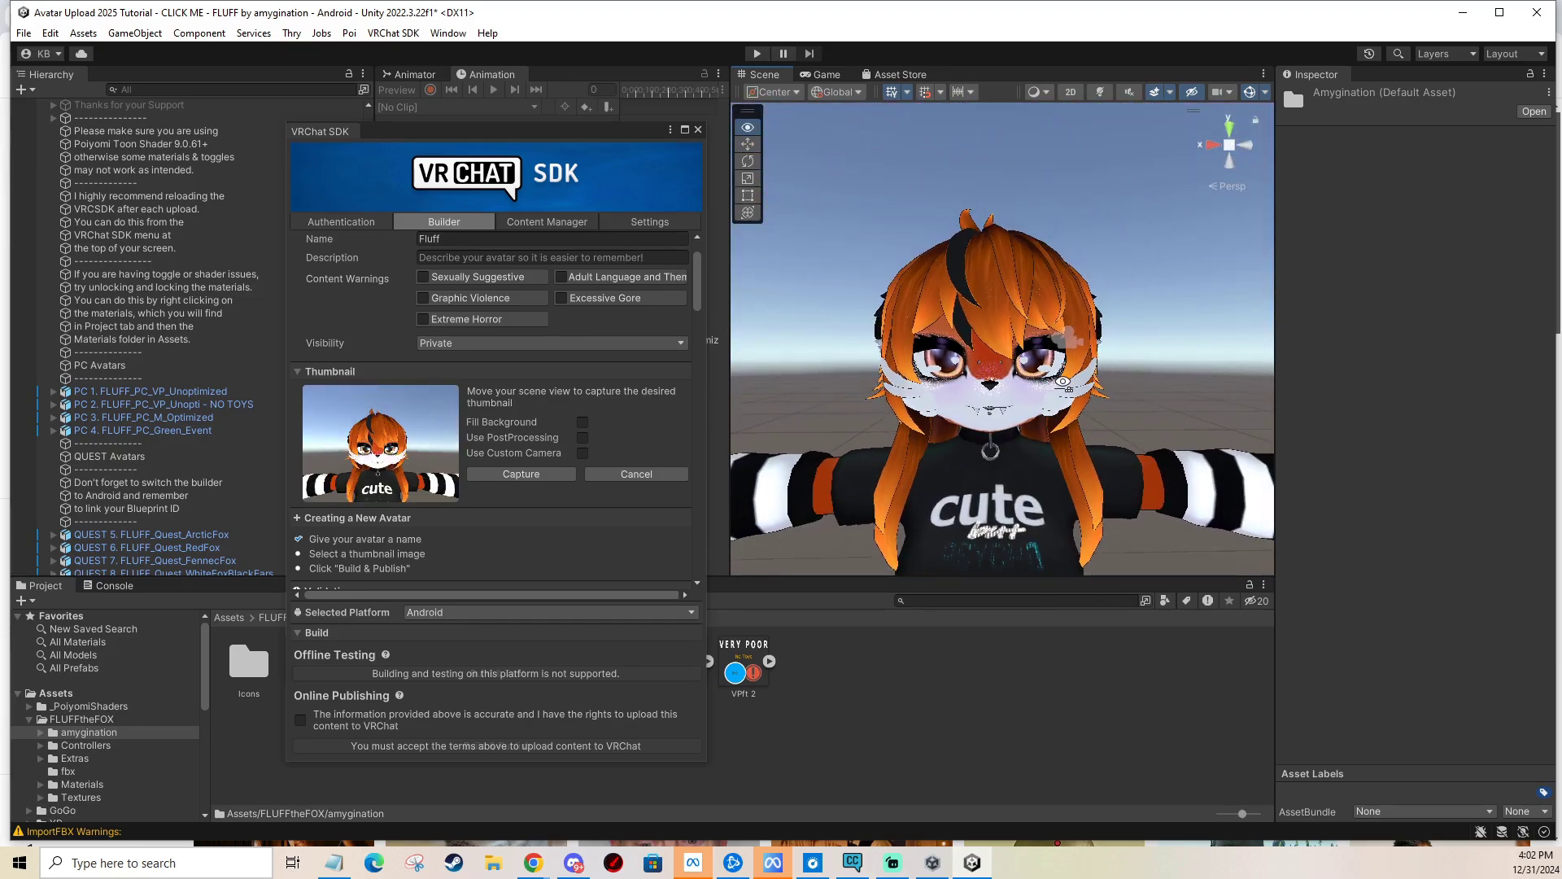
# Enable Fill Background for a black backdrop and widen the Scene view onto the avatar's torso.
pyautogui.click(582, 421)
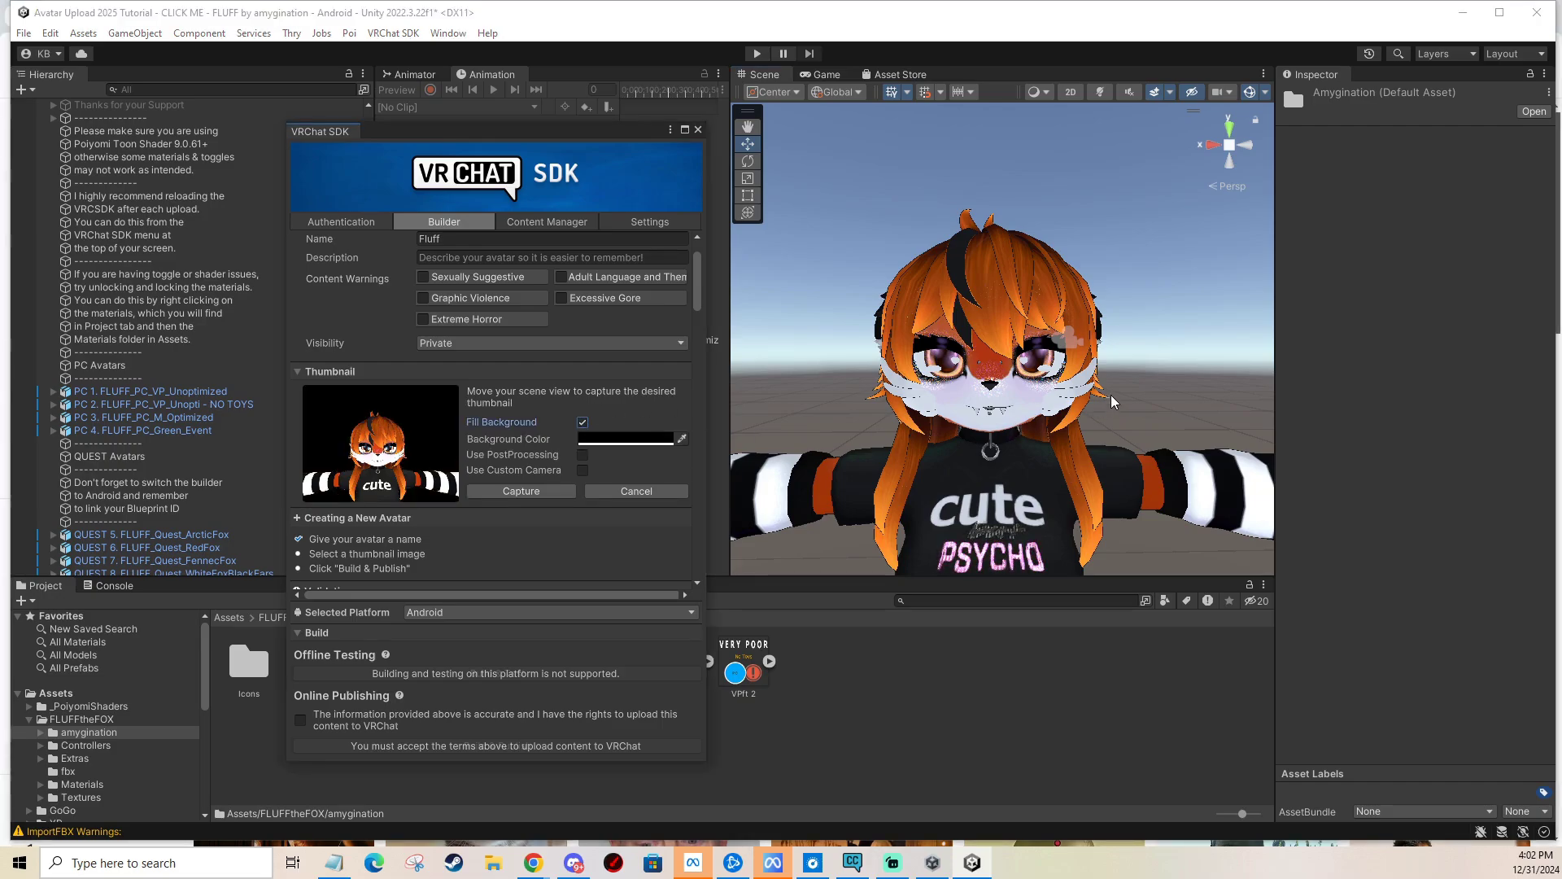
pyautogui.moveTo(1275, 192); pyautogui.dragTo(1317, 194)
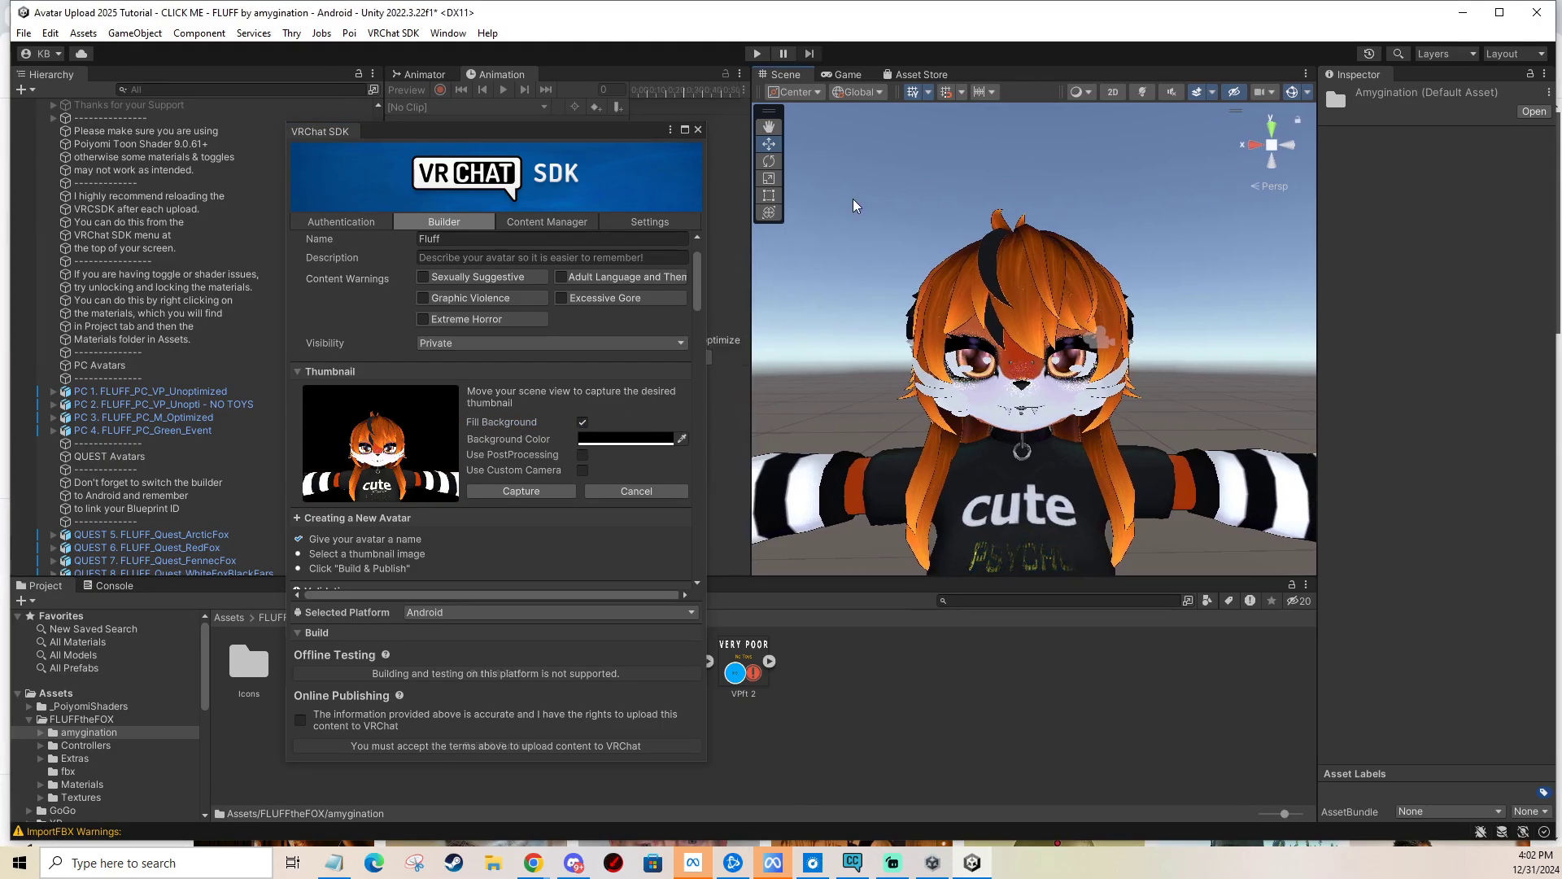
pyautogui.moveTo(748, 249); pyautogui.dragTo(680, 248)
pyautogui.click(1261, 91)
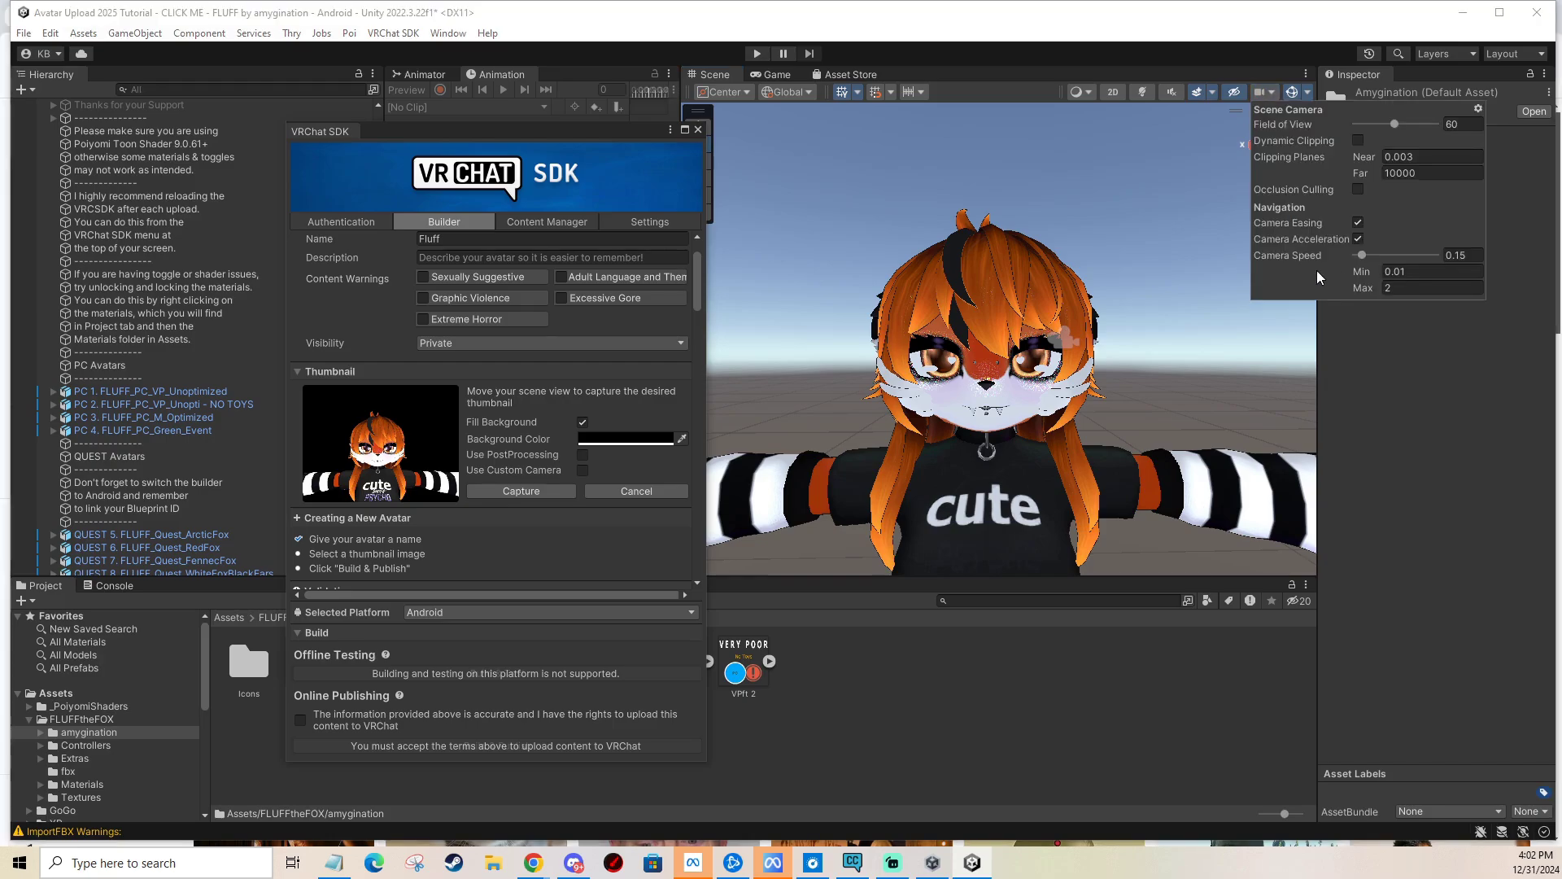
pyautogui.moveTo(1131, 488); pyautogui.dragTo(1071, 338, button='middle')
pyautogui.scroll(-3, 1082, 345)
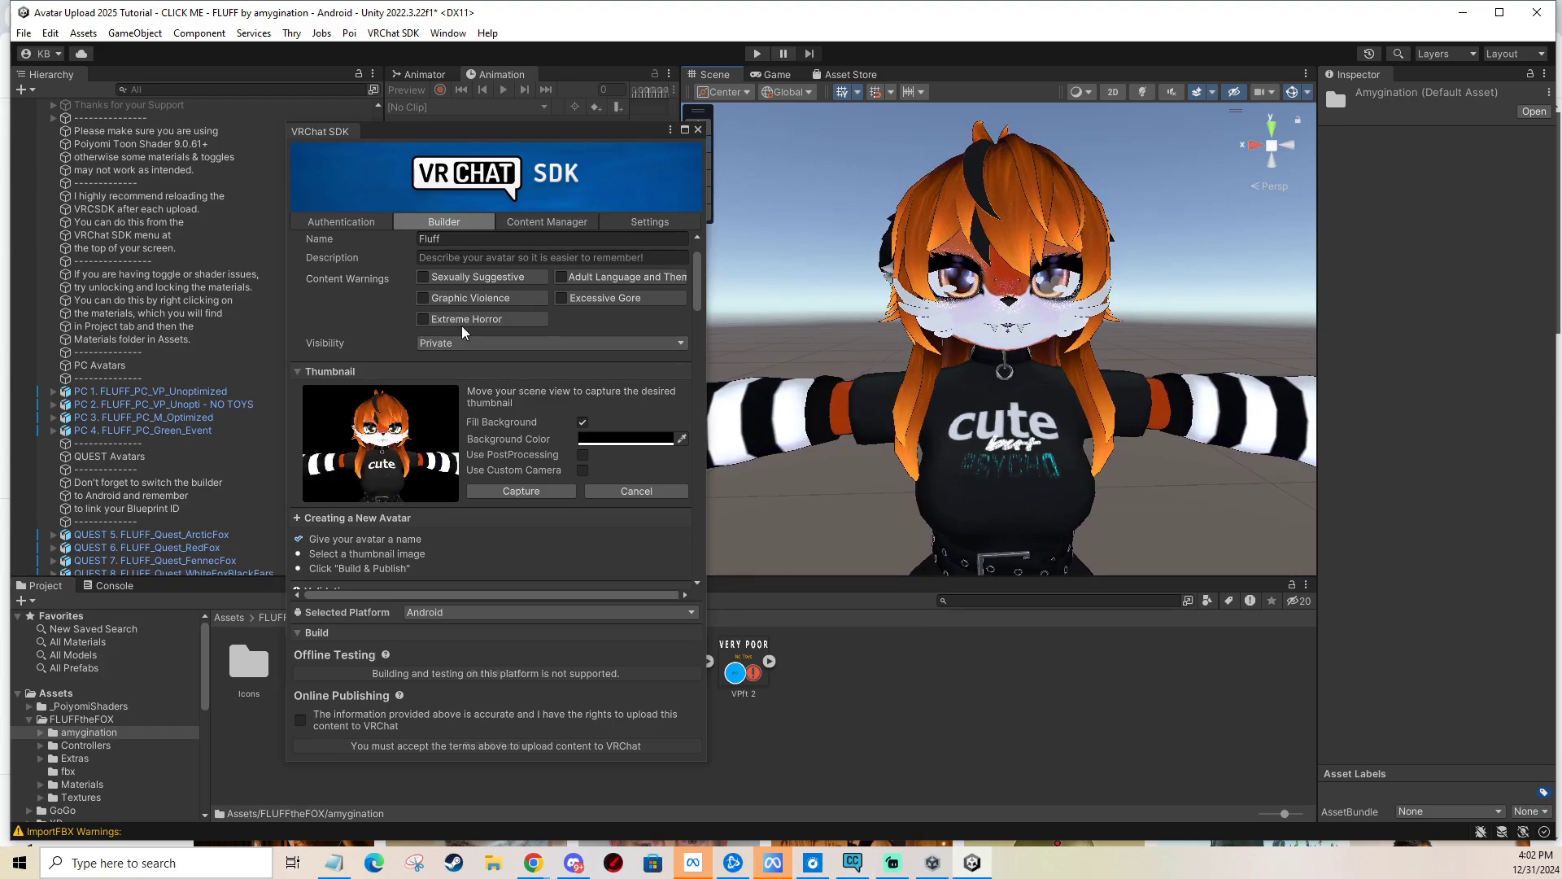
# Capture the framed thumbnail, Auto Fix the mipmap streaming warning, and tick the Online Publishing agreement.
pyautogui.click(506, 490)
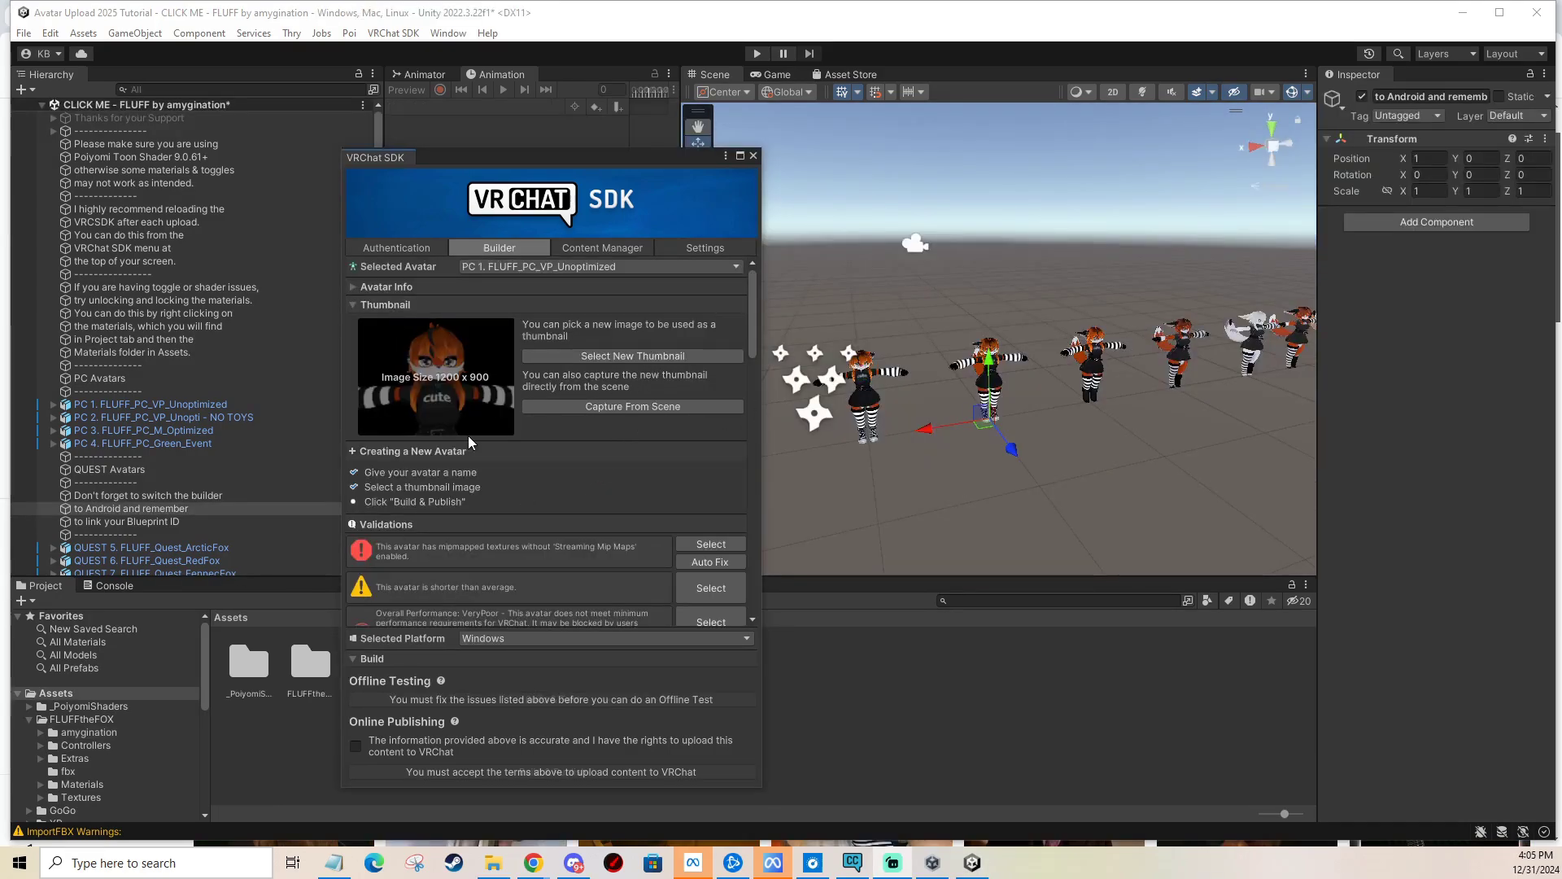
pyautogui.scroll(-5, 548, 480)
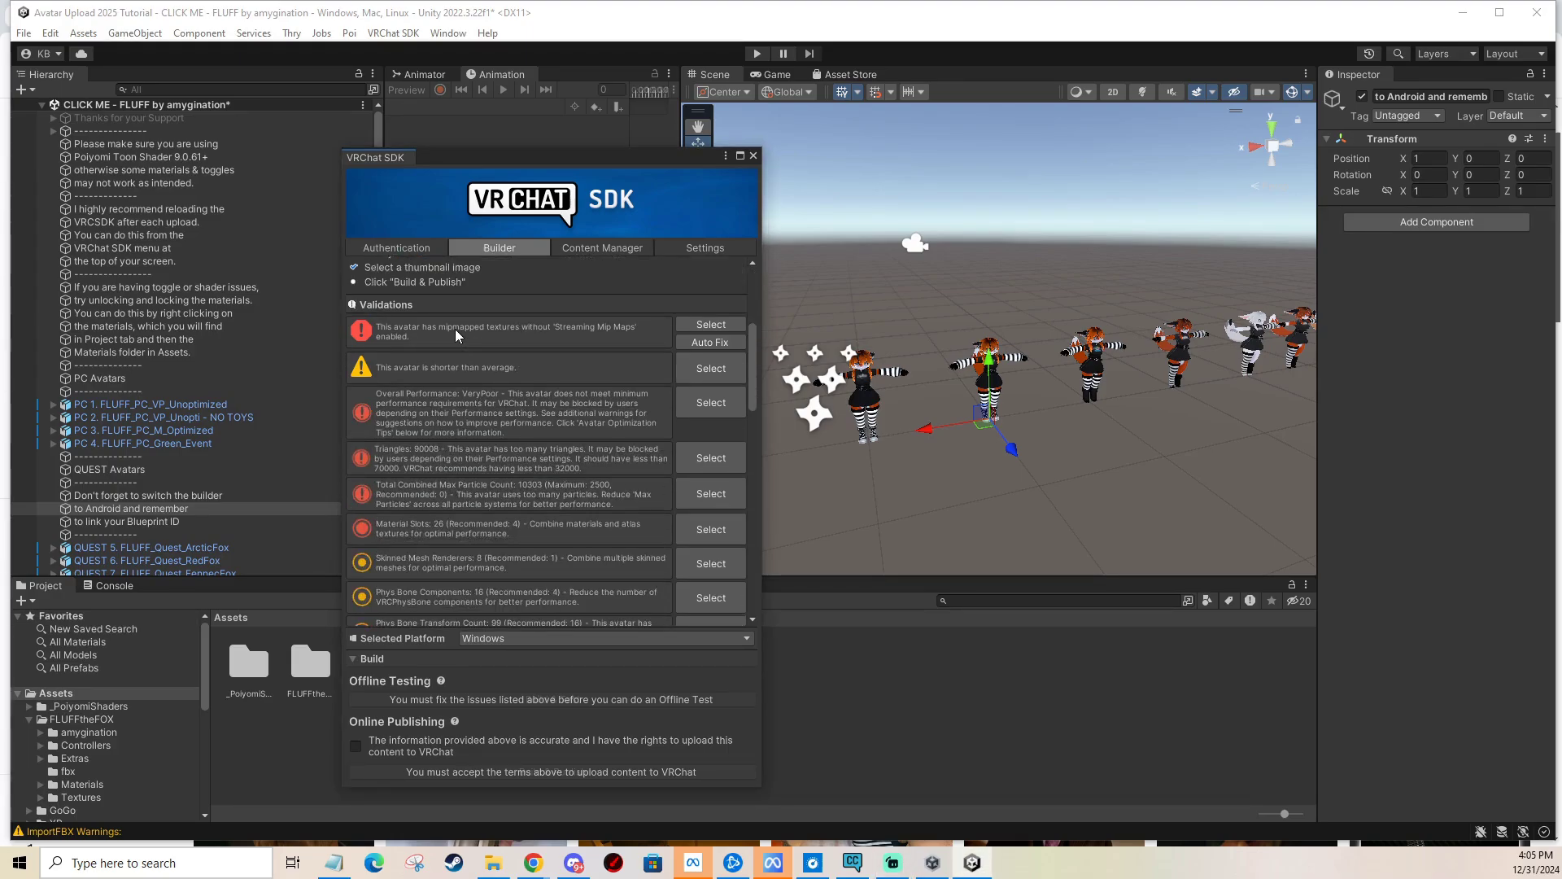
pyautogui.click(707, 342)
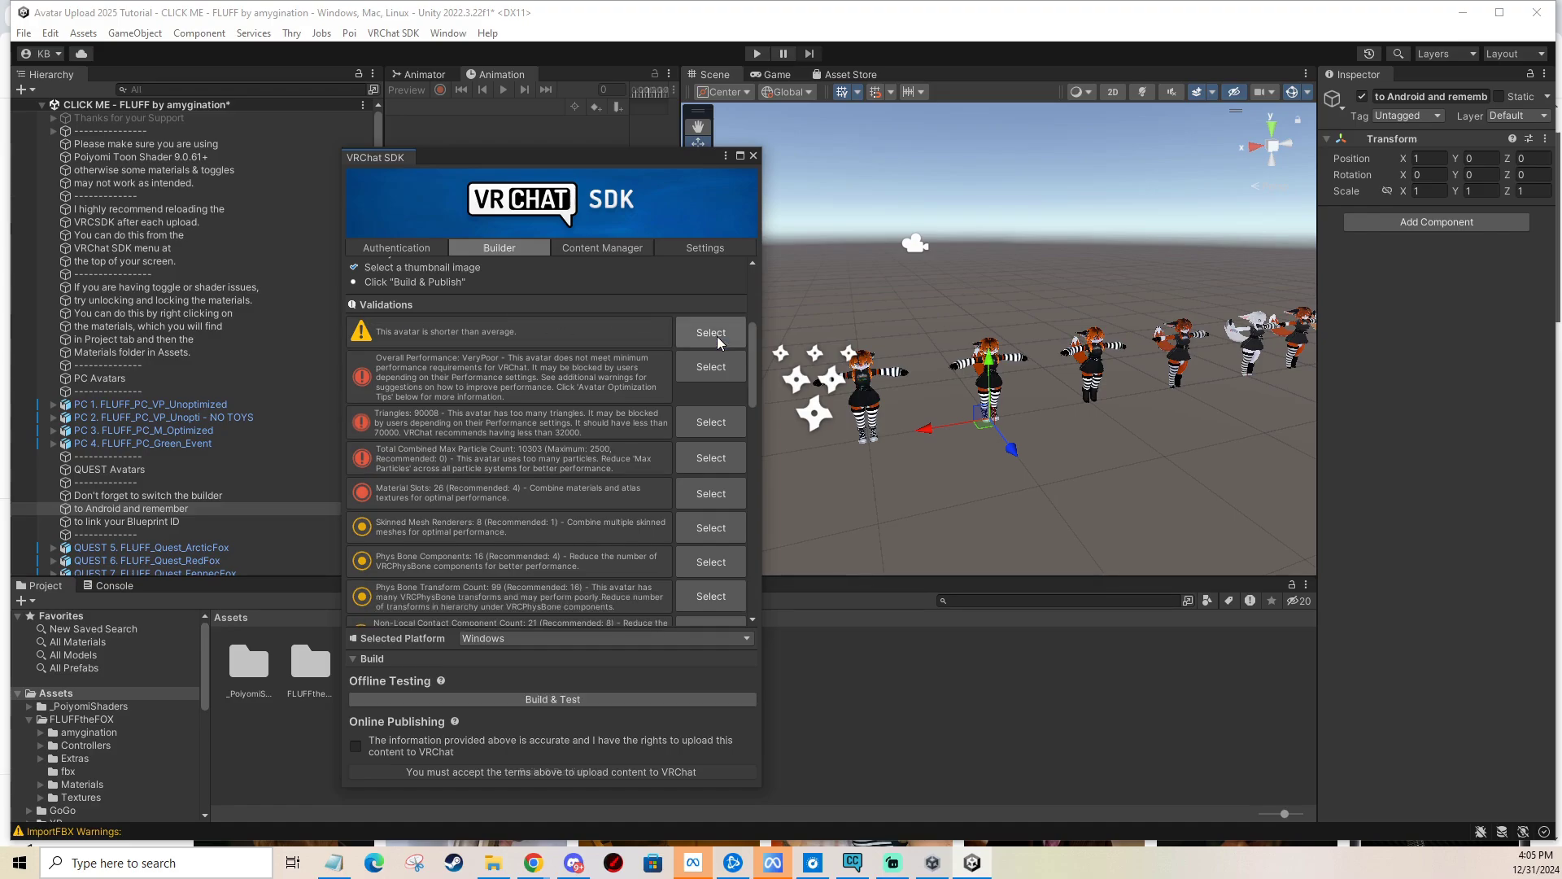
pyautogui.moveTo(609, 154); pyautogui.dragTo(632, 160)
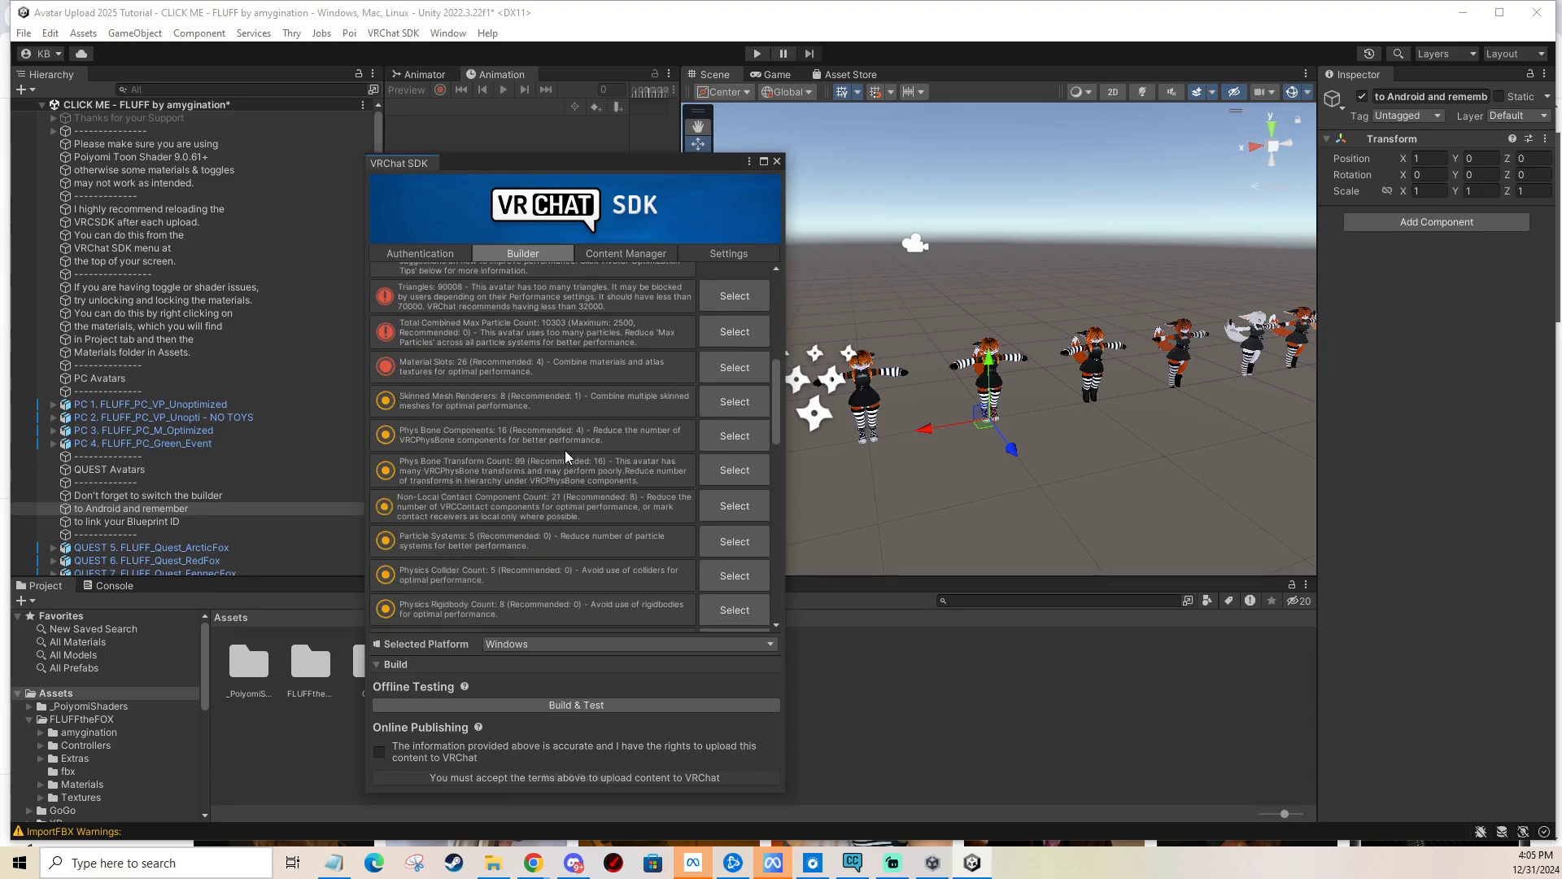
pyautogui.scroll(3, 565, 451)
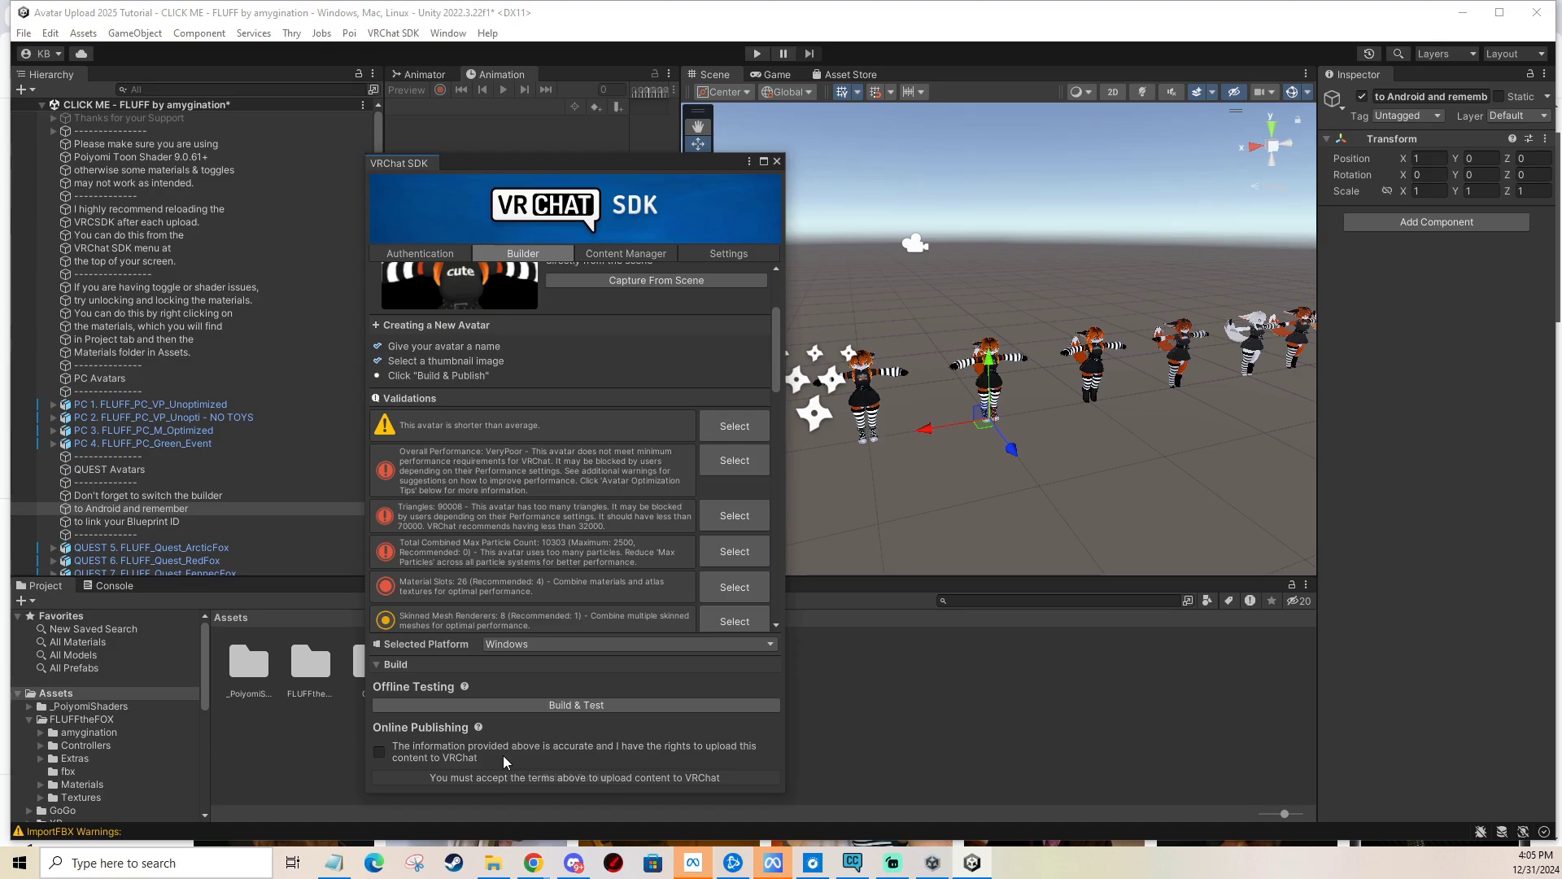
pyautogui.click(378, 752)
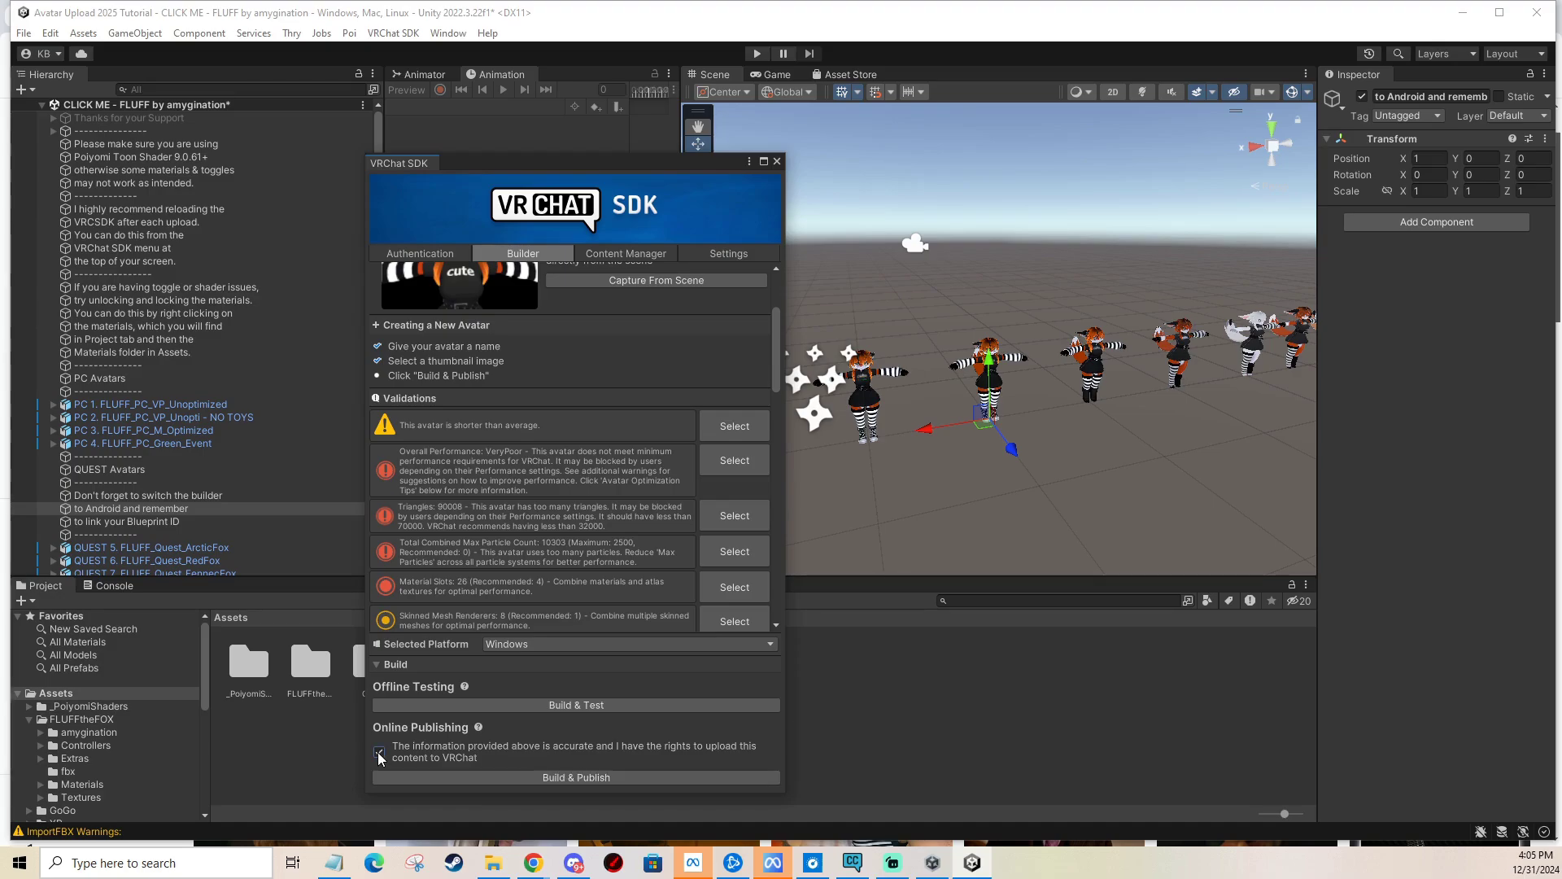
# Build & Publish the avatar, choosing Yes (Recommended) in the Thry Bad Lighting Fix dialog.
pyautogui.click(511, 776)
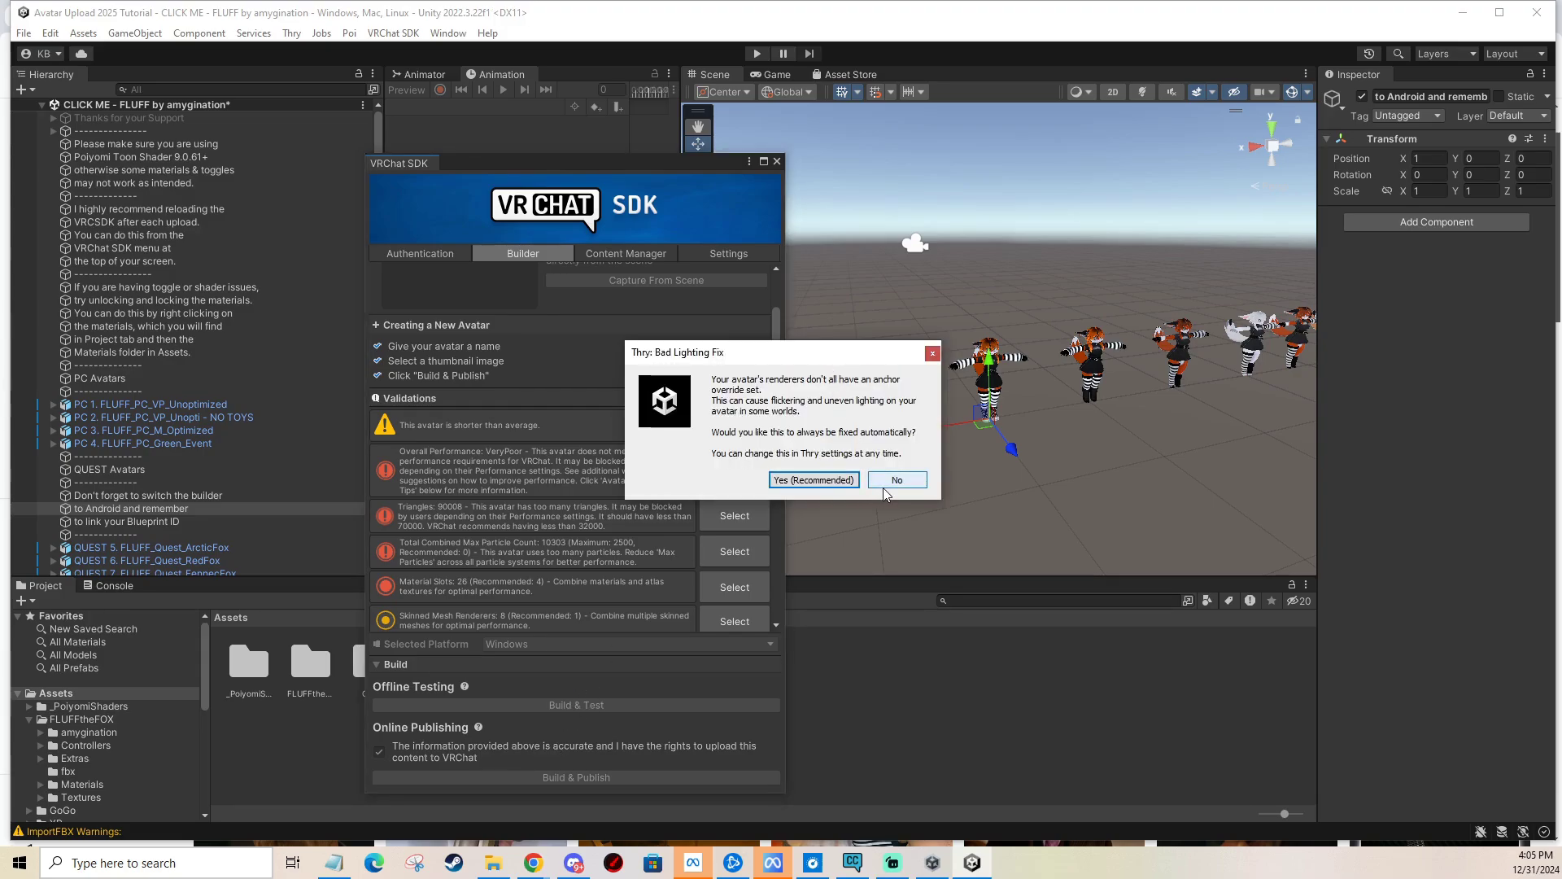
pyautogui.click(797, 480)
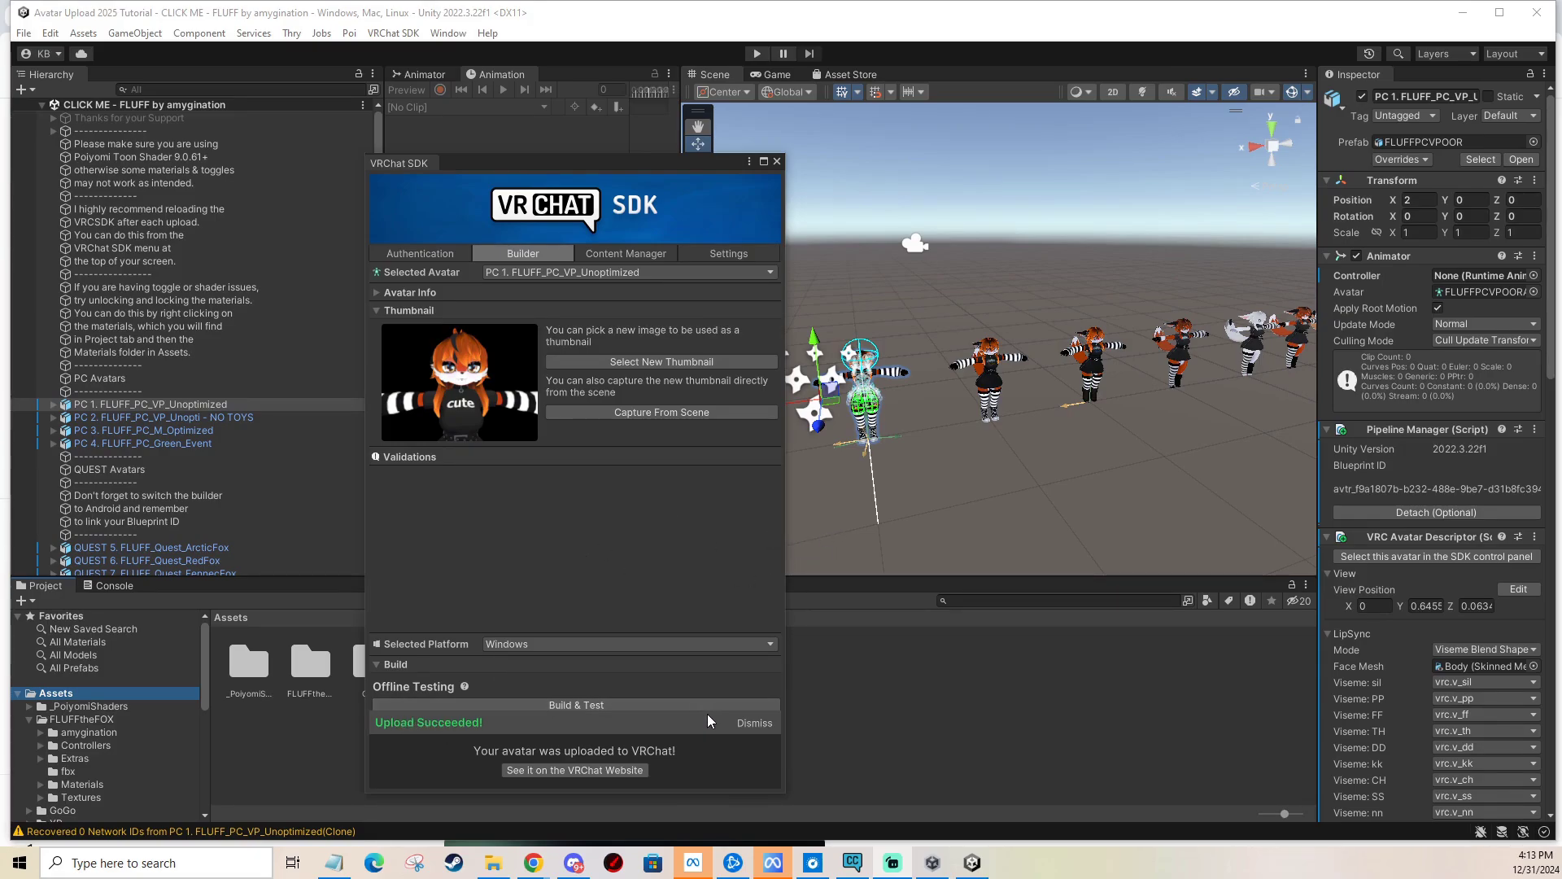
# Dismiss the success message and expand Avatar Info, confirming Version 2 on Windows.
pyautogui.click(759, 723)
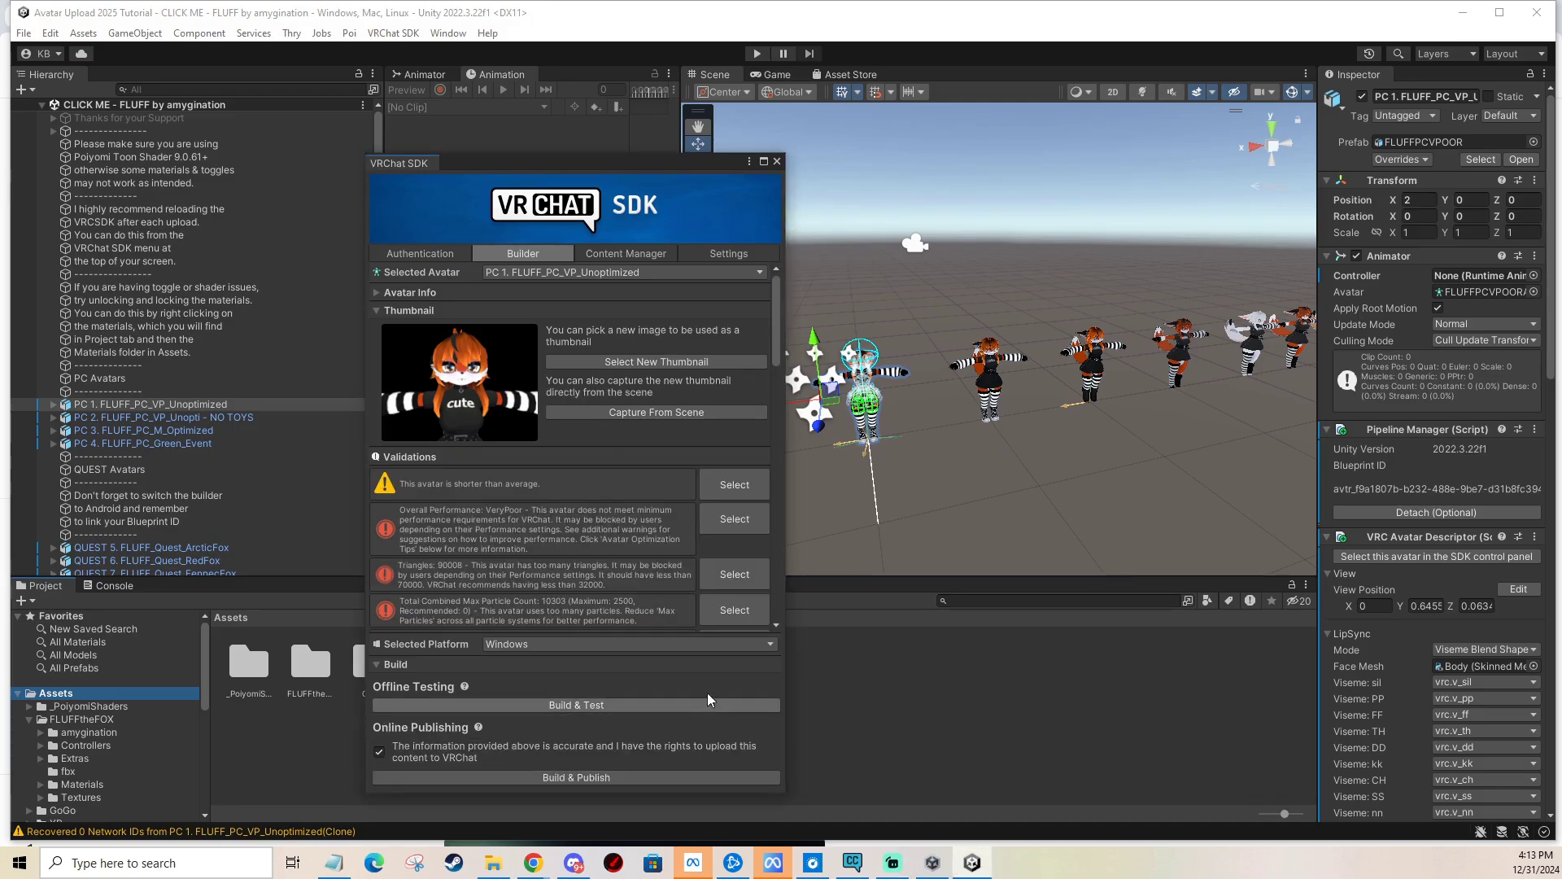
pyautogui.click(381, 295)
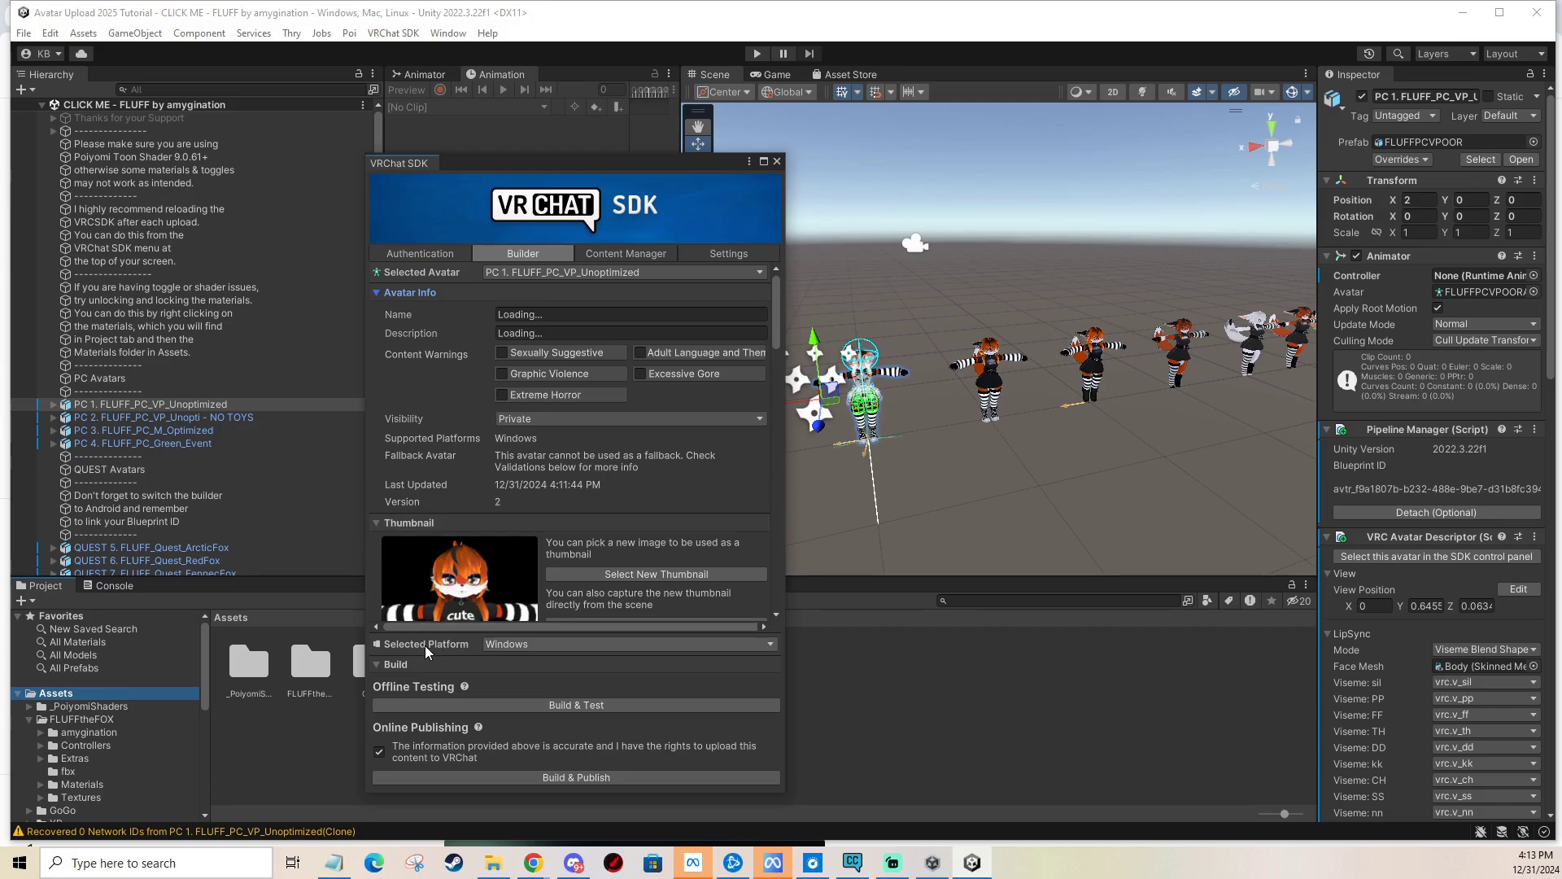
pyautogui.click(494, 645)
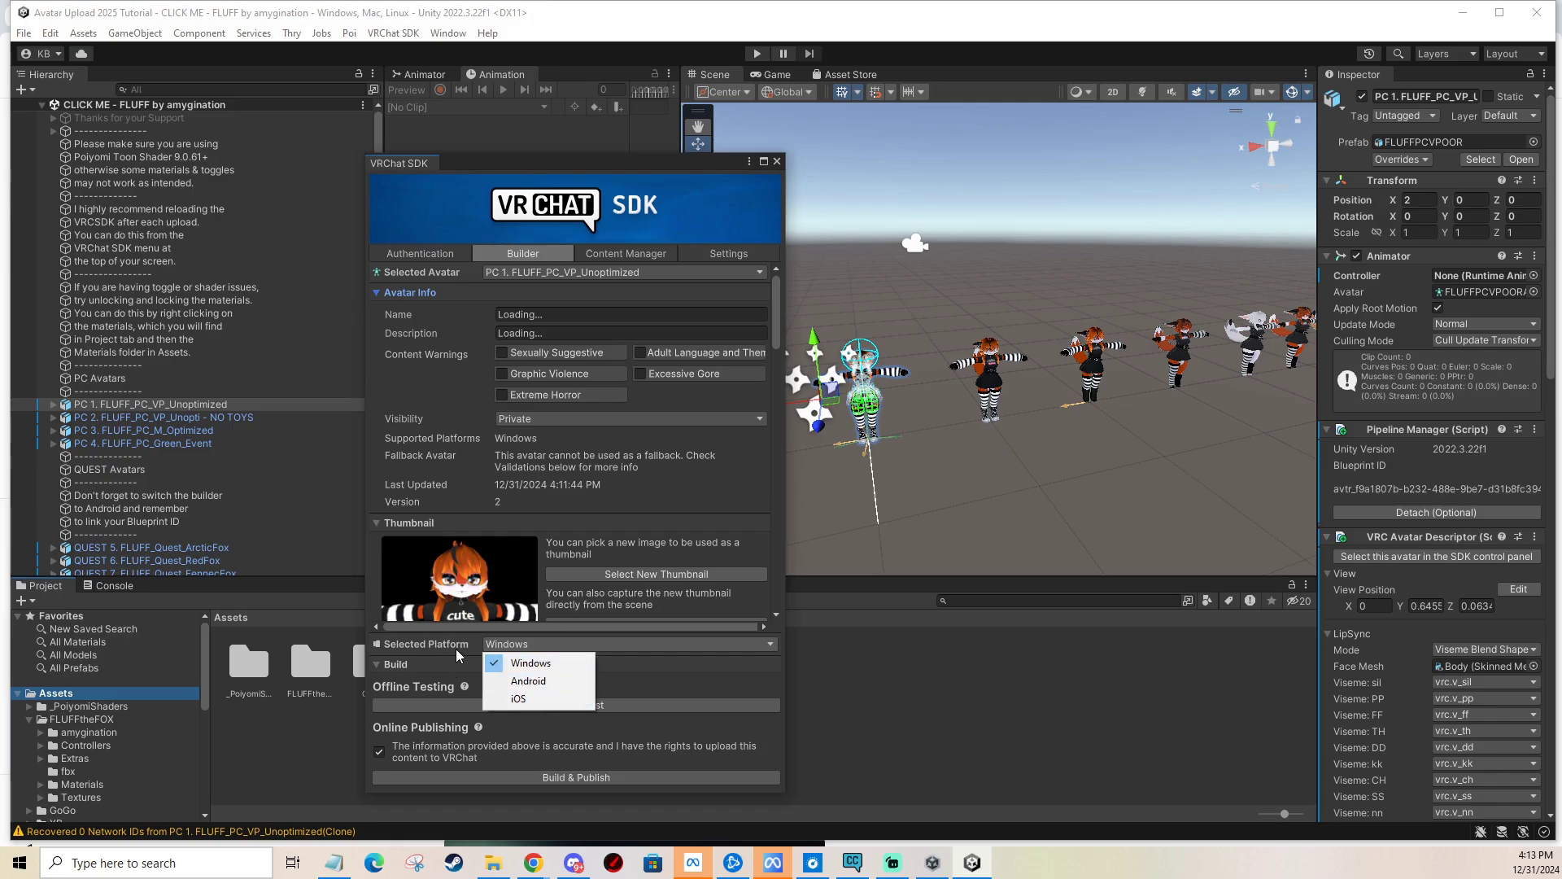
pyautogui.click(456, 650)
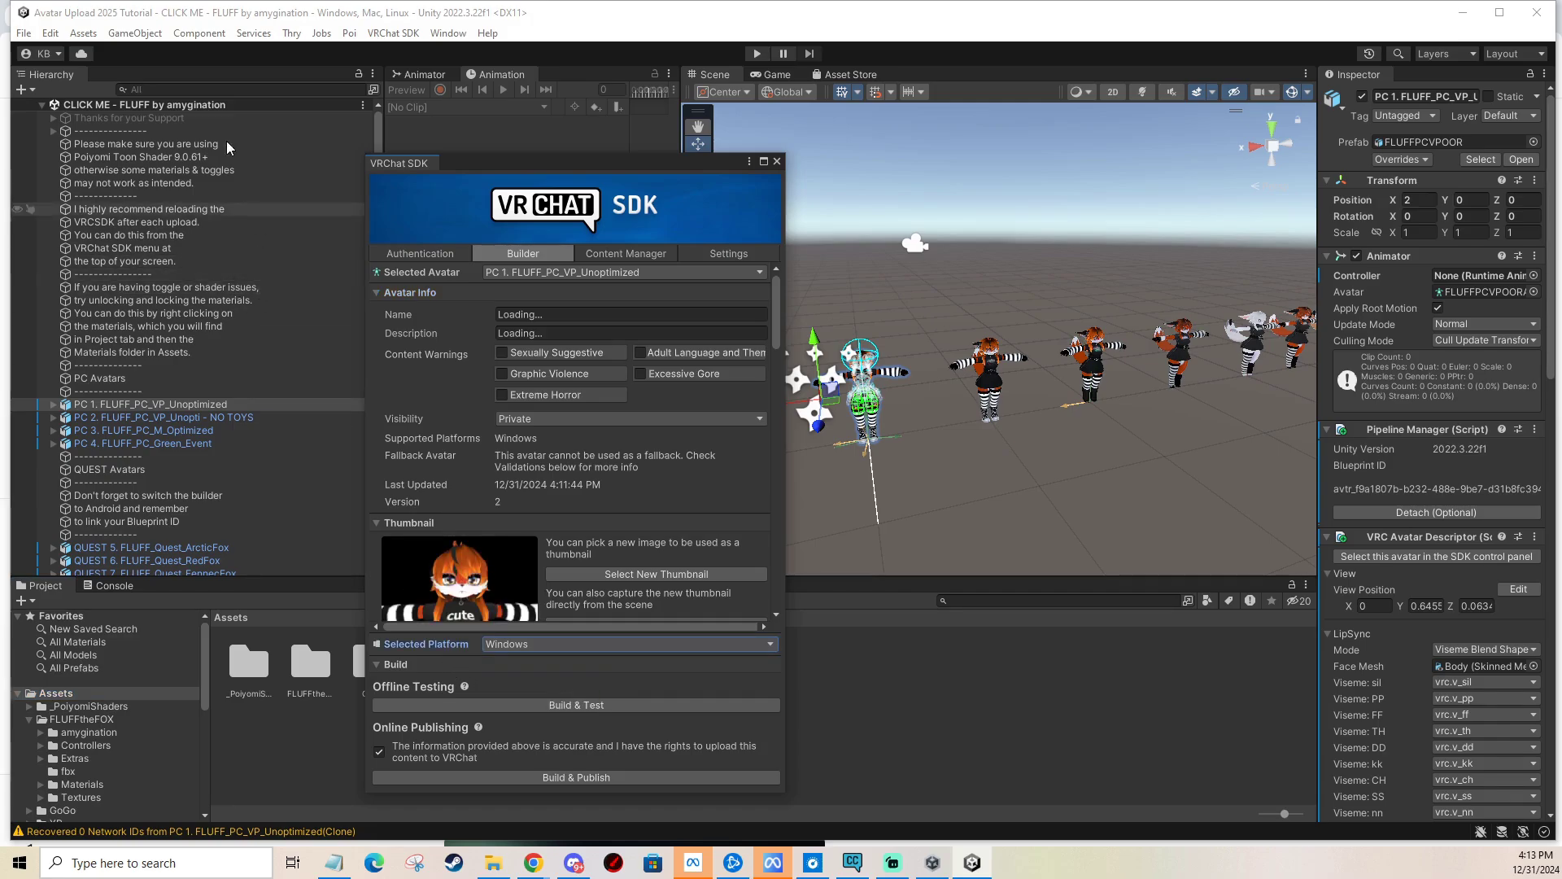
# Open Build Settings from the File menu and select the Android platform.
pyautogui.click(24, 35)
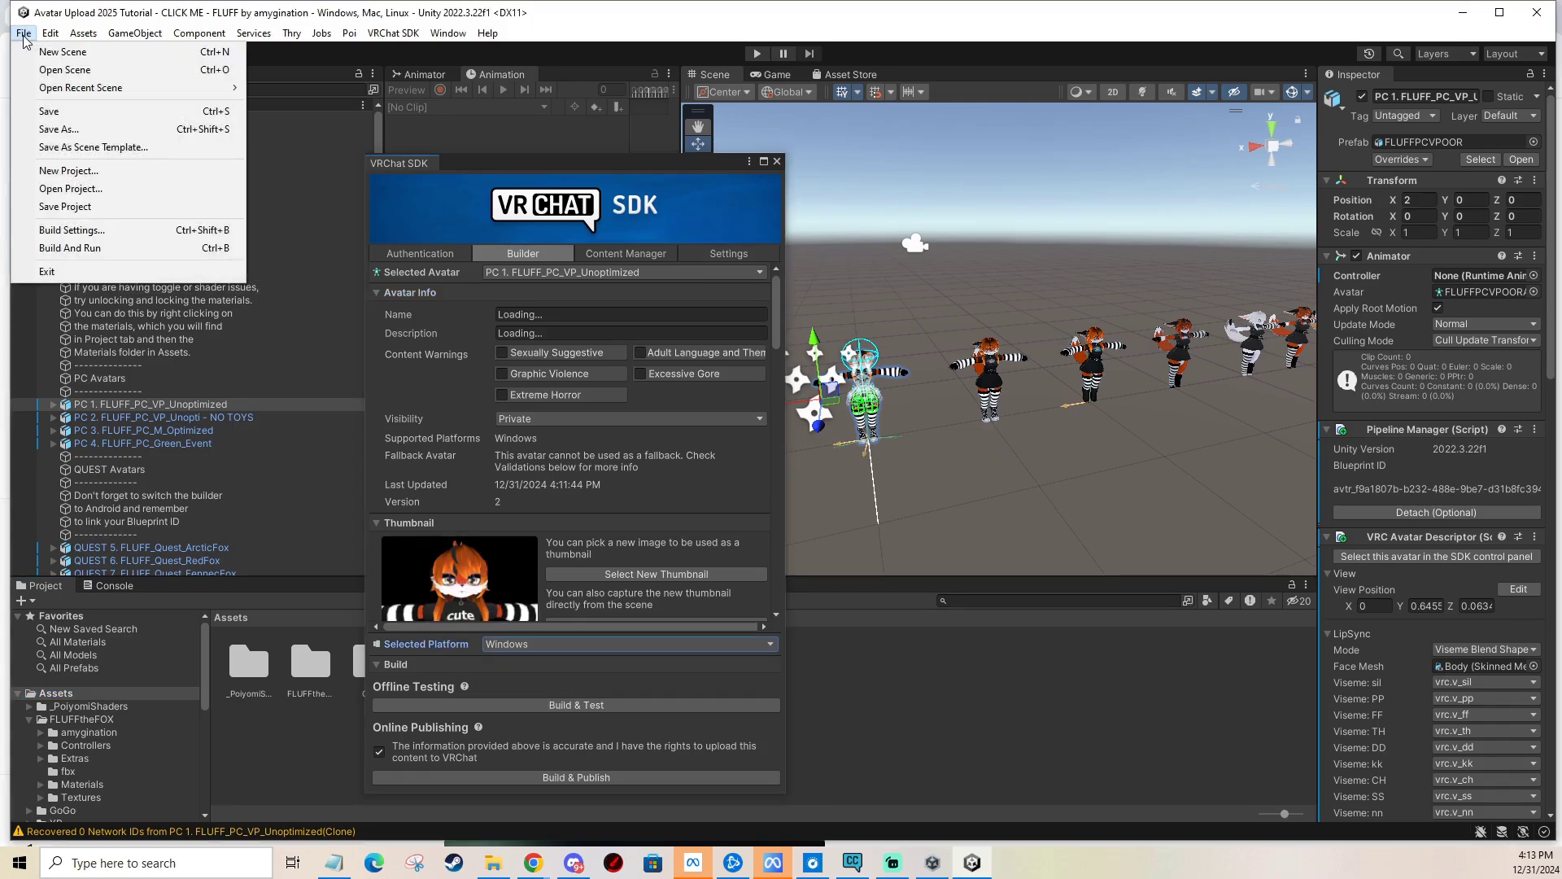
pyautogui.click(65, 231)
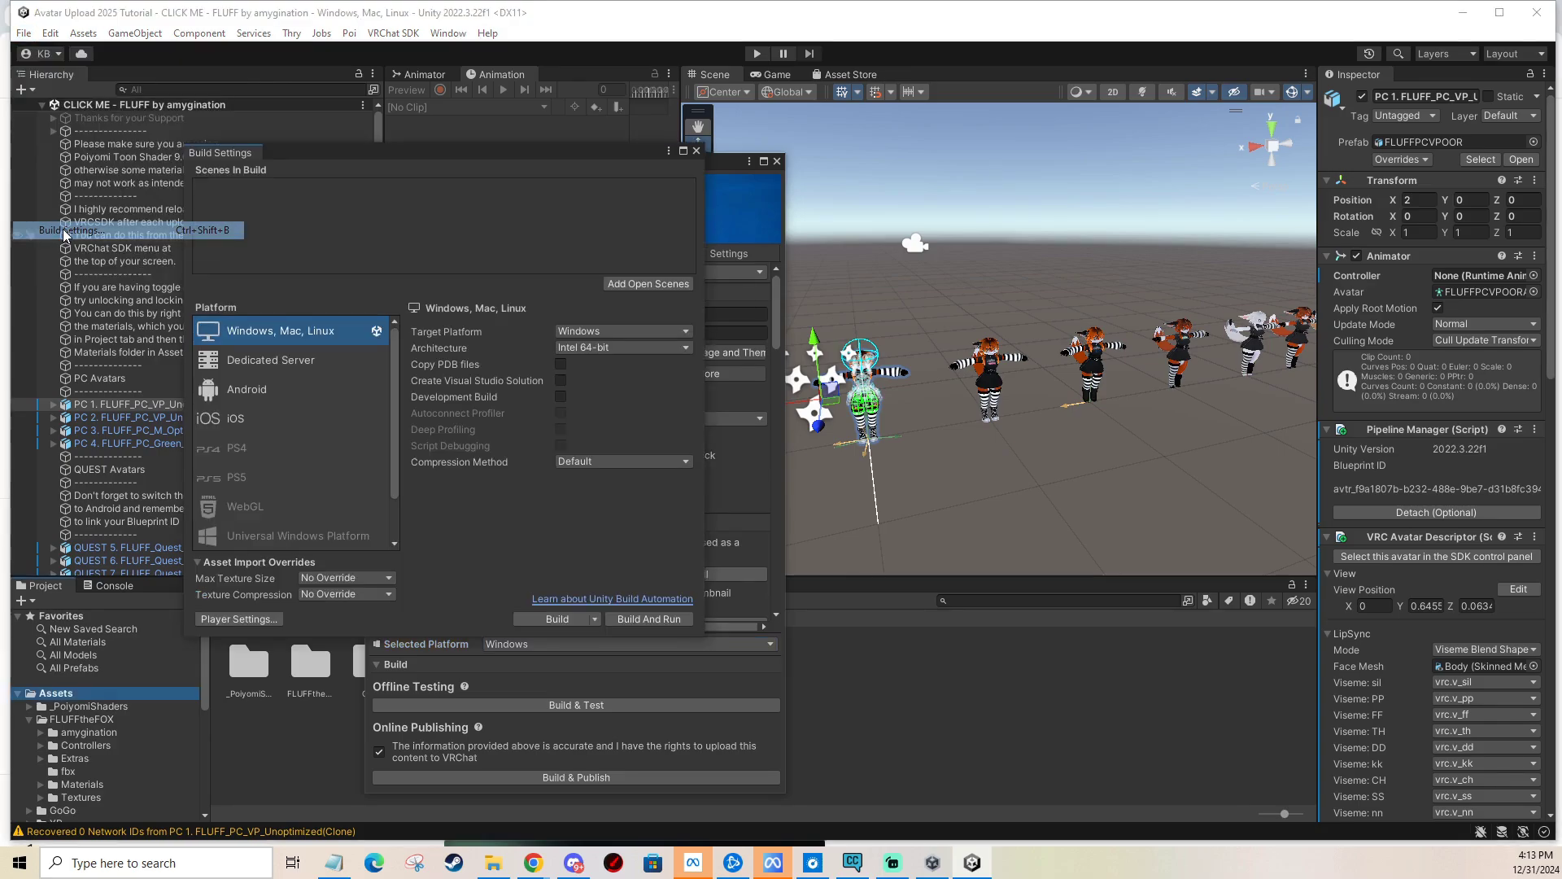
pyautogui.click(248, 390)
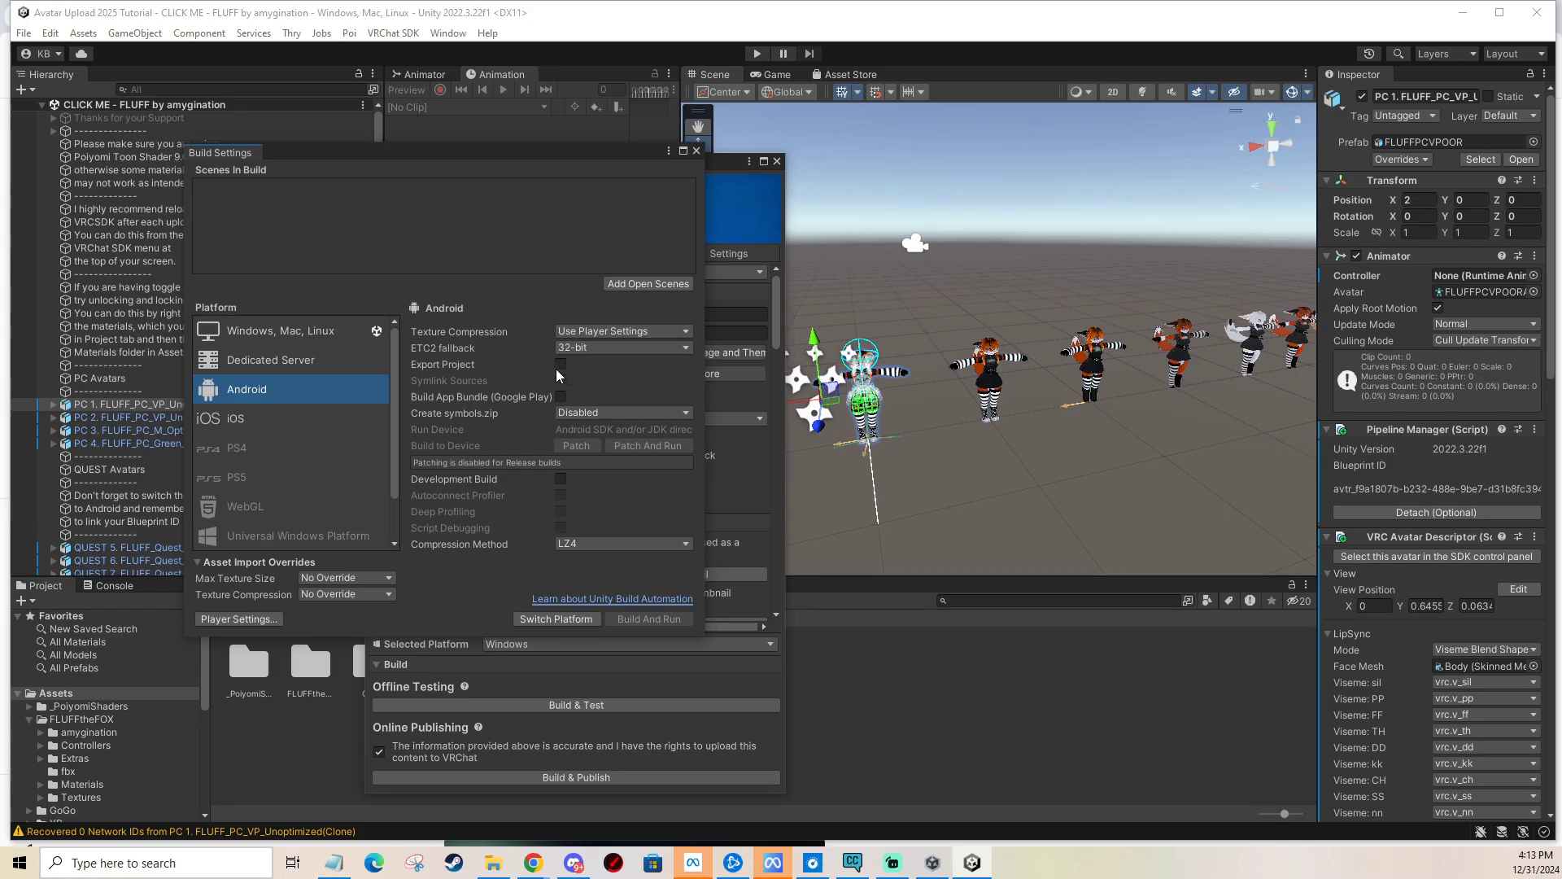
# Confirm in Unity Hub Installs that Android and iOS modules exist, comparing both platforms.
pyautogui.click(936, 865)
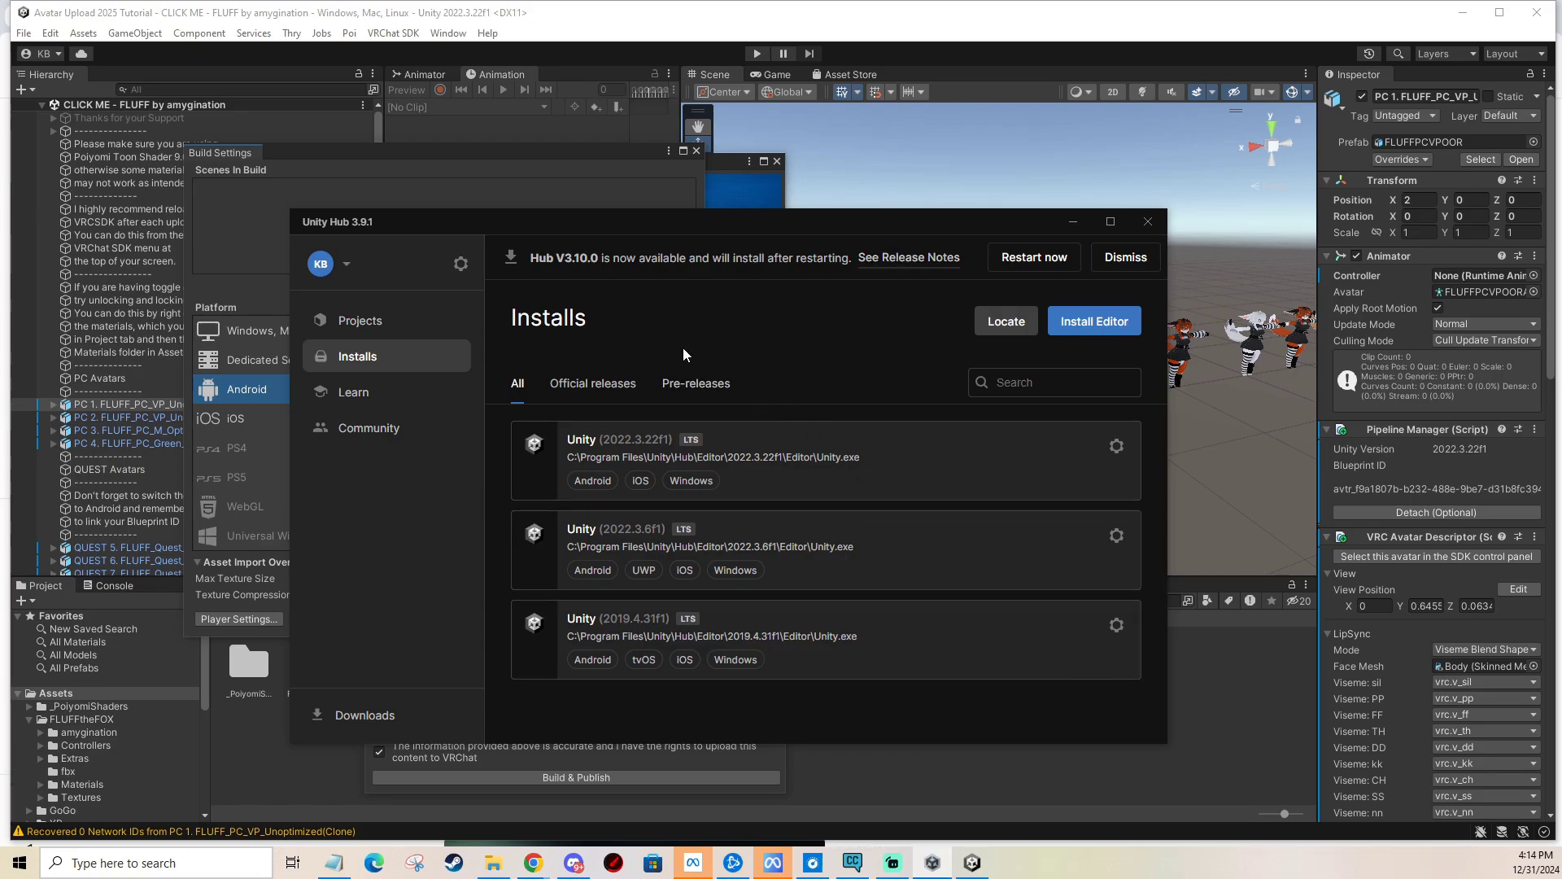
pyautogui.click(547, 155)
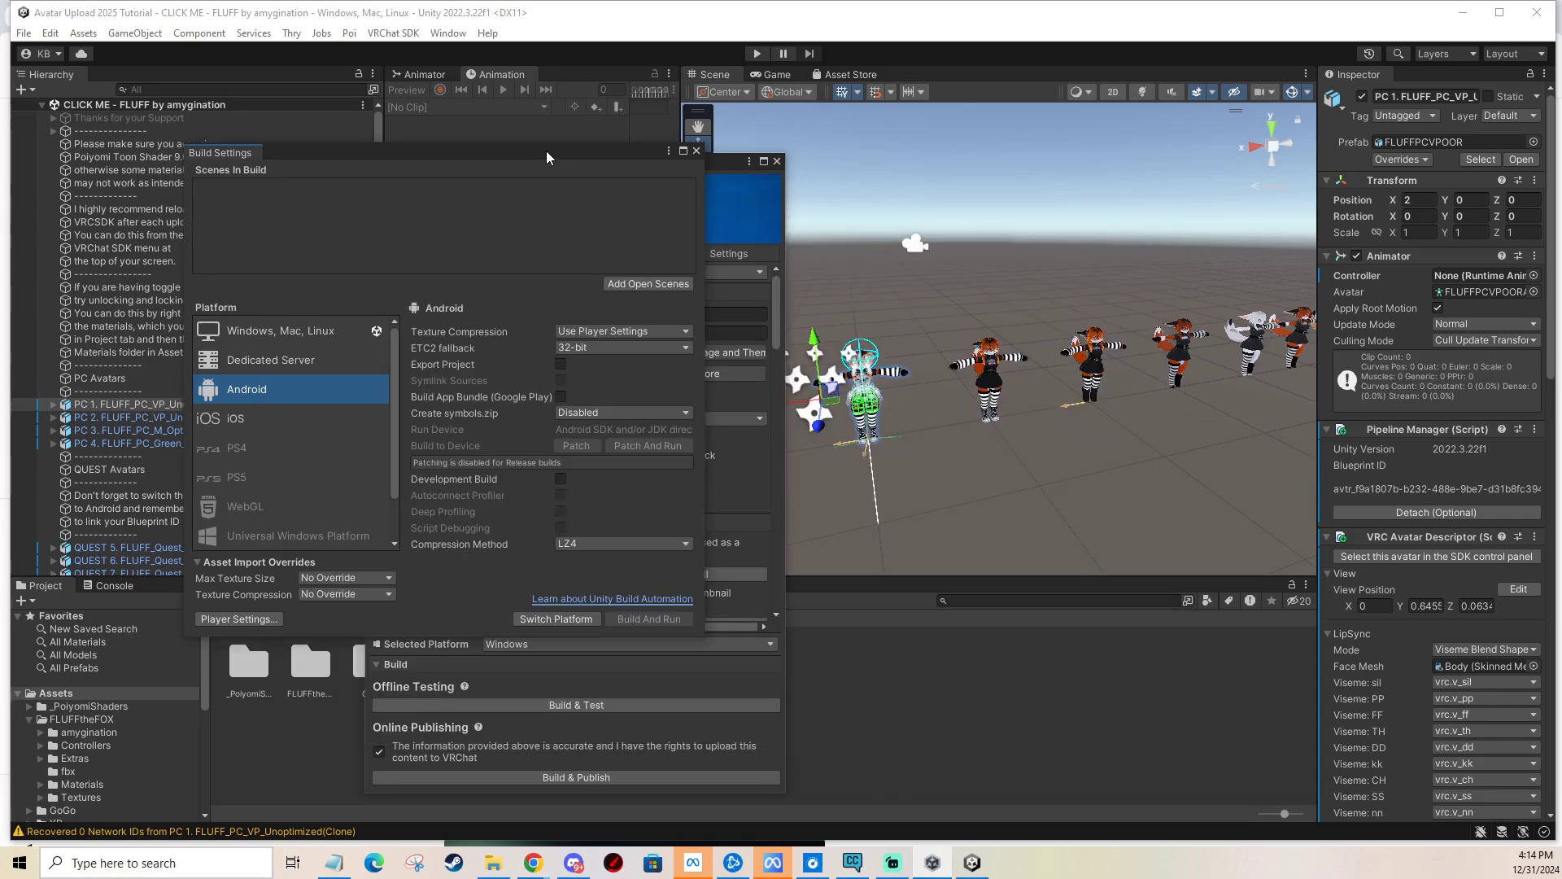
pyautogui.click(236, 420)
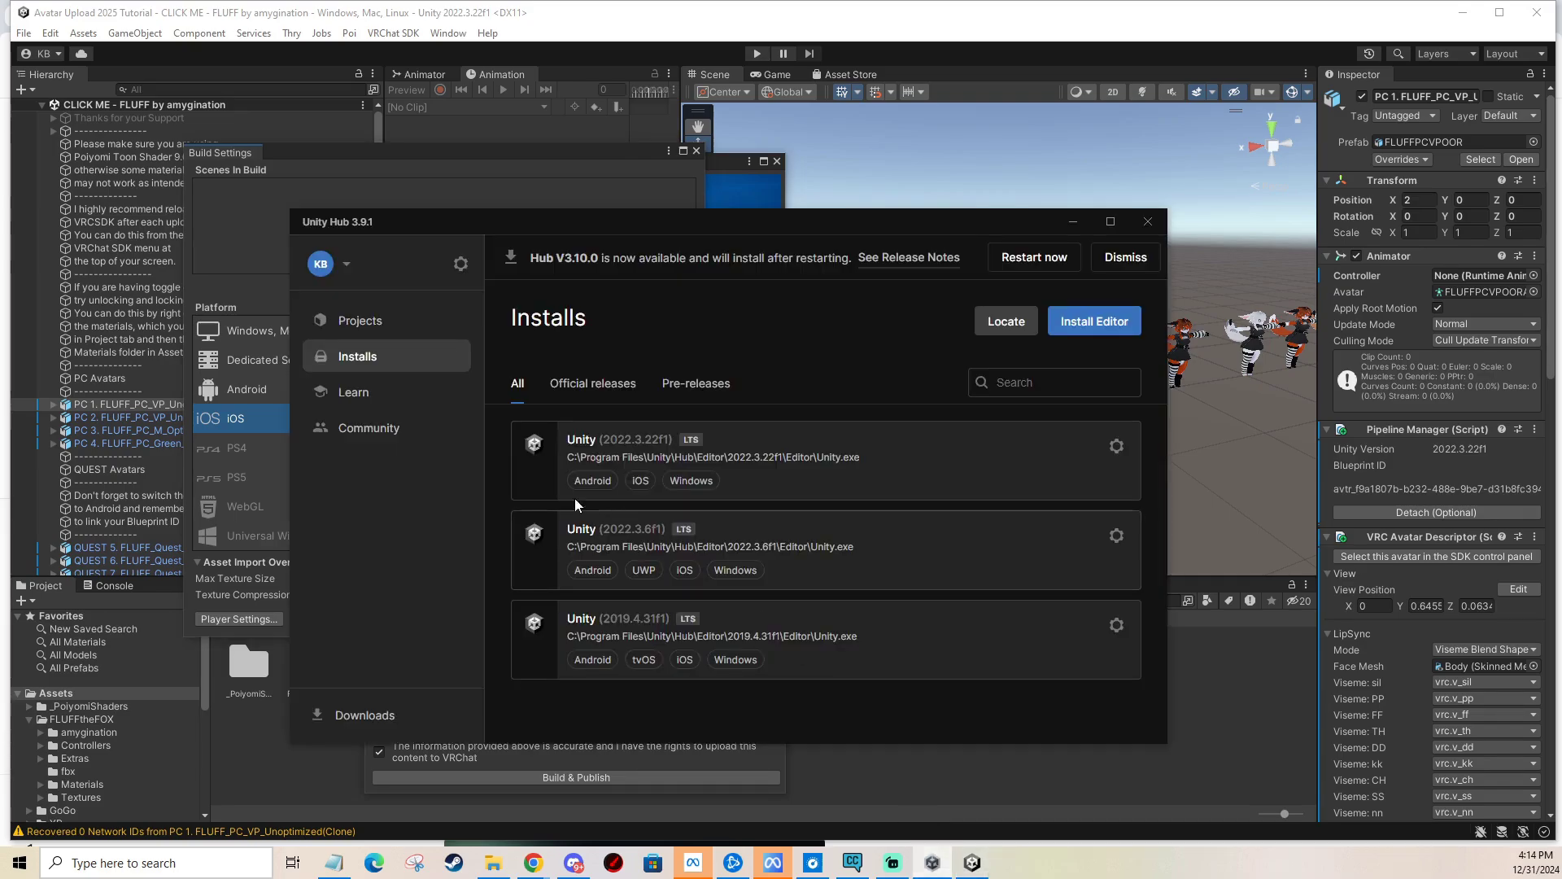
pyautogui.click(445, 160)
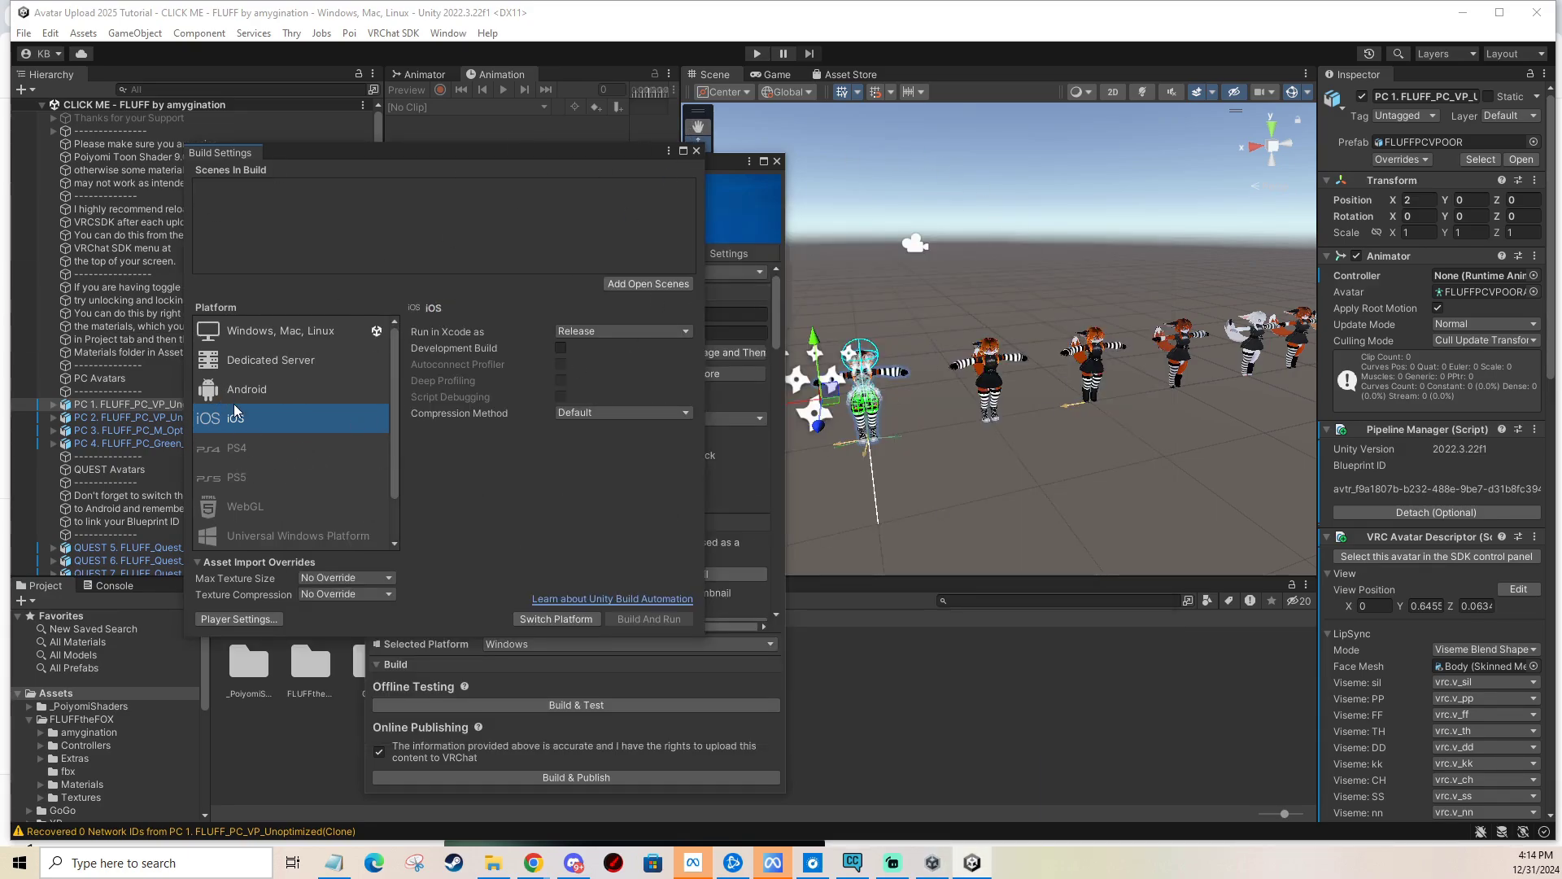
pyautogui.click(259, 390)
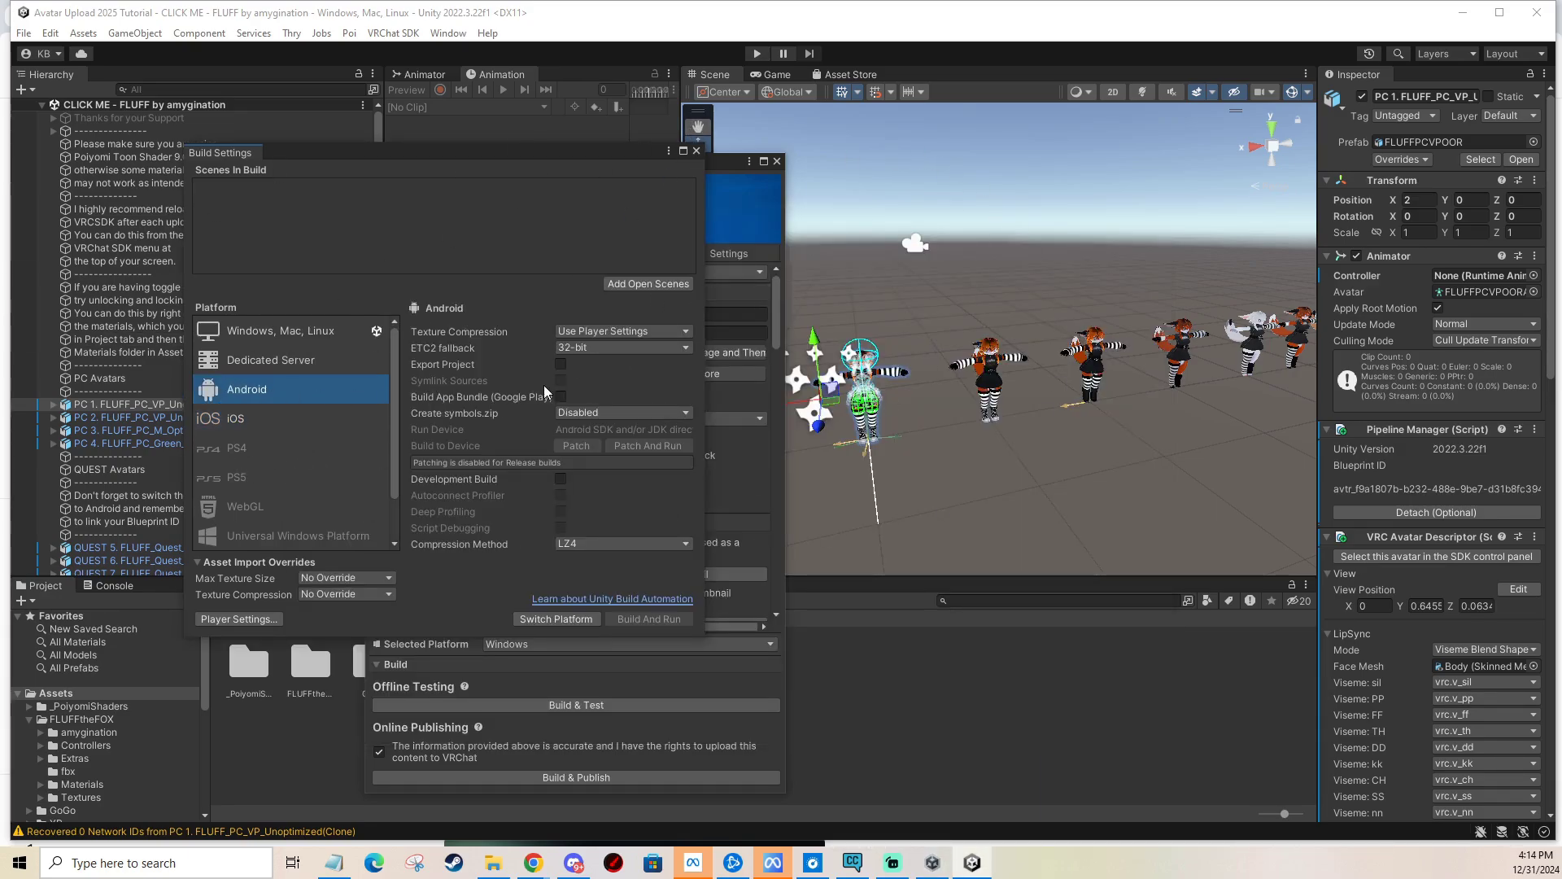
pyautogui.click(293, 419)
# Arrange the Build Settings and VRChat SDK windows side by side.
pyautogui.click(256, 395)
pyautogui.click(733, 204)
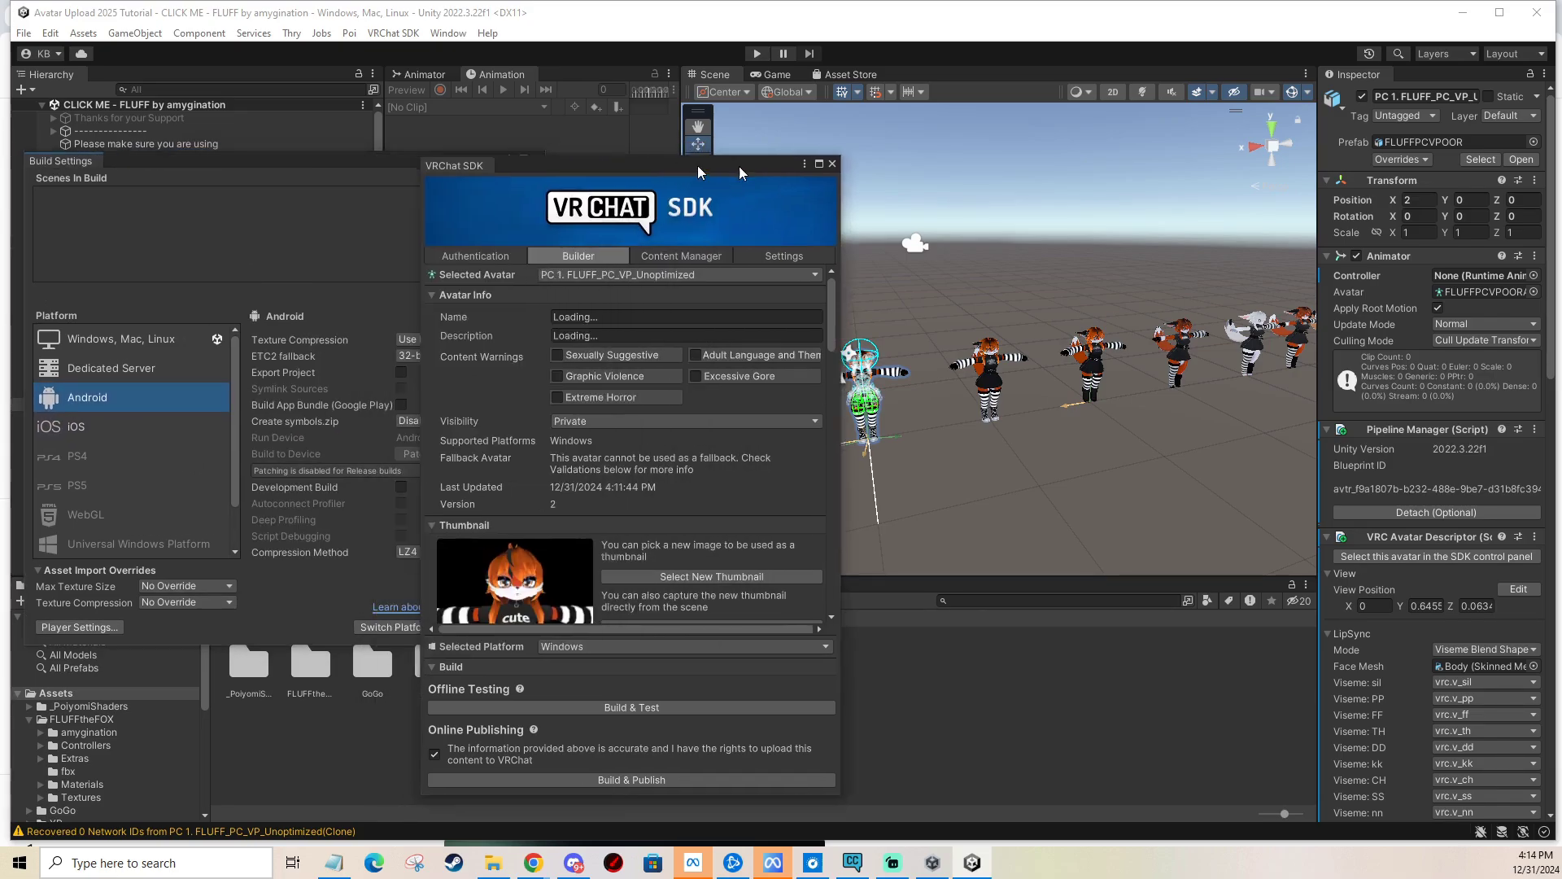
pyautogui.moveTo(697, 164); pyautogui.dragTo(911, 162)
pyautogui.moveTo(541, 152); pyautogui.dragTo(430, 145)
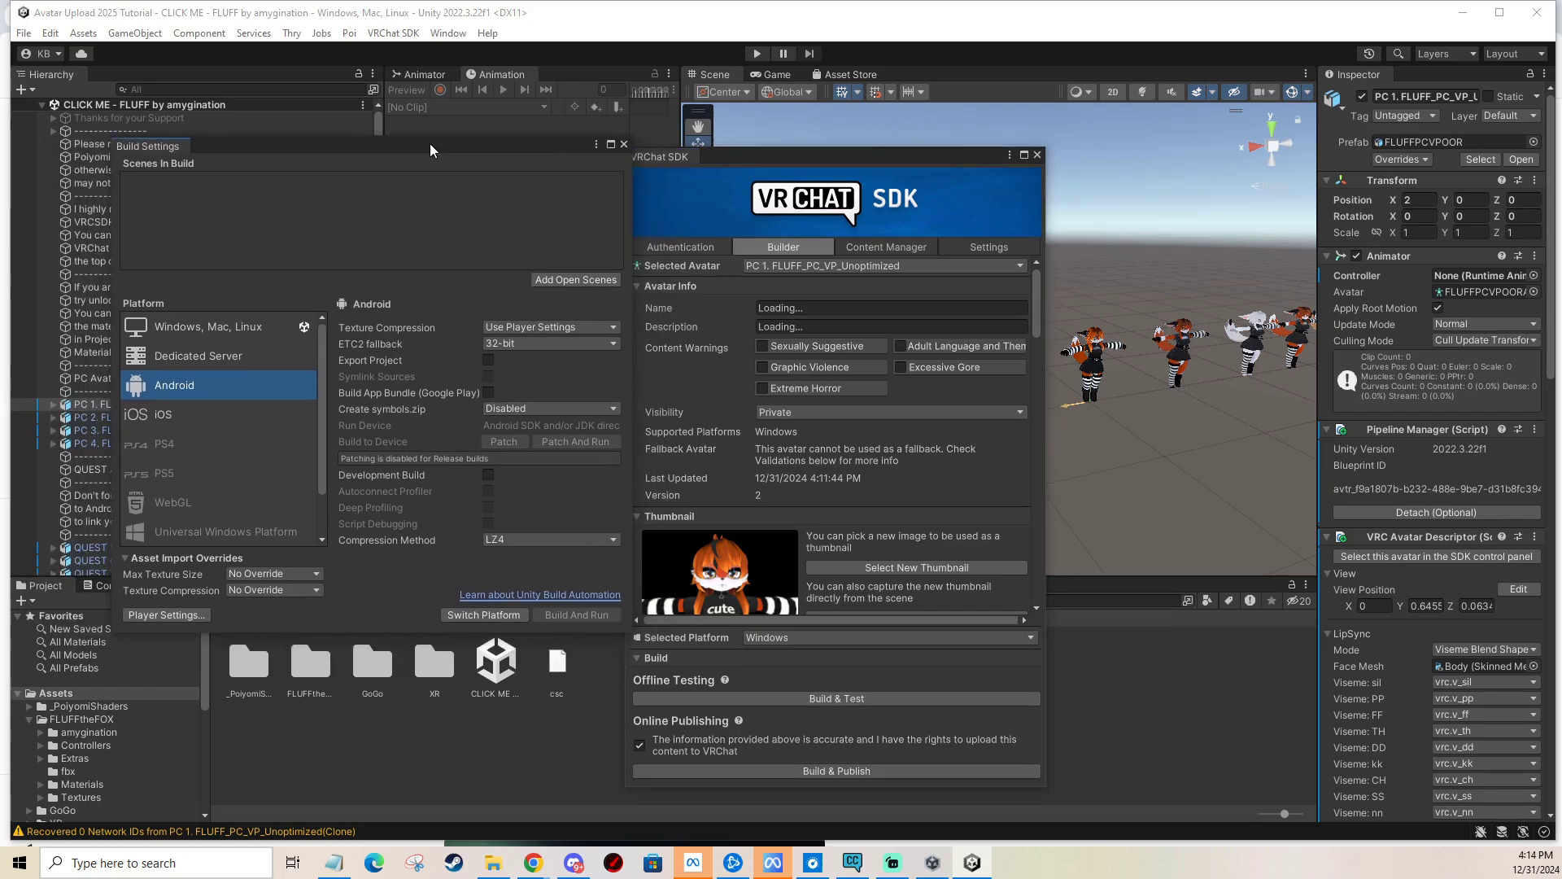
pyautogui.click(698, 636)
pyautogui.click(698, 636)
pyautogui.moveTo(578, 139); pyautogui.dragTo(549, 141)
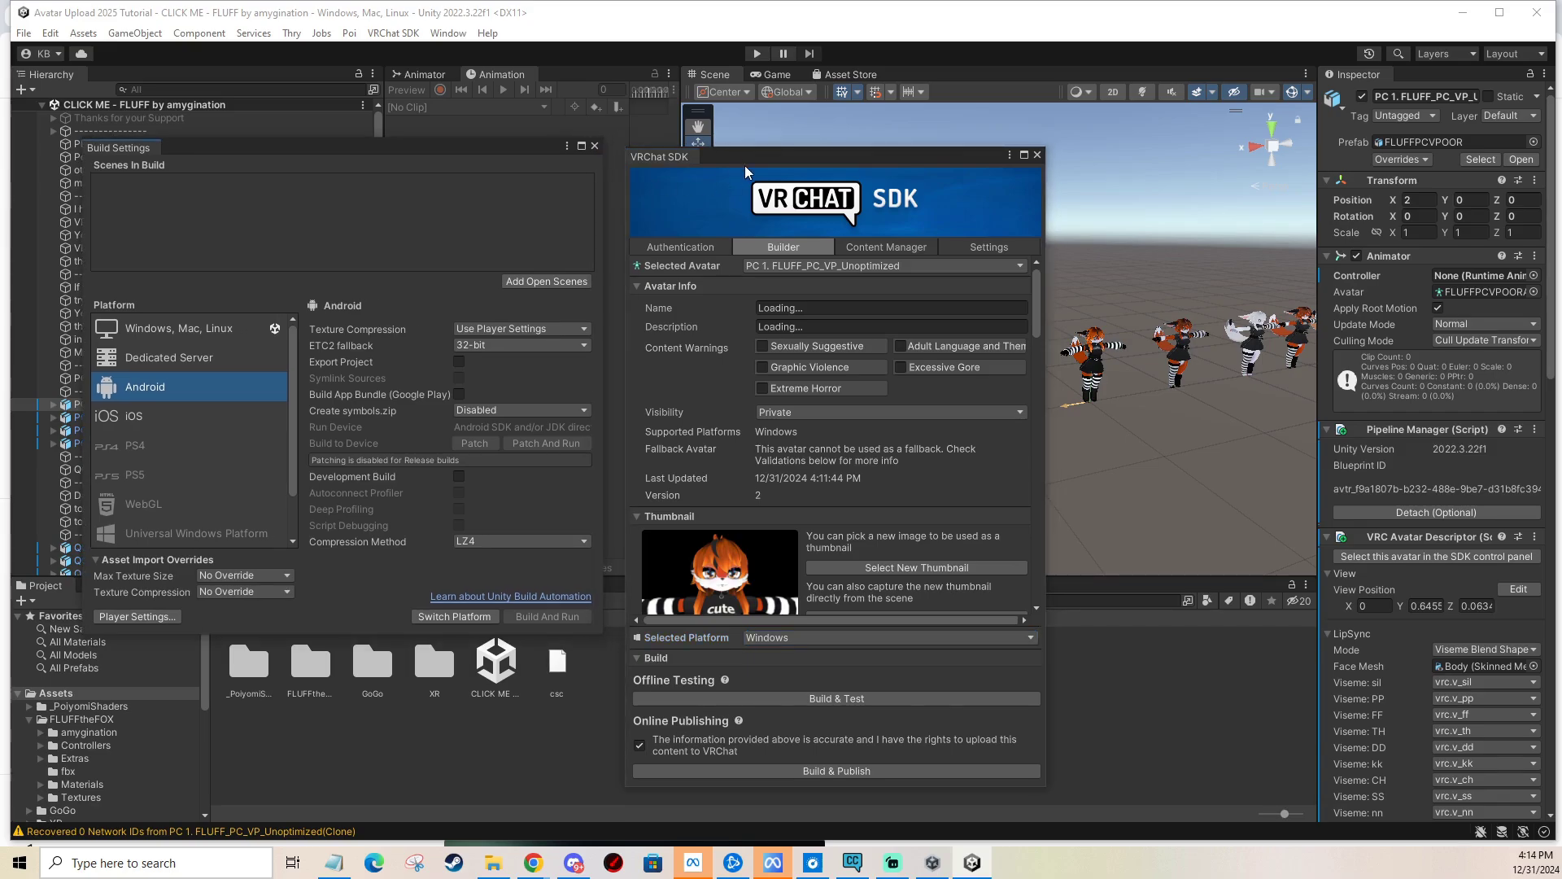
pyautogui.moveTo(745, 160); pyautogui.dragTo(753, 154)
# Set the SDK's Selected Platform to Android and confirm the build target switch.
pyautogui.click(759, 634)
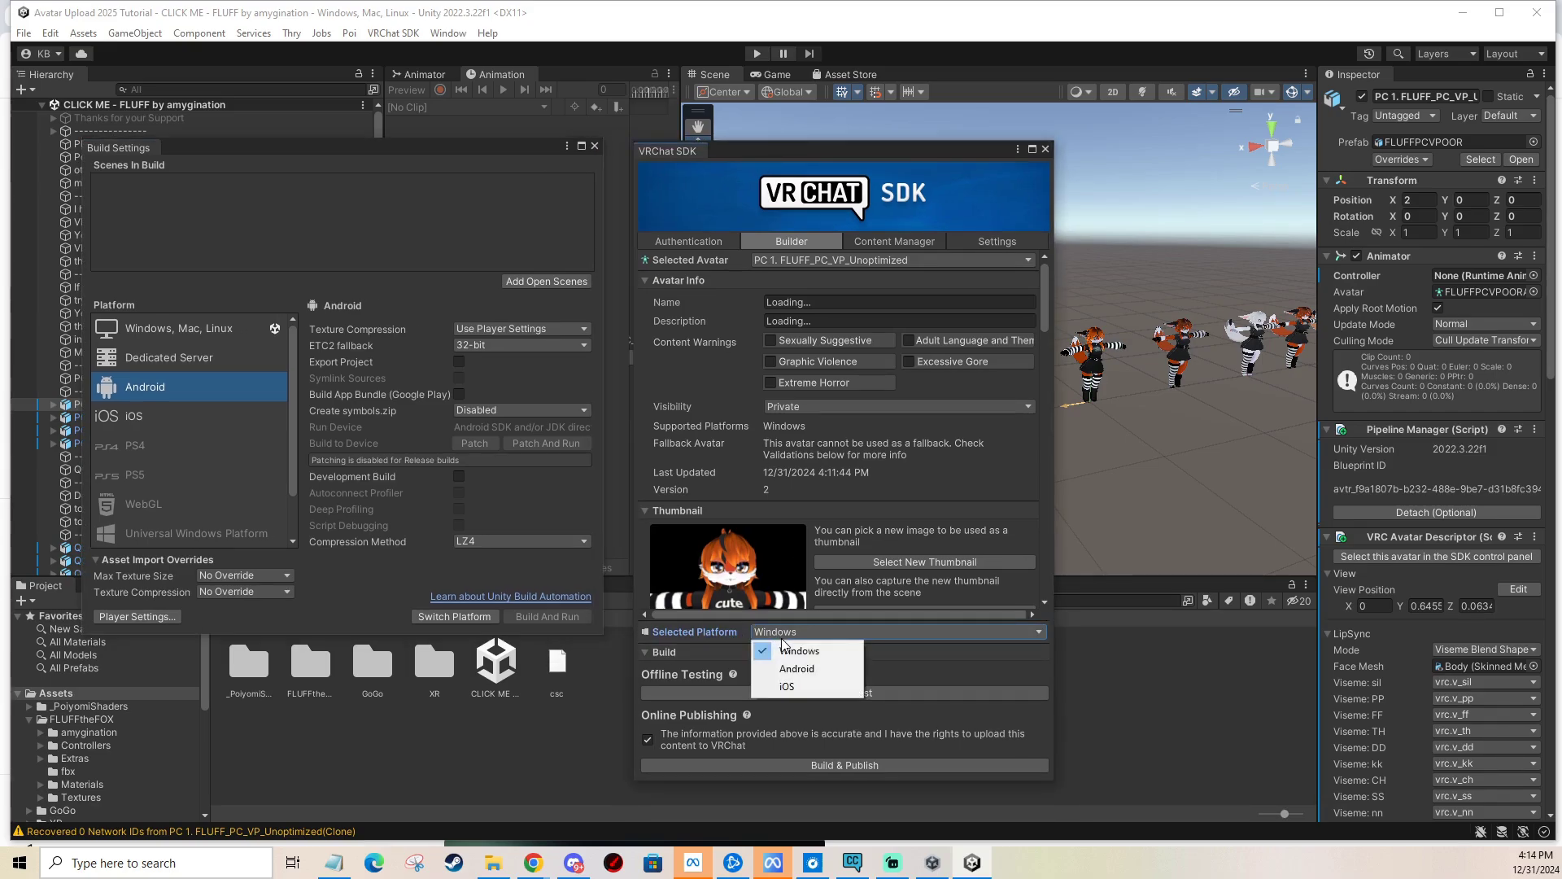
pyautogui.click(803, 668)
pyautogui.click(829, 463)
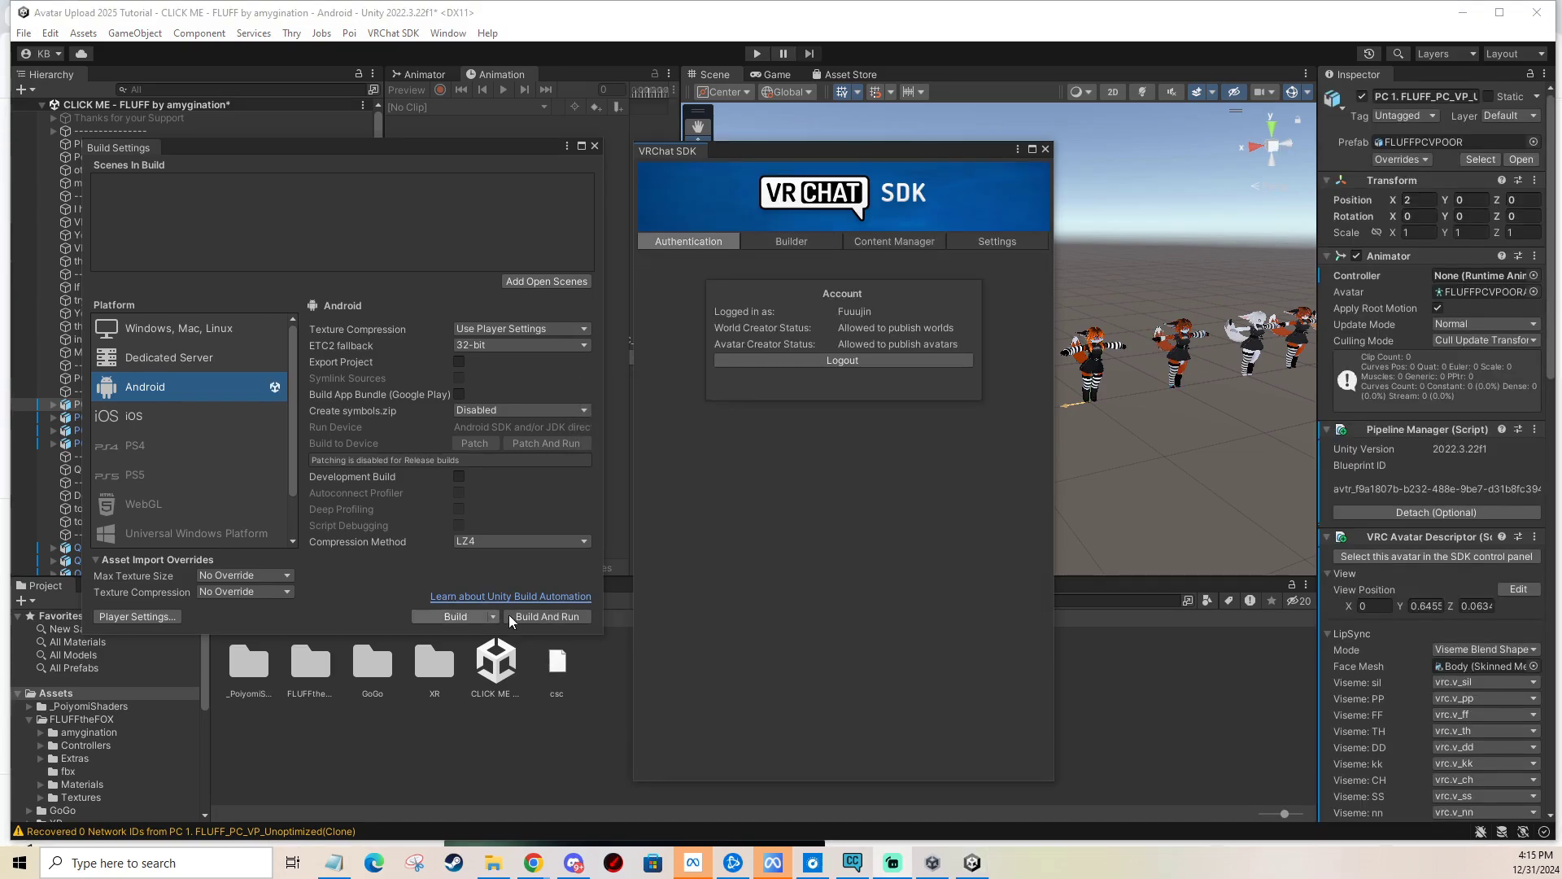
# Open the SDK avatar builder and frame the QUEST 5 ArcticFox avatar in the Scene.
pyautogui.click(792, 241)
pyautogui.moveTo(701, 143); pyautogui.dragTo(716, 151)
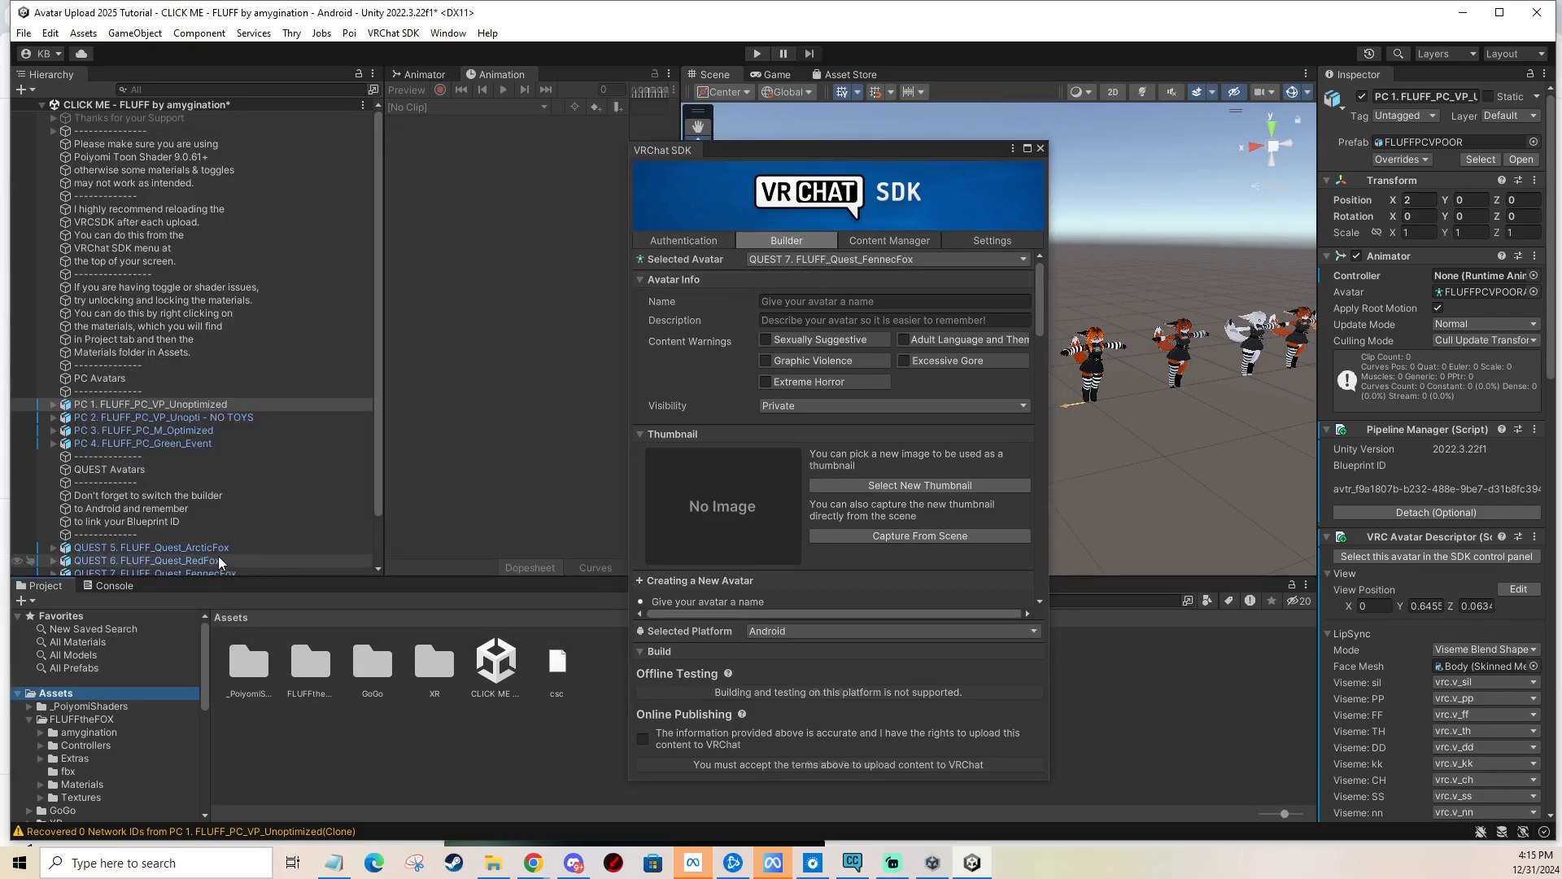
pyautogui.click(205, 547)
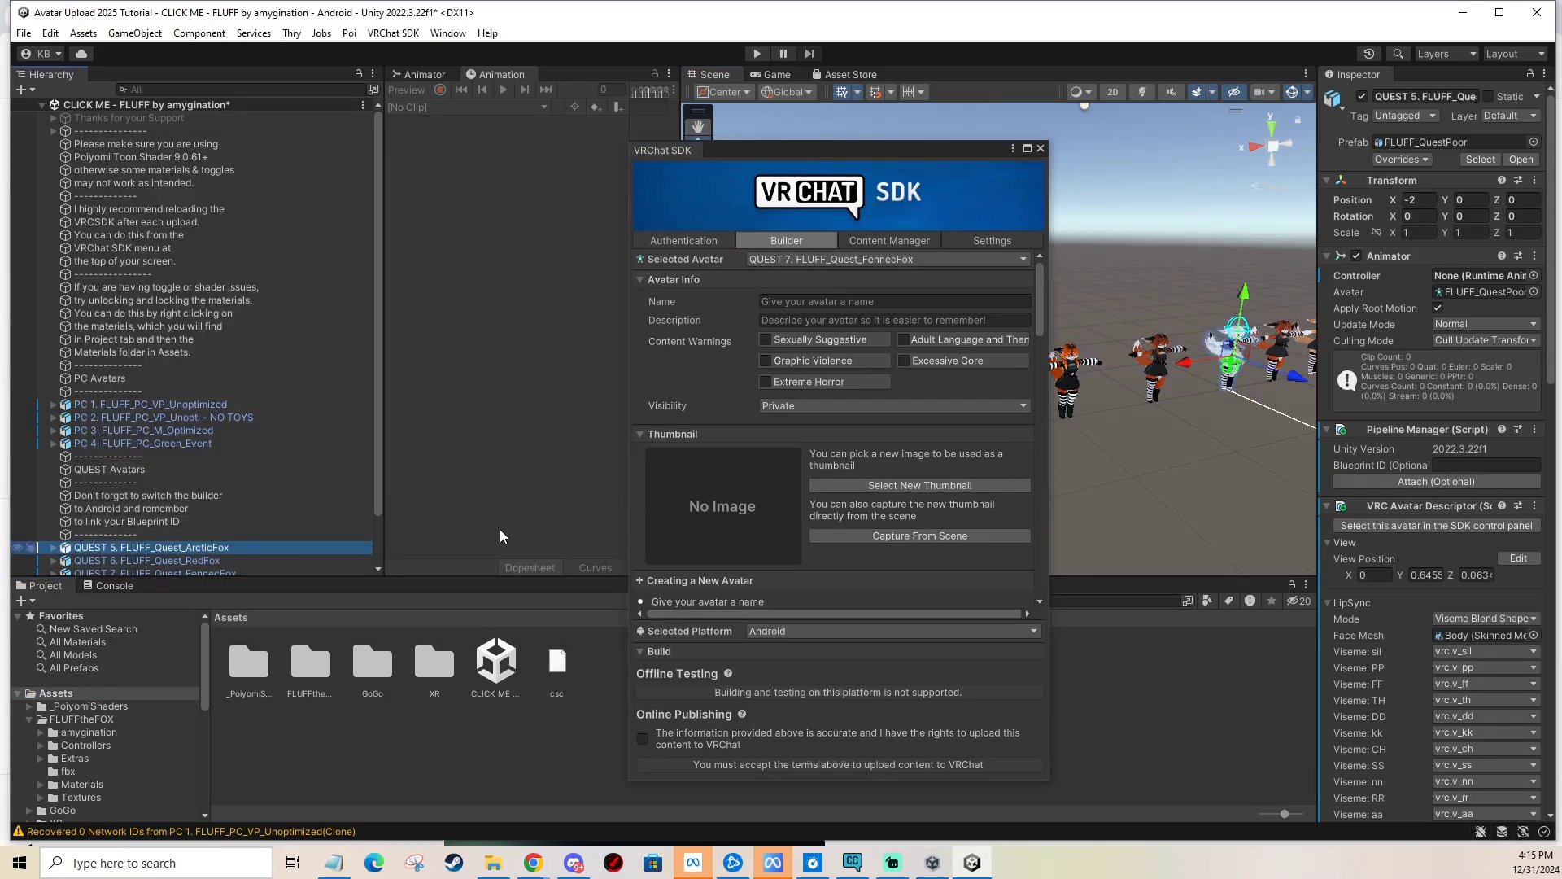
pyautogui.press('f')
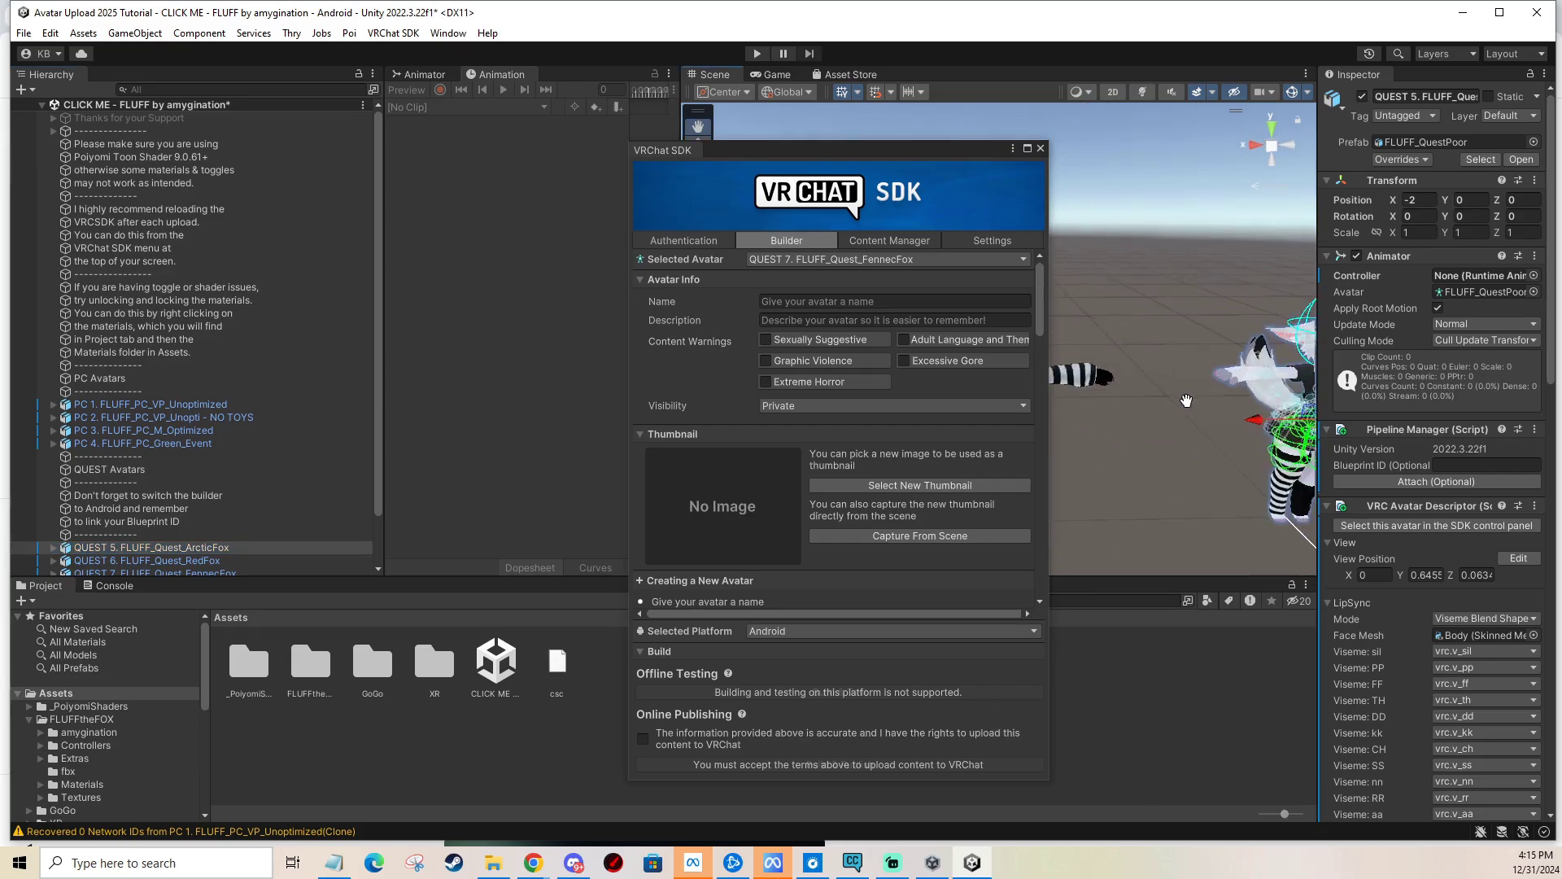
pyautogui.moveTo(1253, 419); pyautogui.dragTo(1134, 389)
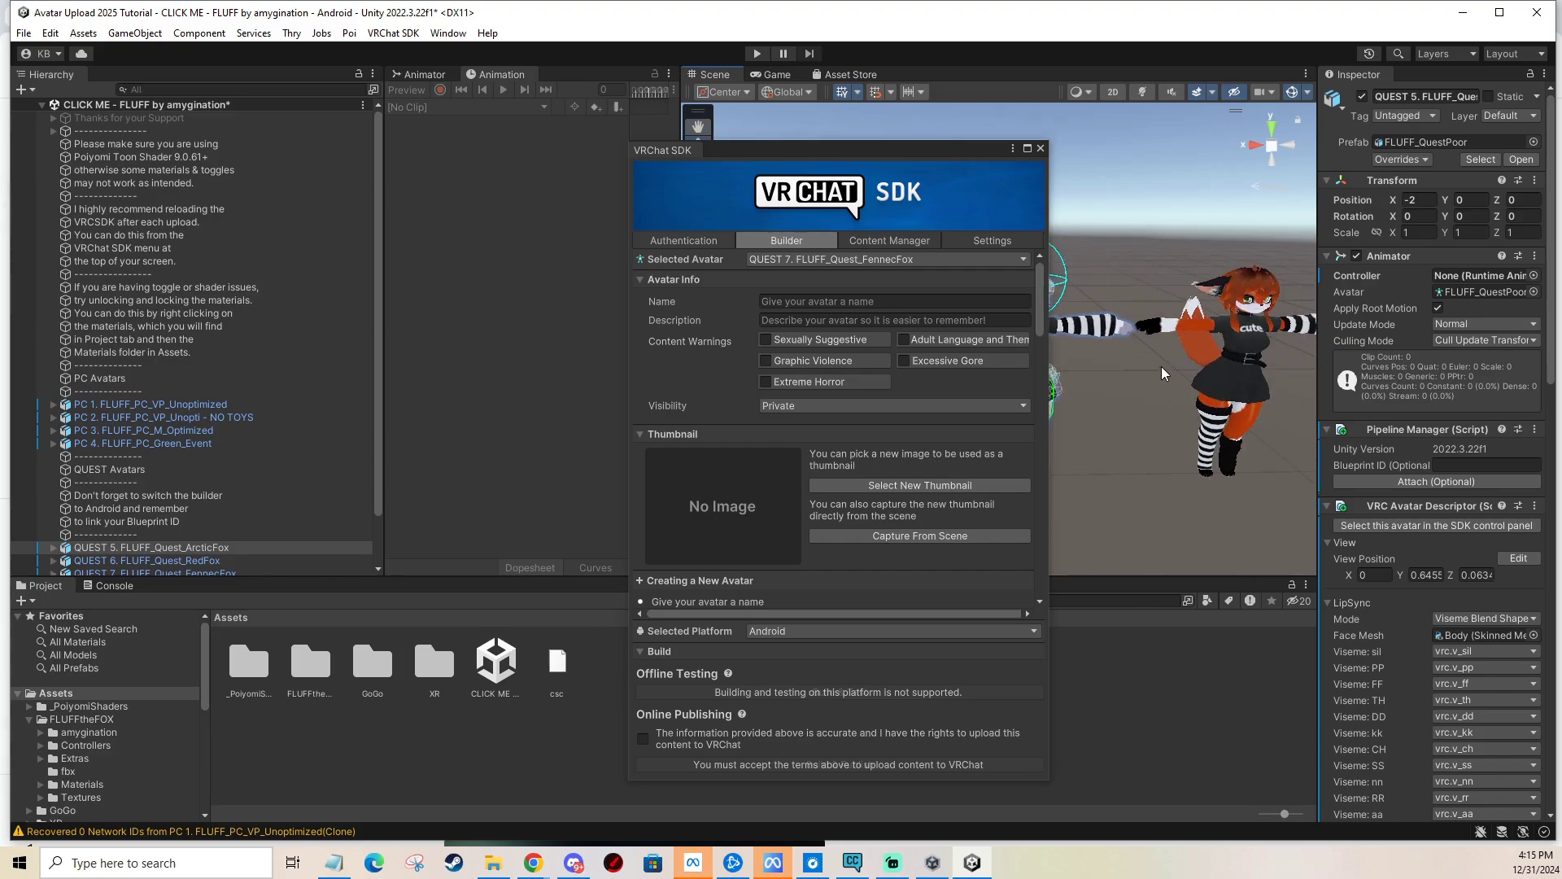
# Inspect the QUEST 6 RedFox and set QUEST 6. FLUFF_Quest_RedFox as the Selected Avatar.
pyautogui.click(1226, 341)
pyautogui.moveTo(1289, 374); pyautogui.dragTo(1180, 386, button='middle')
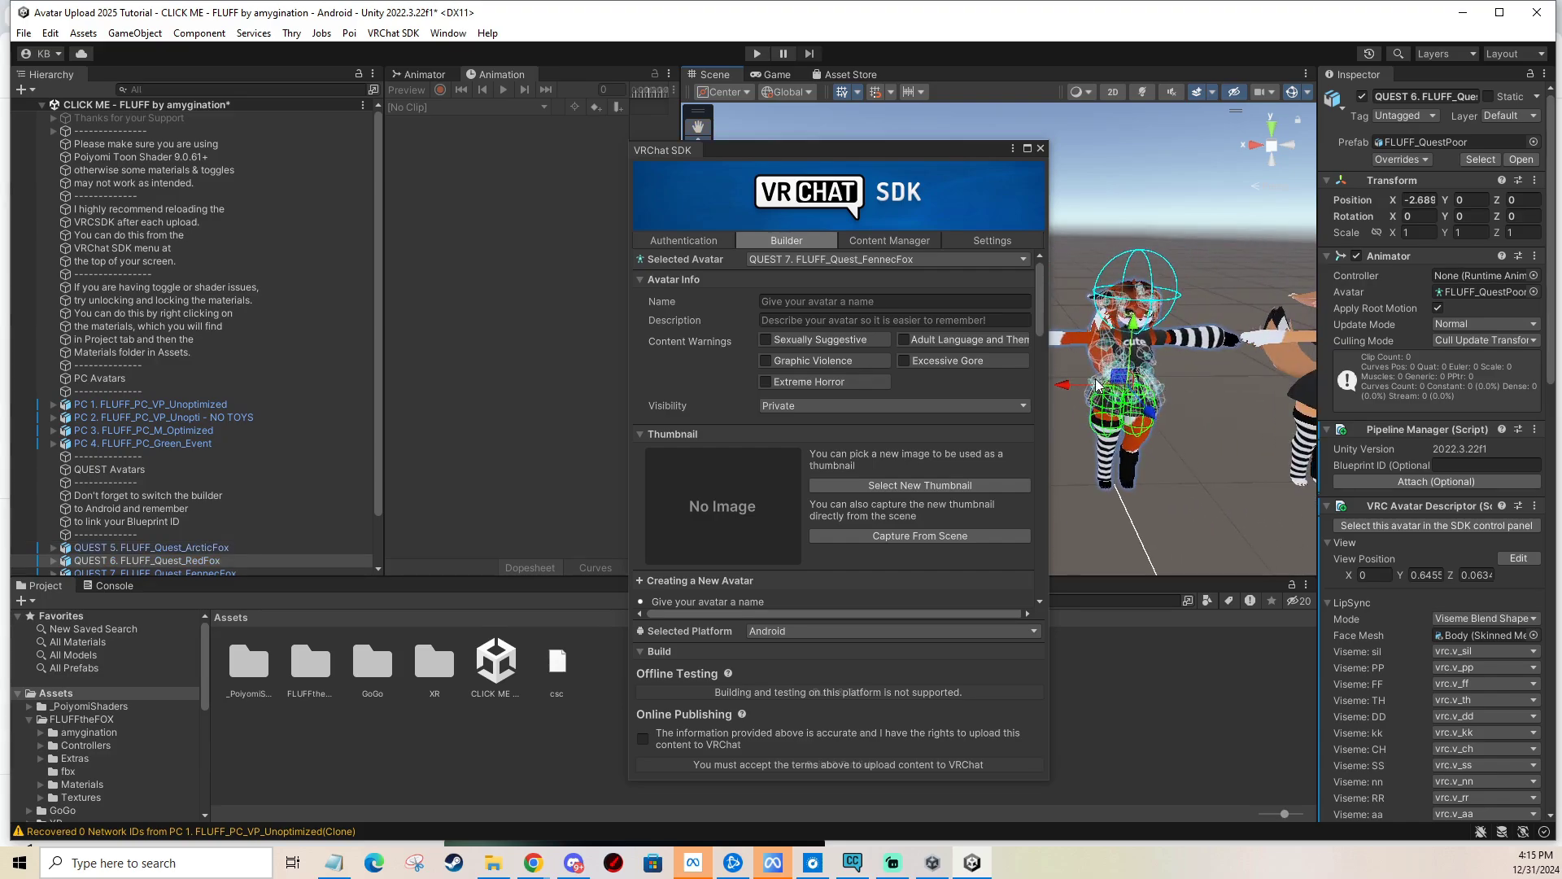
pyautogui.moveTo(813, 150); pyautogui.dragTo(630, 140)
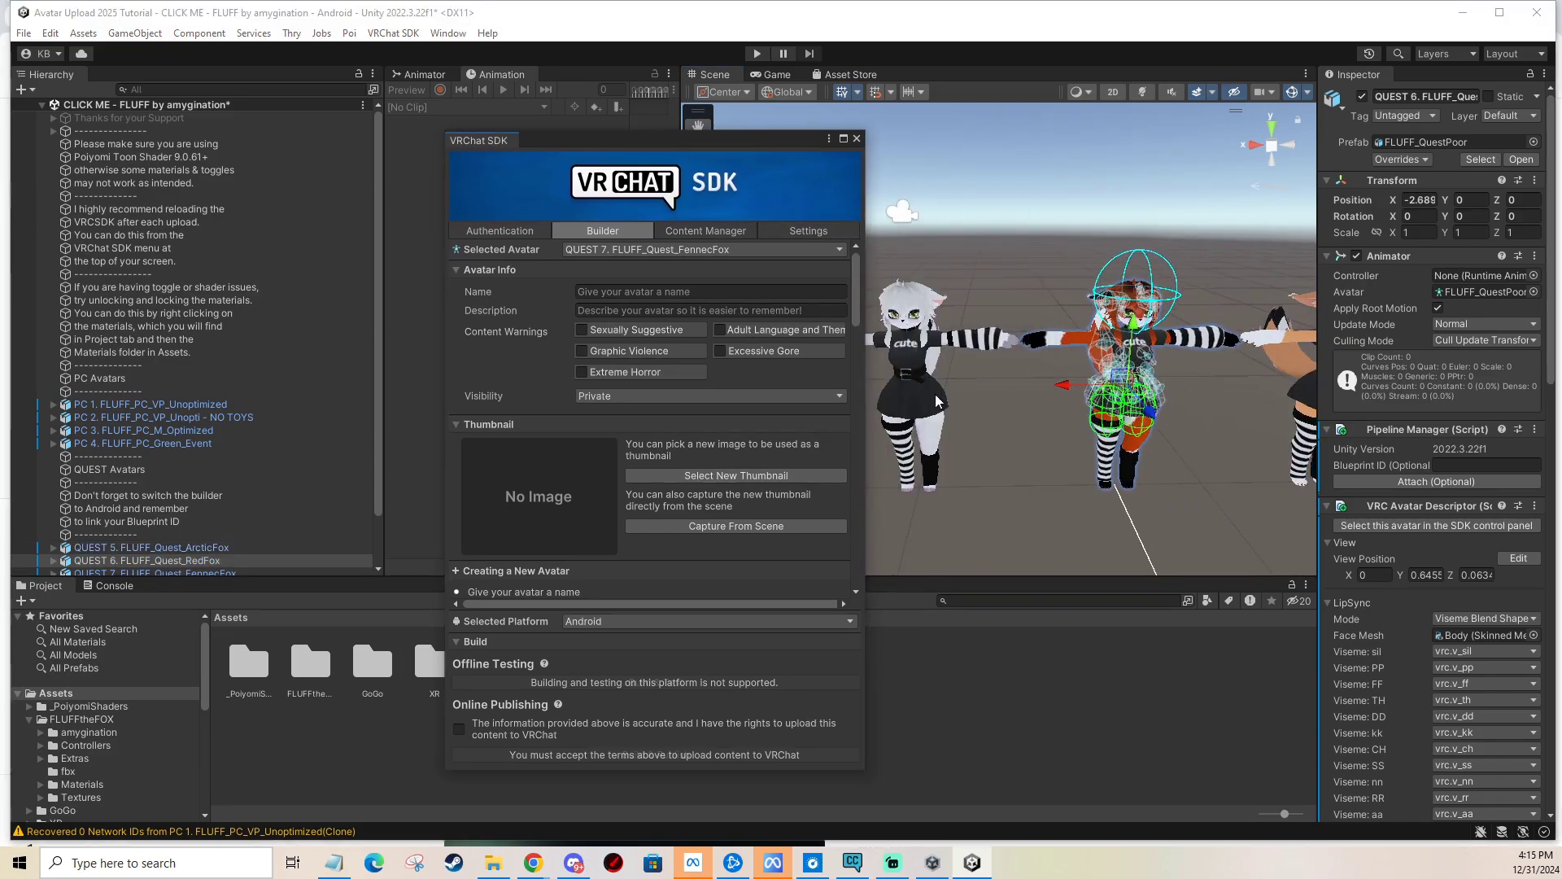
pyautogui.scroll(-3, 114, 480)
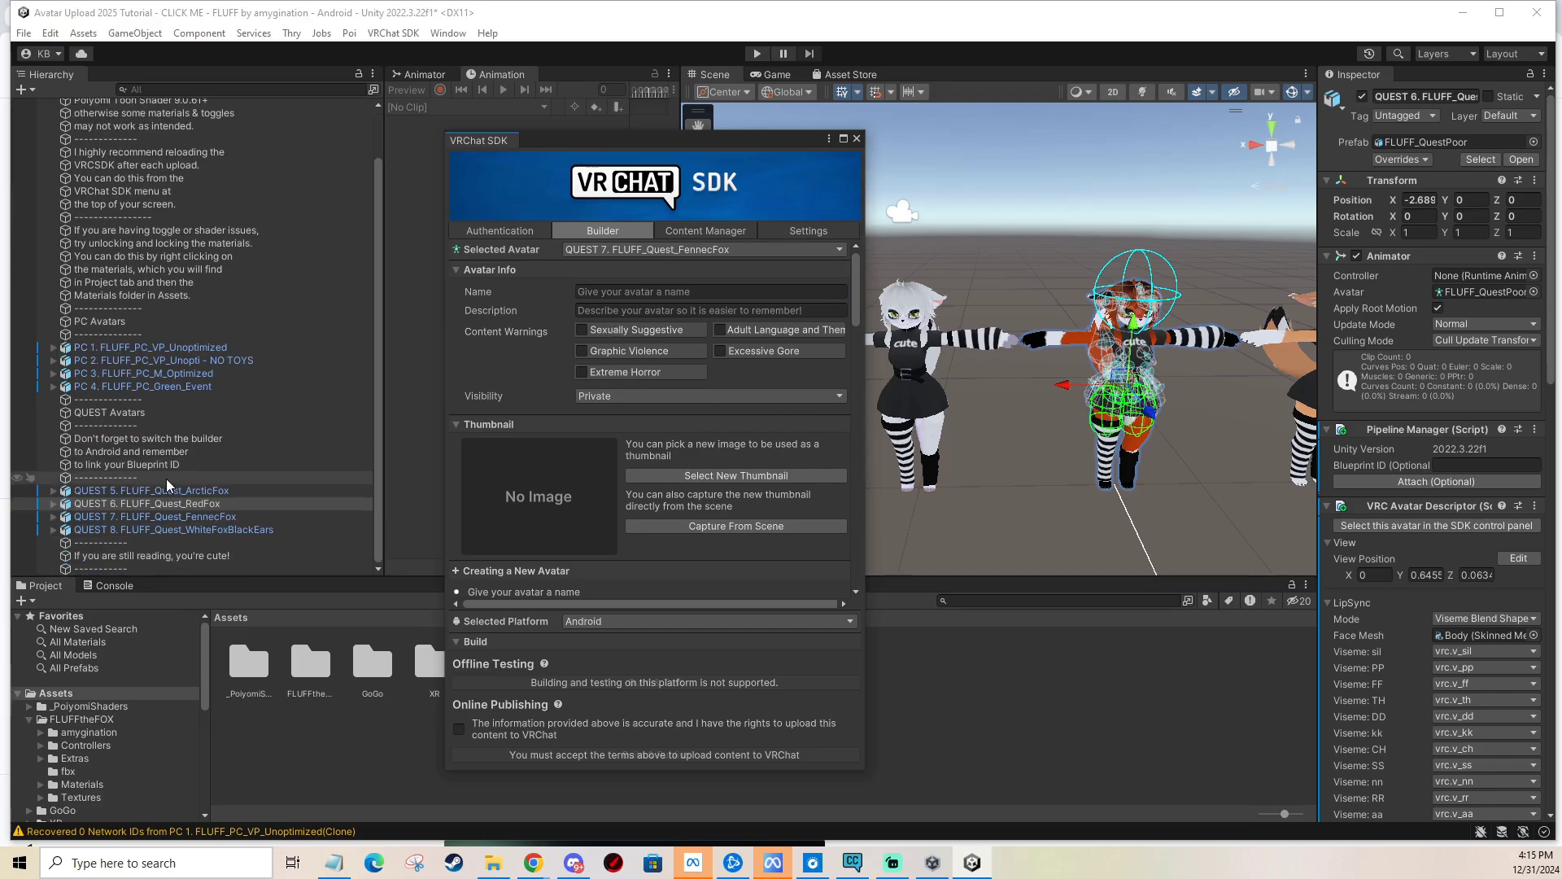
pyautogui.click(630, 250)
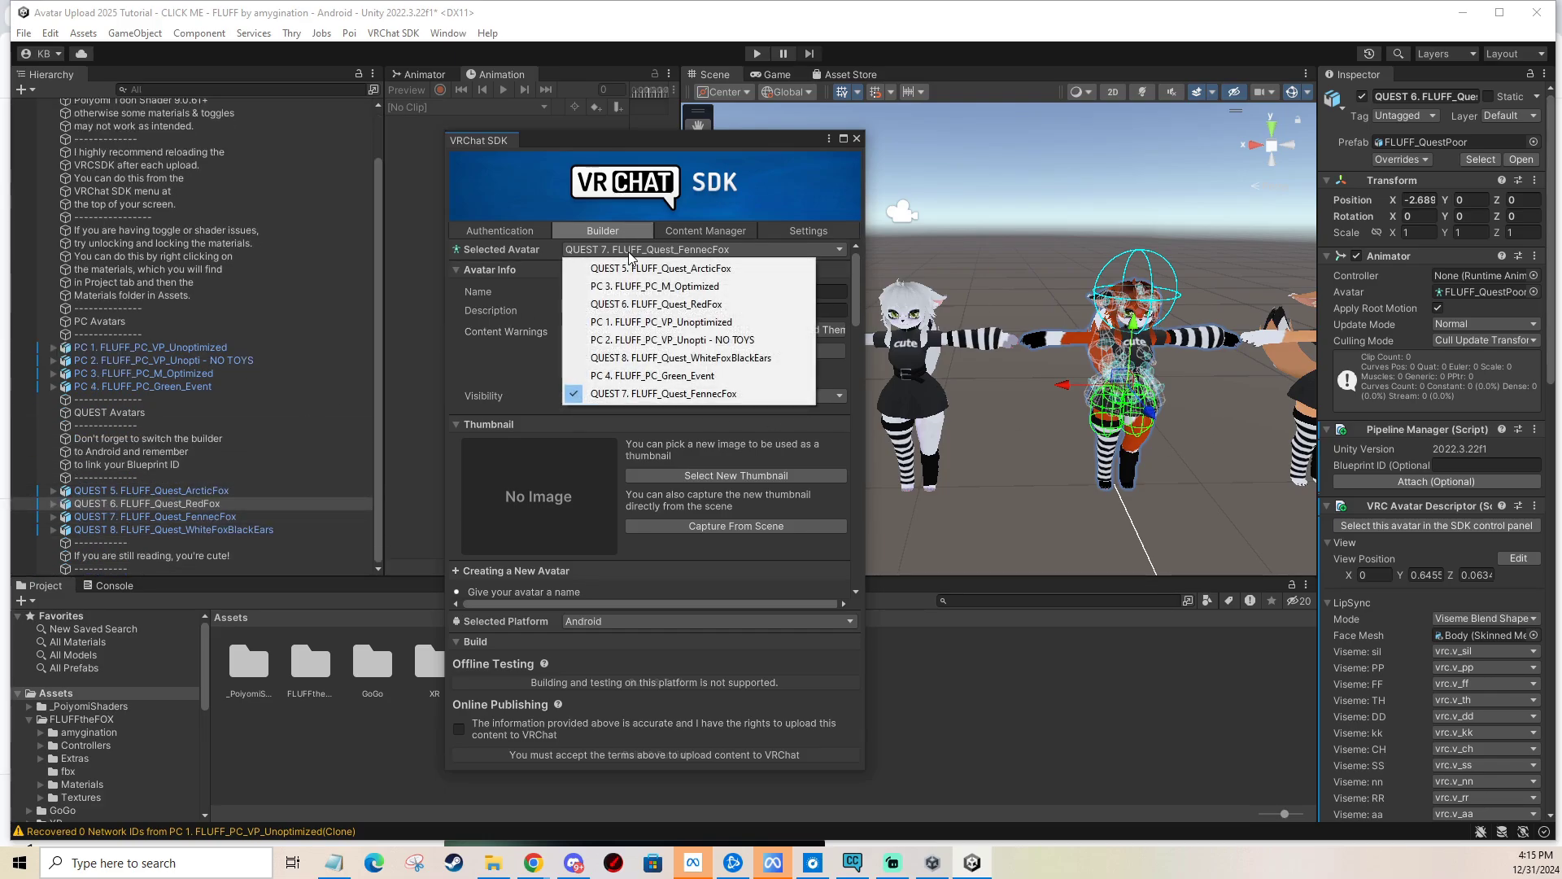
pyautogui.click(642, 303)
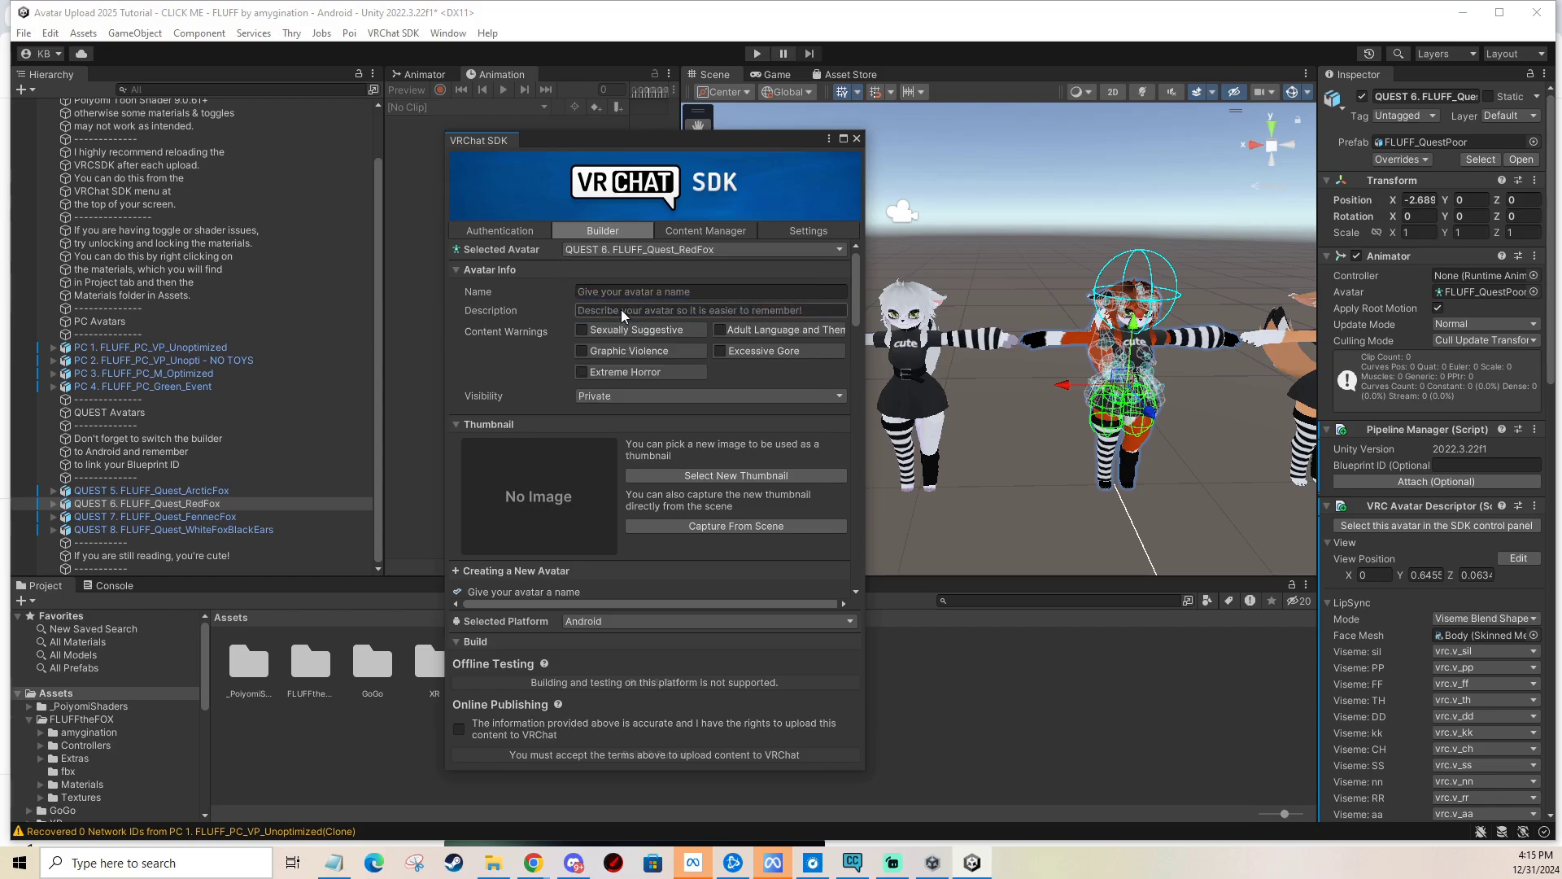
pyautogui.scroll(-2, 1143, 358)
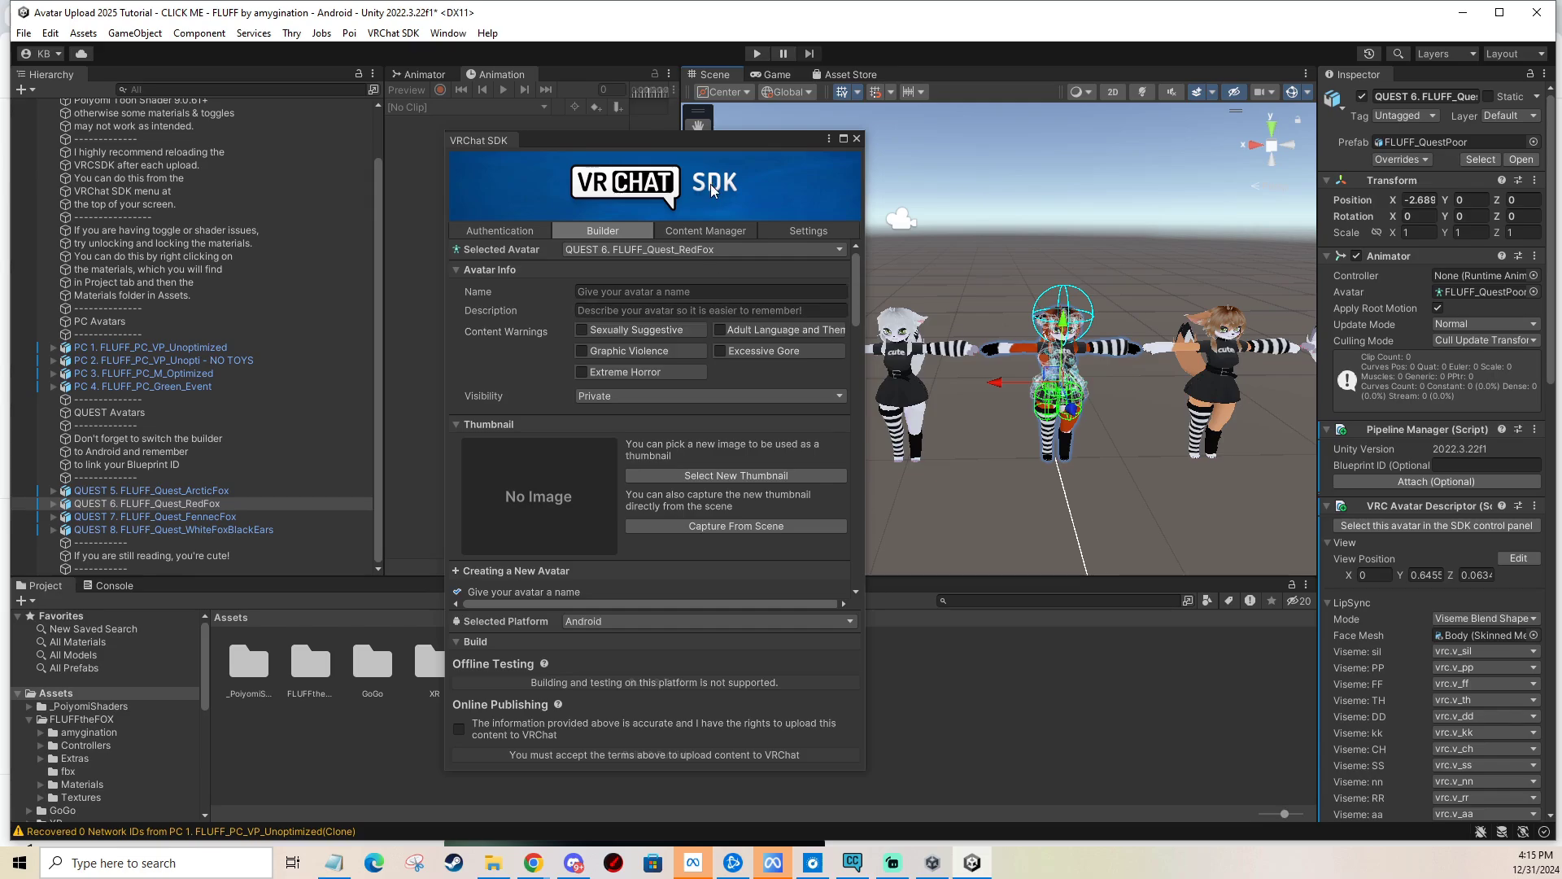
# Copy the PC 1 avatar's Pipeline Manager Blueprint ID.
pyautogui.moveTo(676, 144); pyautogui.dragTo(610, 134)
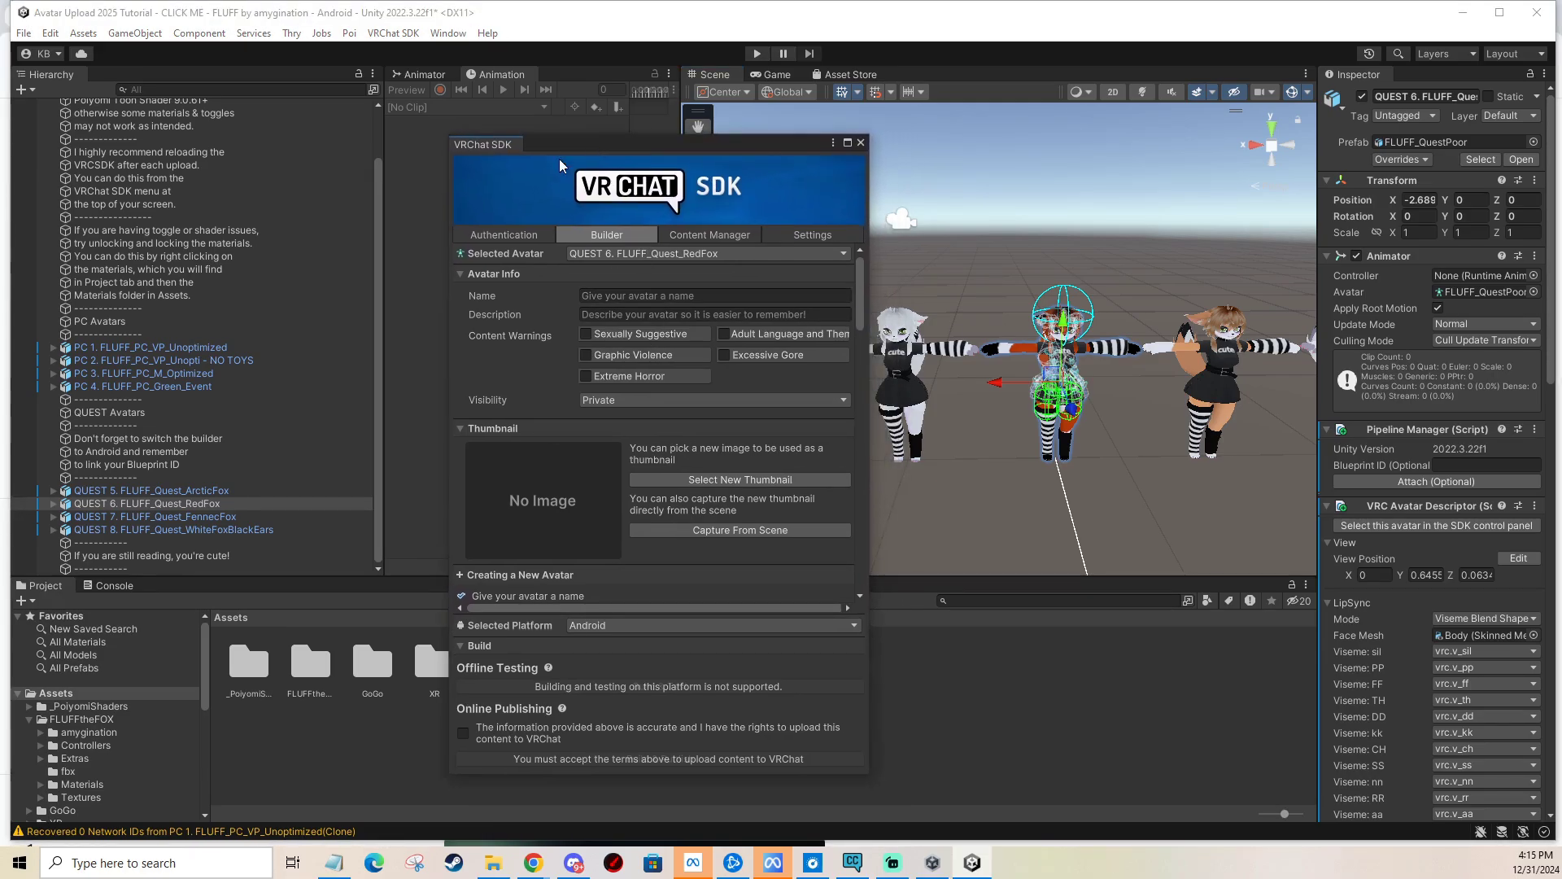
pyautogui.click(100, 348)
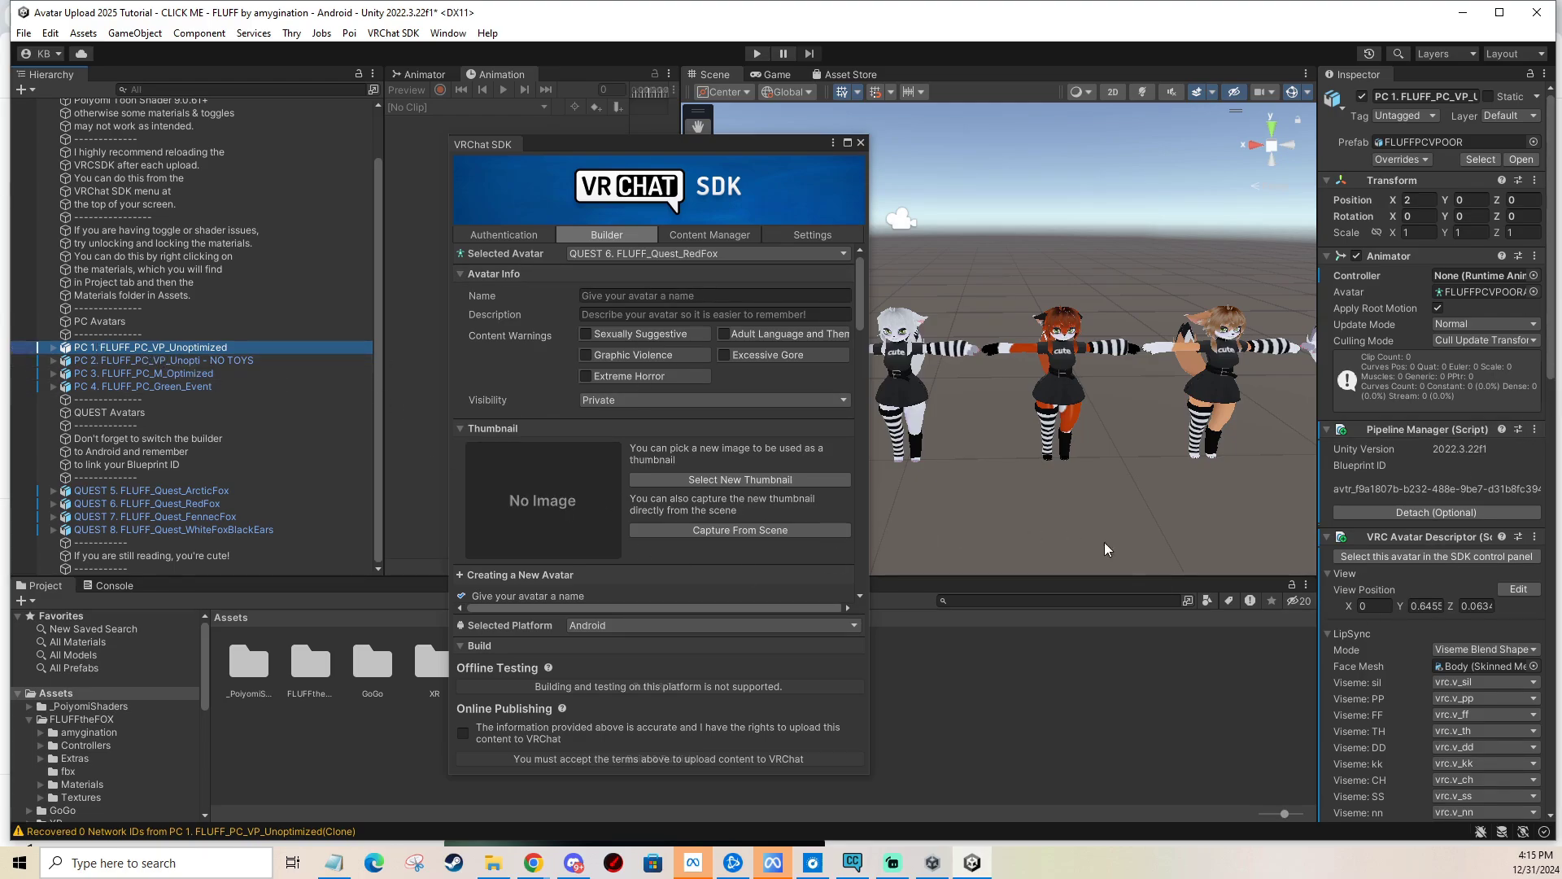
pyautogui.click(1361, 489)
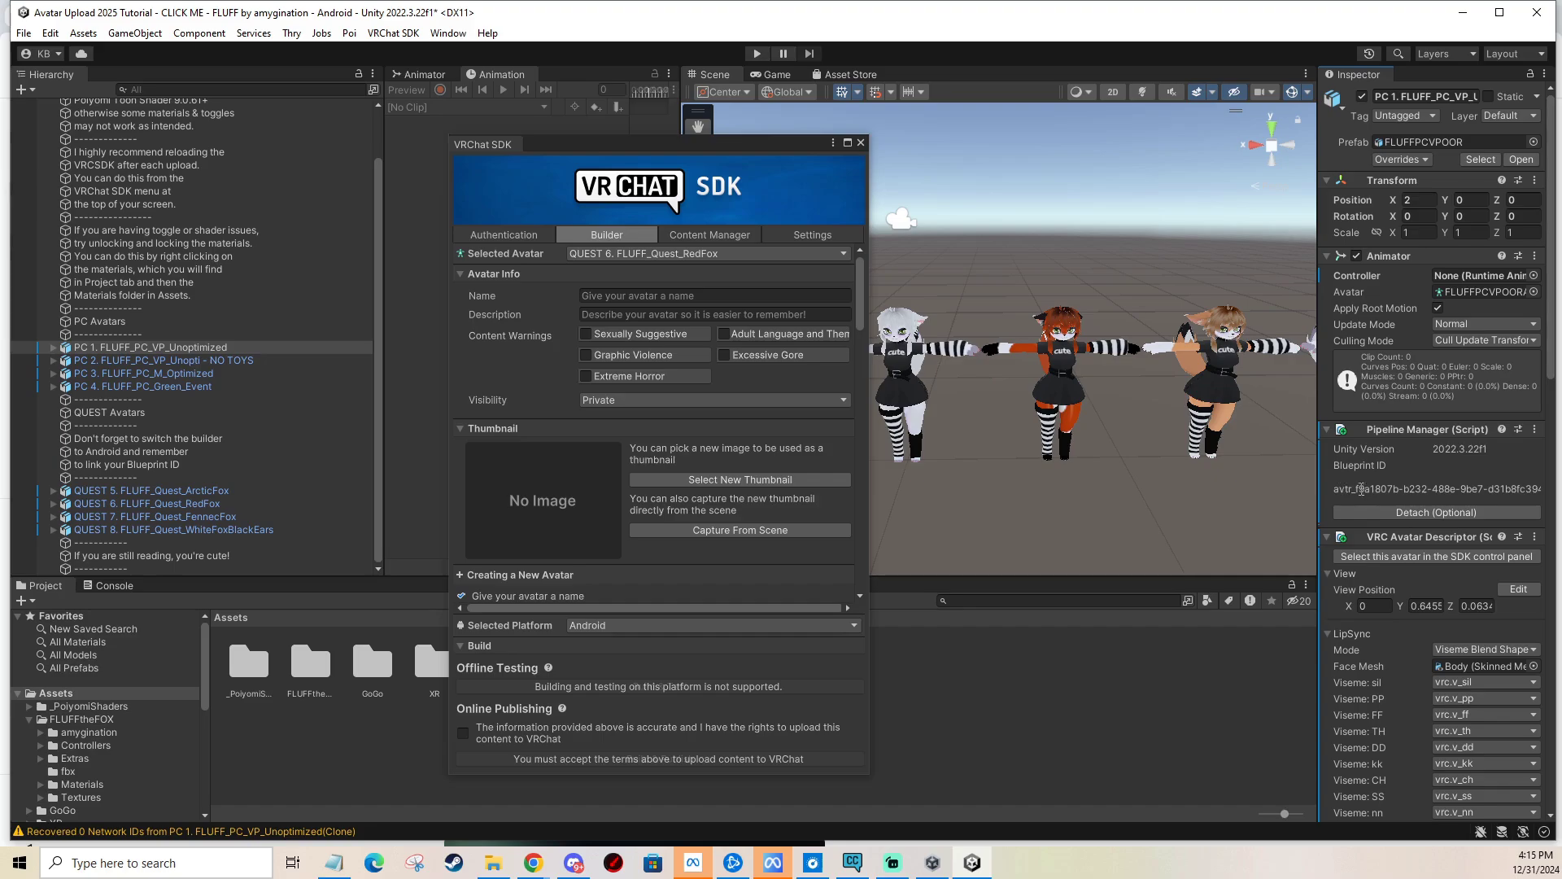
pyautogui.moveTo(1347, 489); pyautogui.dragTo(1544, 500)
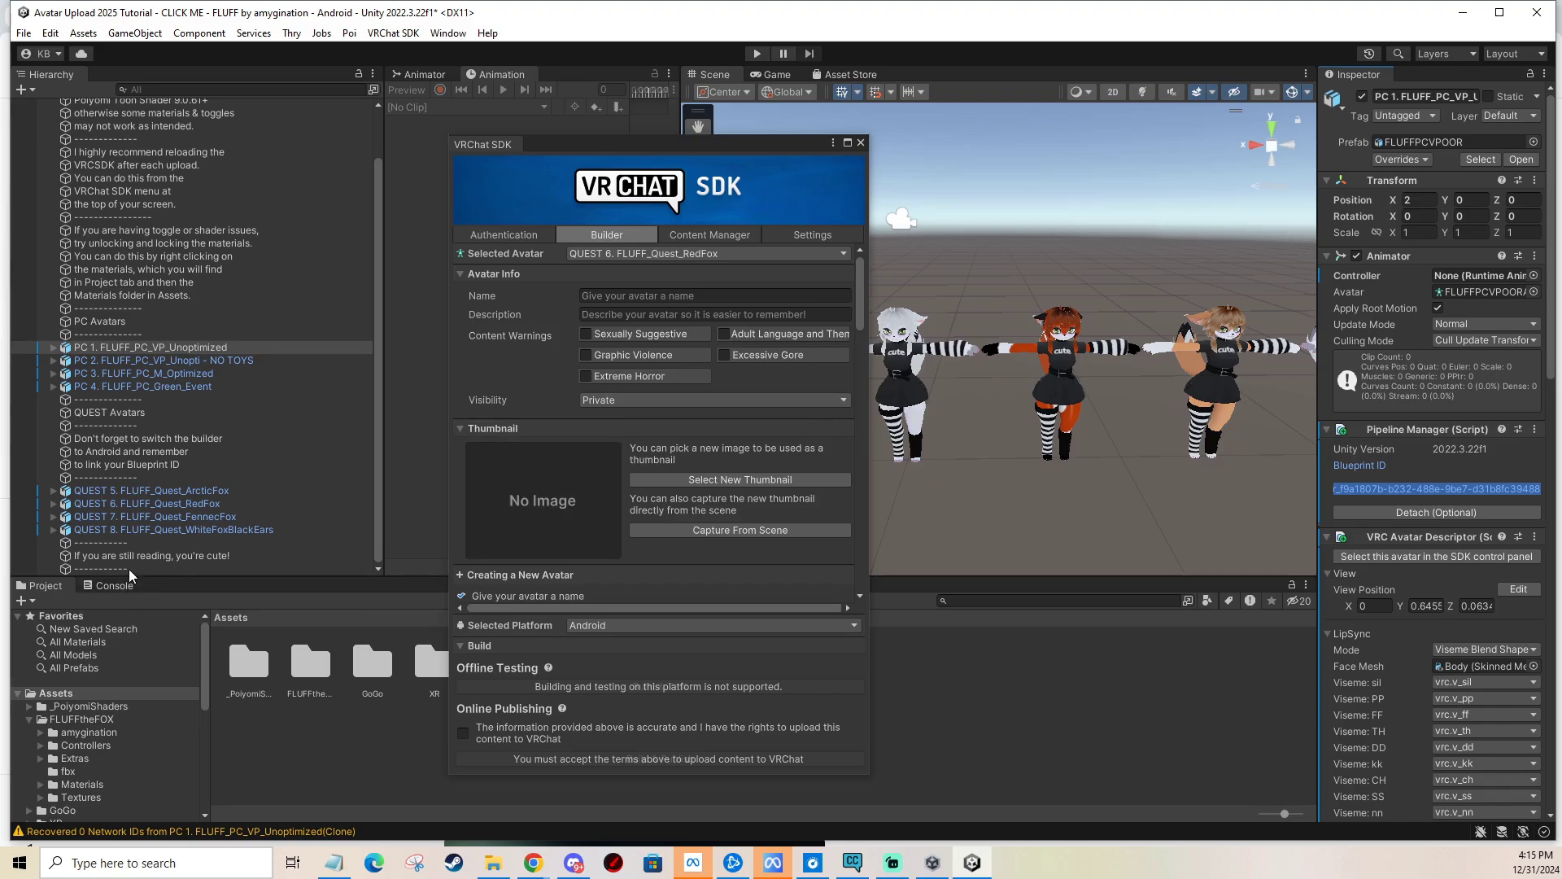
# Paste the PC 1 blueprint ID into QUEST 6 RedFox's Blueprint ID and attach it.
pyautogui.click(134, 504)
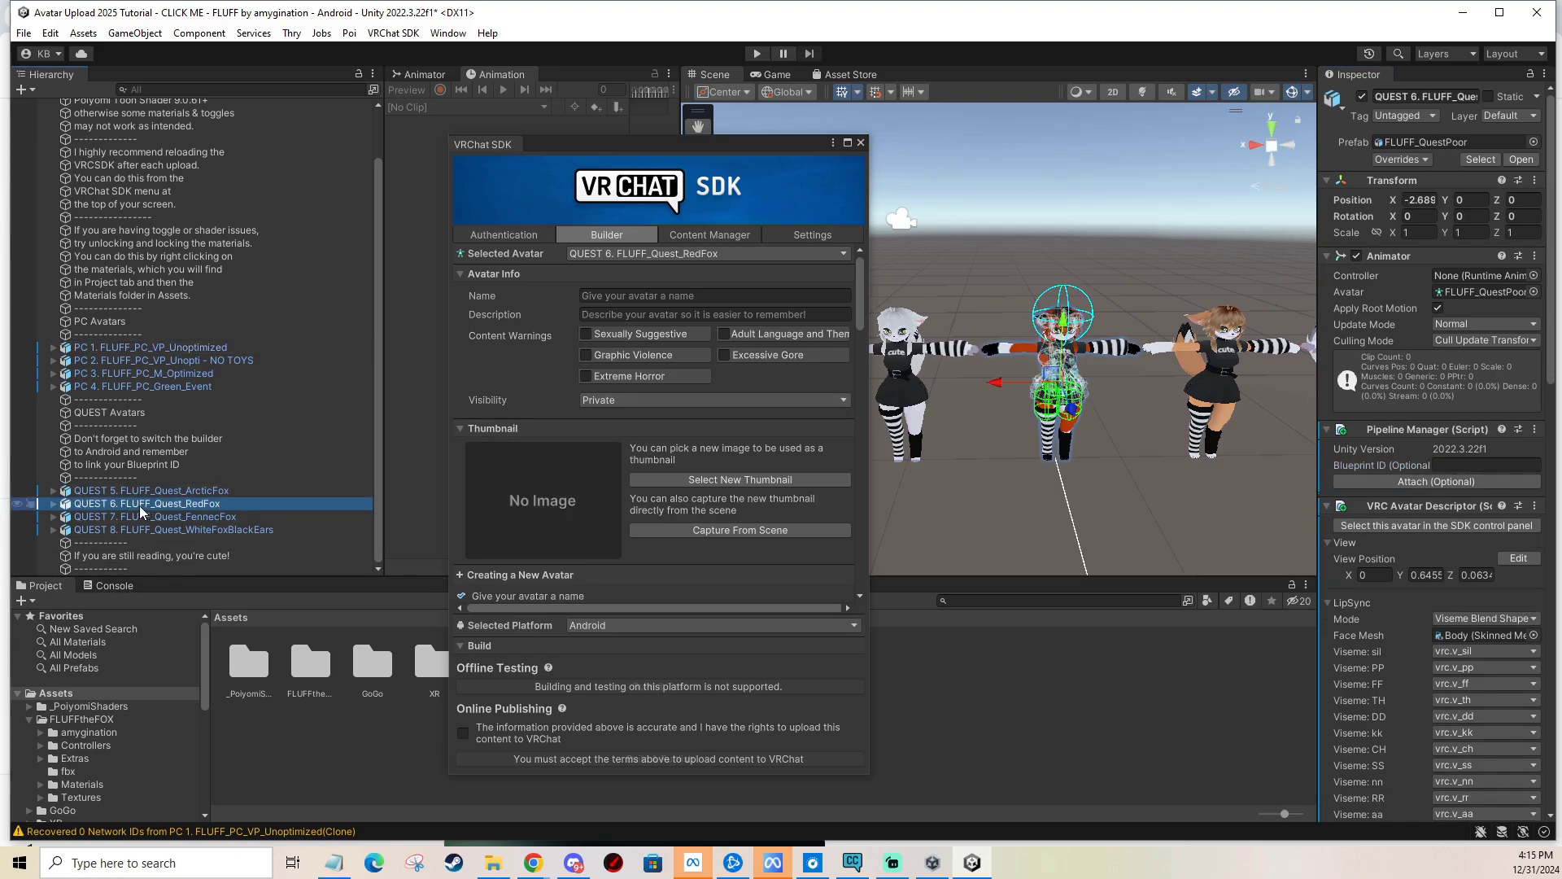
pyautogui.click(1473, 465)
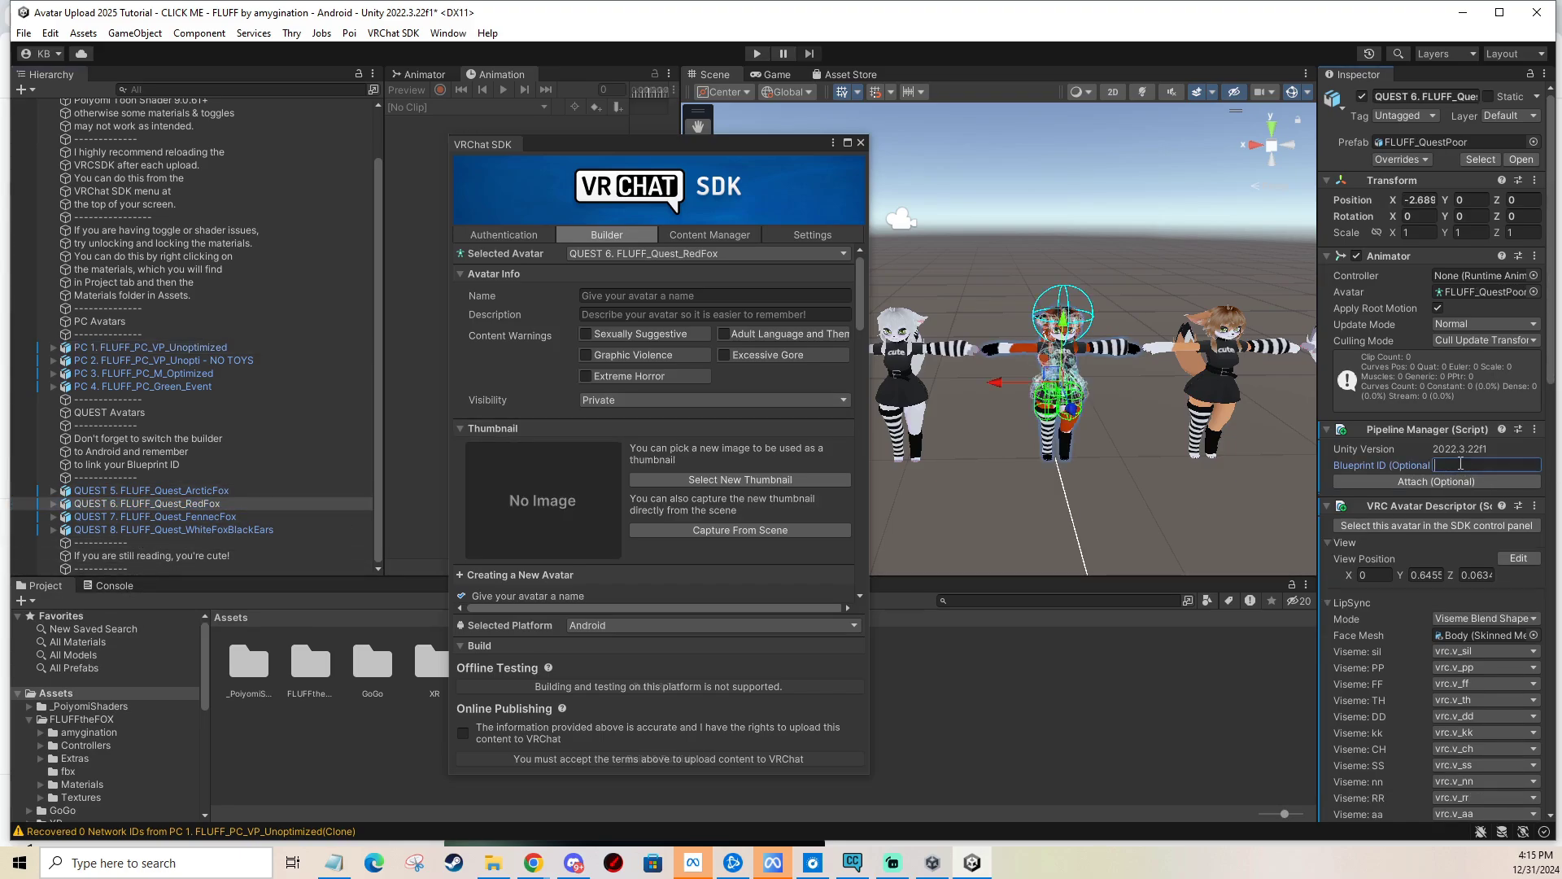
pyautogui.hotkey('ctrl', 'v')
pyautogui.click(1451, 482)
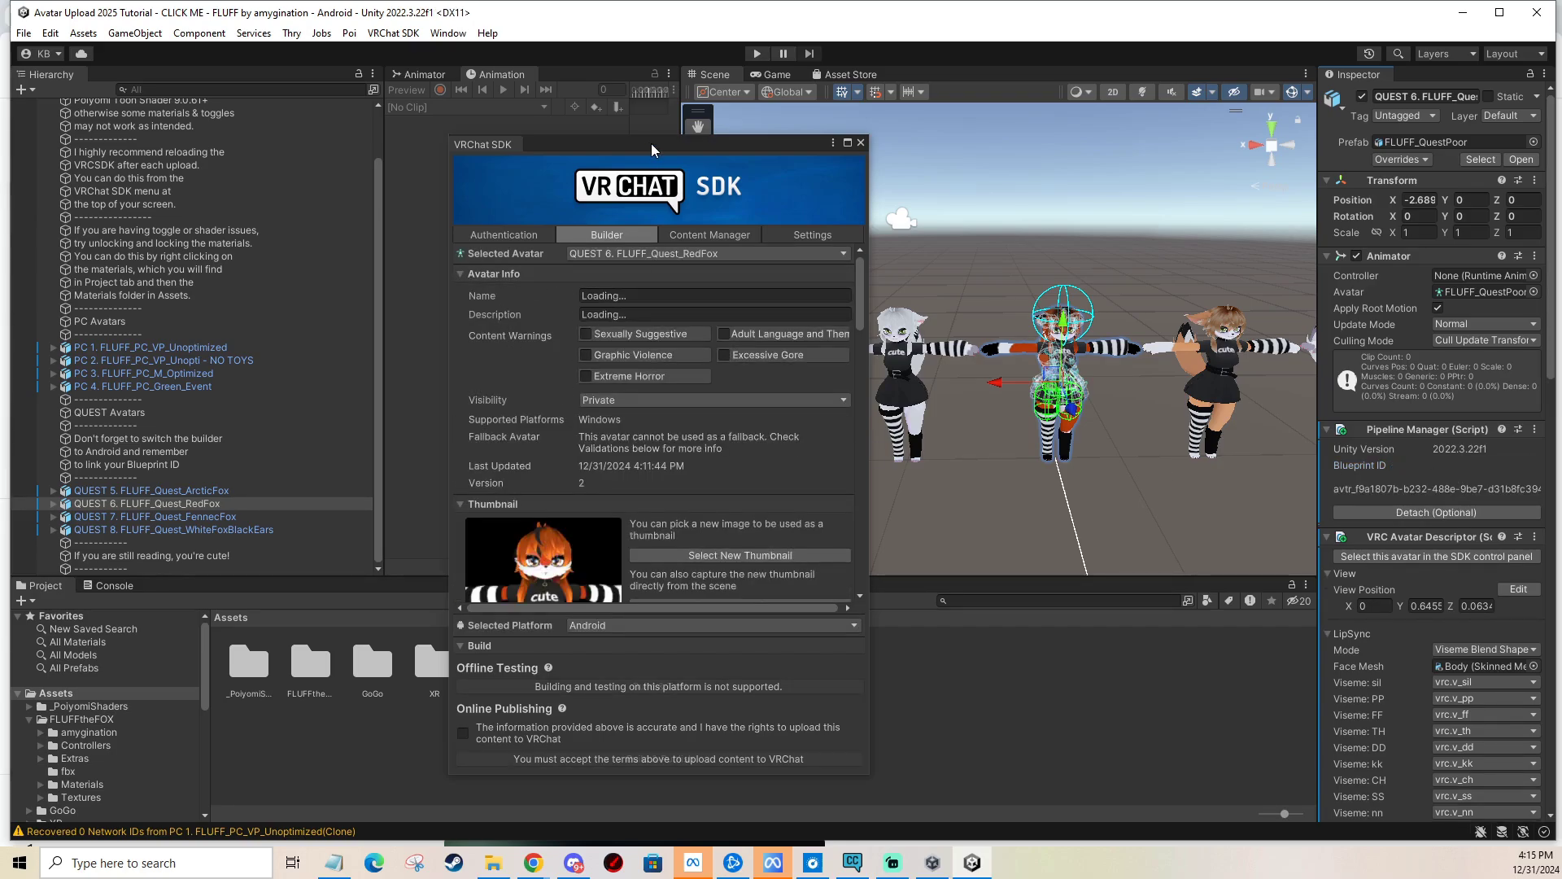
# Auto-fix the Android texture format warning, accept the accuracy terms, and Build & Publish for Android.
pyautogui.moveTo(661, 152); pyautogui.dragTo(655, 151)
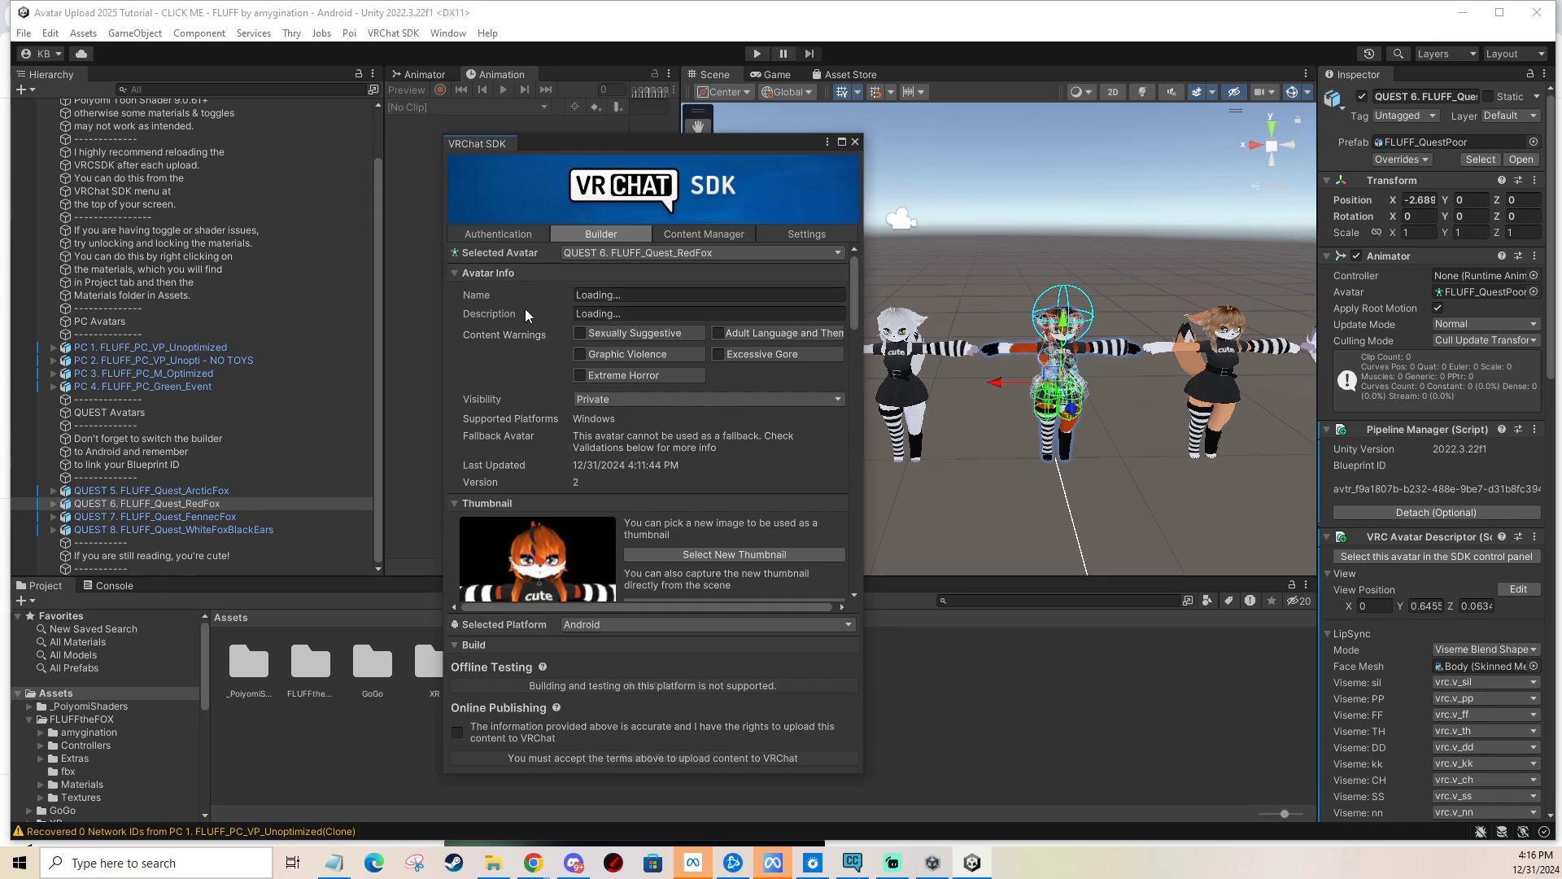
pyautogui.scroll(-3, 569, 407)
pyautogui.scroll(-3, 589, 474)
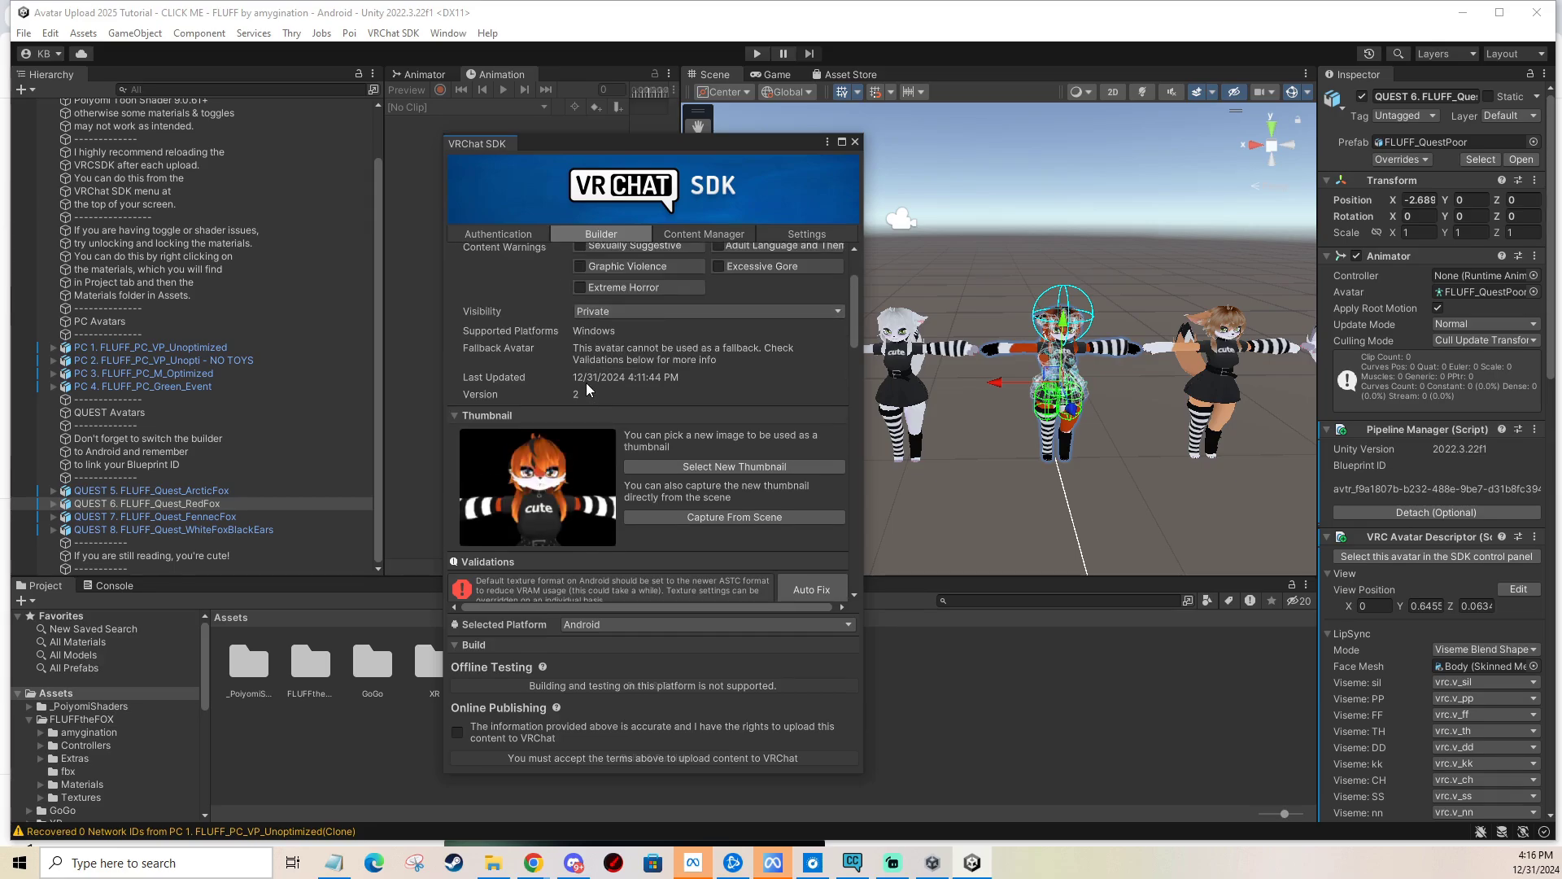
pyautogui.scroll(-2, 569, 342)
pyautogui.scroll(-2, 556, 366)
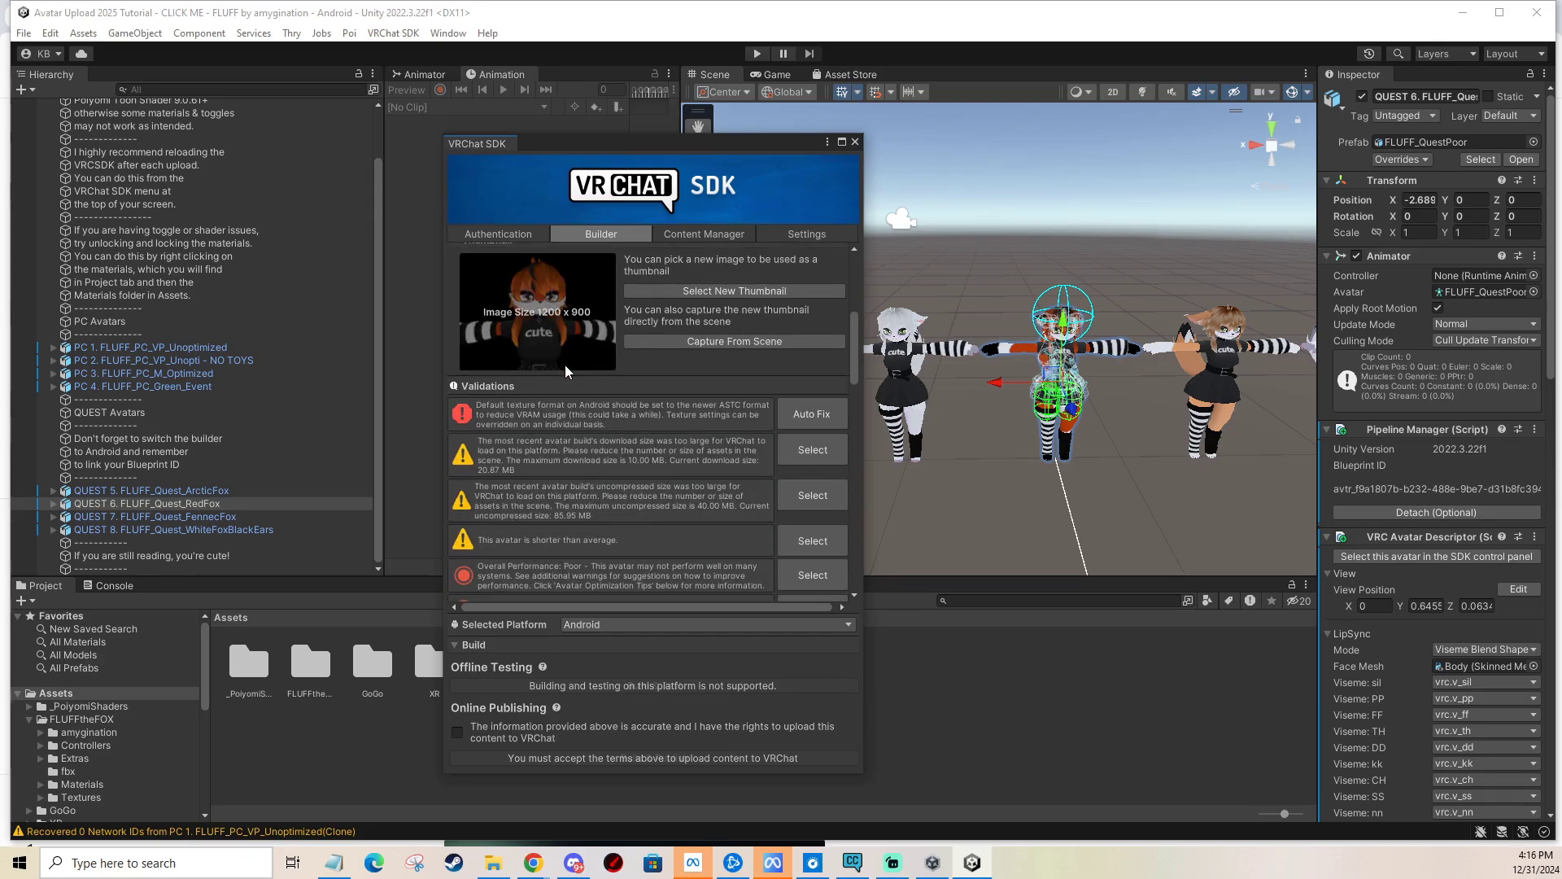
pyautogui.scroll(-4, 558, 460)
pyautogui.scroll(3, 557, 460)
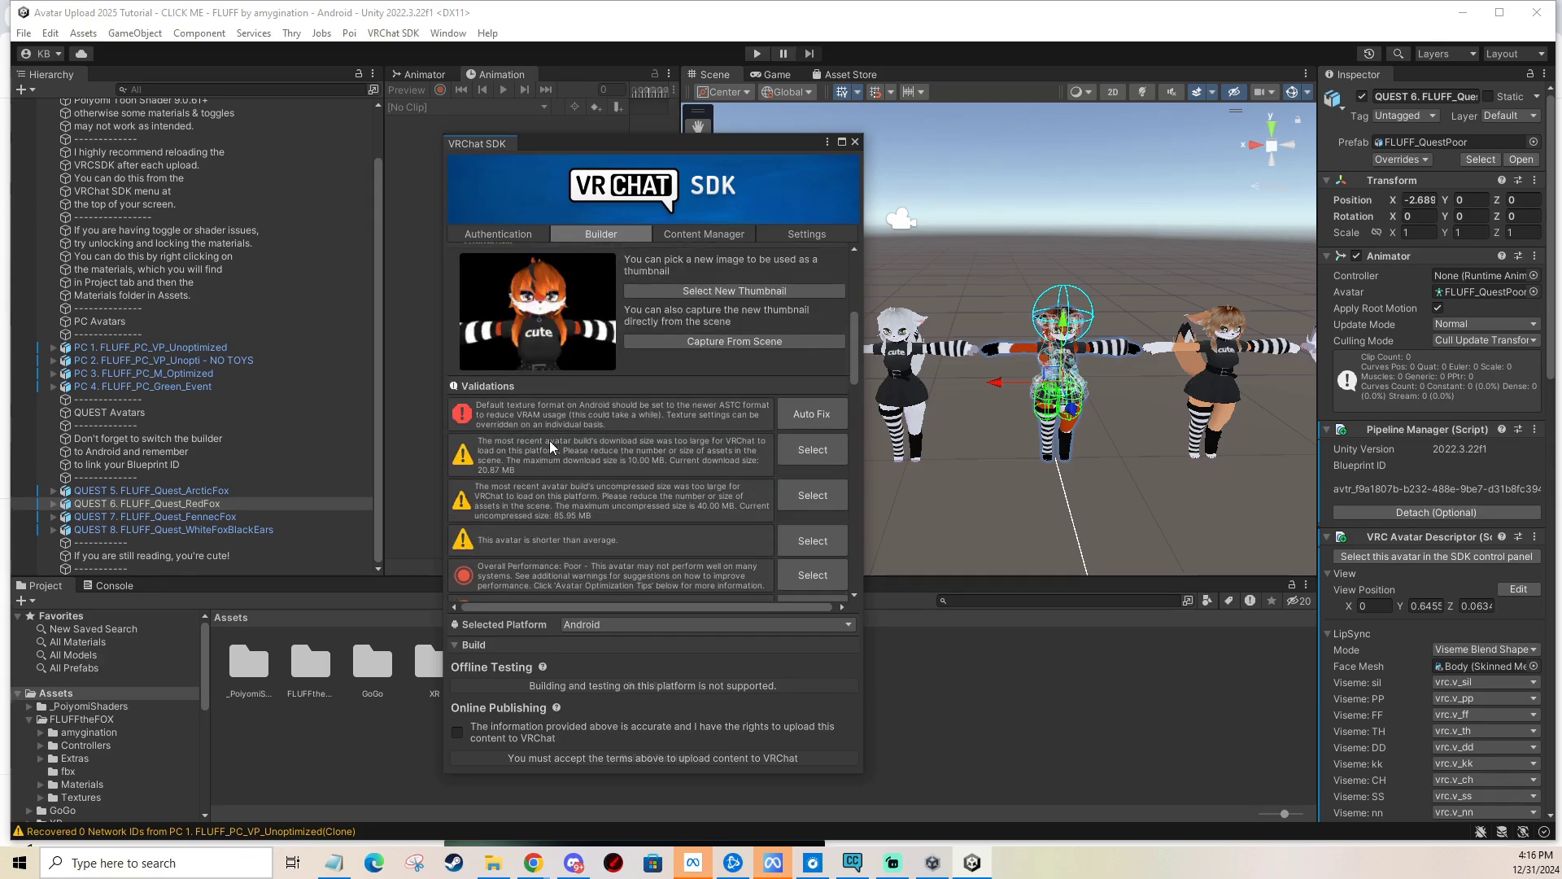
pyautogui.click(798, 415)
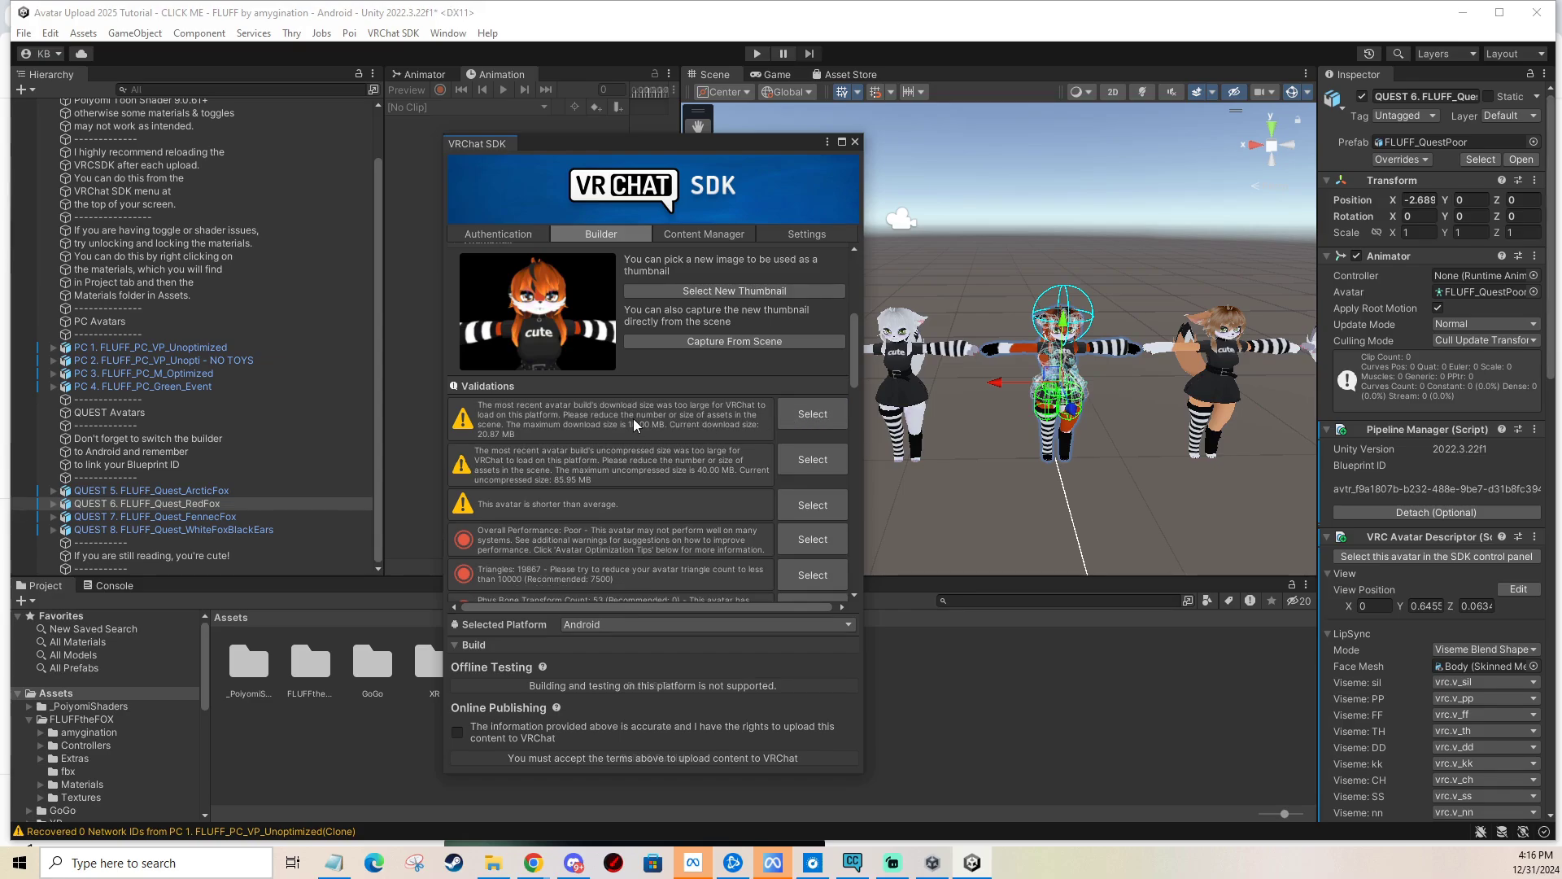
pyautogui.click(457, 733)
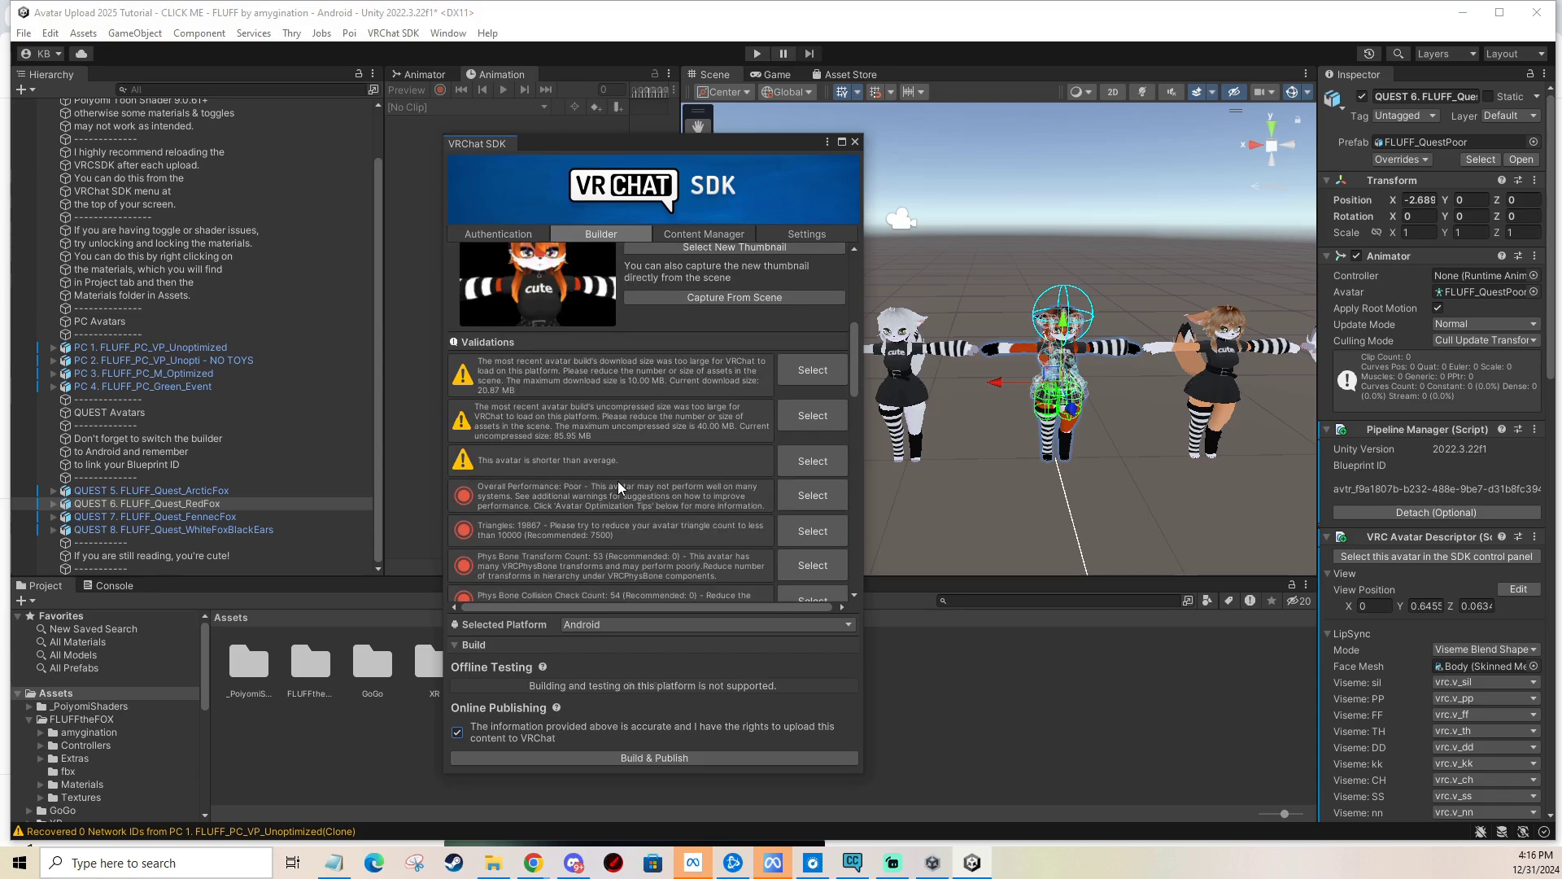
pyautogui.click(643, 757)
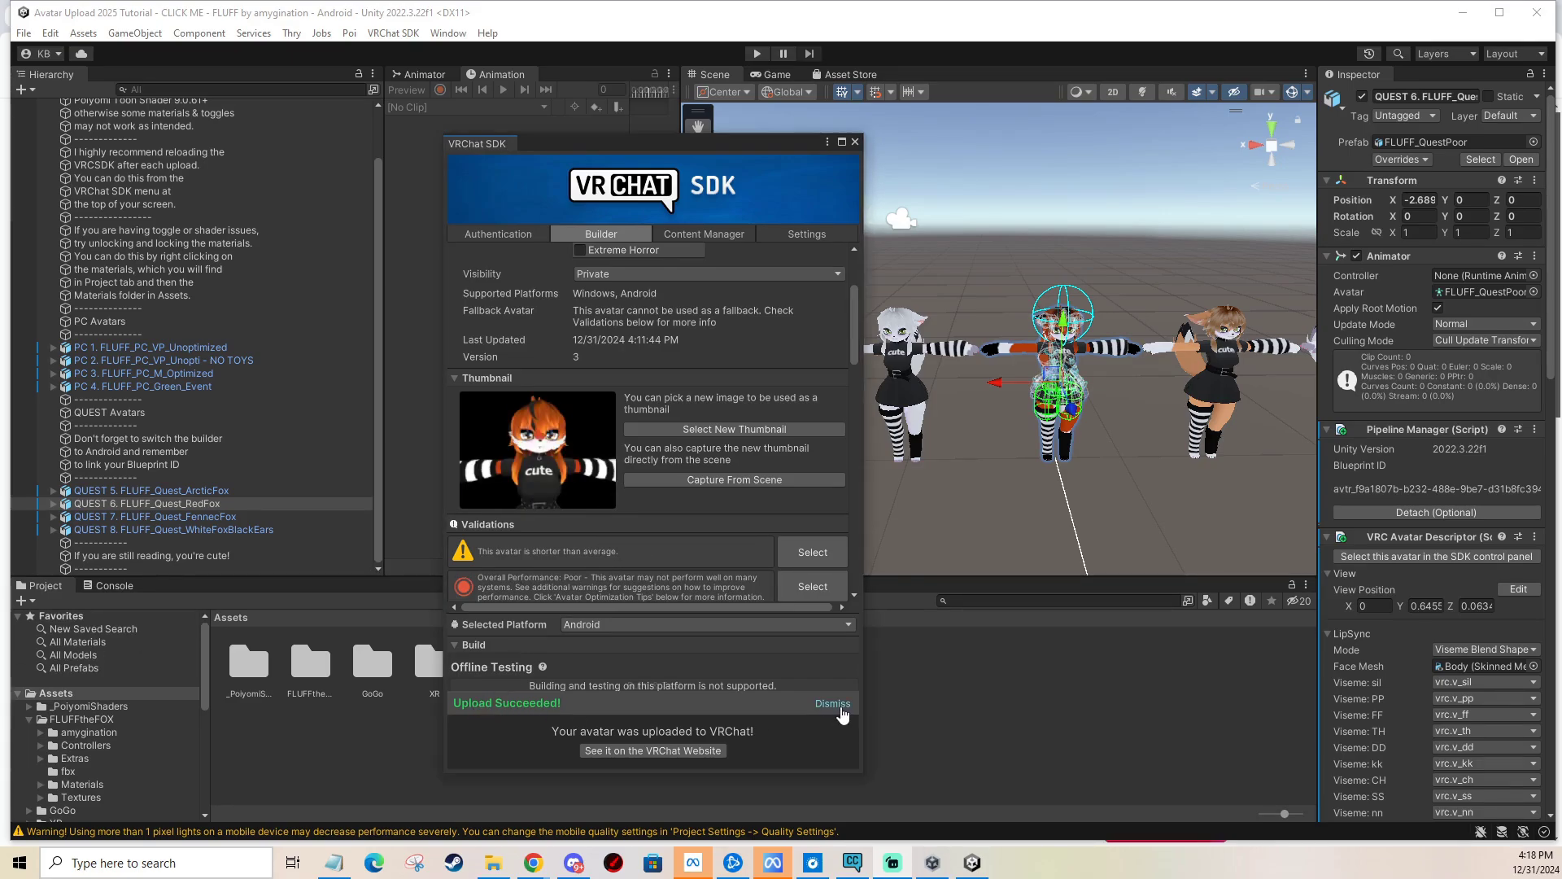
# Dismiss the Upload Succeeded! notice and review the avatar info and Validations warnings.
pyautogui.click(842, 715)
pyautogui.scroll(2, 537, 382)
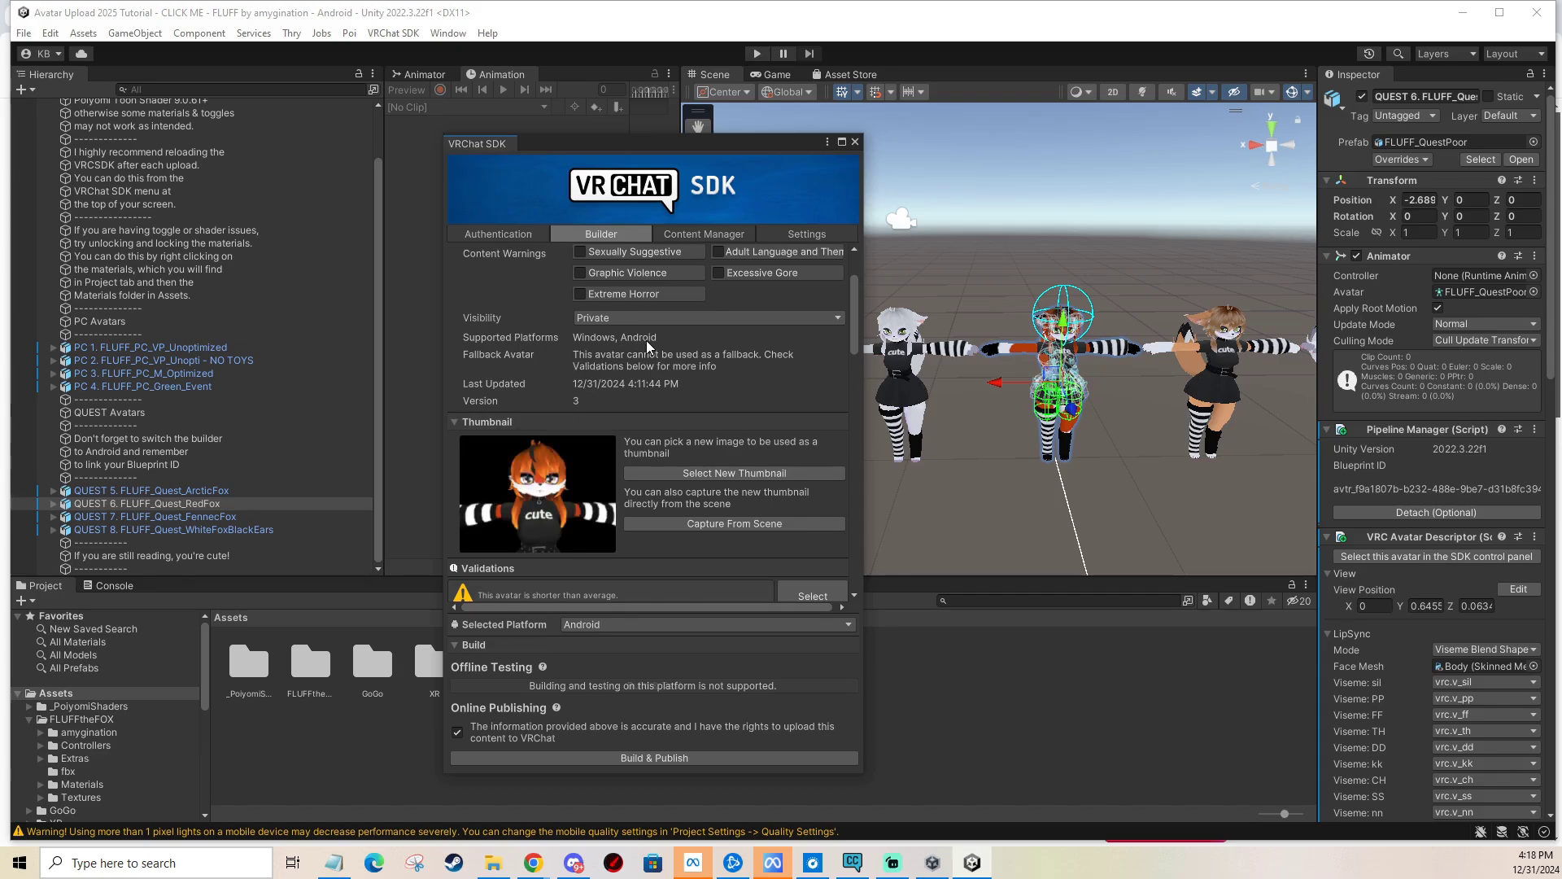
pyautogui.scroll(-3, 648, 359)
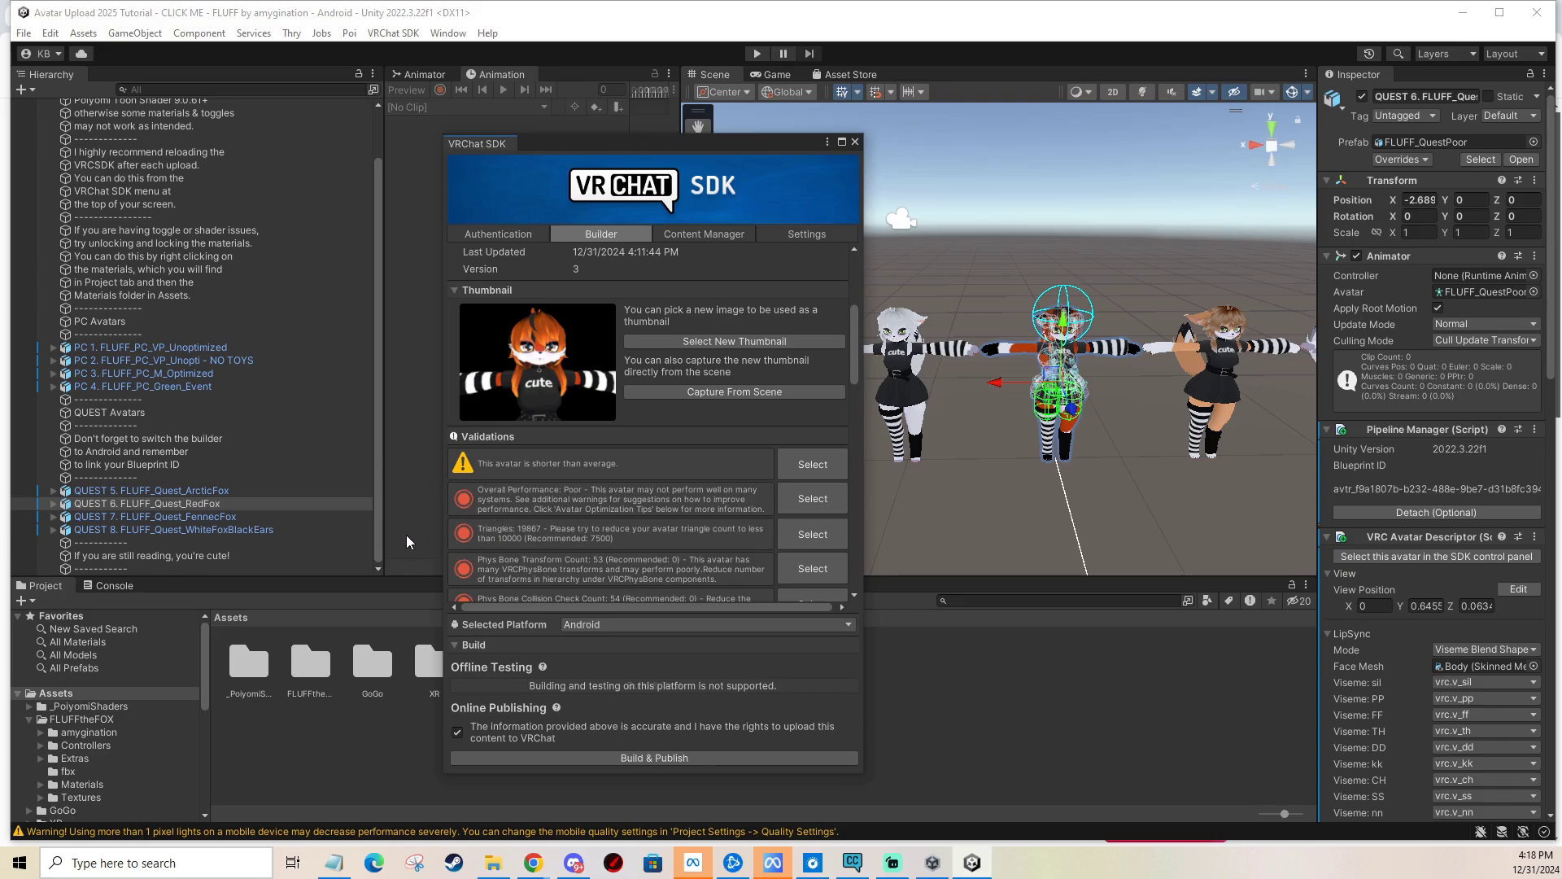
pyautogui.scroll(3, 681, 534)
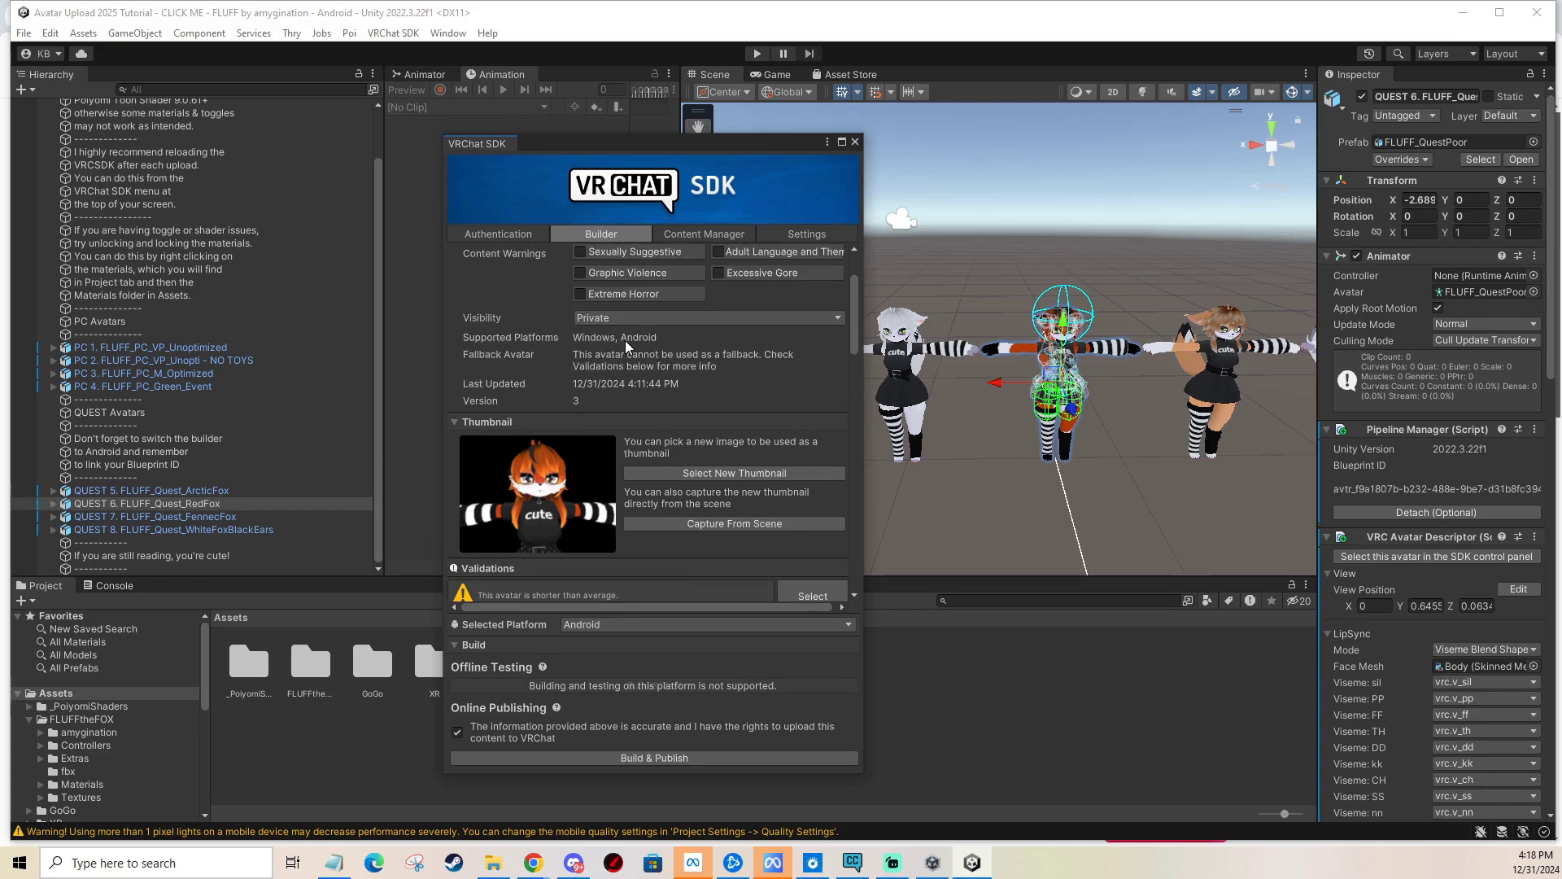
pyautogui.scroll(-2, 631, 343)
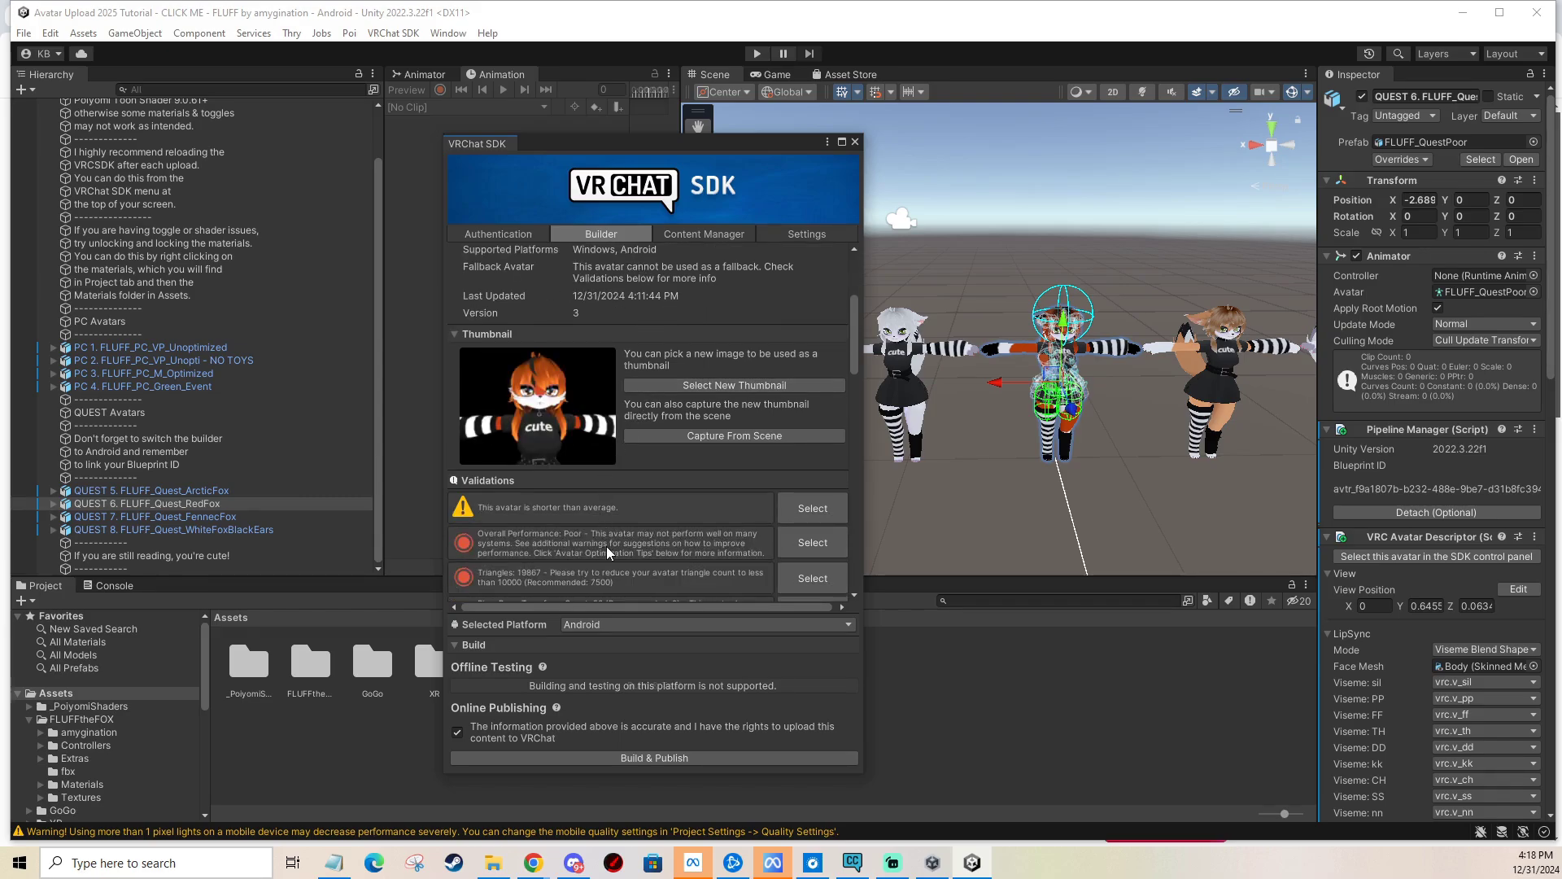
pyautogui.scroll(-2, 607, 545)
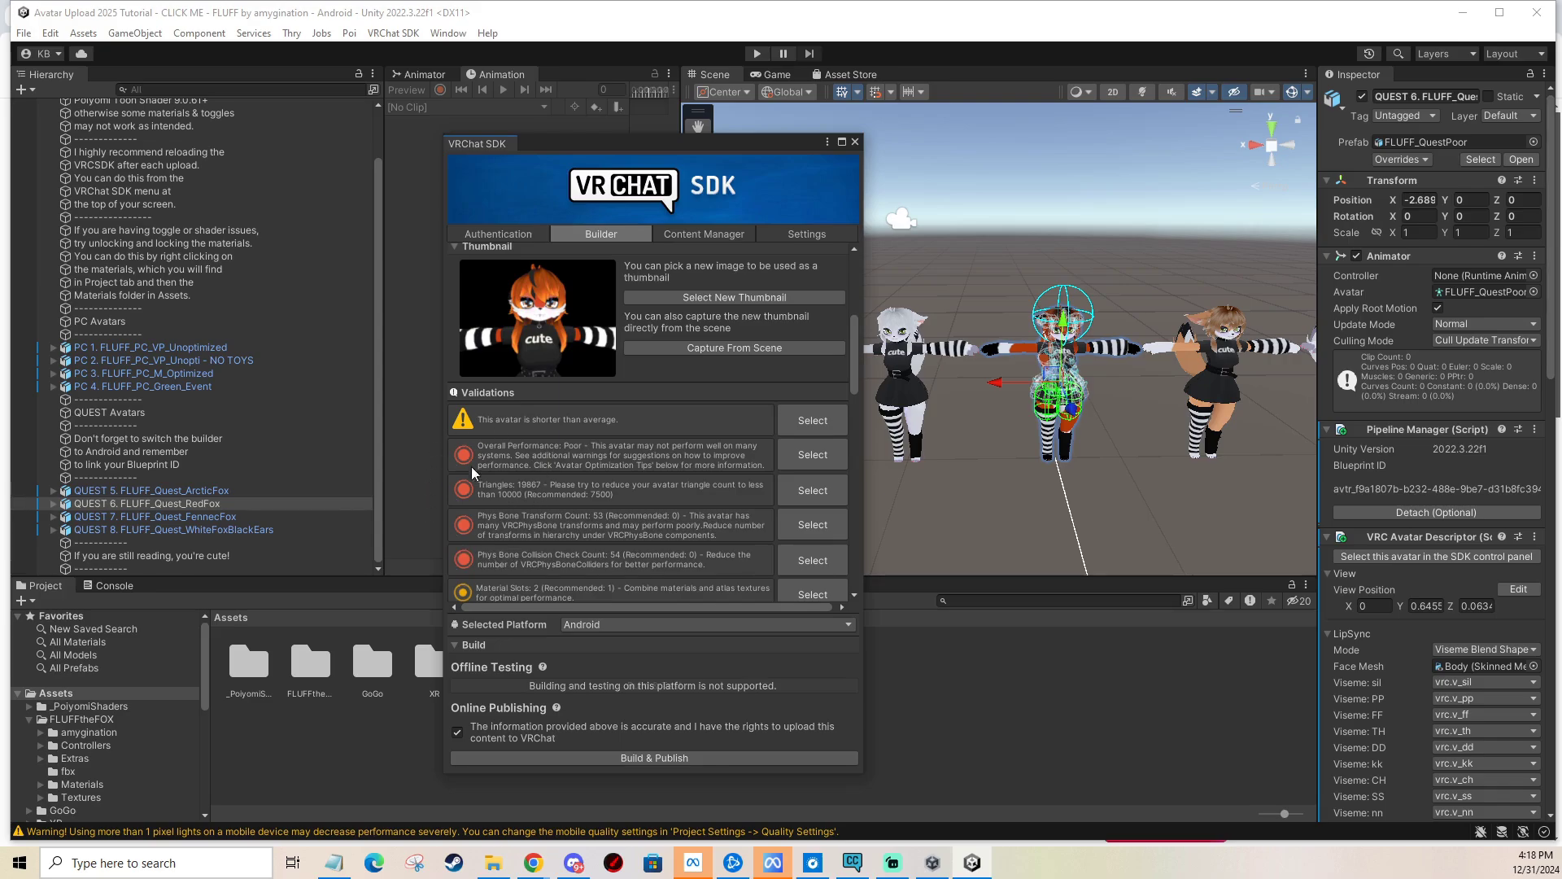
pyautogui.scroll(3, 607, 482)
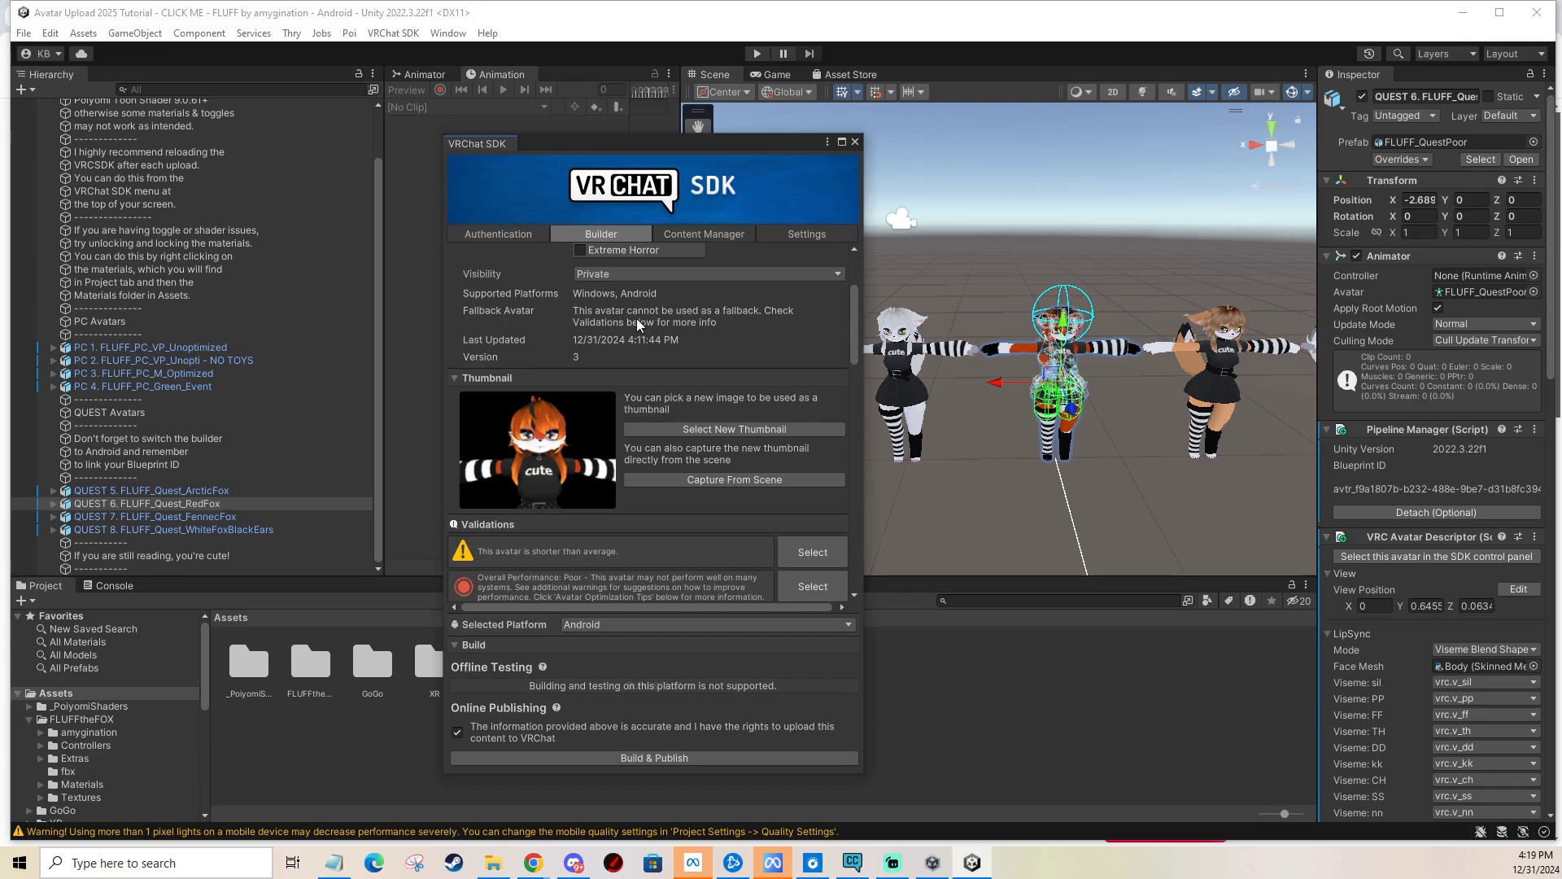
pyautogui.scroll(2, 638, 326)
pyautogui.scroll(-3, 634, 325)
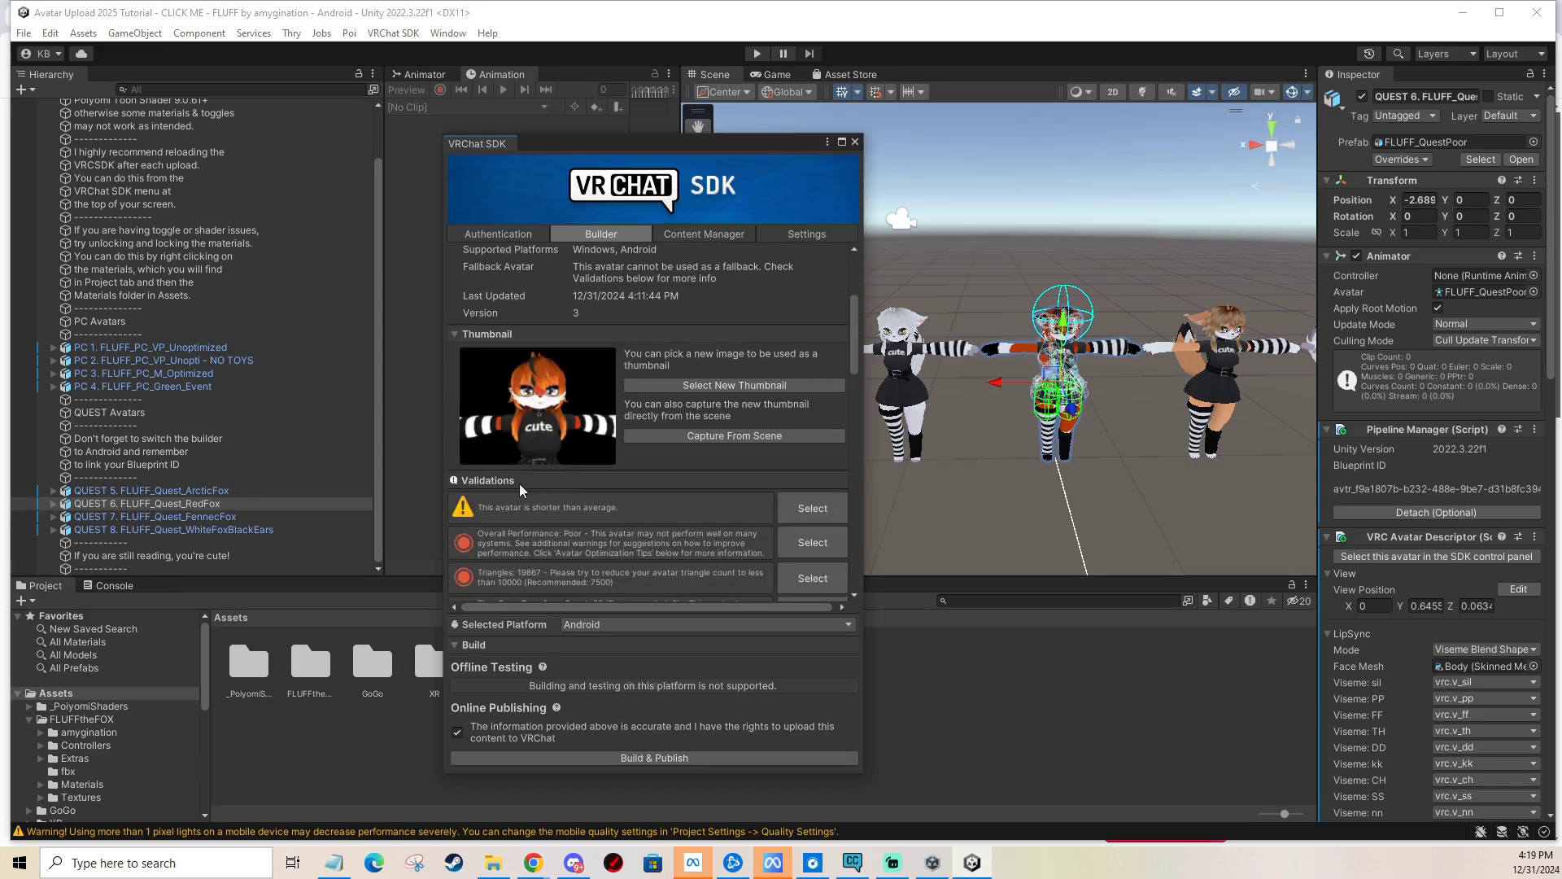
pyautogui.scroll(-1, 603, 504)
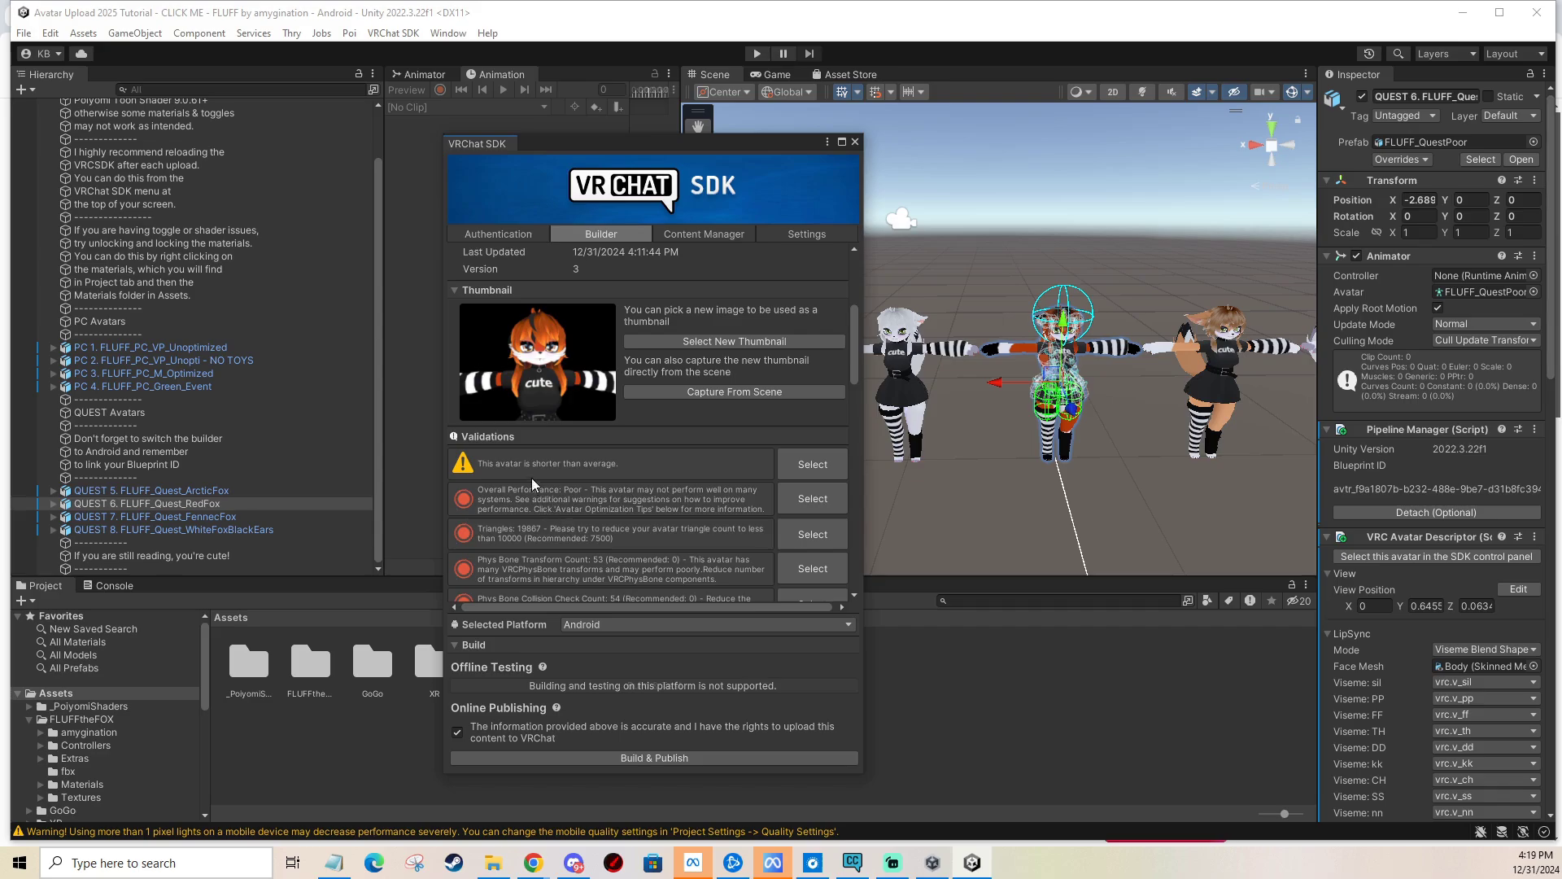
pyautogui.scroll(3, 632, 497)
pyautogui.scroll(-3, 625, 484)
# Switch the Selected Platform and build target to iOS.
pyautogui.click(570, 625)
pyautogui.click(587, 679)
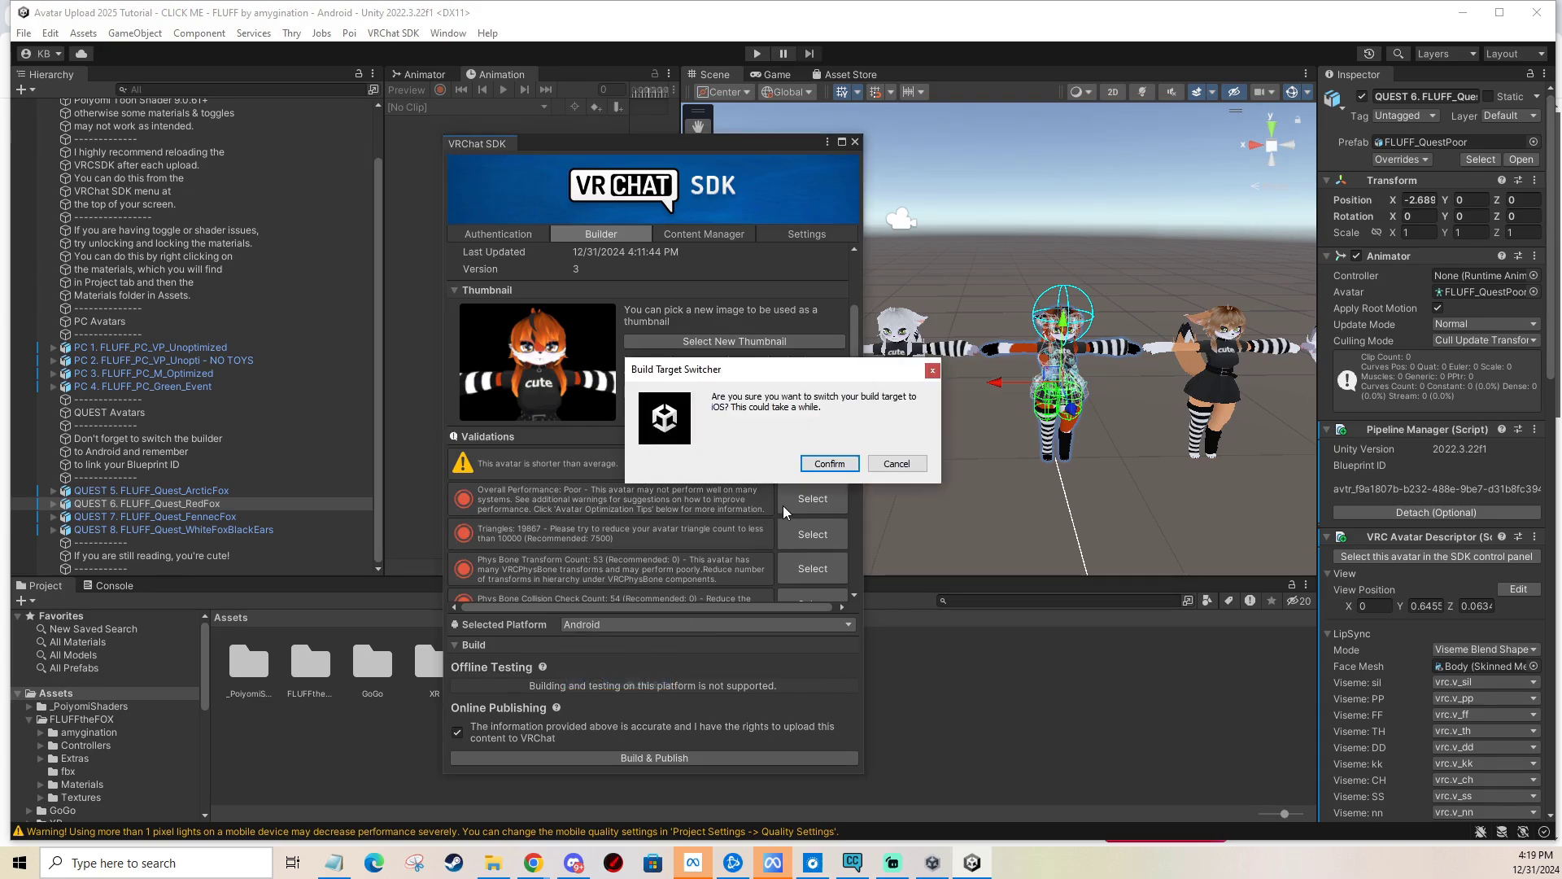
pyautogui.click(821, 463)
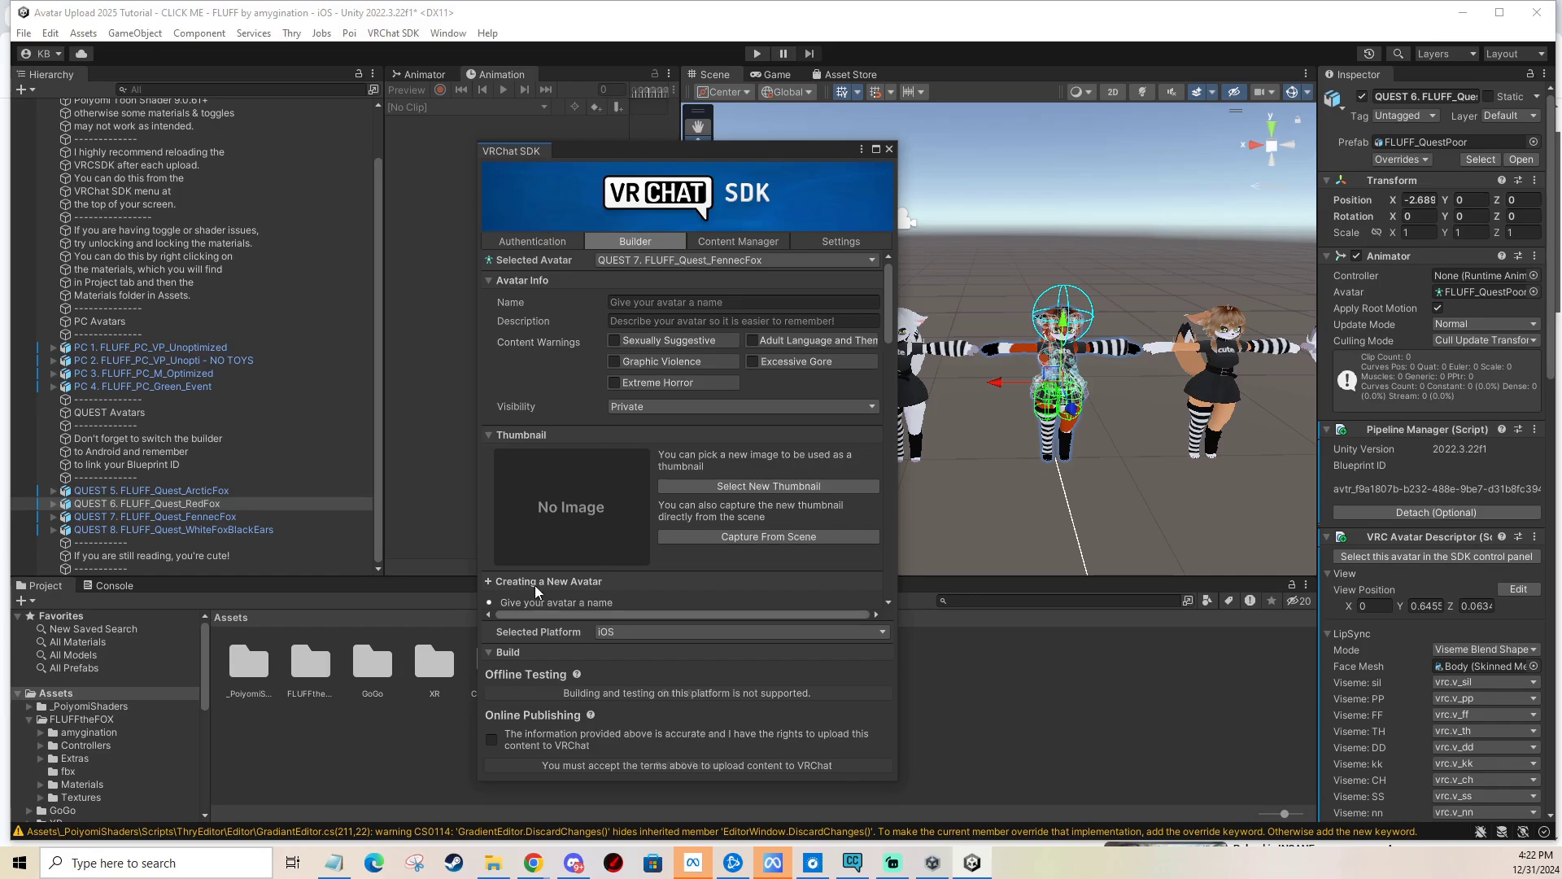
# Reselect QUEST 6. FLUFF_Quest_RedFox as the Selected Avatar and review its details.
pyautogui.click(624, 260)
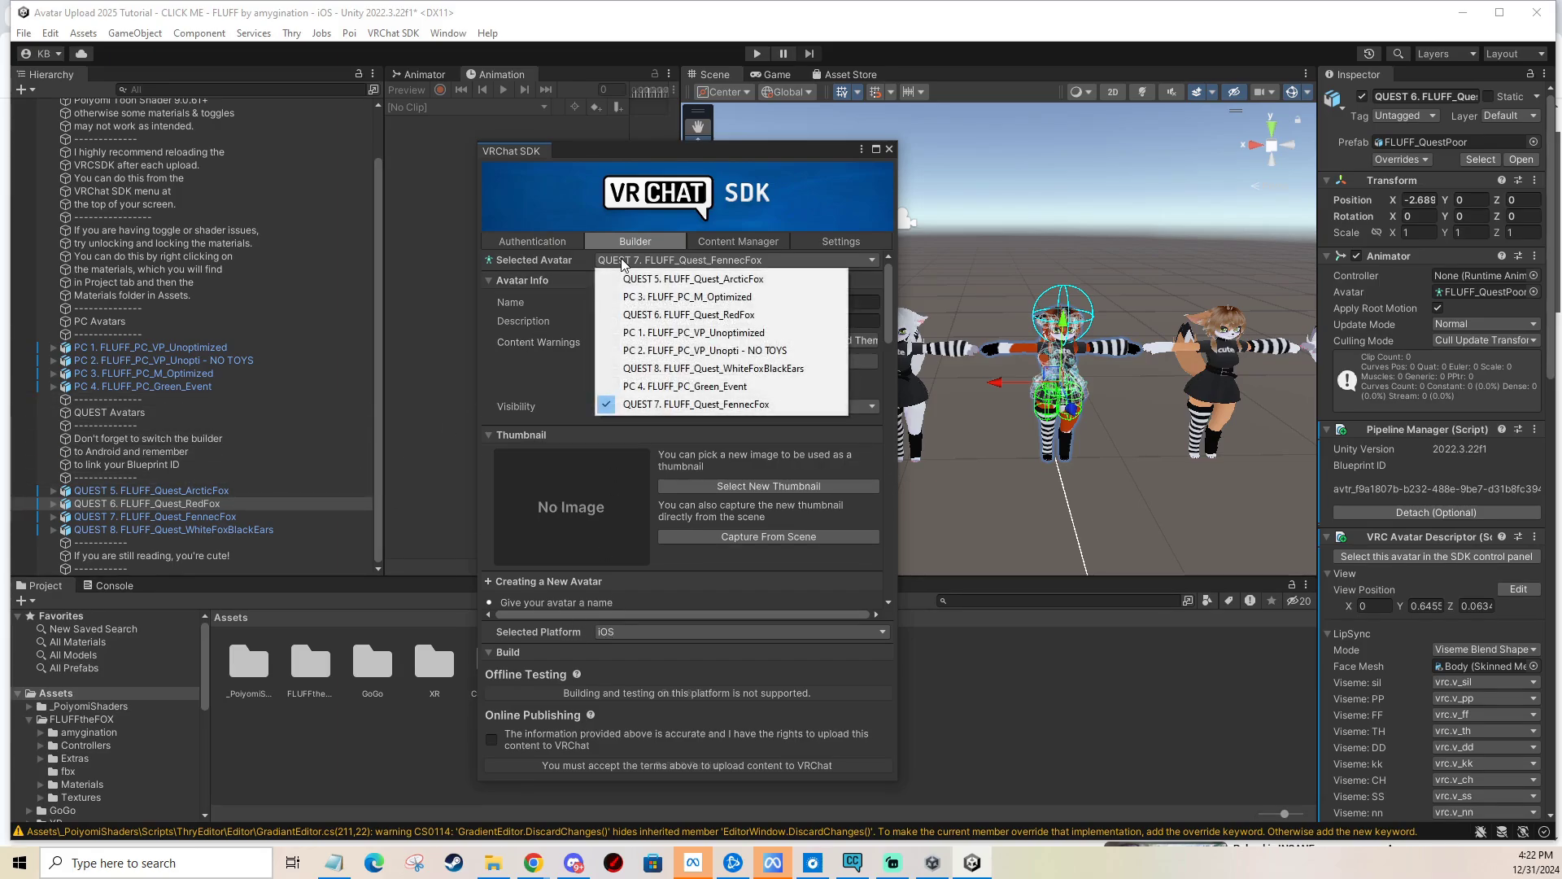
pyautogui.click(660, 314)
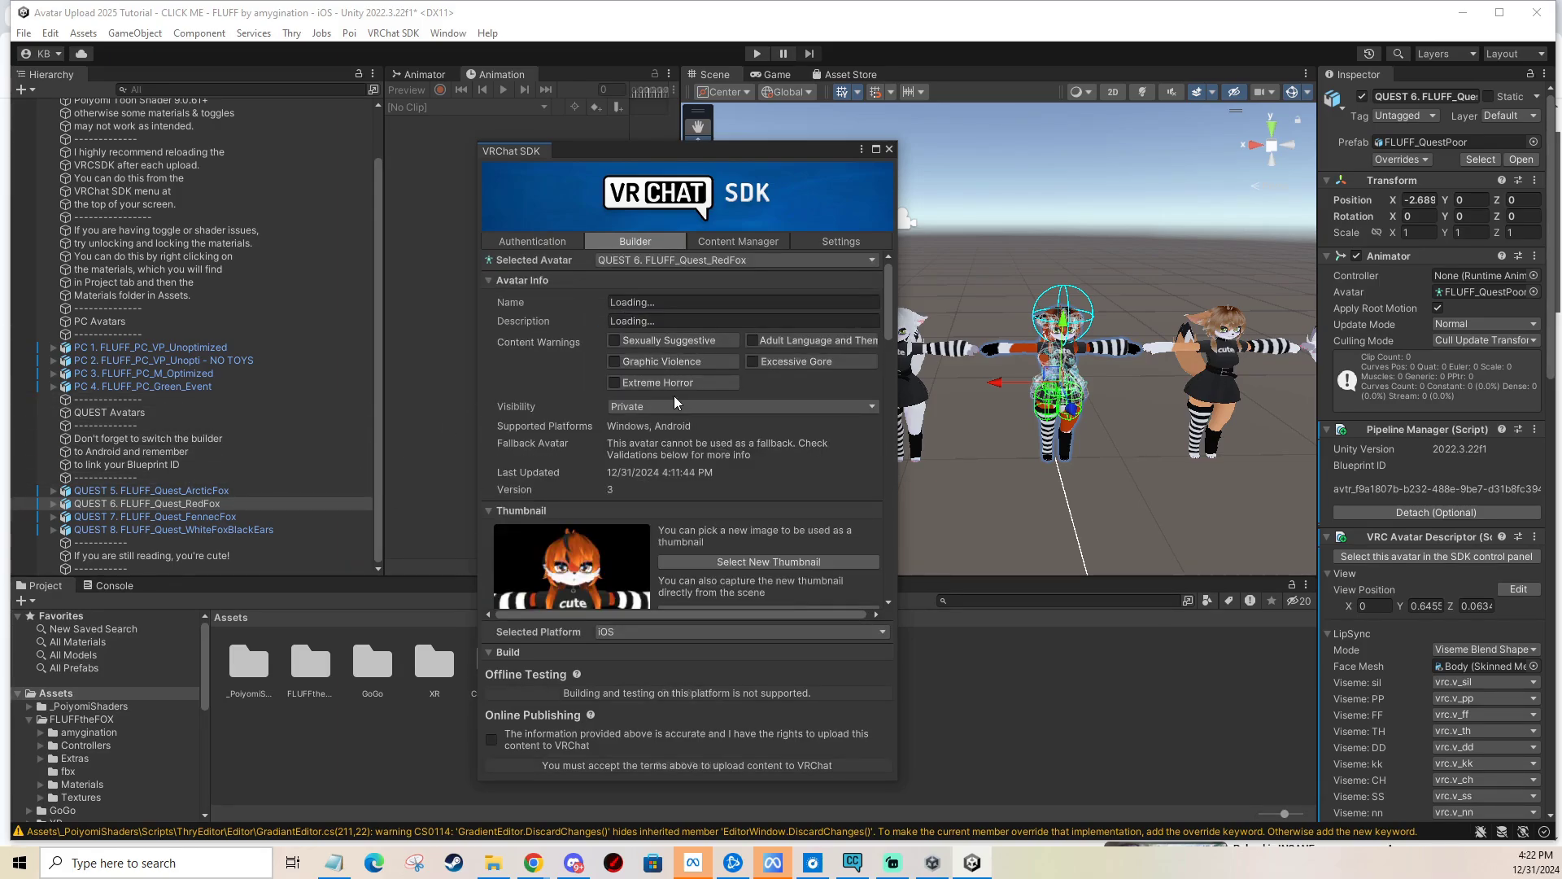
pyautogui.scroll(-6, 617, 397)
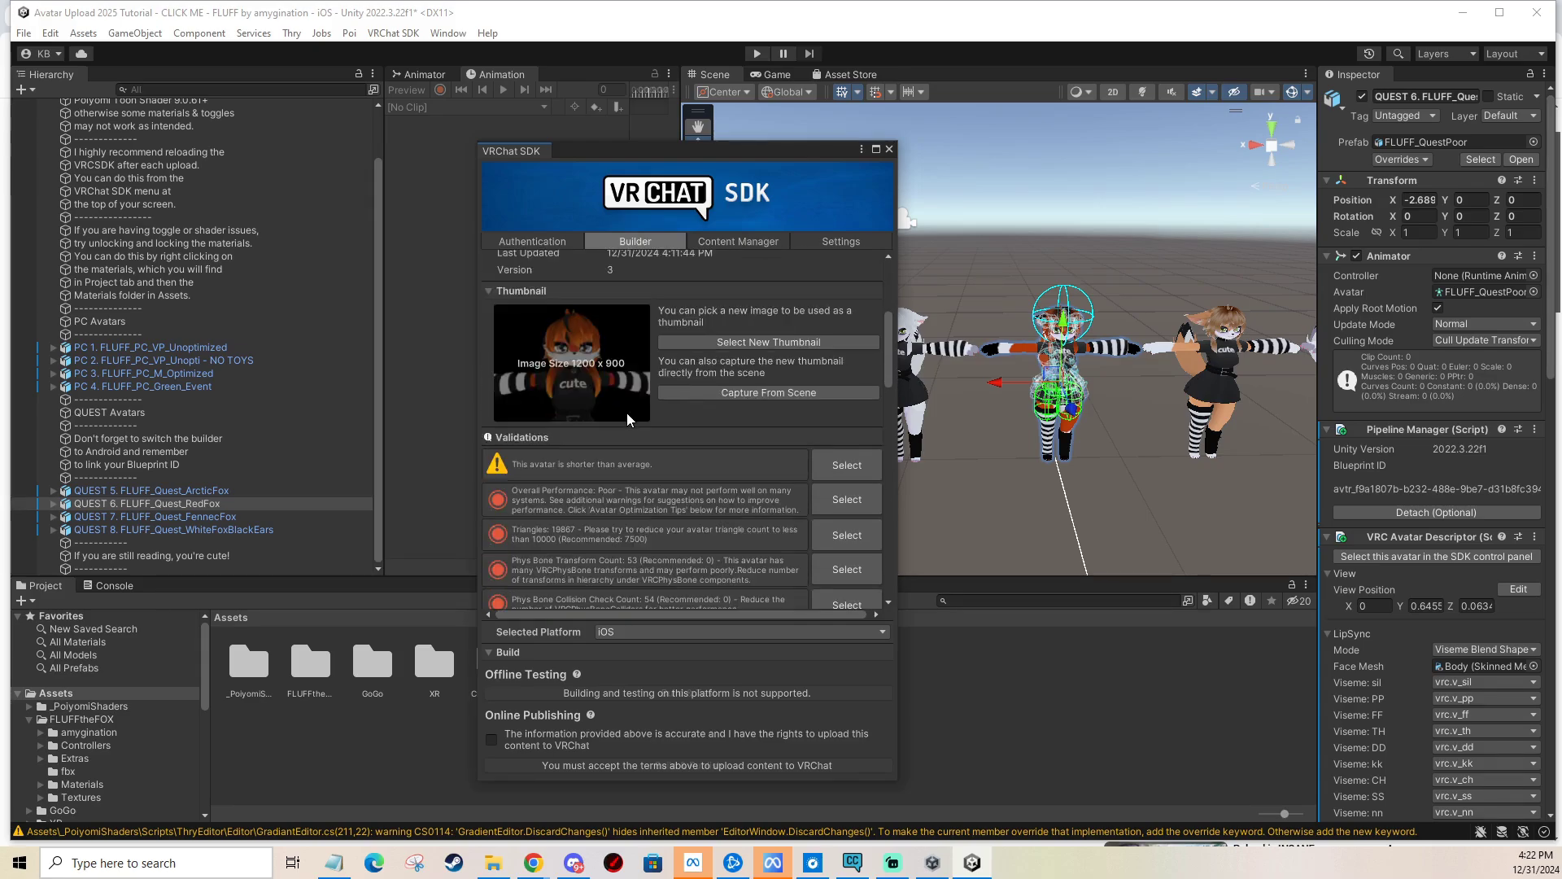
pyautogui.scroll(5, 627, 431)
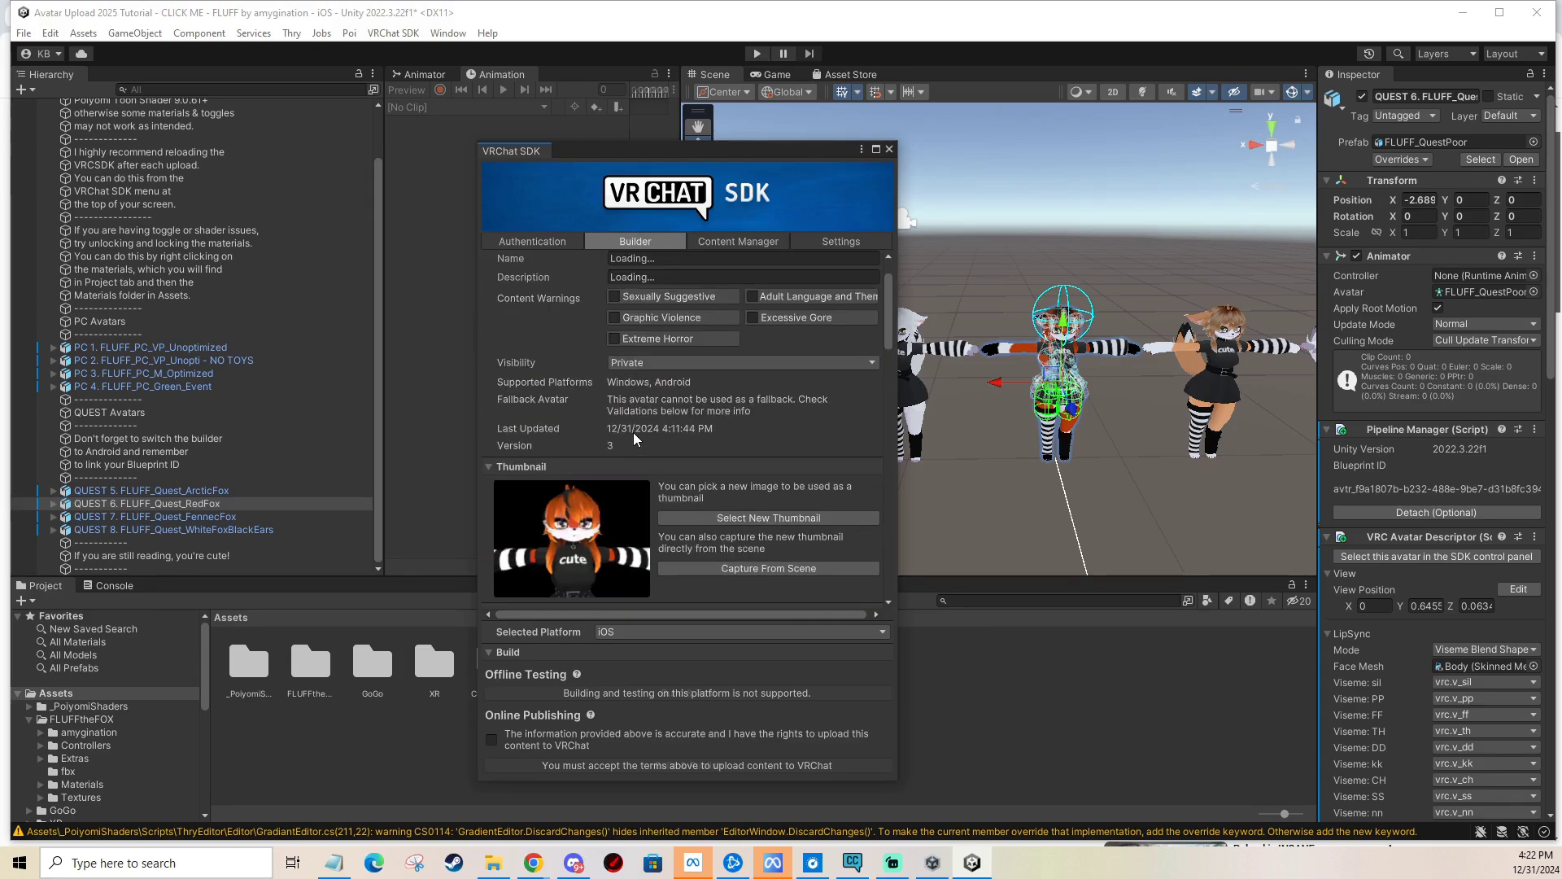
pyautogui.scroll(2, 666, 435)
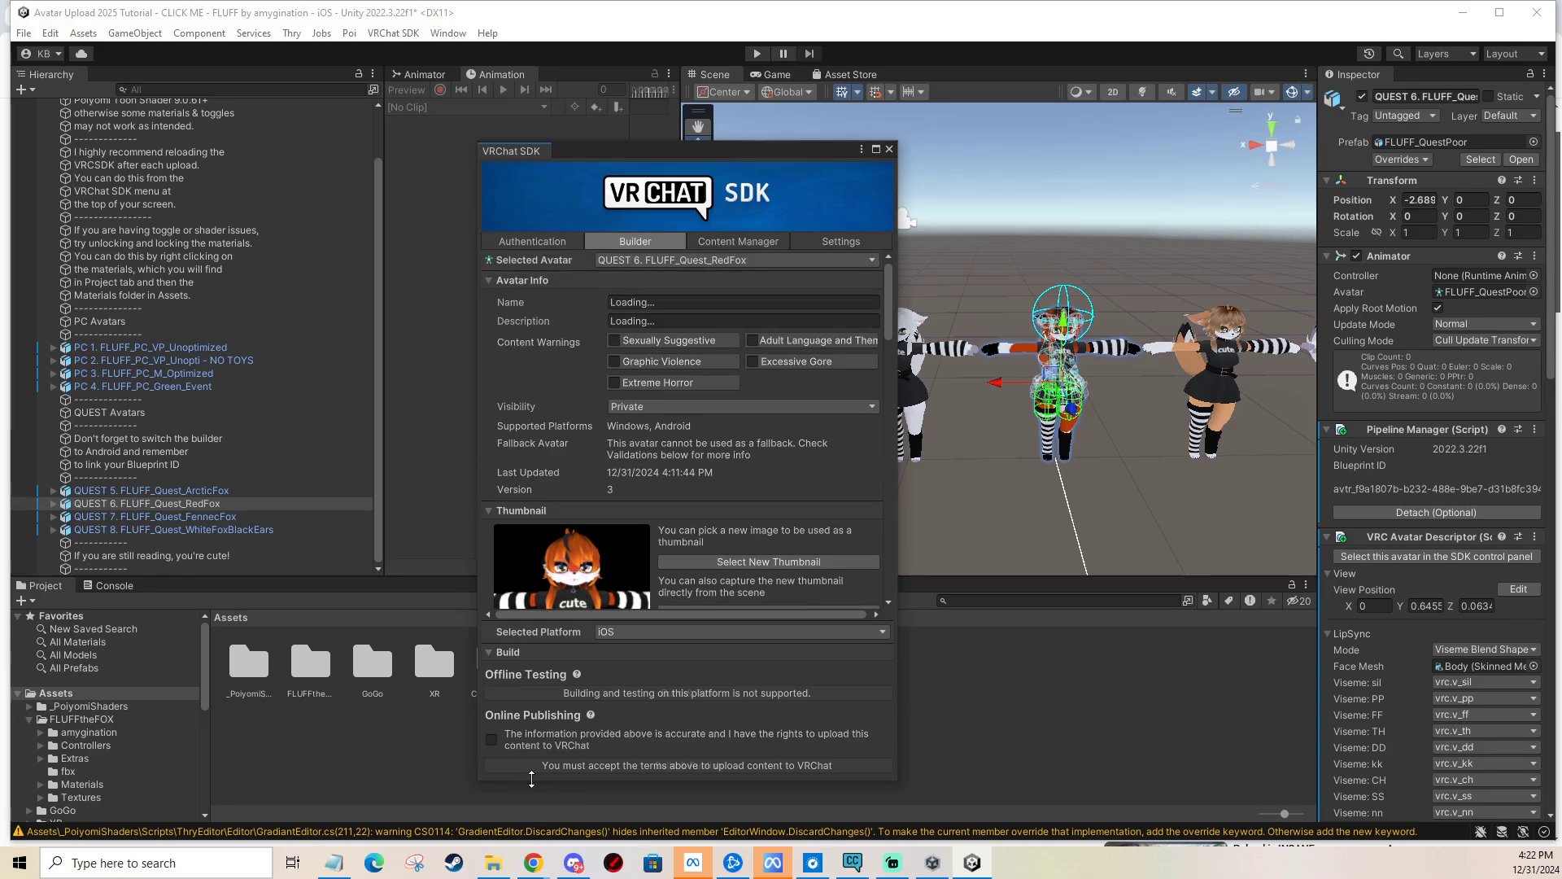
# Confirm the information is accurate and Build & Publish the RedFox avatar for iOS.
pyautogui.click(491, 741)
pyautogui.click(613, 766)
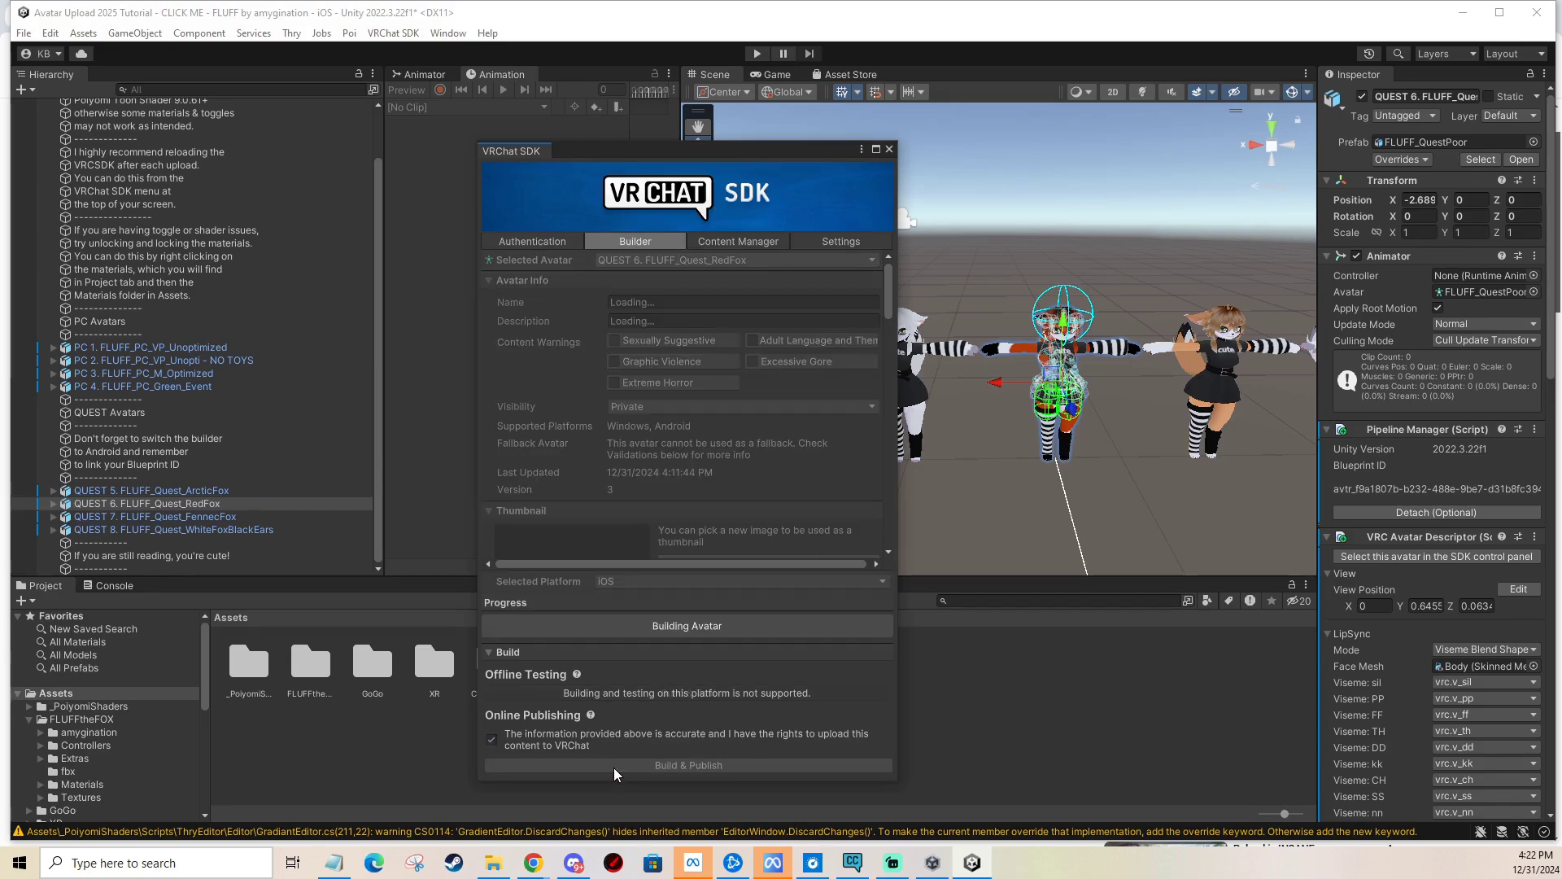